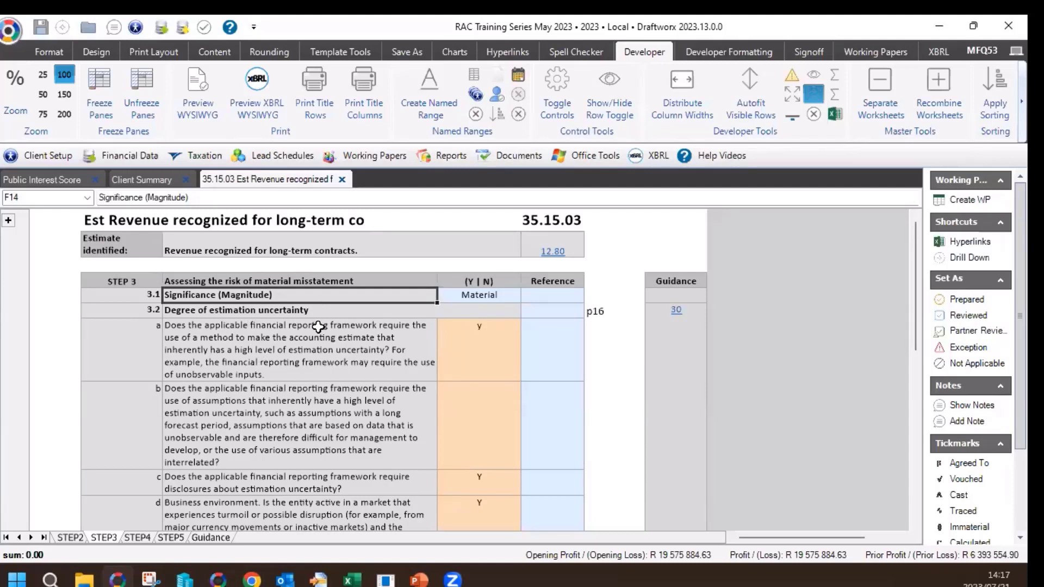
Check the available ratings for Significance (Magnitude) in item 3.1, leaving the list without choosing a different one.
left_click(484, 295)
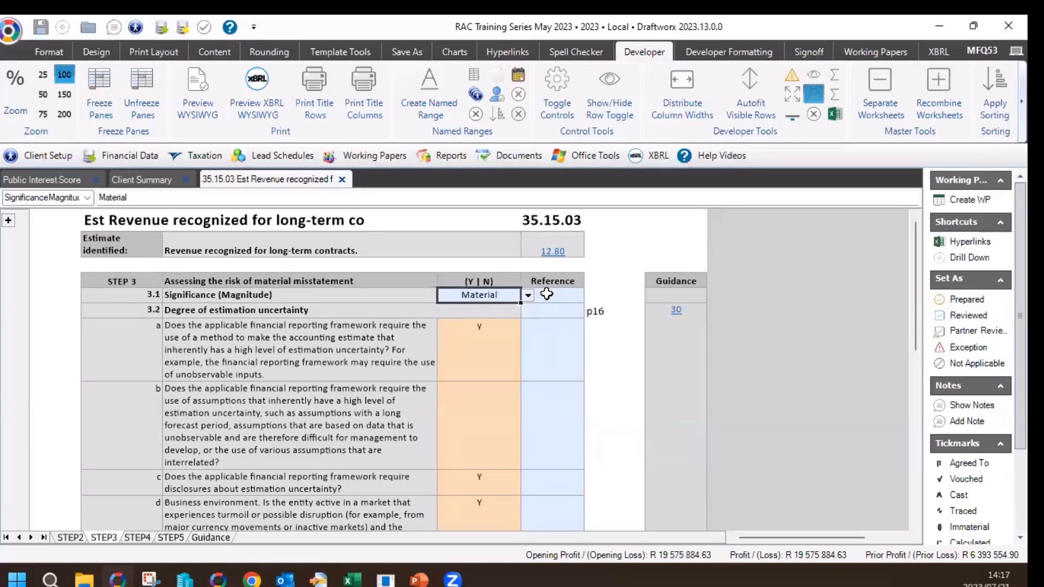
left_click(528, 295)
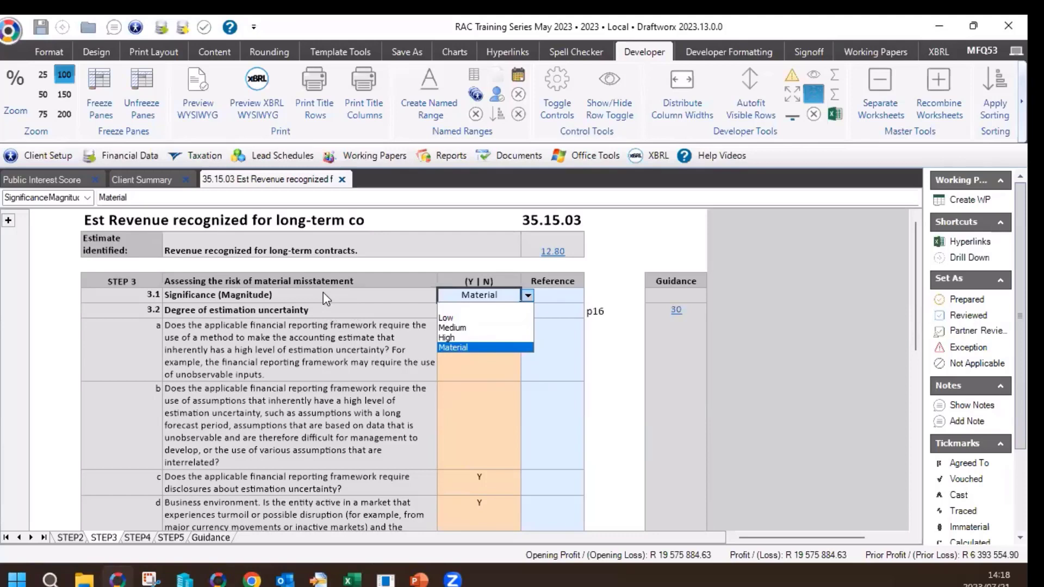
key("Escape")
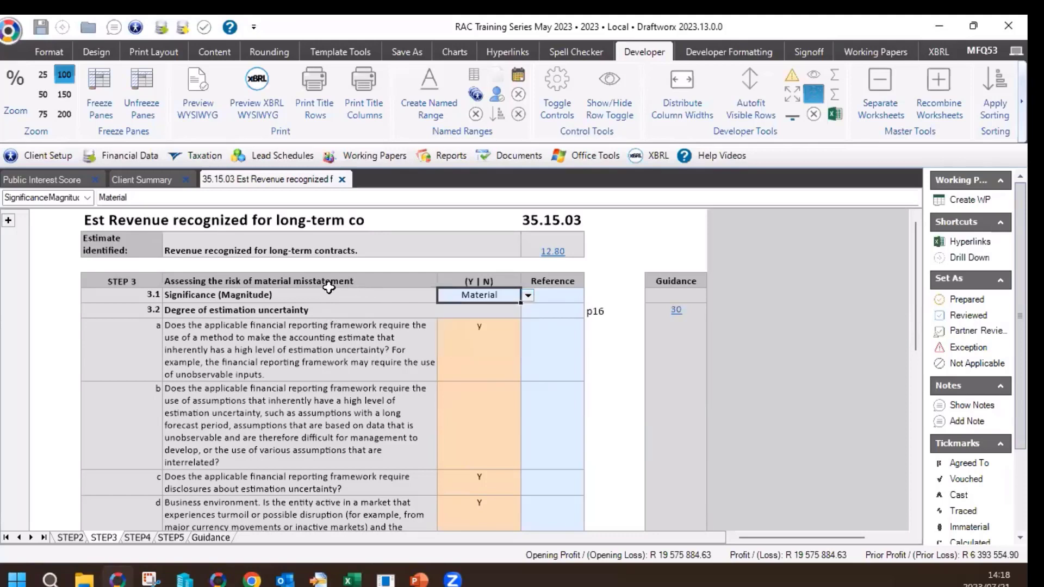
left_click(331, 294)
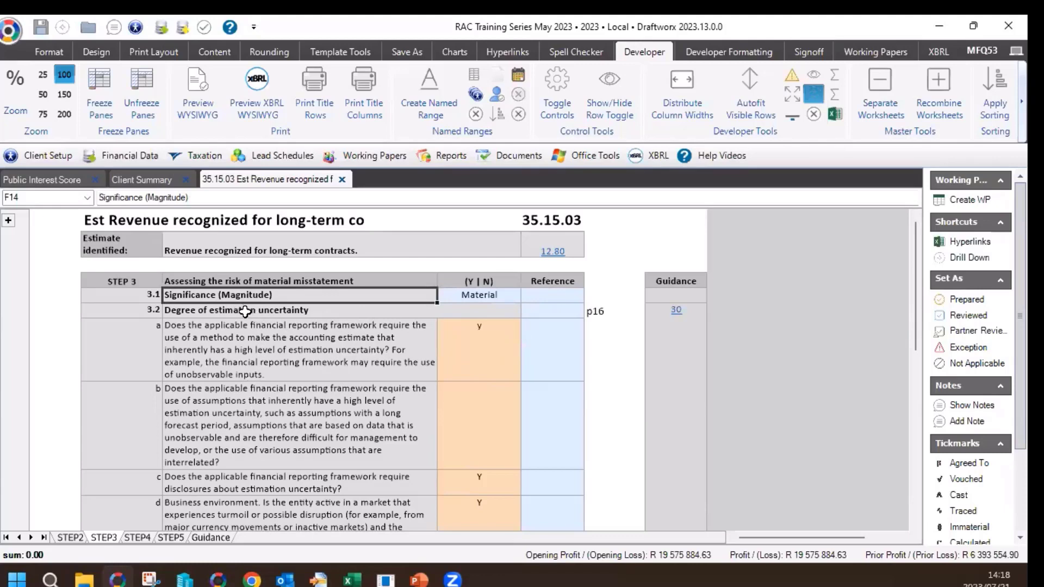
Review the STEP3 section headings for estimation uncertainty (3.2), complexity and subjectivity (3.3), and other inherent risk factors (3.4).
left_click(204, 311)
scroll(300, 415, "down", 5)
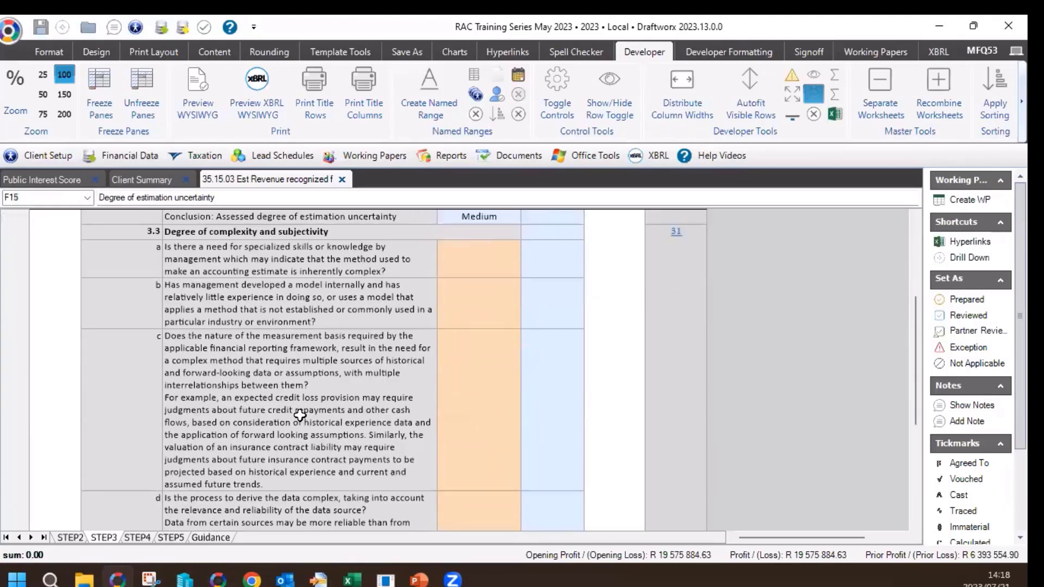
scroll(299, 394, "up", 5)
left_click(280, 469)
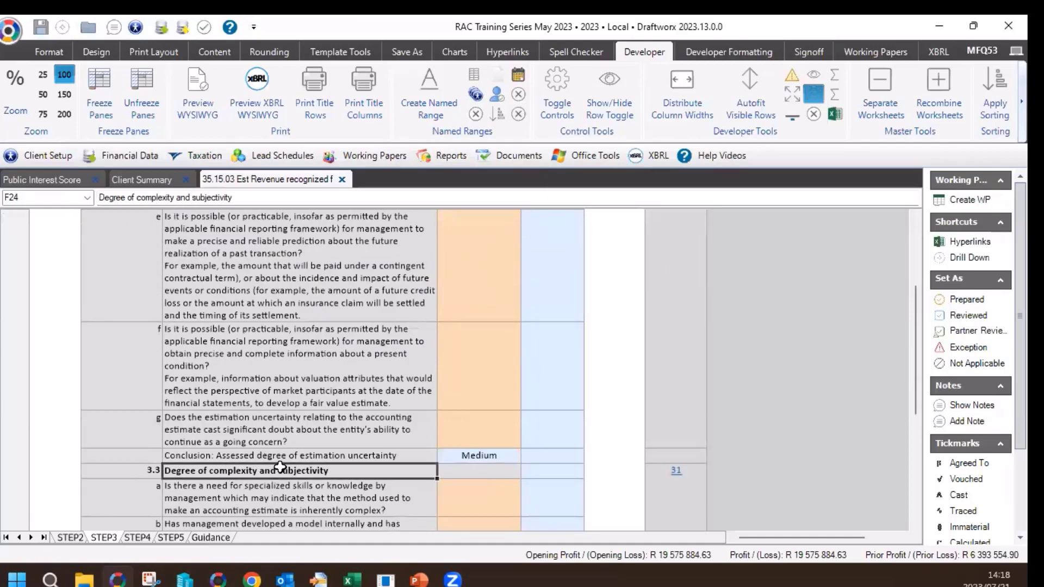
scroll(280, 468, "down", 10)
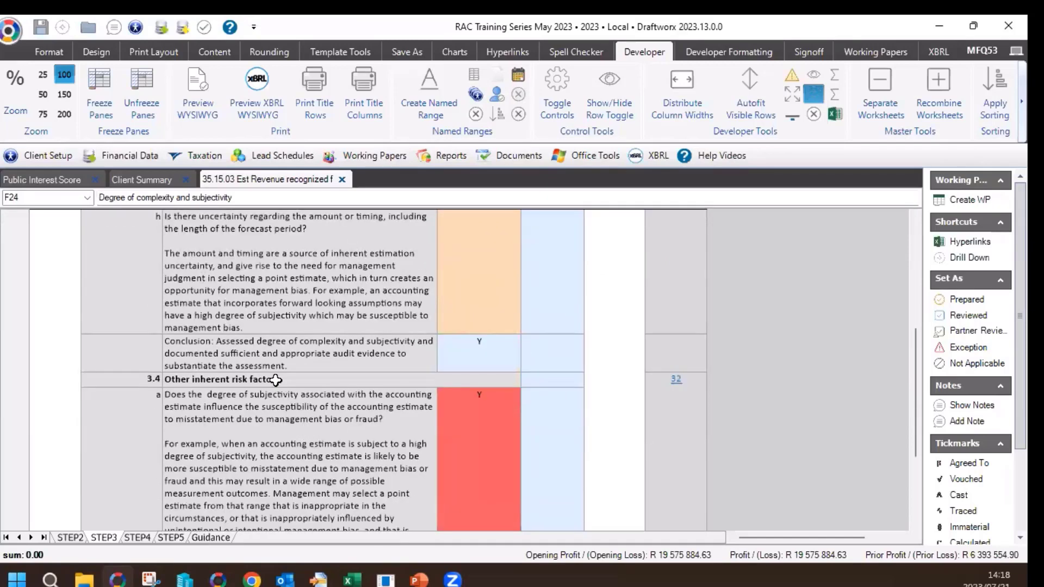
left_click(276, 380)
scroll(294, 434, "up", 10)
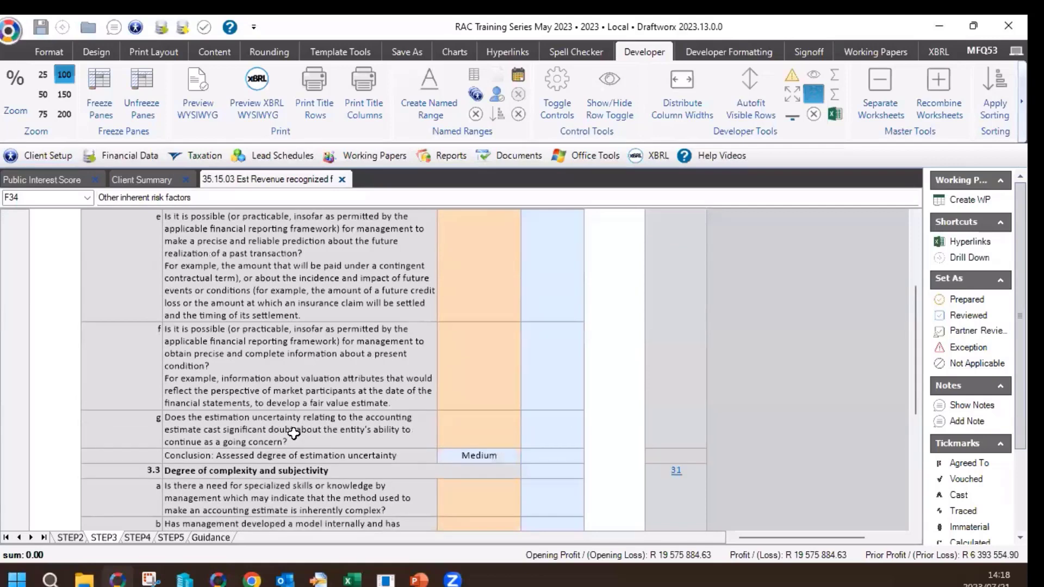
scroll(294, 434, "up", 6)
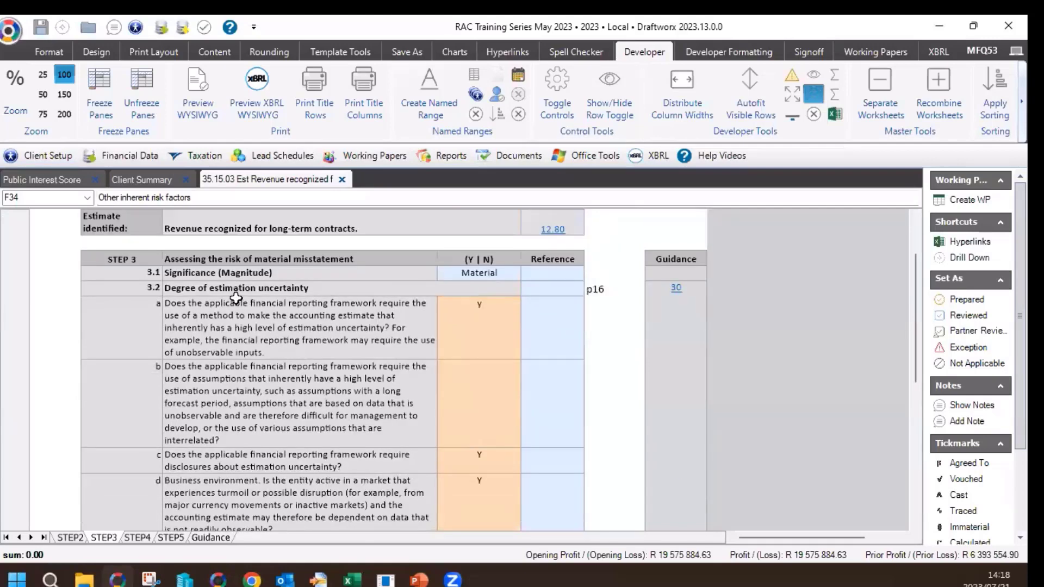
Compare the ISA540 paragraph 16(a) estimation uncertainty requirement in the PowerPoint slide show with section 3.2 of the Draftworx working paper.
key("alt+Tab")
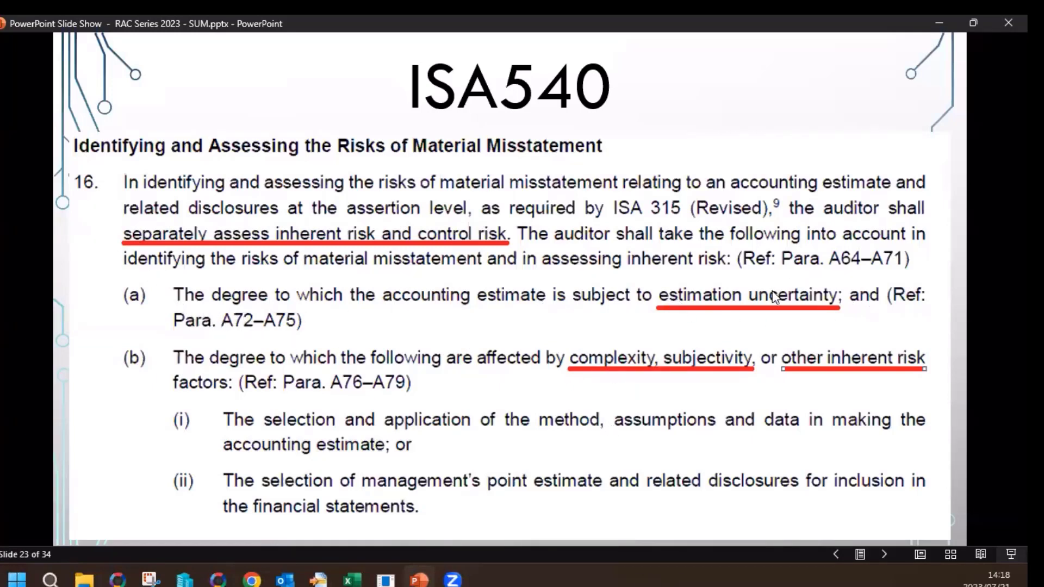
key("alt+Tab")
left_click(227, 287)
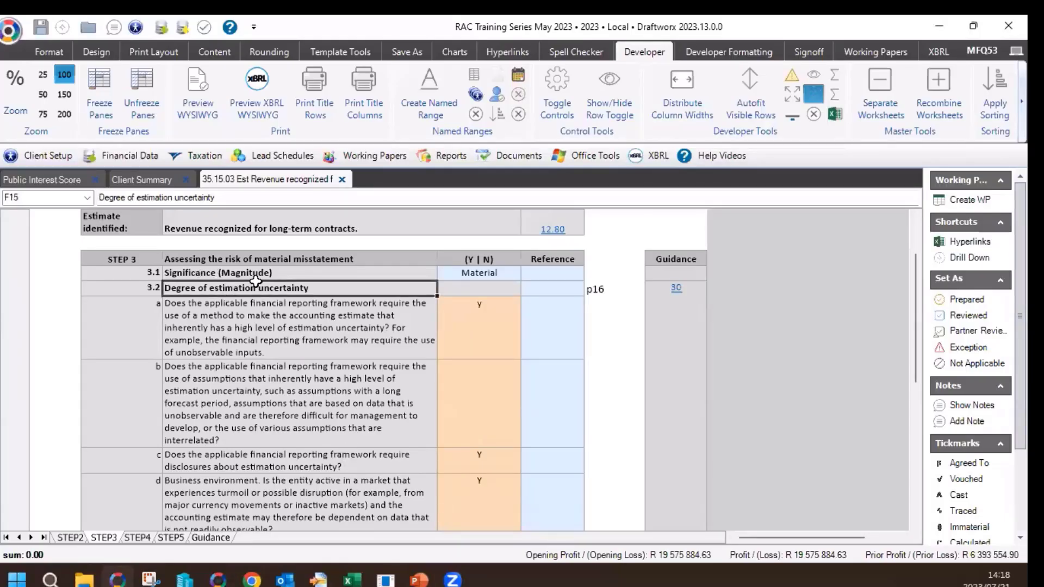
Compare the complexity and subjectivity wording of paragraph 16(b) on the PowerPoint slide with section 3.3 of the Draftworx working paper.
key("alt+Tab")
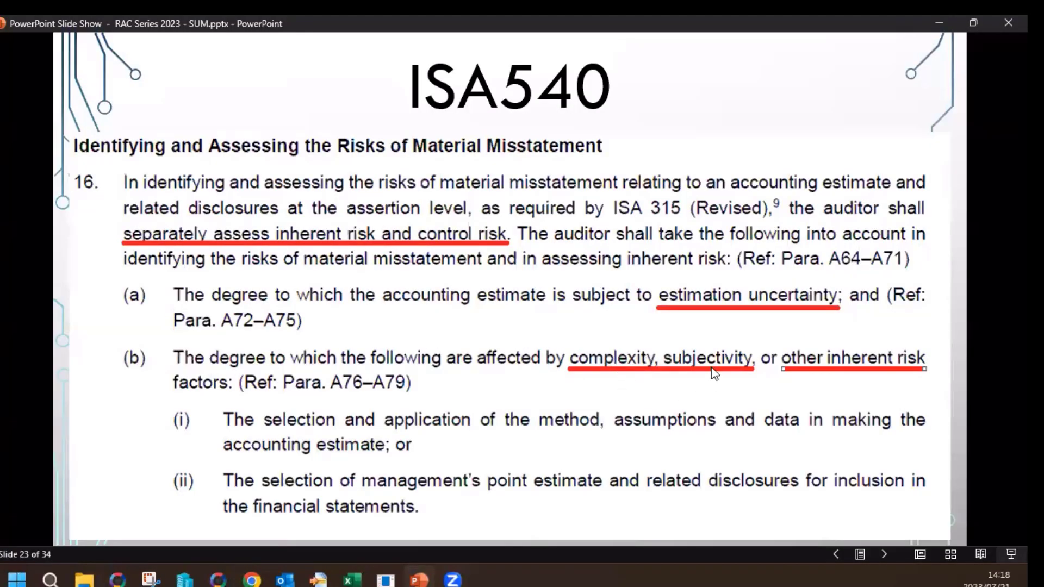
key("alt+Tab")
scroll(403, 391, "down", 10)
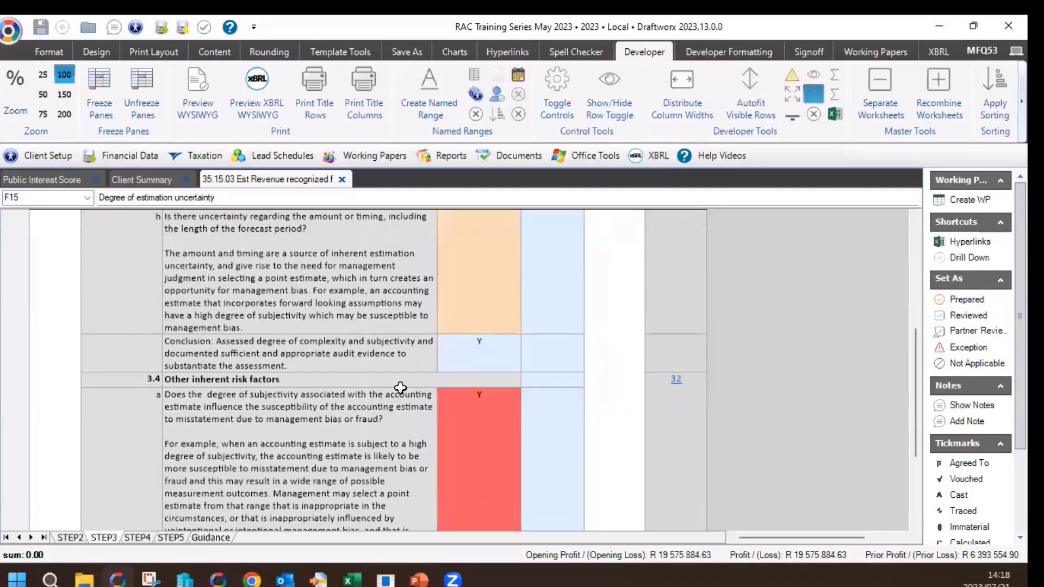
scroll(279, 346, "up", 10)
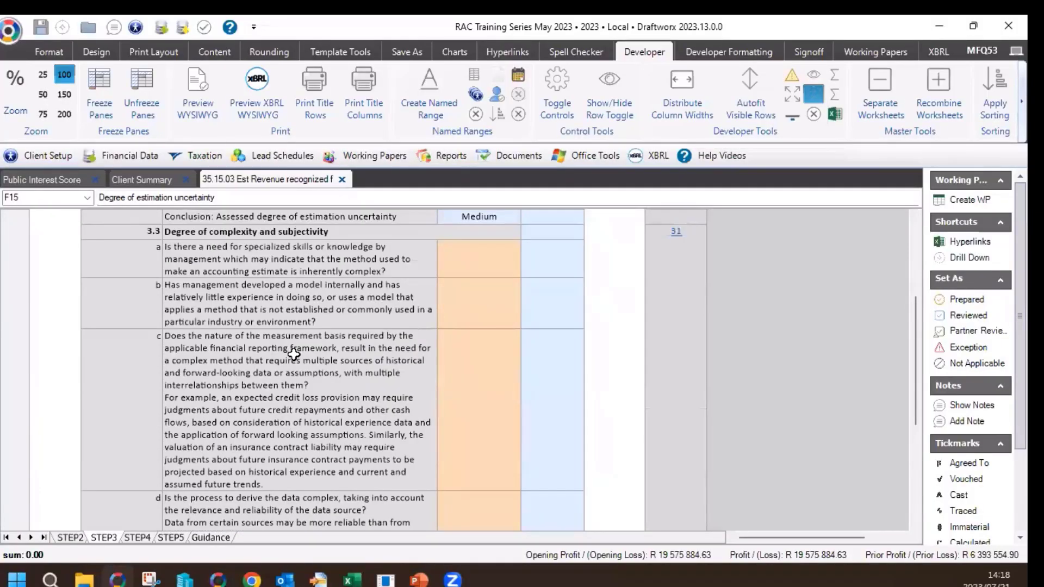
left_click(193, 470)
scroll(194, 470, "down", 1)
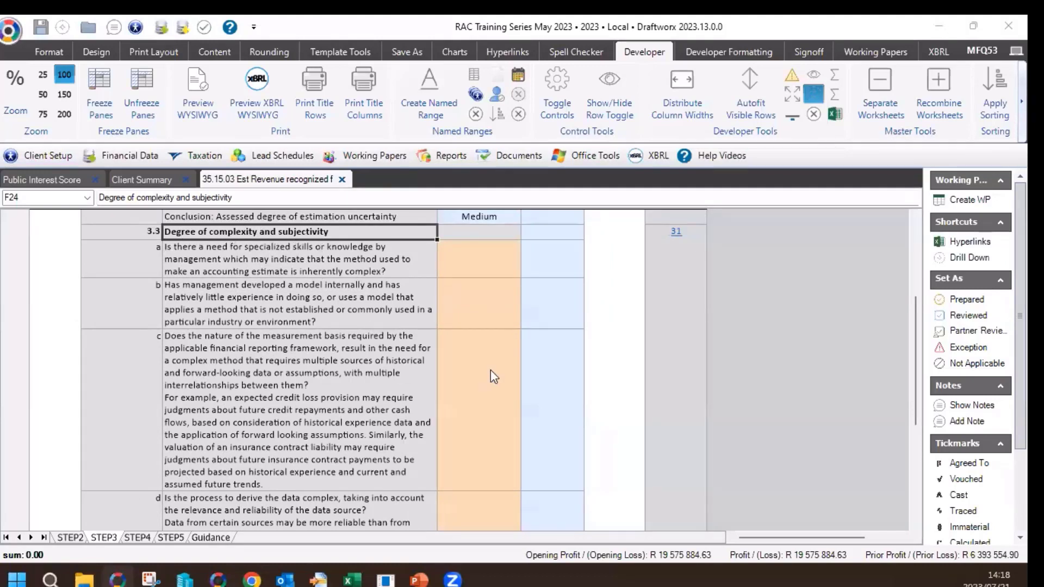
Compare the other inherent risk wording on the PowerPoint ISA540 slide with section 3.4 of the Draftworx working paper.
key("alt+Tab")
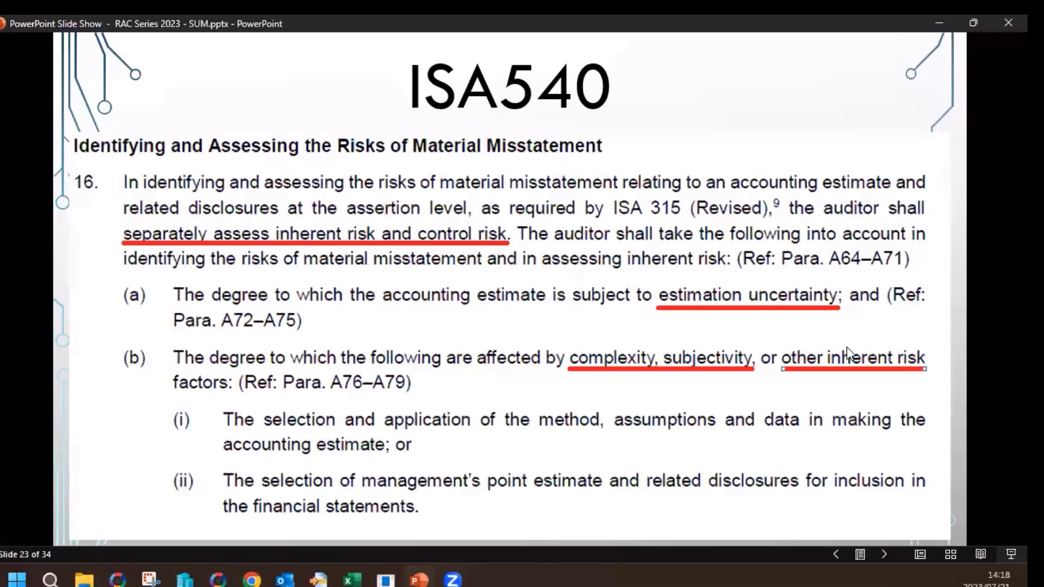
key("alt+Tab")
scroll(303, 342, "down", 3)
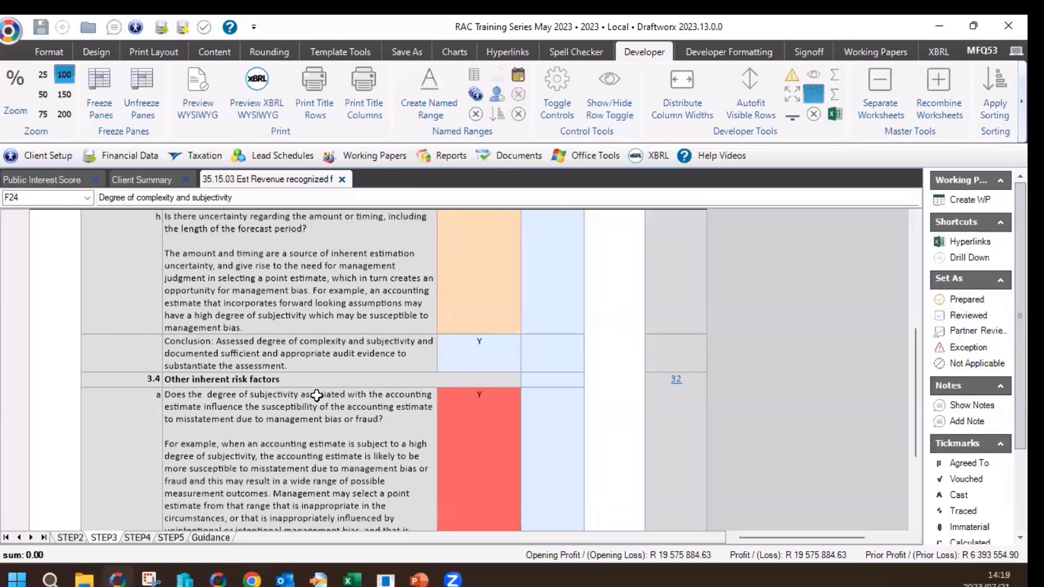
Return to item 3.1 and view its Significance (Magnitude) rating options again without changing the selection.
scroll(317, 392, "up", 5)
scroll(330, 402, "up", 5)
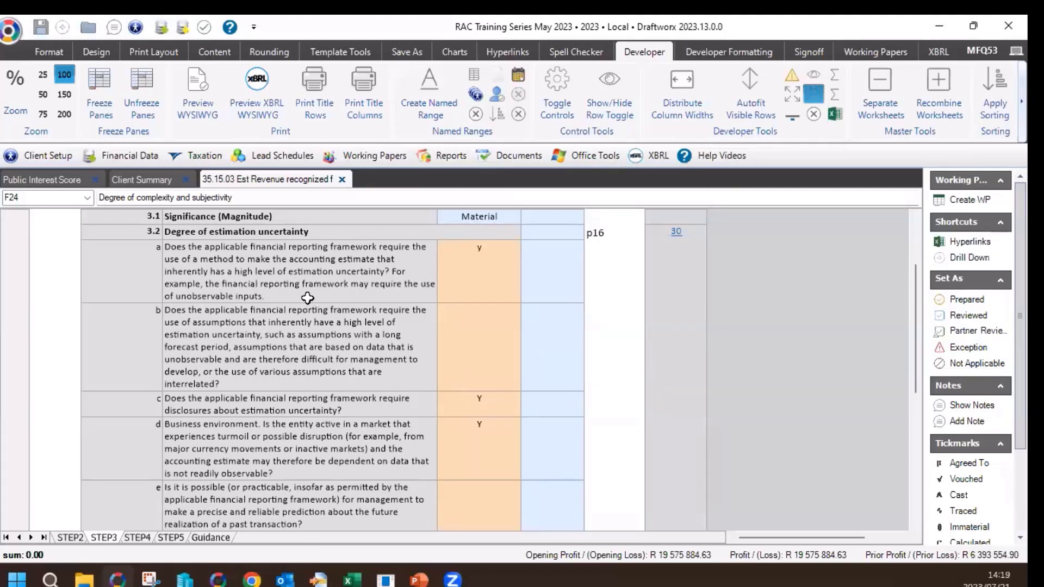
scroll(319, 321, "up", 1)
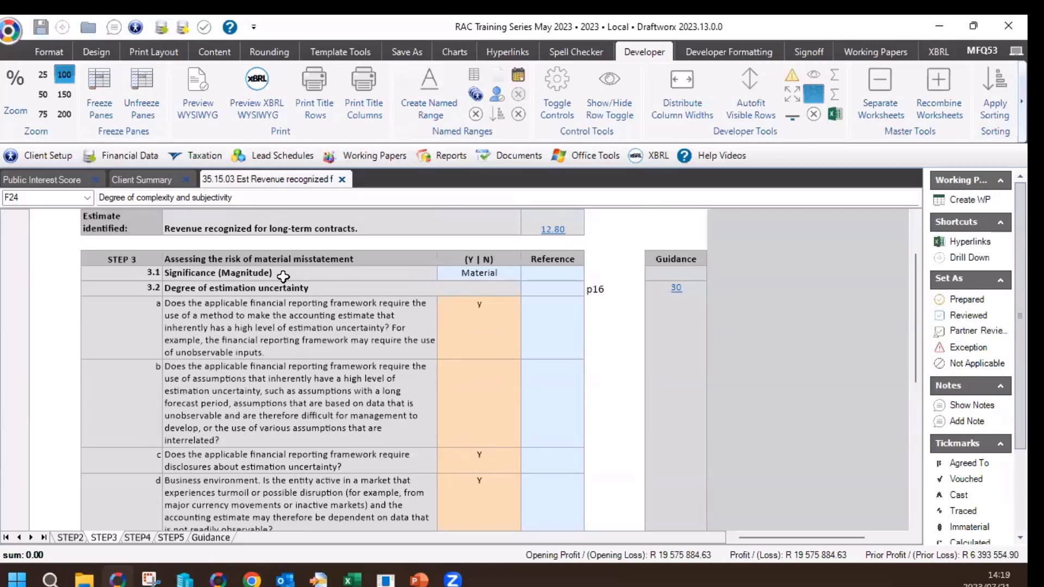
left_click(303, 273)
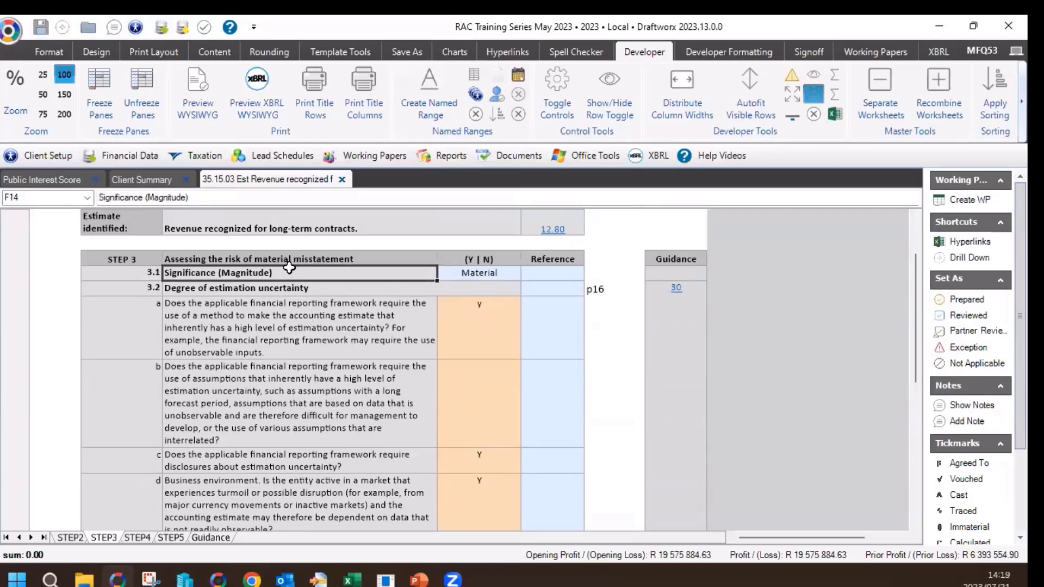
left_click(513, 274)
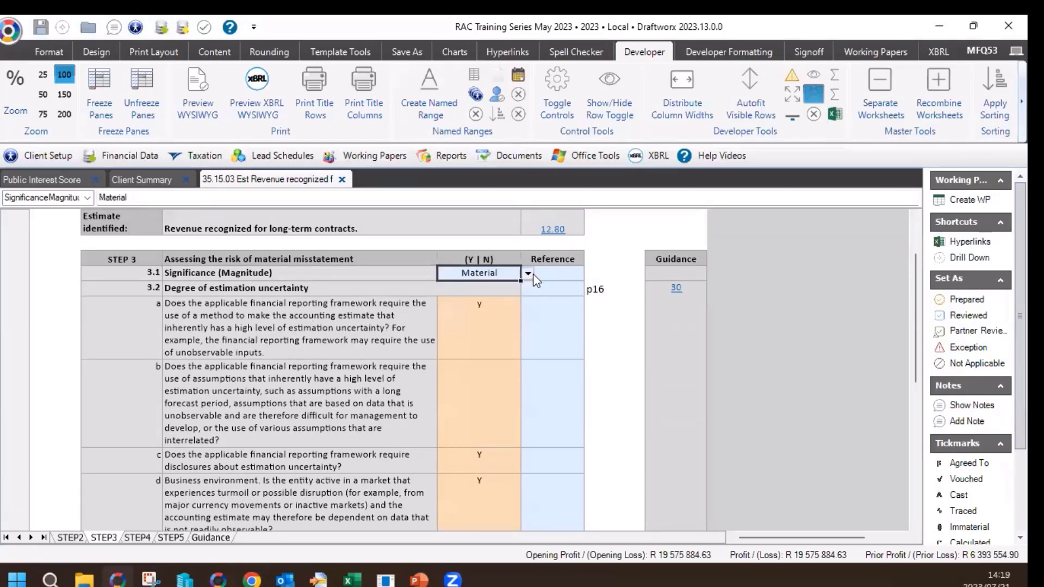
left_click(528, 273)
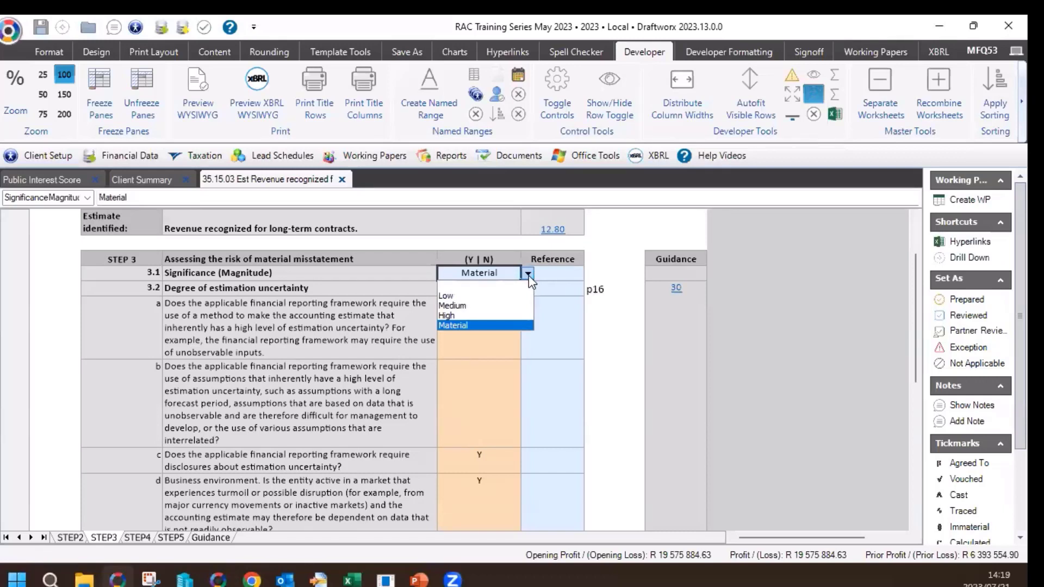
left_click(528, 274)
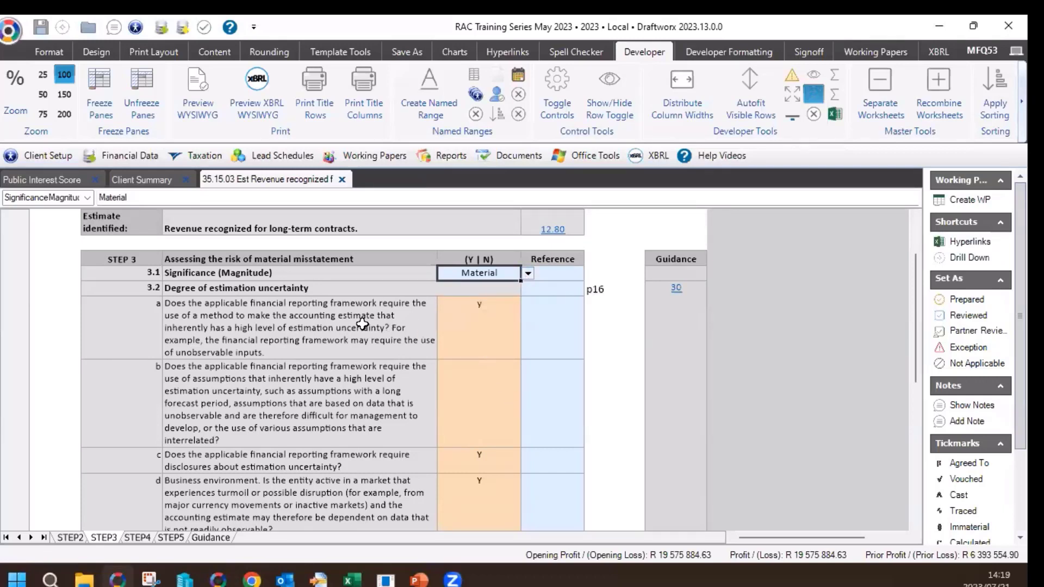
Examine the questions and answer cells under the estimation uncertainty and the complexity and subjectivity sections of STEP3.
left_click(389, 331)
scroll(495, 335, "down", 1)
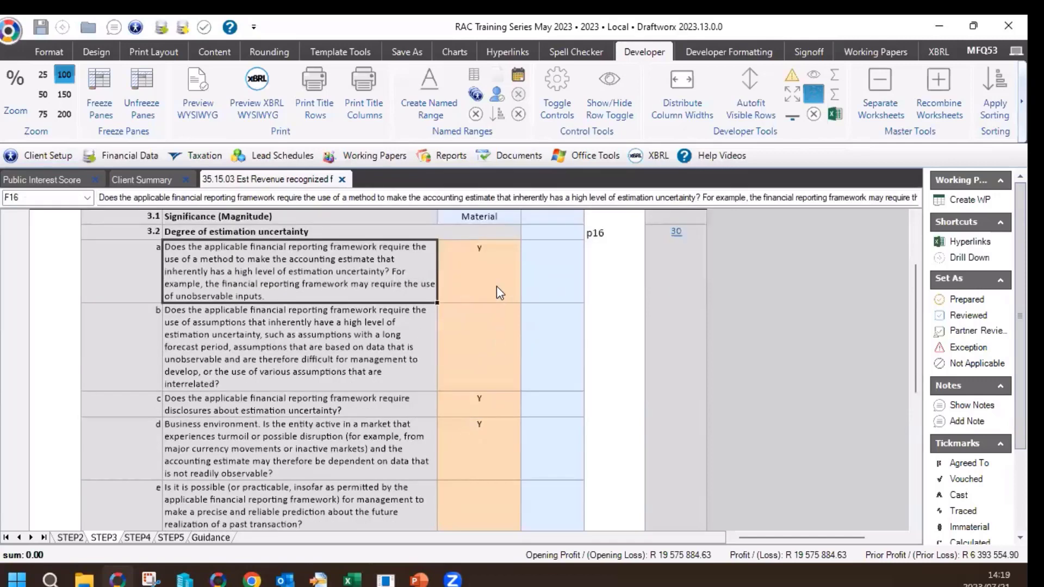
scroll(510, 297, "down", 5)
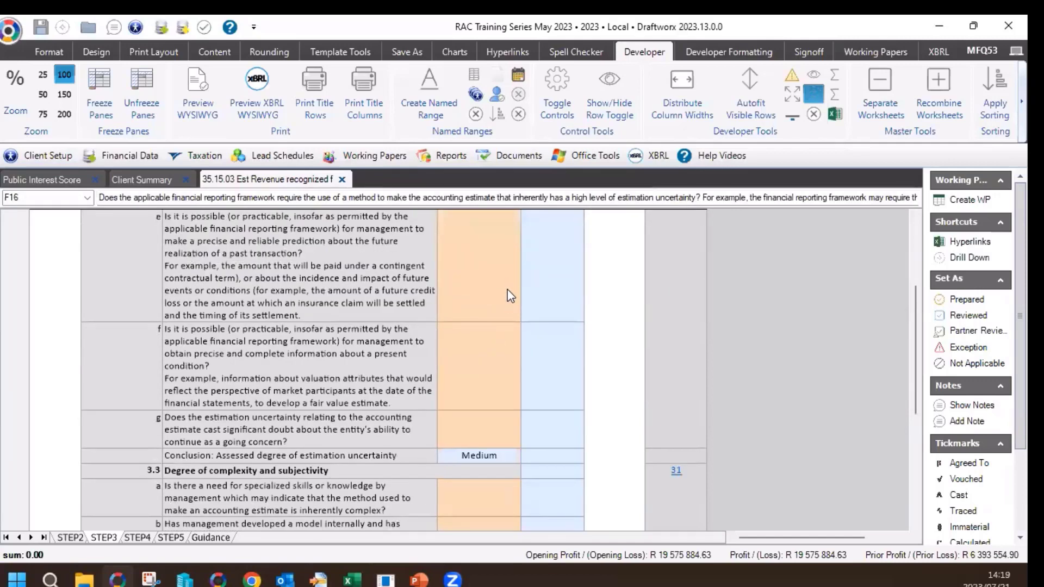
scroll(506, 298, "down", 5)
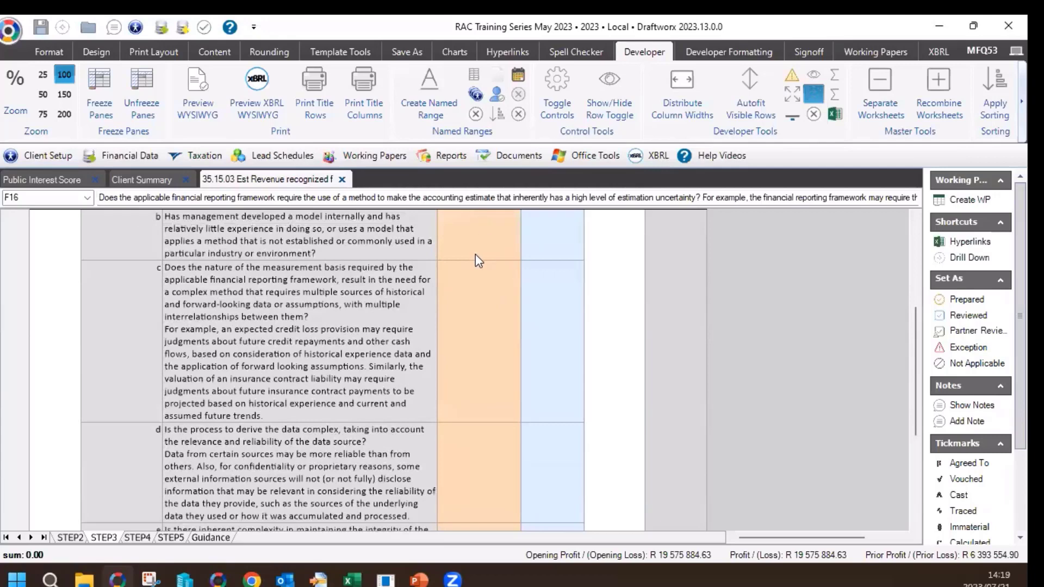
scroll(479, 271, "down", 5)
scroll(449, 320, "up", 10)
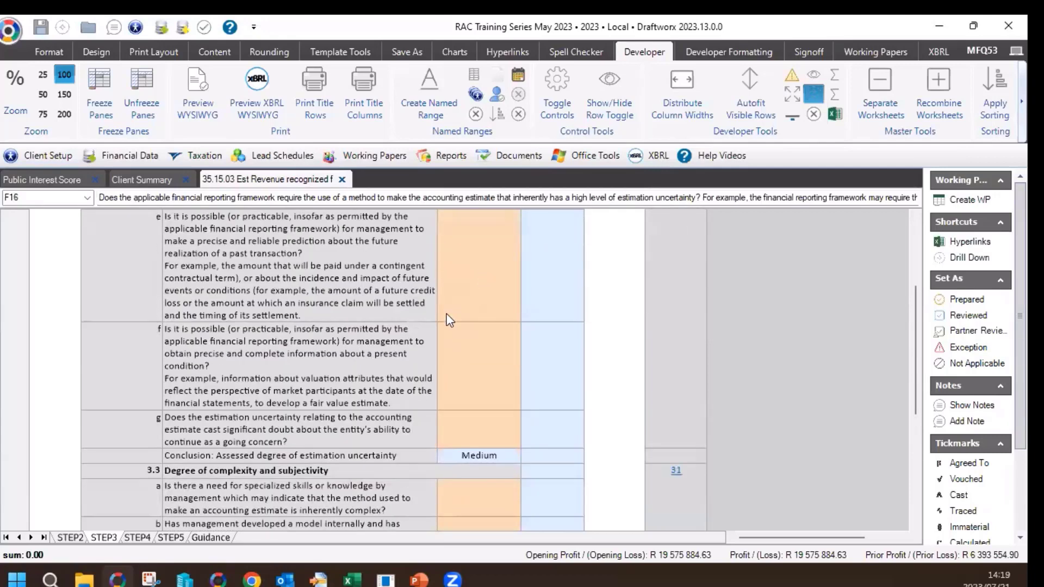
left_click(263, 471)
scroll(233, 237, "up", 5)
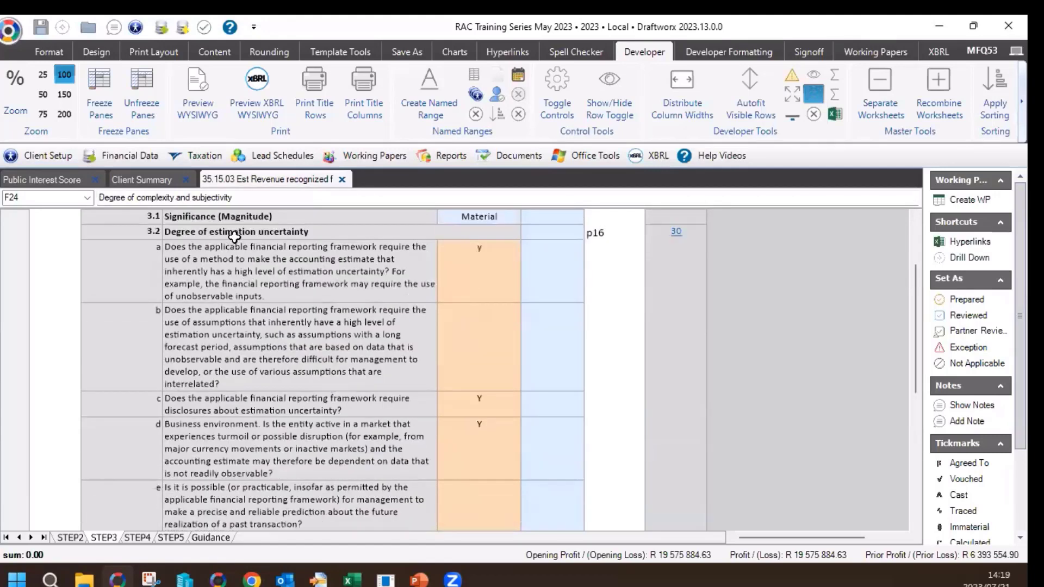
Examine the answers and conclusions from section 3.2 through the other inherent risk factors and the final risk assessment items 3.5 to 3.7.
left_click(235, 233)
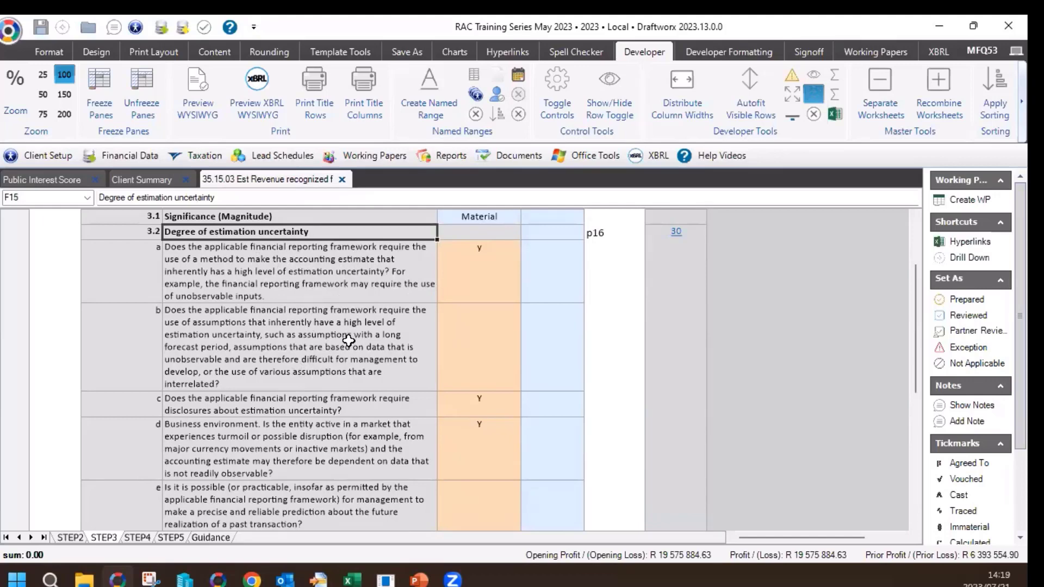
scroll(349, 341, "down", 3)
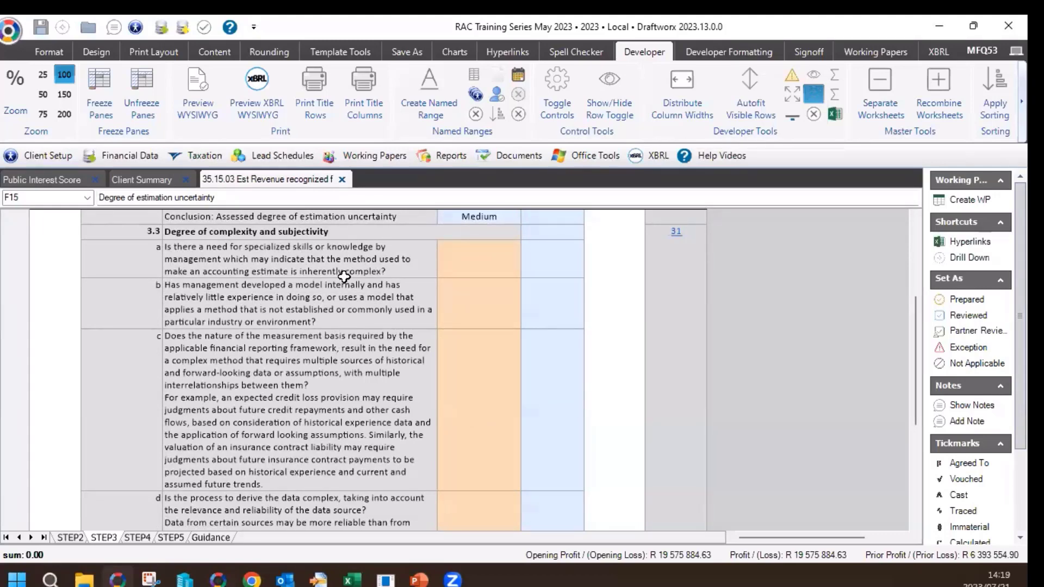
scroll(344, 277, "down", 10)
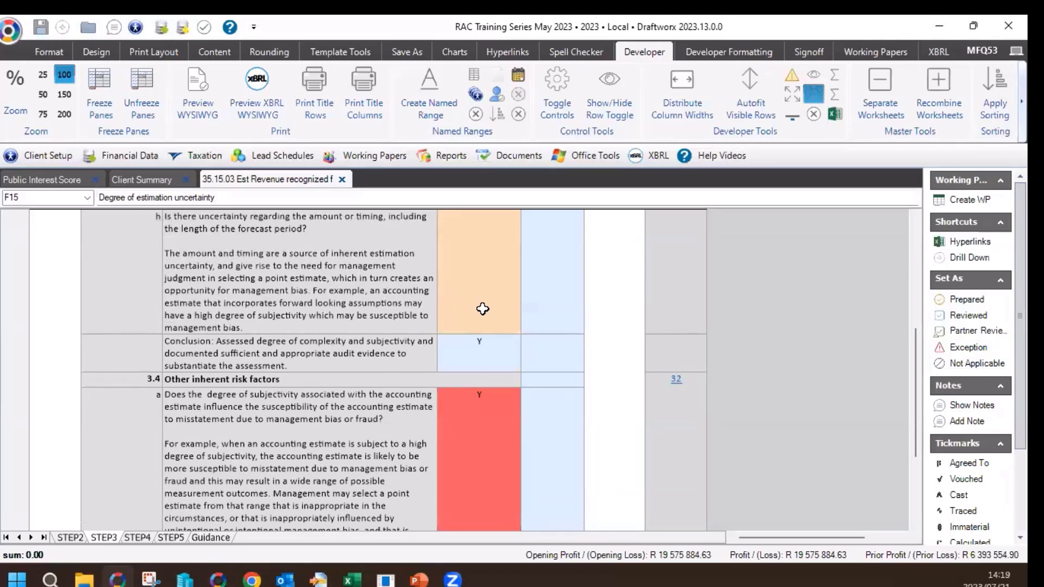
scroll(483, 309, "up", 3)
scroll(475, 317, "up", 3)
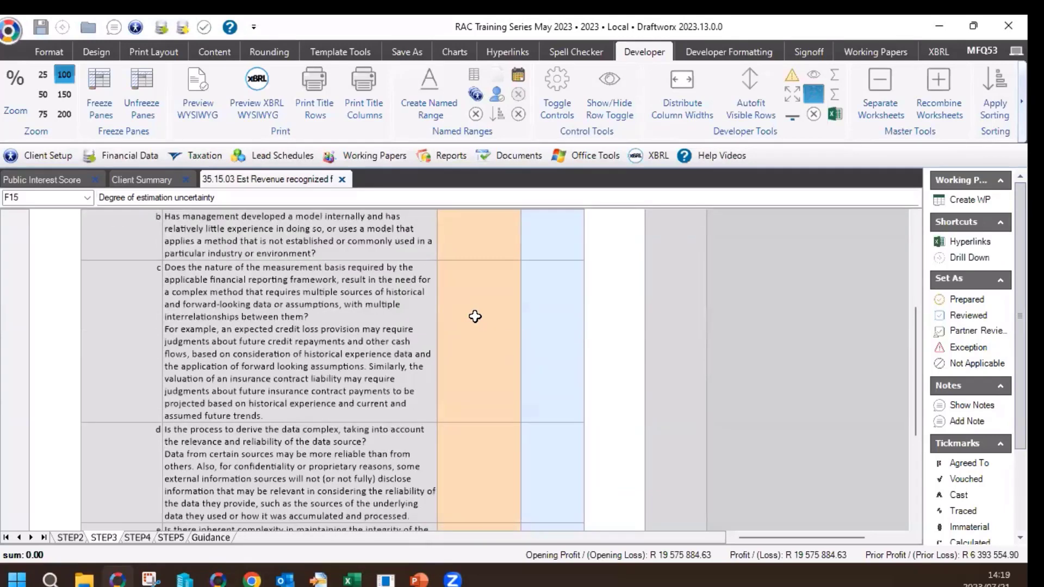
scroll(475, 317, "up", 2)
scroll(477, 321, "up", 4)
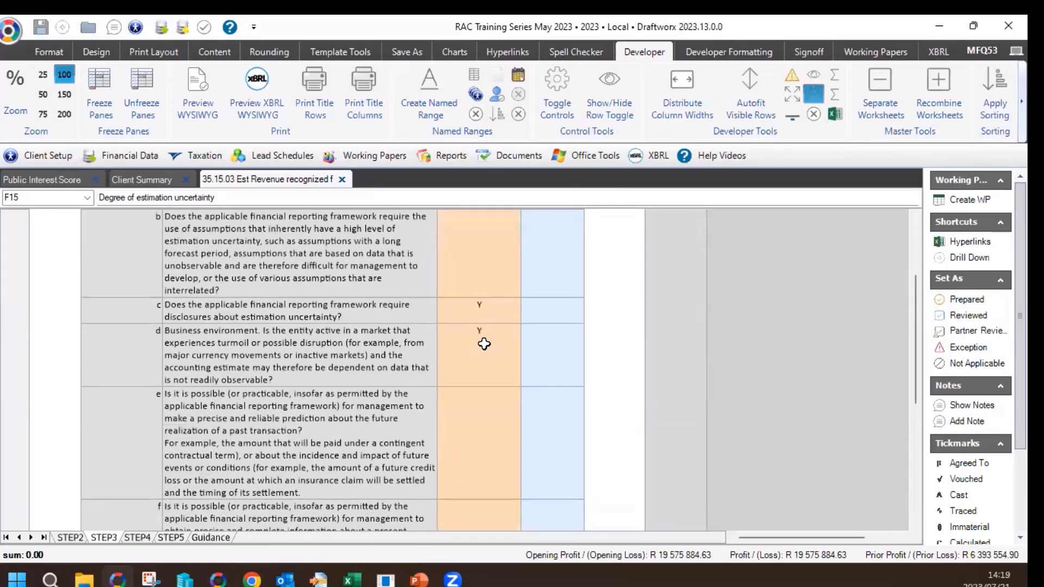
scroll(482, 342, "up", 2)
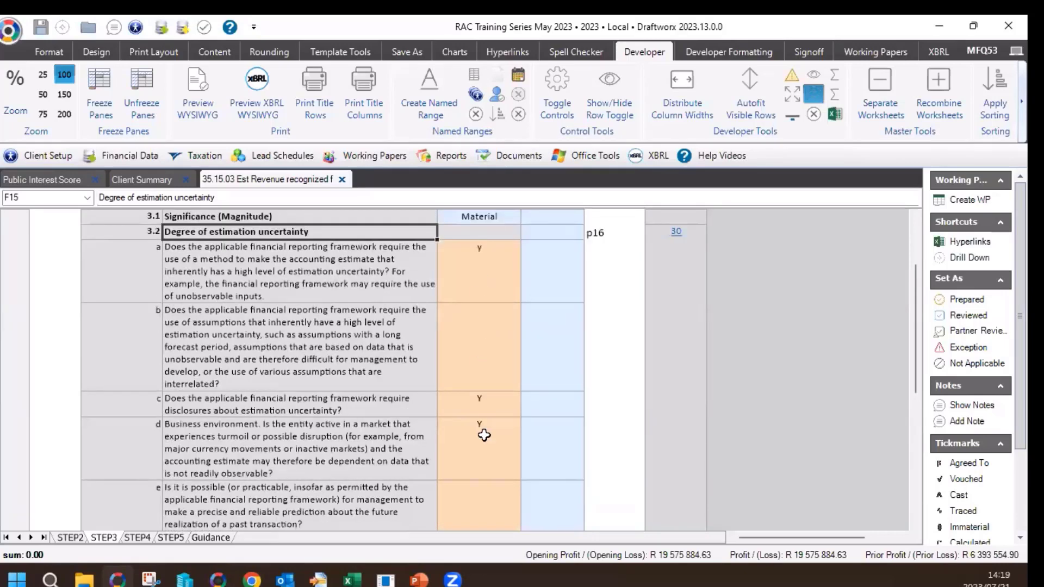
scroll(485, 381, "down", 5)
scroll(487, 335, "down", 6)
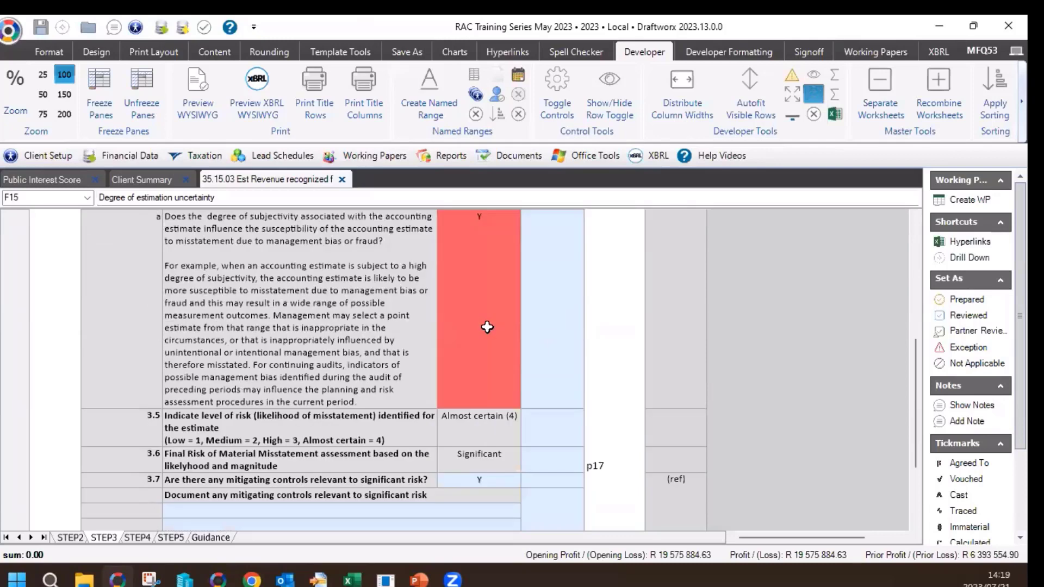
Examine the likelihood rating at 3.5 and the final risk at 3.6, with their formulas, against the other inherent risk question in 3.4.
left_click(244, 431)
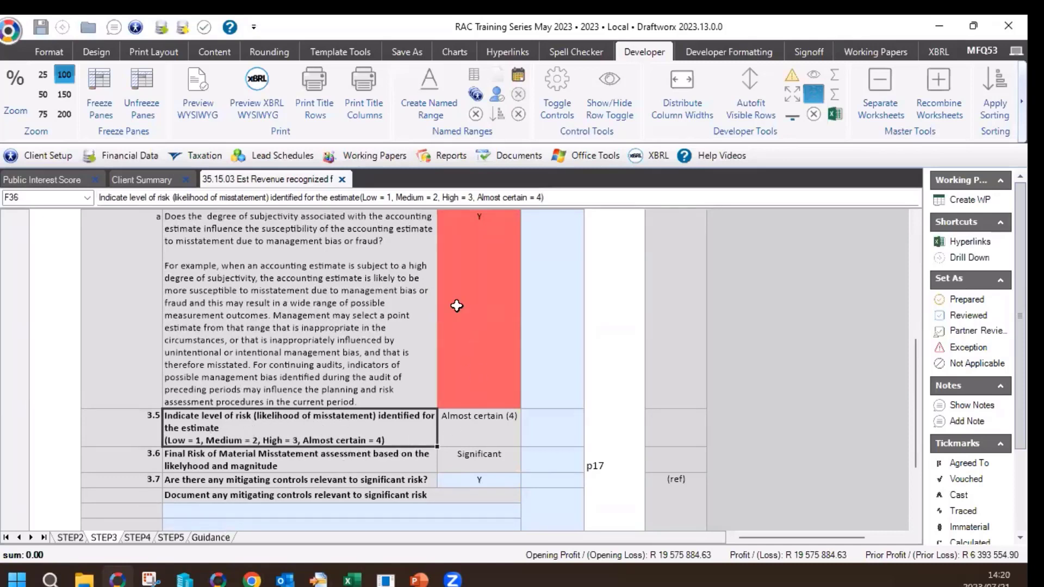
left_click(480, 425)
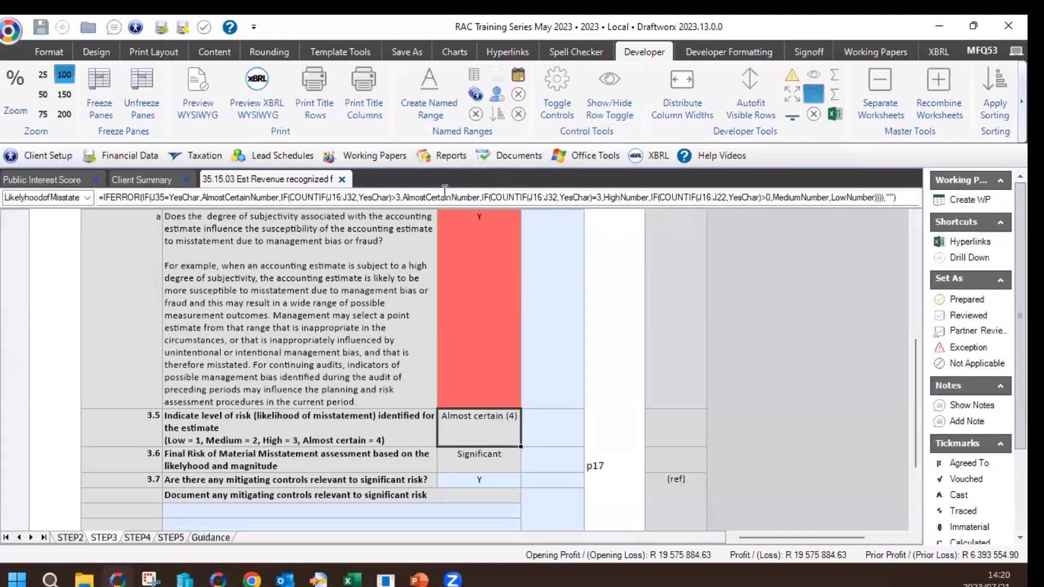
left_click_drag(481, 459, 423, 454)
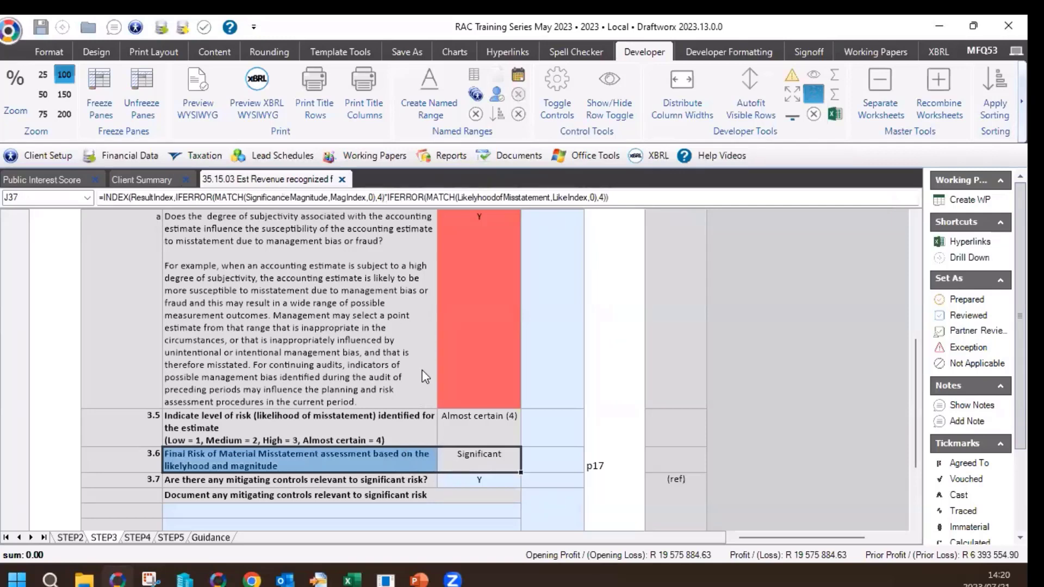
left_click(413, 336)
scroll(362, 329, "up", 3)
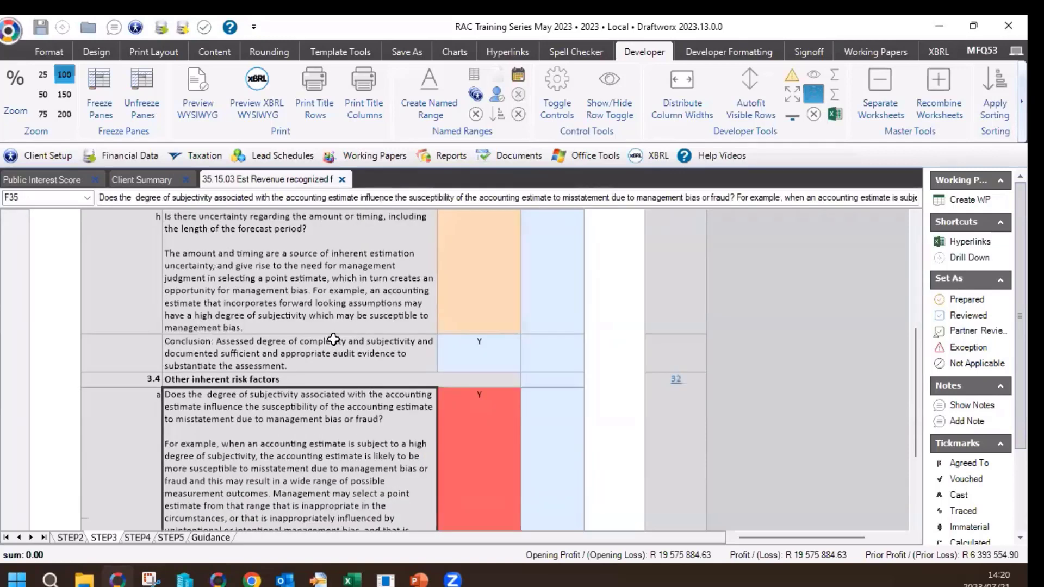
left_click(257, 383)
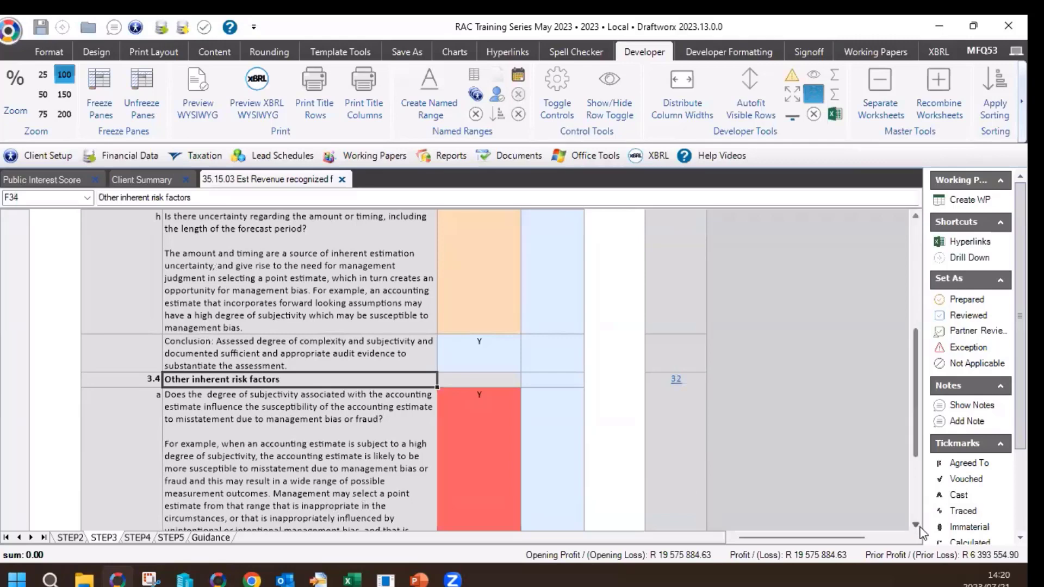
left_click(916, 525)
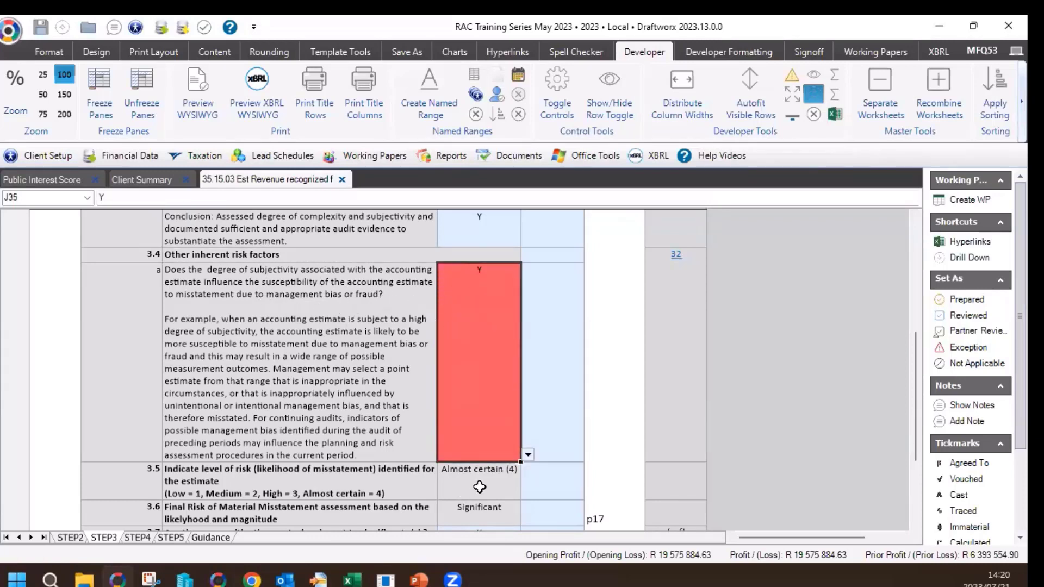
left_click(480, 487)
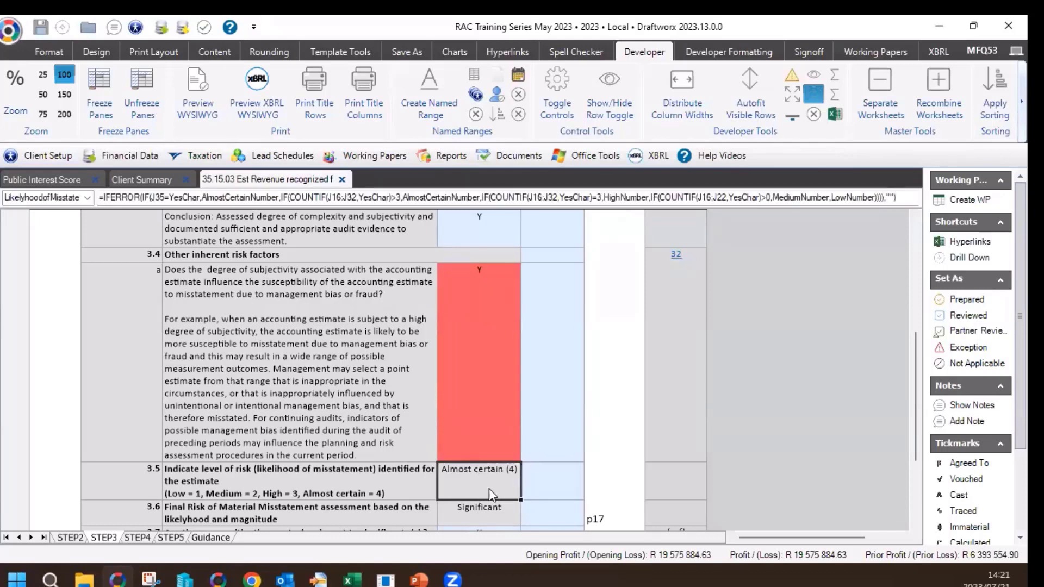
left_click(267, 329)
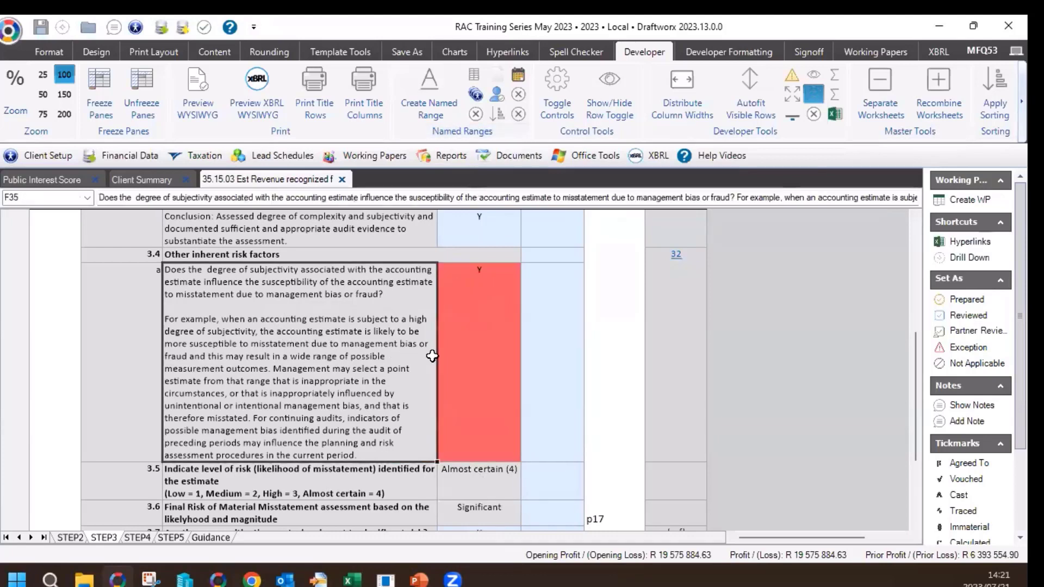
left_click(462, 475)
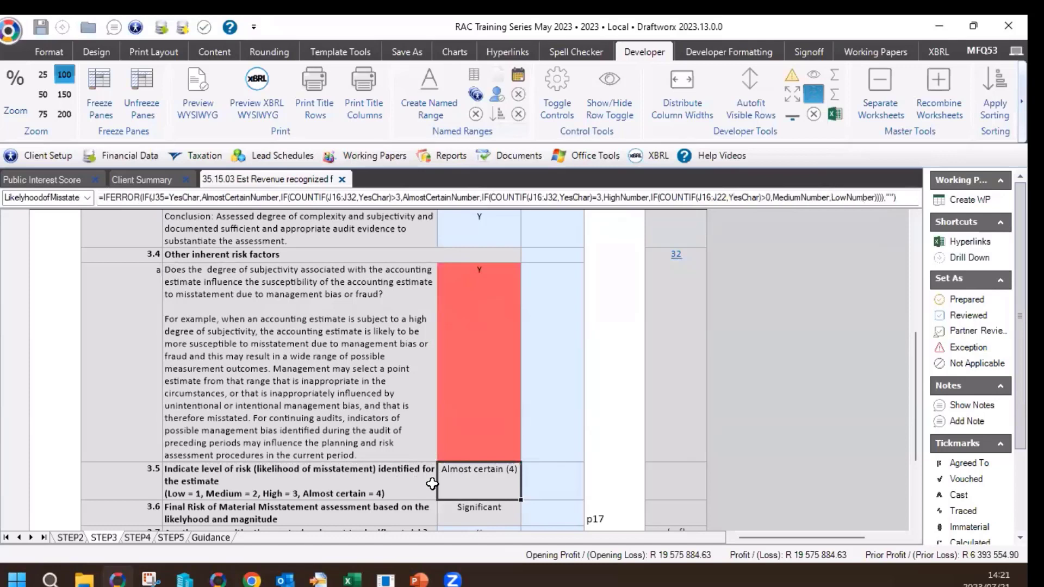
Change the answer to other inherent risk question 3.4a to N.
left_click(481, 382)
type("N")
key("Return")
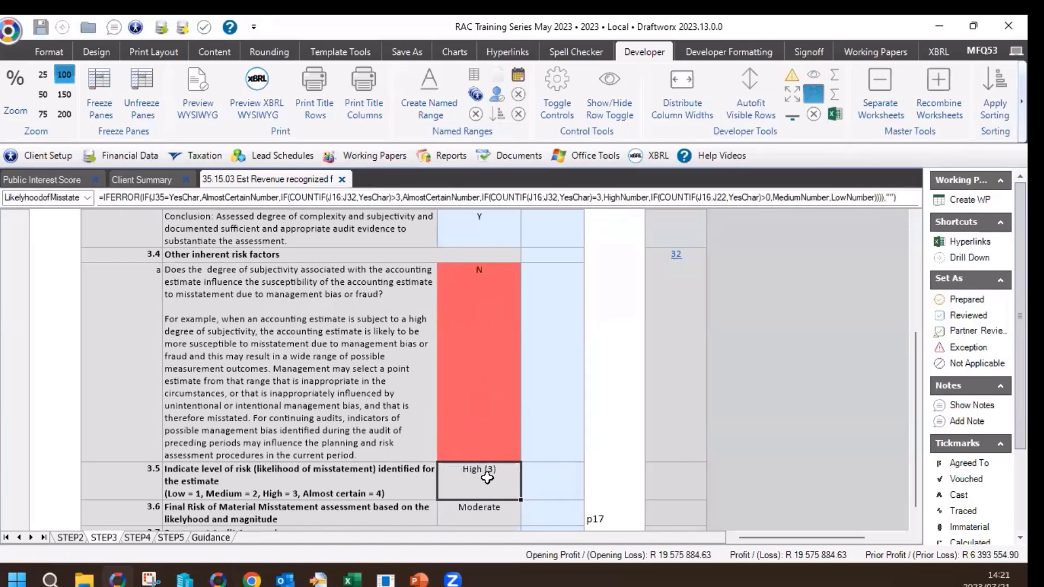
Clear the answers to questions a, c and d under 3.2 Degree of estimation uncertainty, and check the likelihood rating at 3.5.
scroll(510, 416, "up", 10)
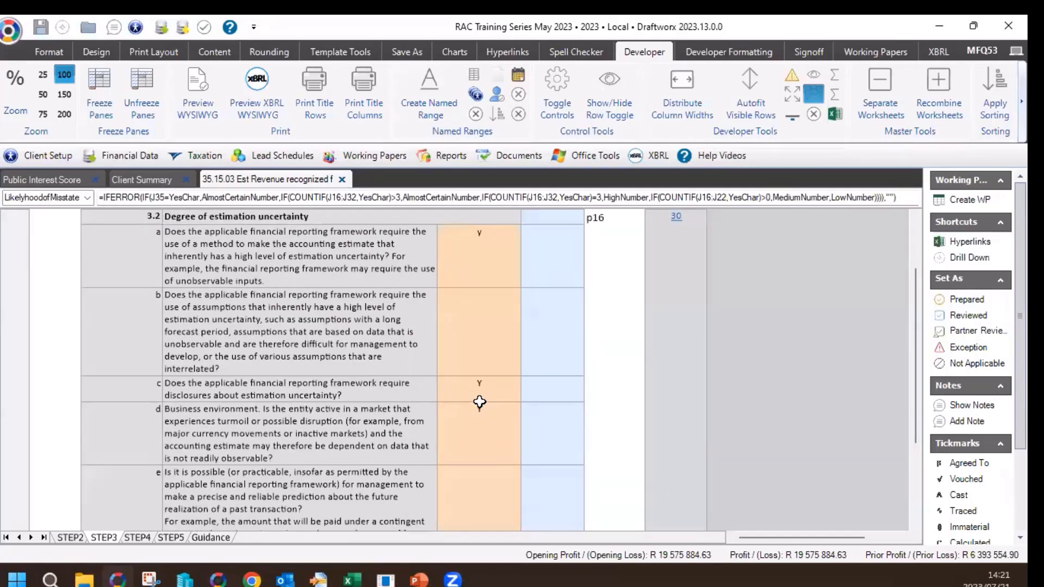
left_click(478, 284)
left_click(480, 412)
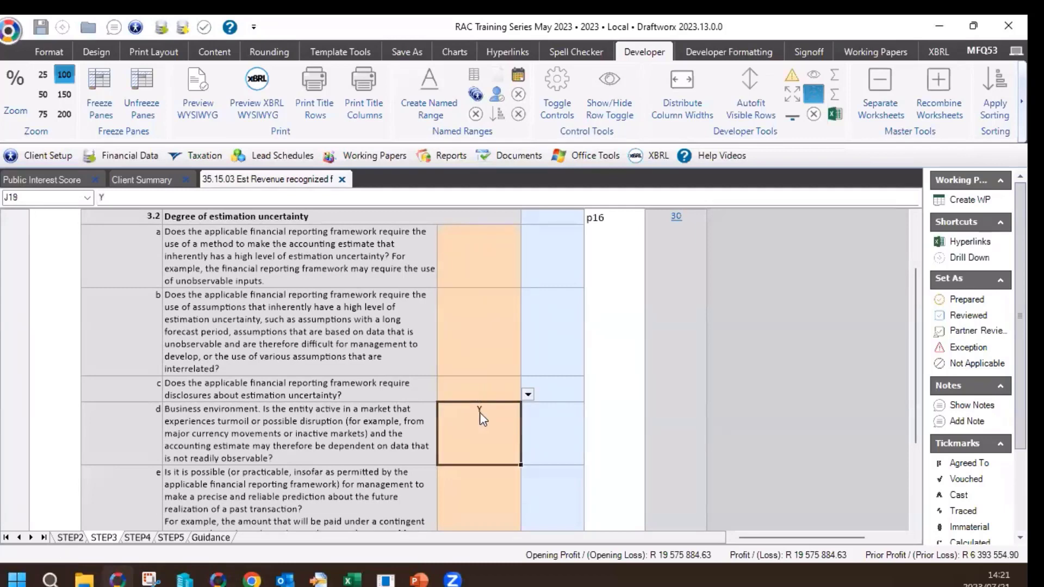
scroll(480, 467, "down", 8)
scroll(480, 459, "down", 5)
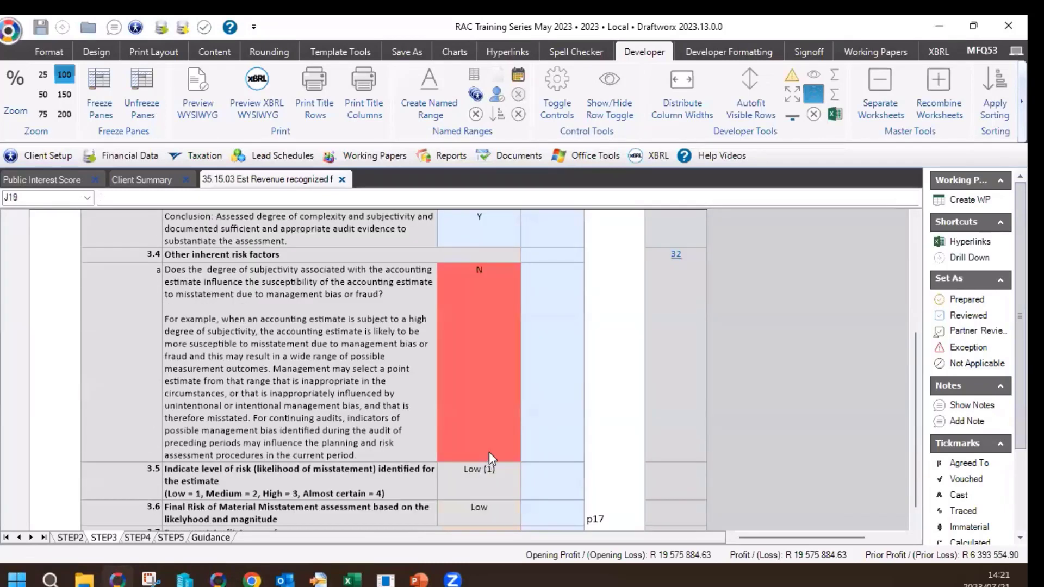
left_click(504, 482)
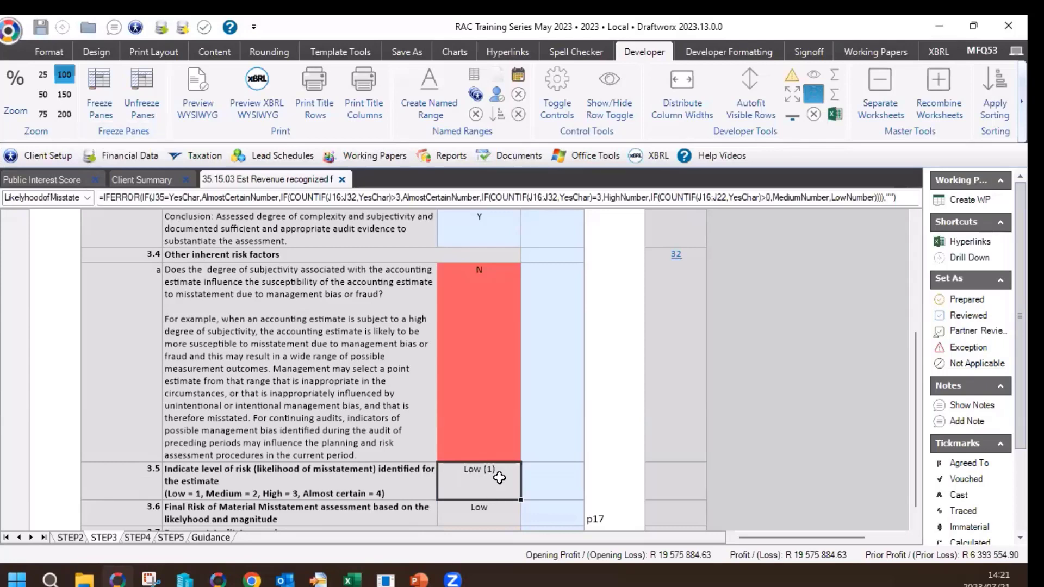
Set the answer to the subjectivity question 3.4a back to Y.
left_click(490, 403)
type("Y")
left_click(362, 369)
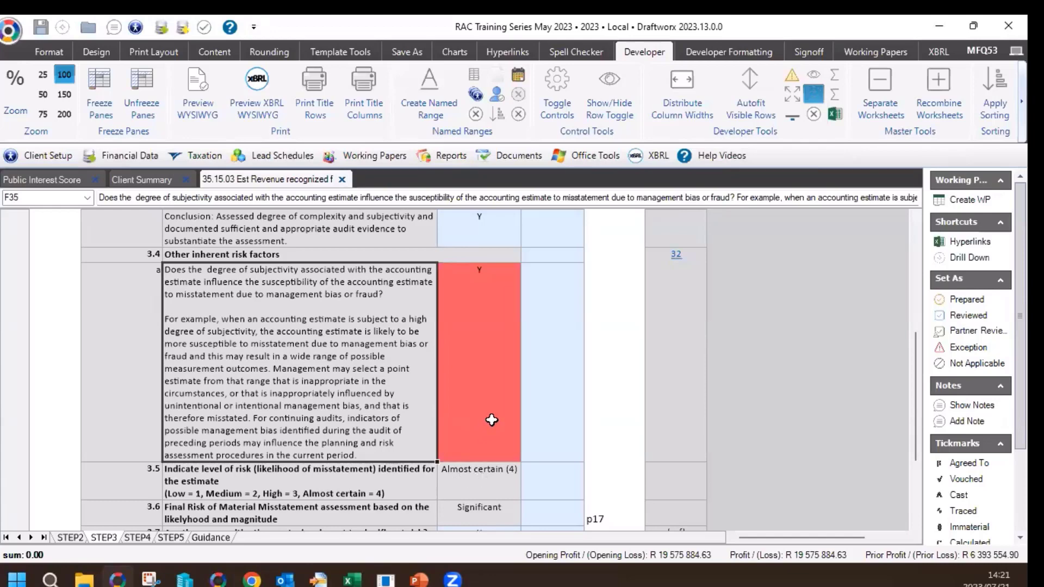
Check the likelihood rating at item 3.5 and switch to the ISA540 paragraph 16 slide in PowerPoint.
scroll(508, 422, "down", 1)
scroll(517, 391, "up", 1)
left_click(487, 492)
key("alt+Tab")
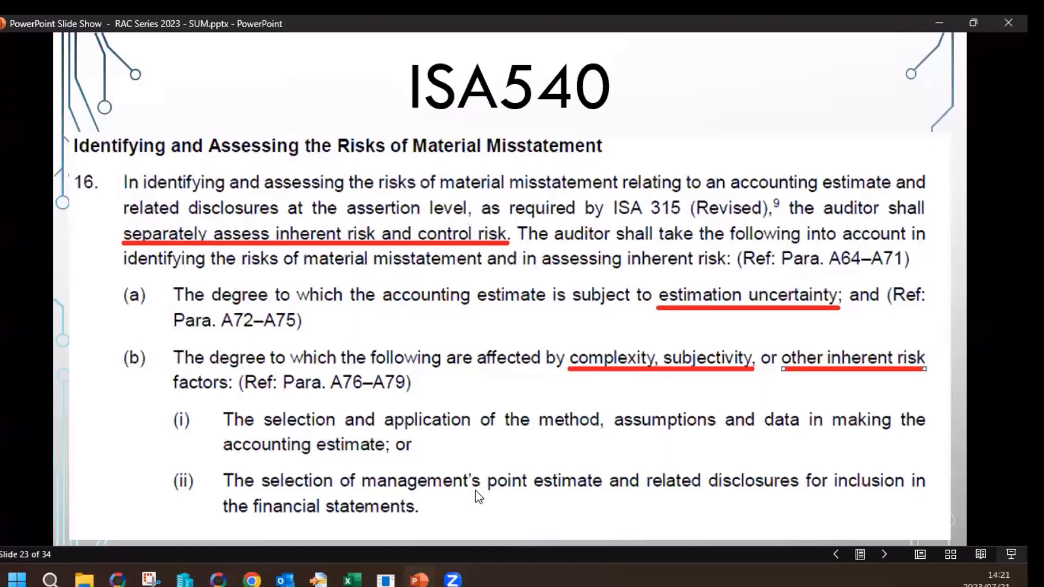
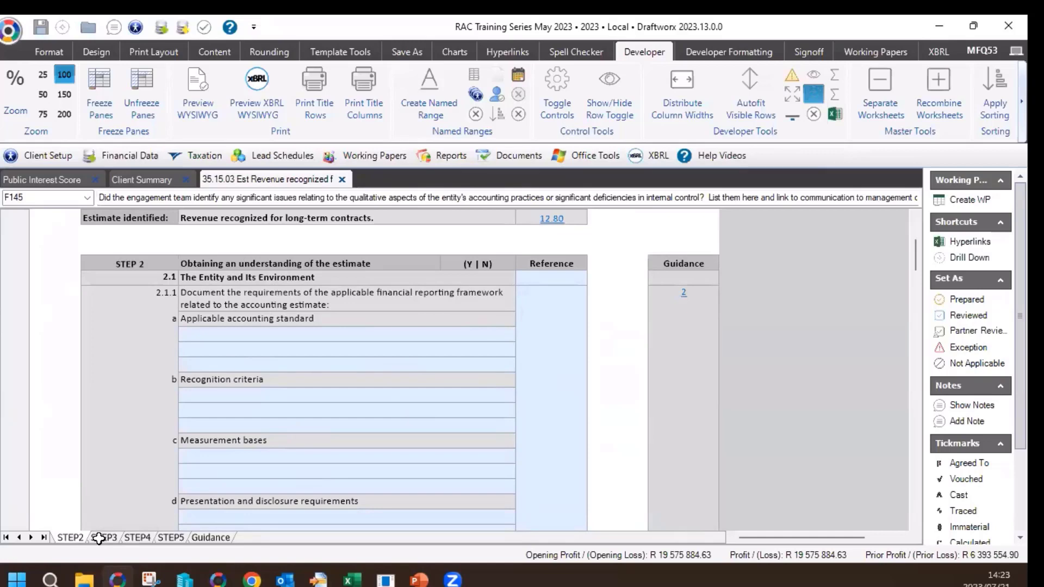
Open the STEP3 sheet of the Draftworx working paper and answer question 3.4a on management bias or fraud with Y.
left_click(98, 539)
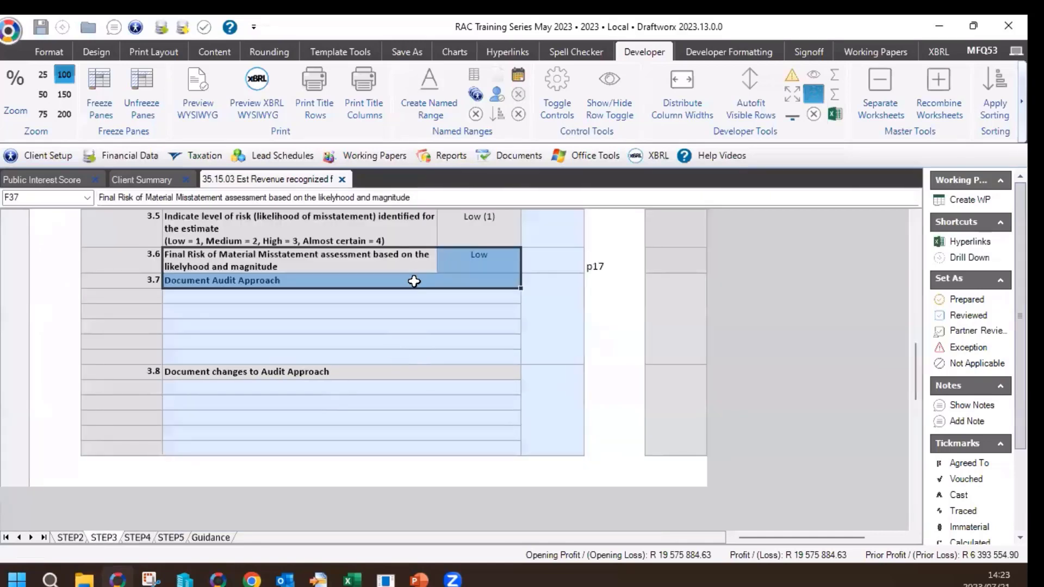
scroll(422, 297, "up", 3)
left_click(495, 314)
type("Y")
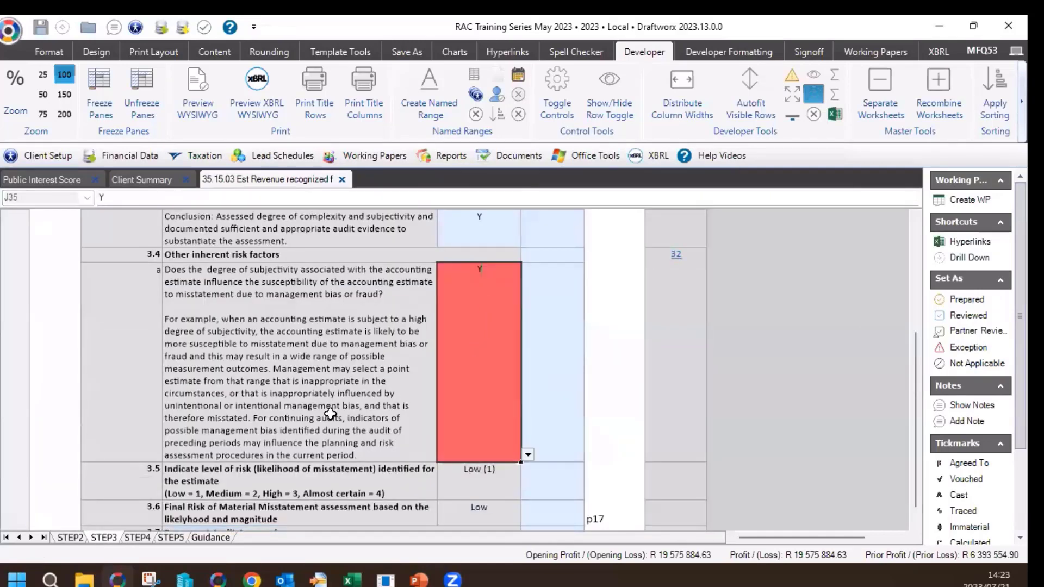
left_click(331, 413)
Examine the significant risk items 3.6 to 3.11 covering mitigating controls, the walkthrough test, control effectiveness and tests of controls.
scroll(388, 386, "down", 1)
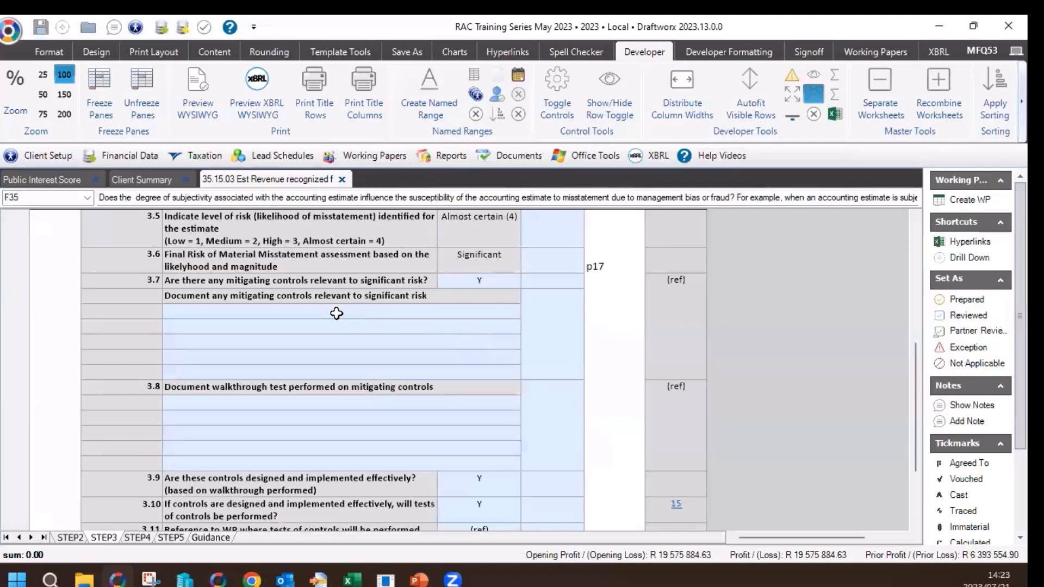
left_click(269, 283)
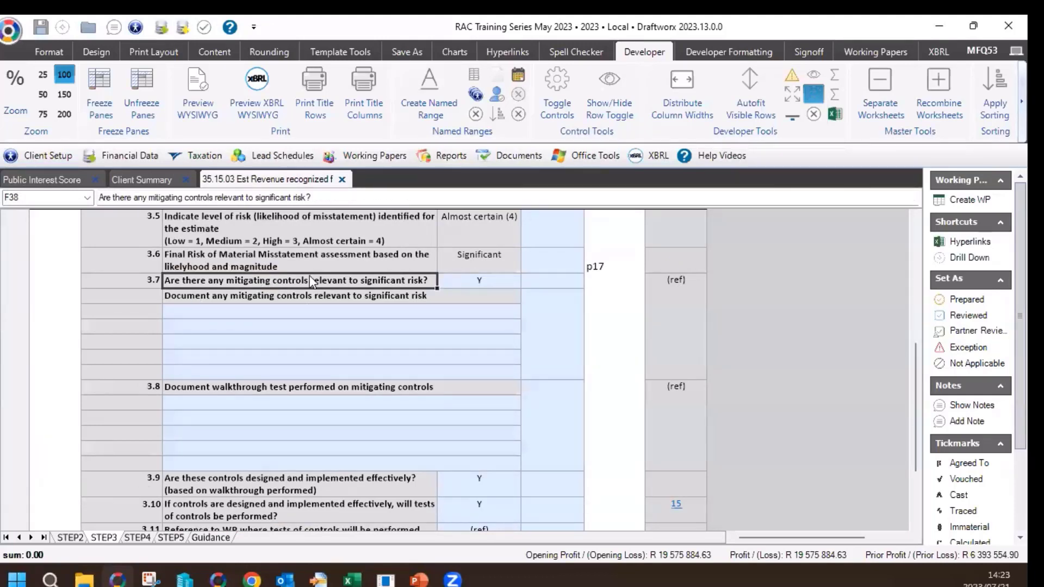
left_click_drag(313, 260, 475, 269)
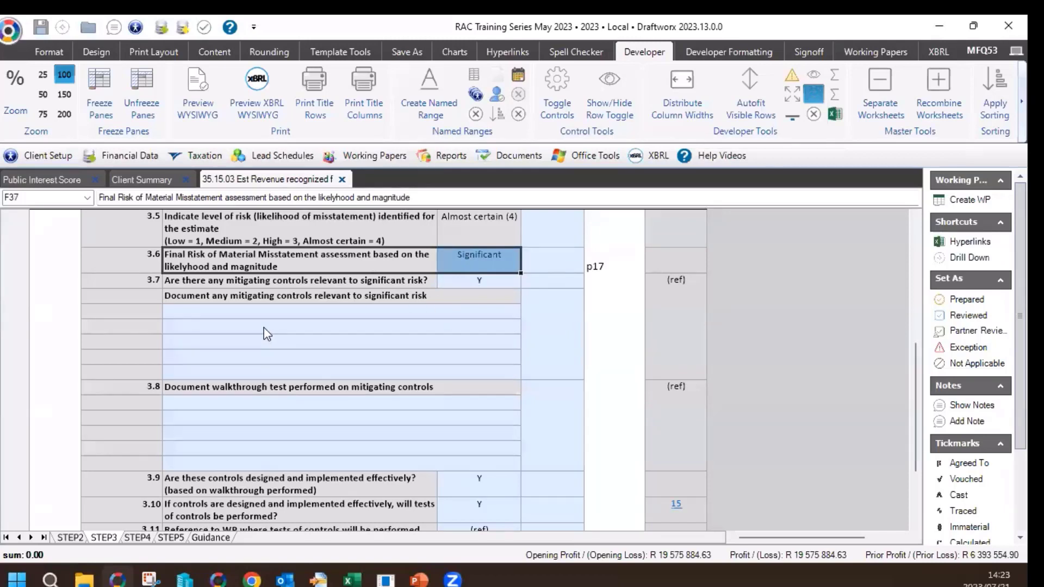
left_click_drag(264, 312, 260, 342)
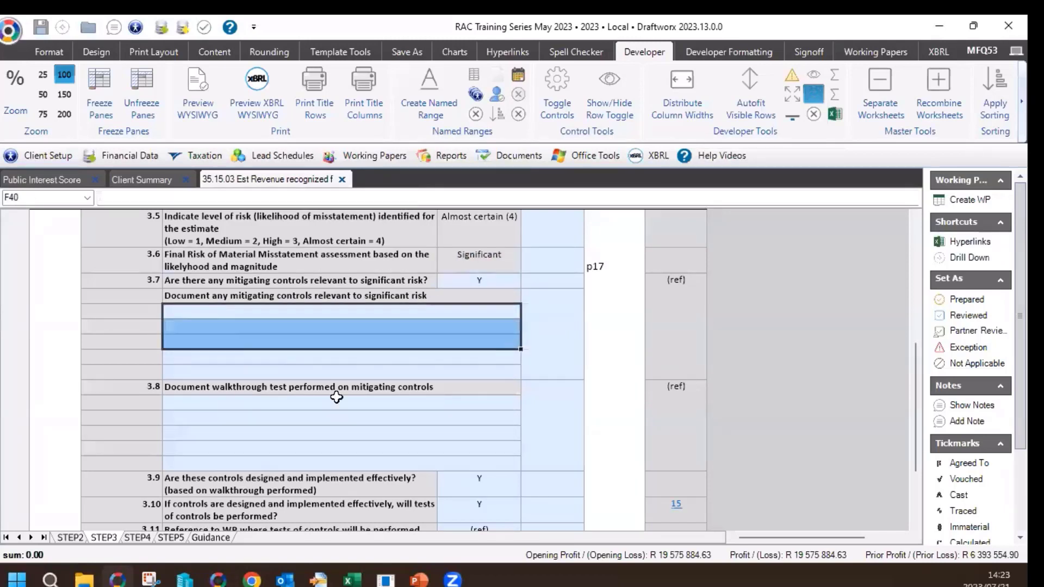
left_click_drag(316, 401, 322, 445)
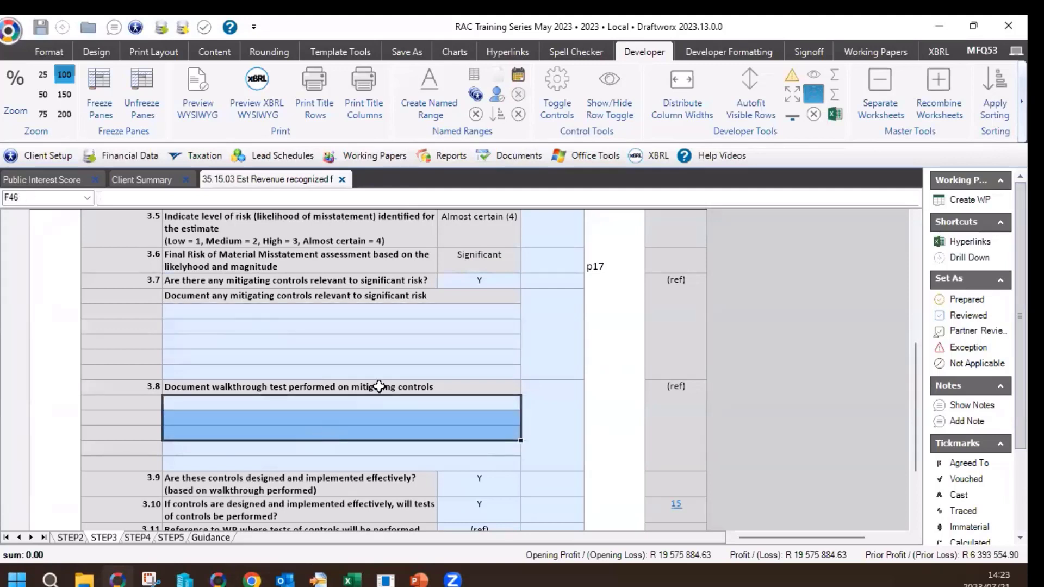
left_click(388, 487)
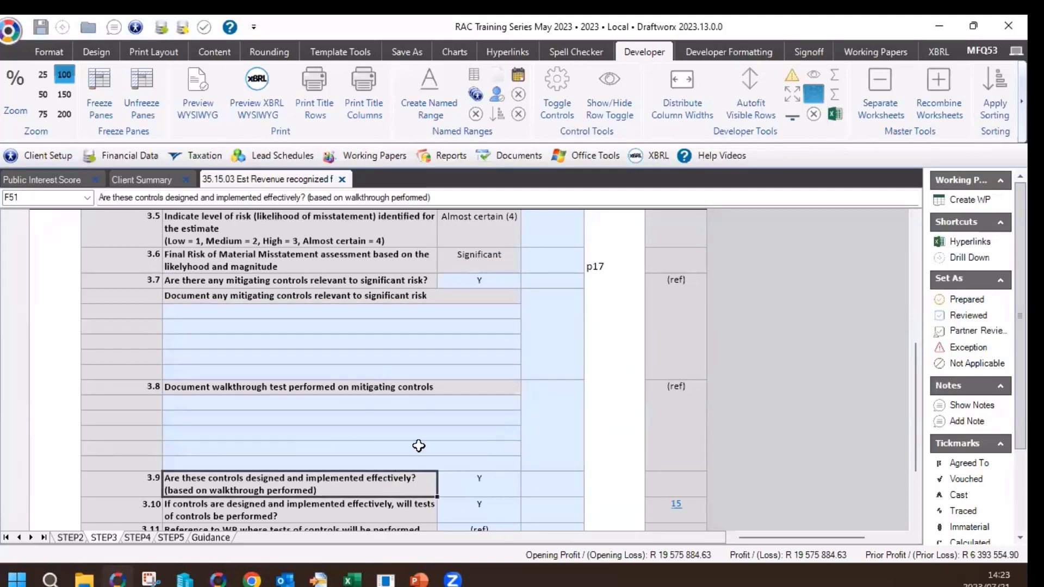
scroll(419, 446, "down", 2)
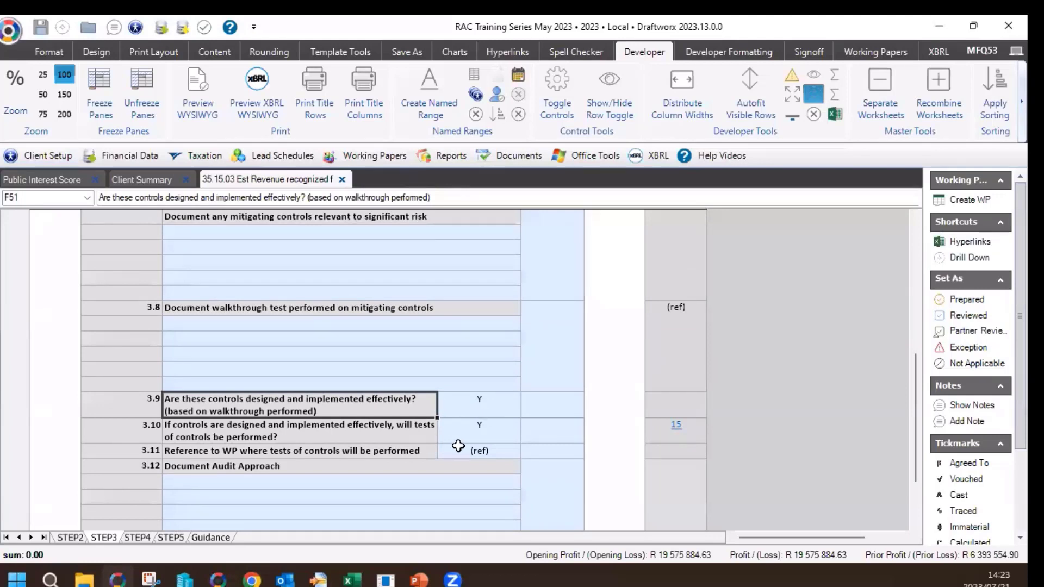
left_click_drag(454, 433, 426, 434)
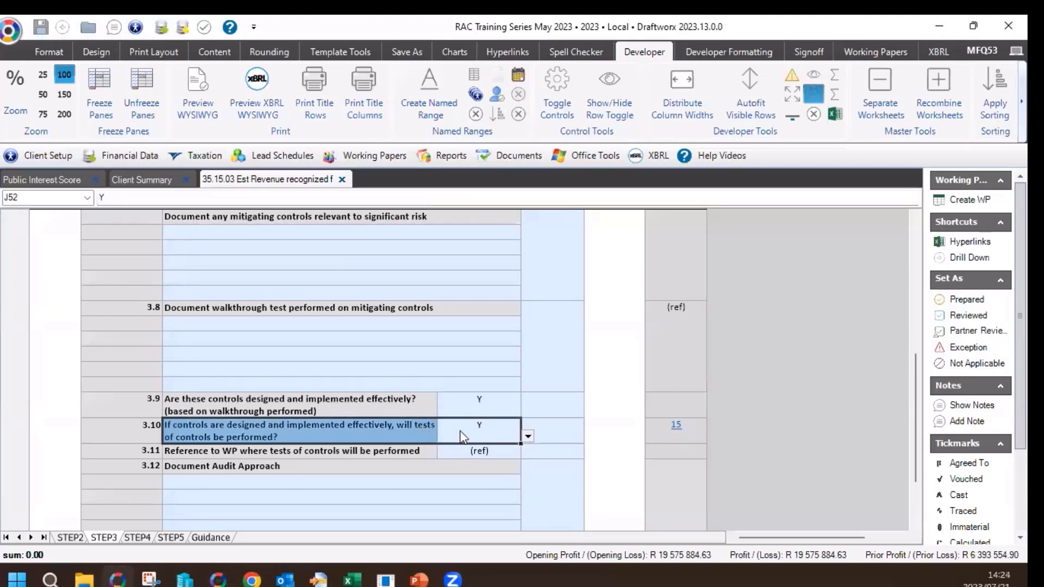
key("Down")
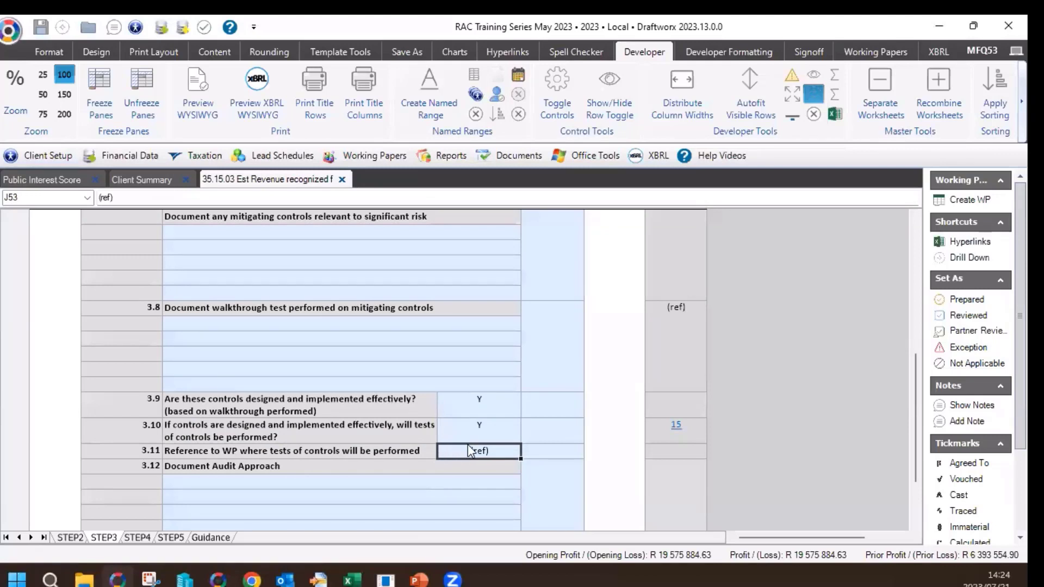
Examine the documentation areas for the audit approach at 3.12 and changes to the audit approach at 3.13.
scroll(473, 447, "down", 1)
scroll(419, 456, "down", 1)
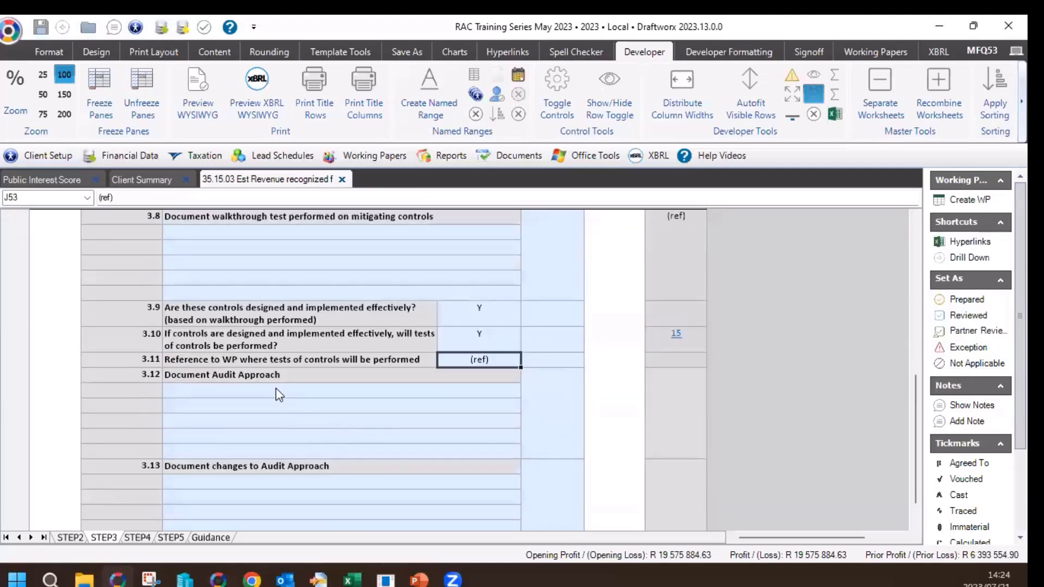
left_click_drag(275, 389, 279, 449)
left_click(263, 395)
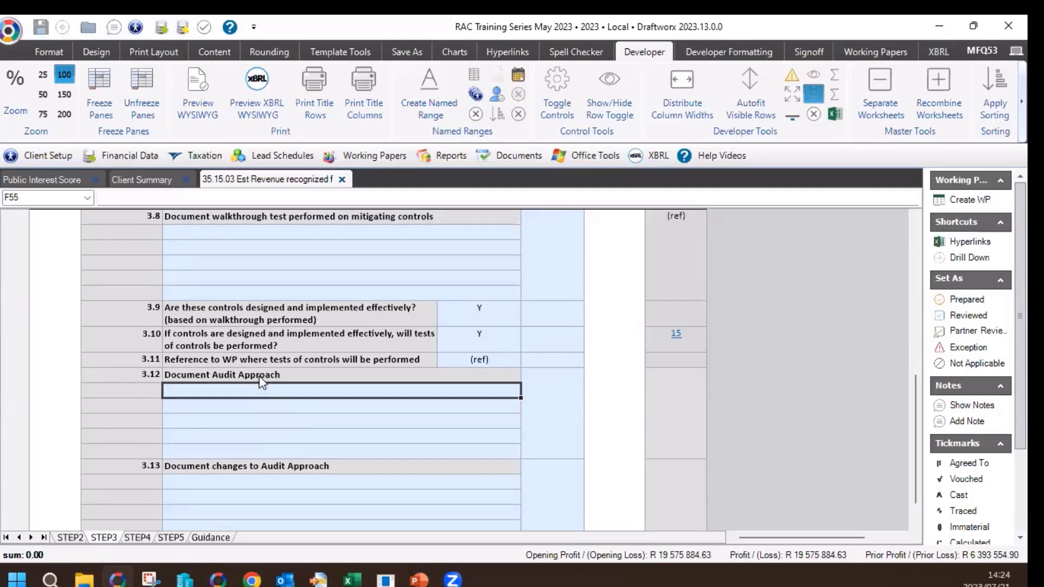
left_click(259, 377)
left_click(259, 469)
scroll(260, 467, "down", 1)
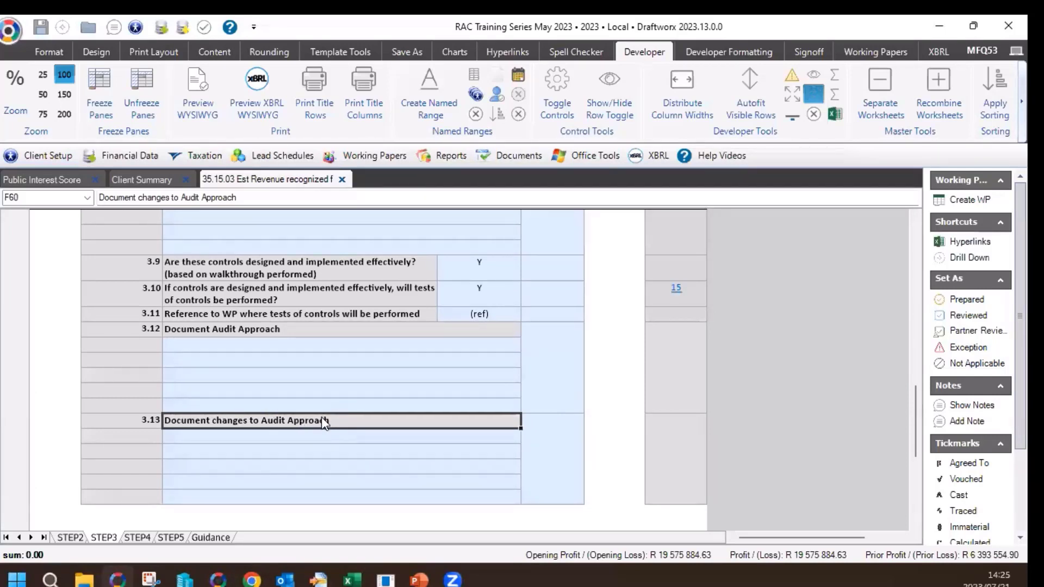
Review the final risk rating at 3.6 with the control items from 3.7 to 3.9, and switch to the ISA540 slides in PowerPoint.
scroll(338, 430, "up", 1)
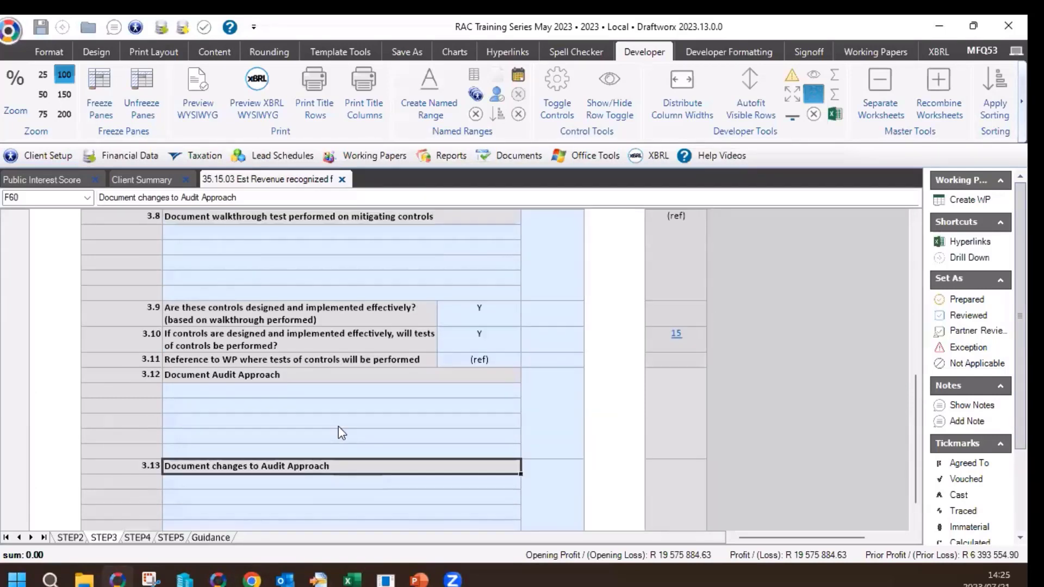
scroll(343, 431, "up", 2)
scroll(487, 341, "up", 5)
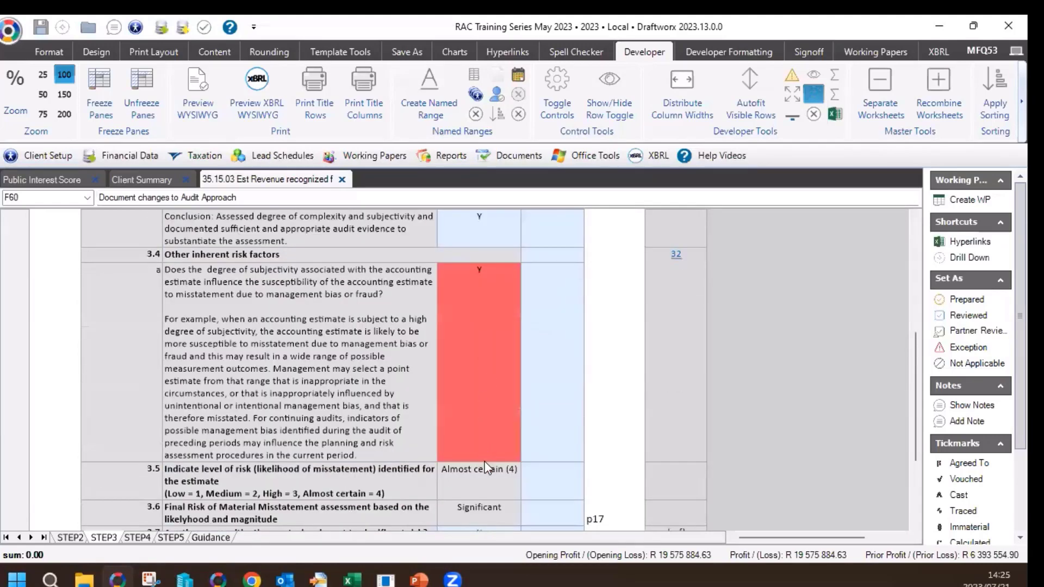
left_click(483, 517)
scroll(483, 516, "down", 5)
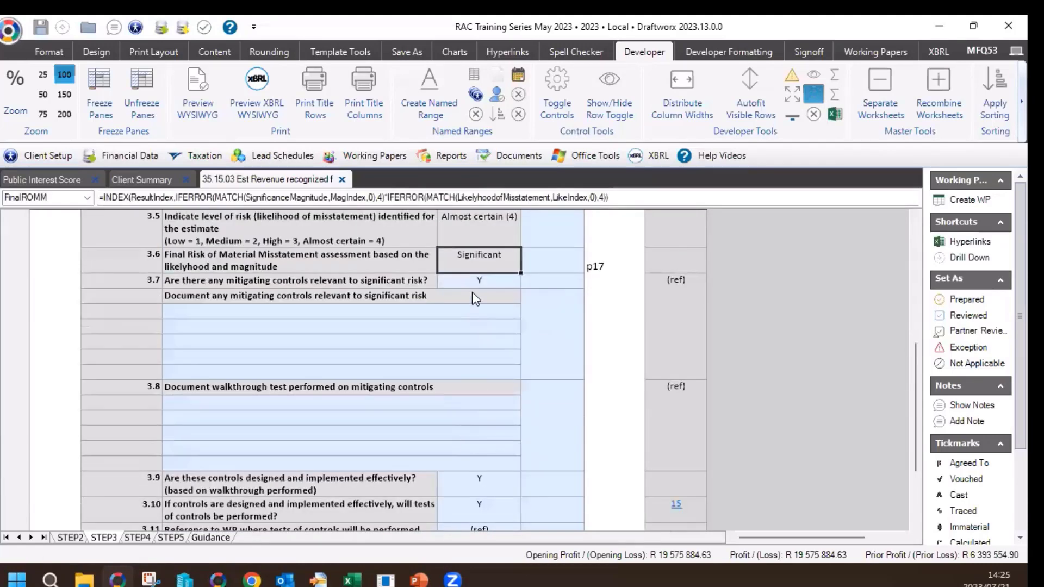
left_click_drag(475, 281, 461, 495)
key("alt+Tab")
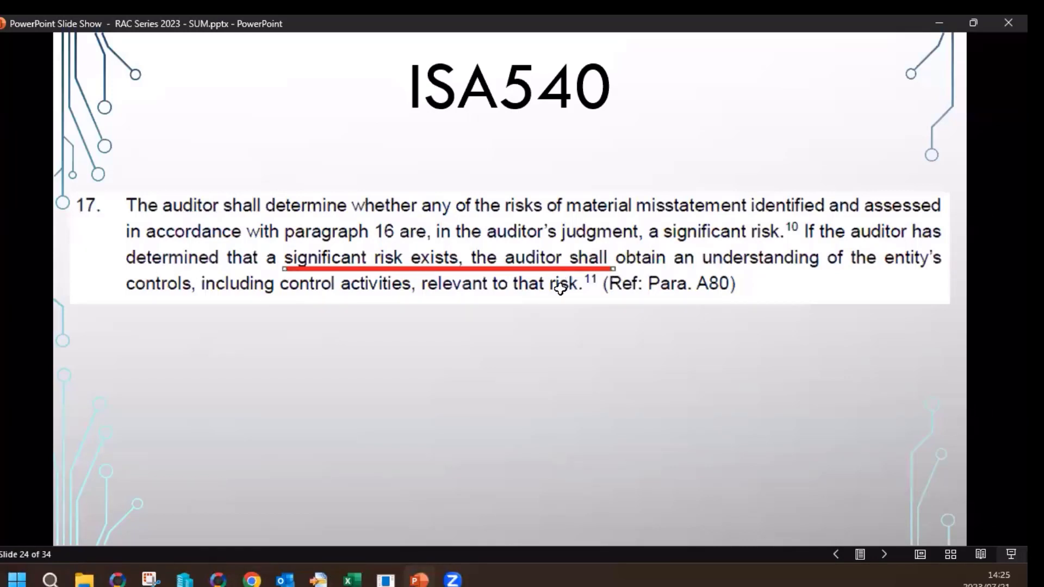
Review ISA540 paragraph 16 in the slides, then switch to Draftworx and select heading 3.3, Degree of complexity and subjectivity, in STEP3.
key("Left")
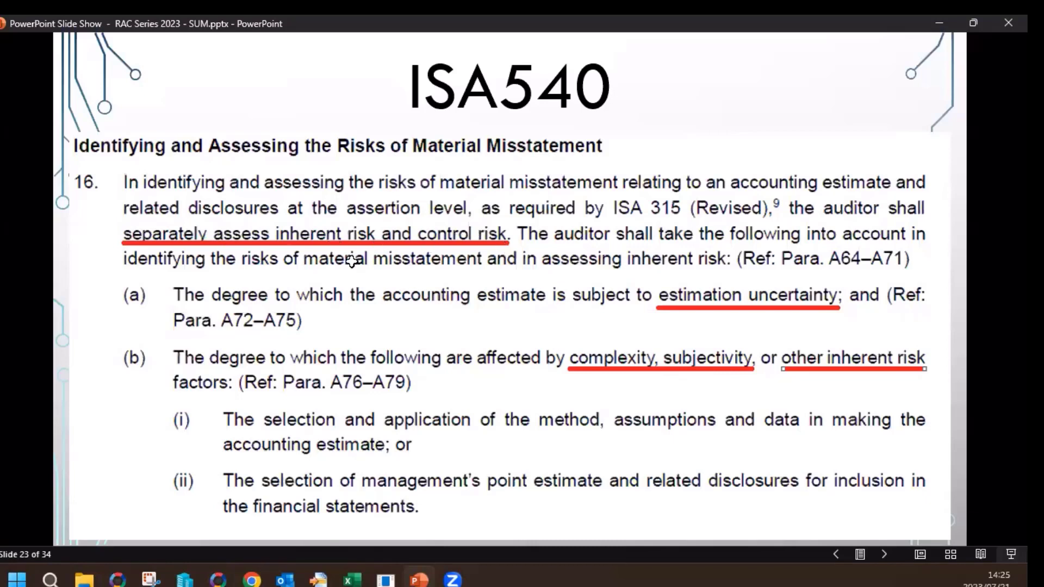
key("alt+Tab")
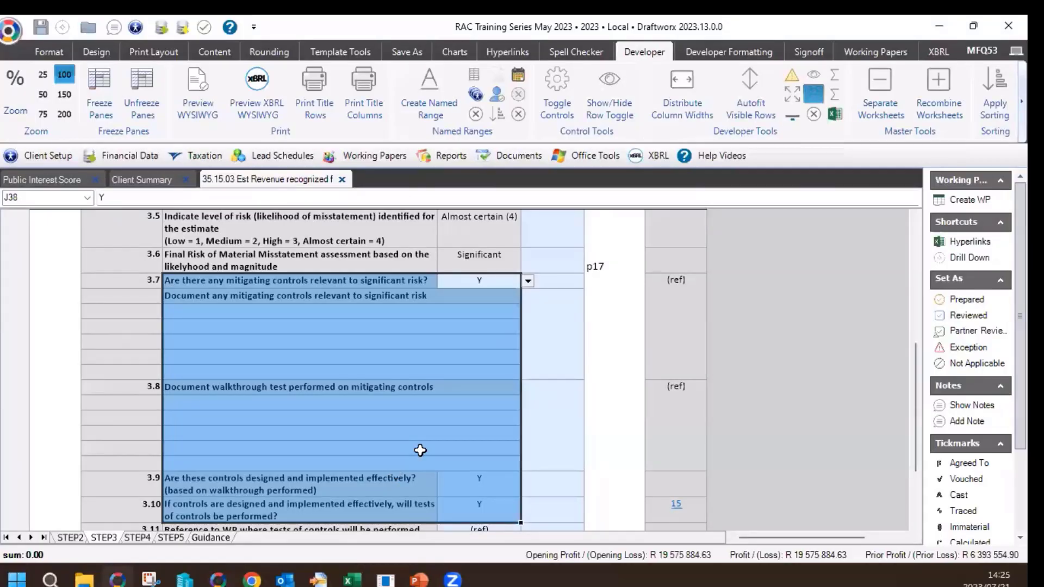
scroll(420, 451, "up", 2)
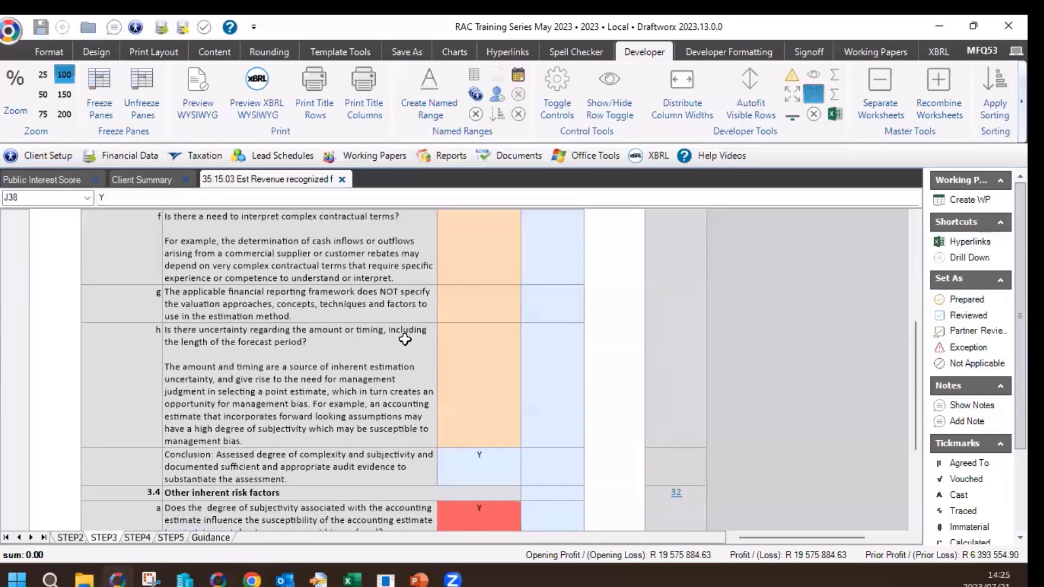
scroll(433, 306, "up", 4)
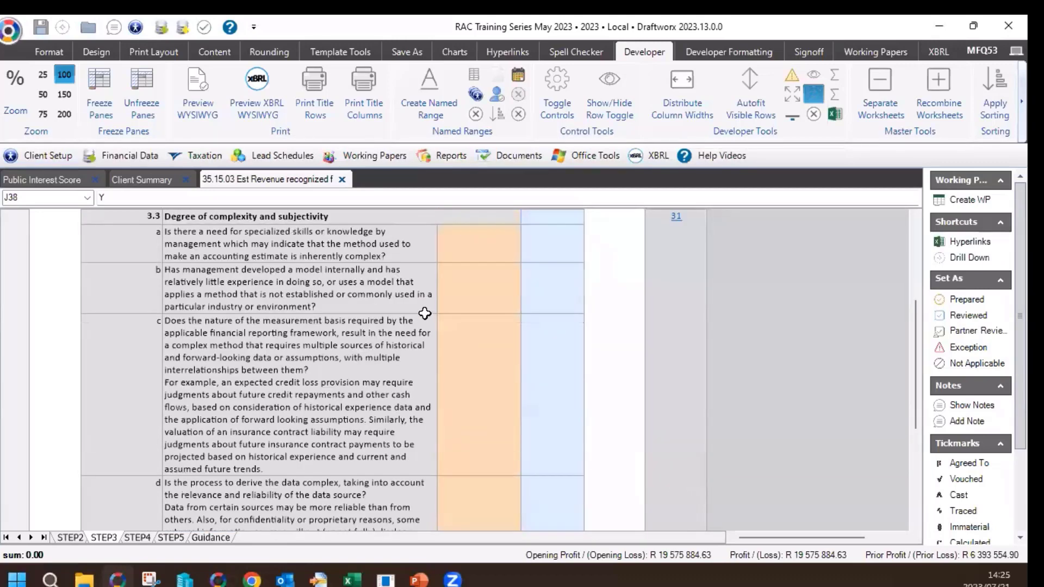
left_click(236, 219)
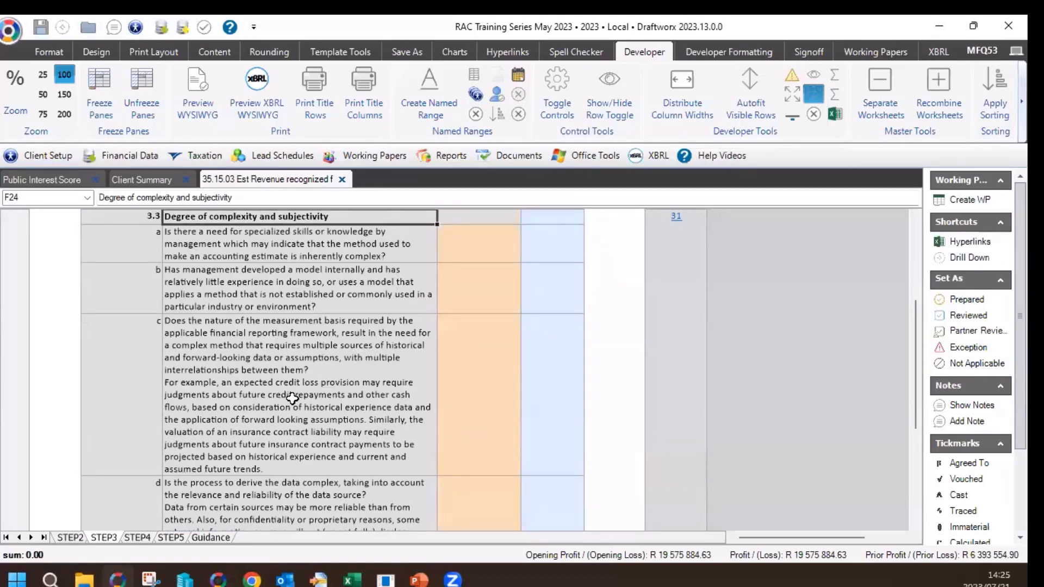
Review the STEP3 risk factors and control items from 3.3 onwards, and select question 3.10 on performing tests of controls.
scroll(305, 413, "up", 3)
scroll(323, 428, "up", 2)
scroll(323, 428, "down", 5)
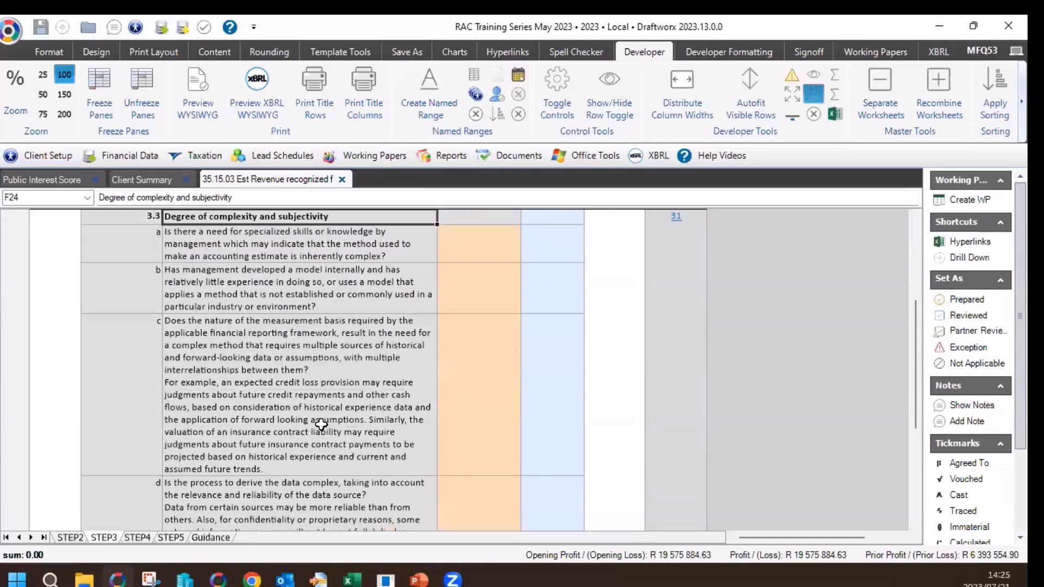
scroll(385, 380, "down", 4)
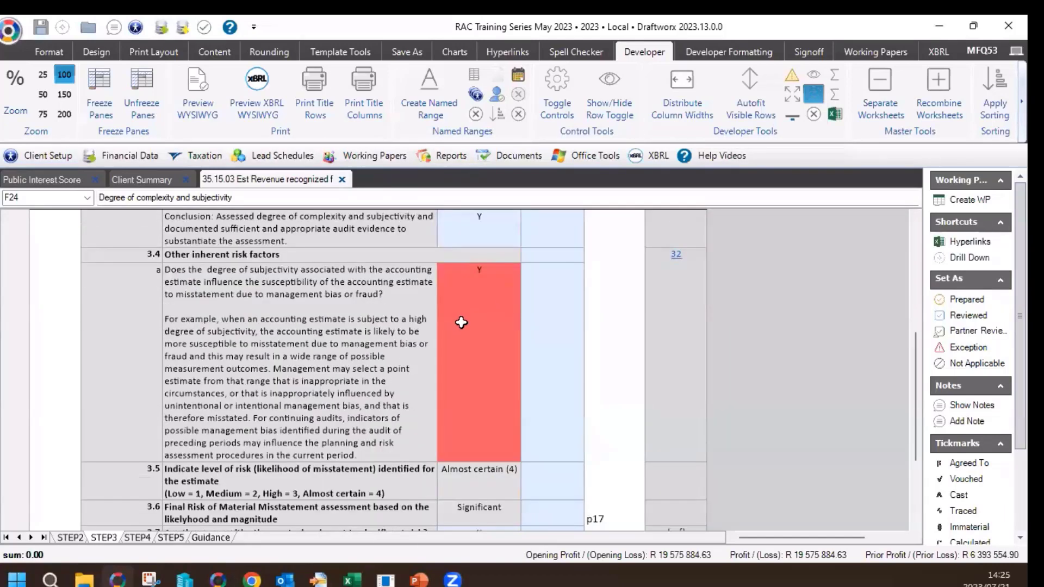
scroll(467, 332, "down", 3)
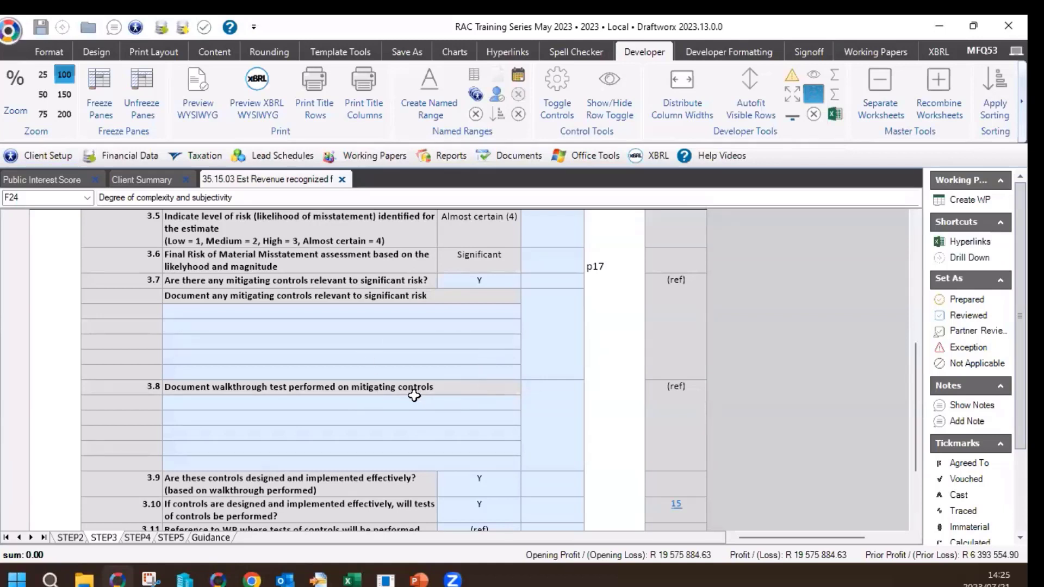
scroll(422, 324, "down", 1)
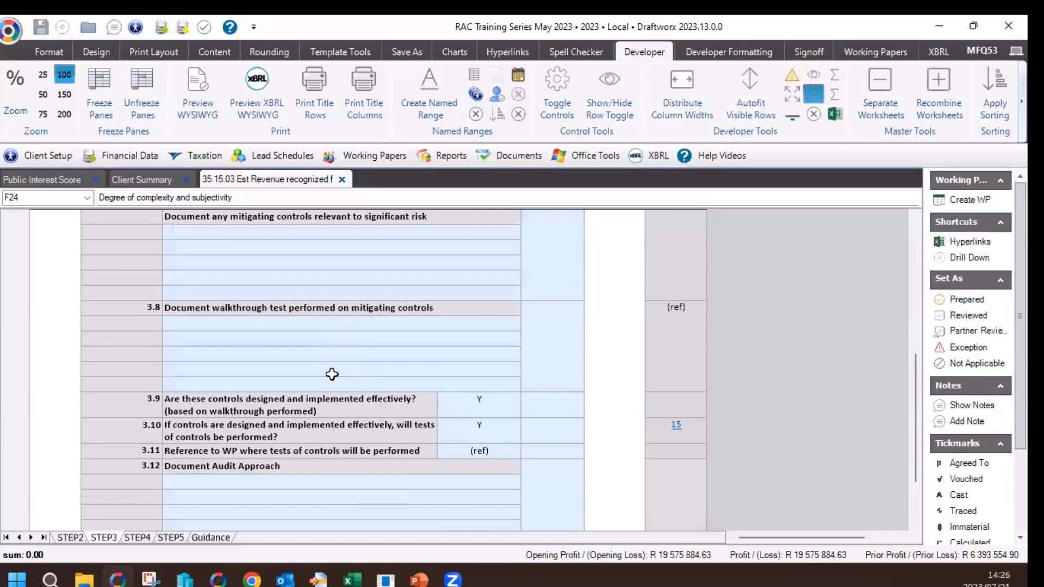
left_click_drag(316, 434, 471, 436)
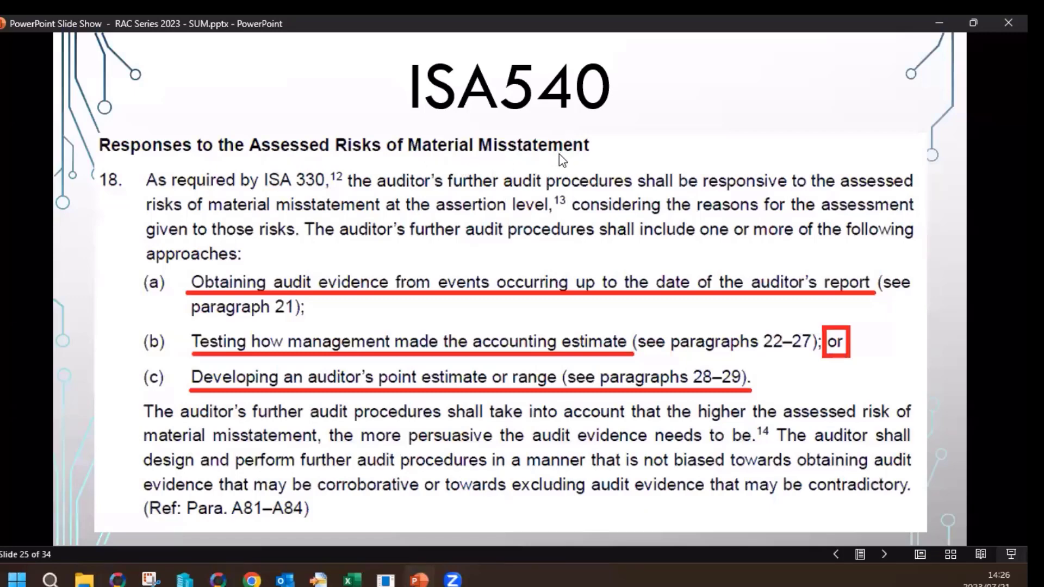
Return from the ISA540 paragraph 18 slide to STEP3 in Draftworx and check final risk assessment 3.6 against tests of controls question 3.10.
key("alt+Tab")
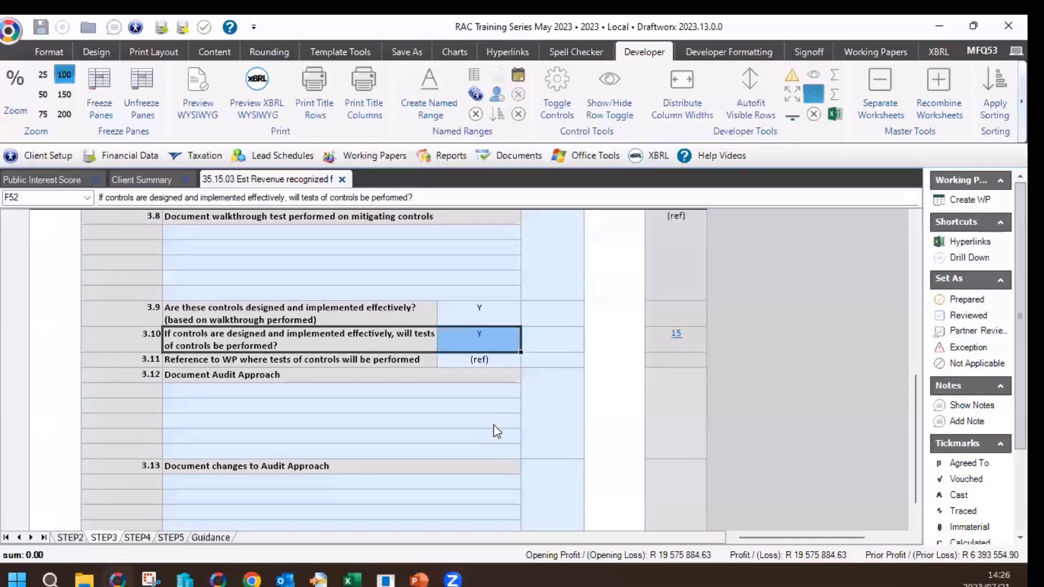
scroll(508, 370, "up", 4)
left_click(483, 258)
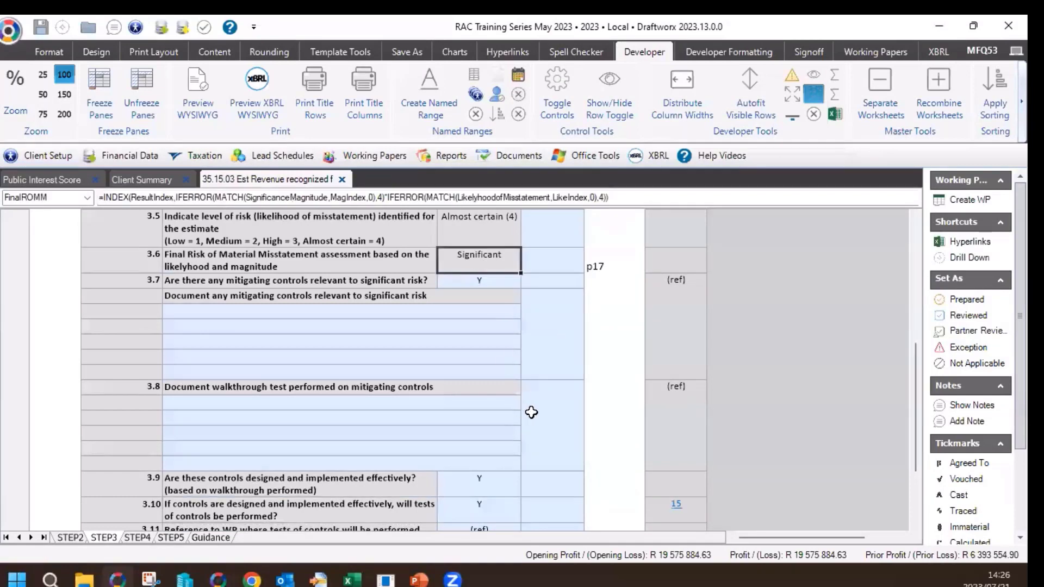
scroll(530, 411, "down", 2)
left_click_drag(363, 435, 450, 434)
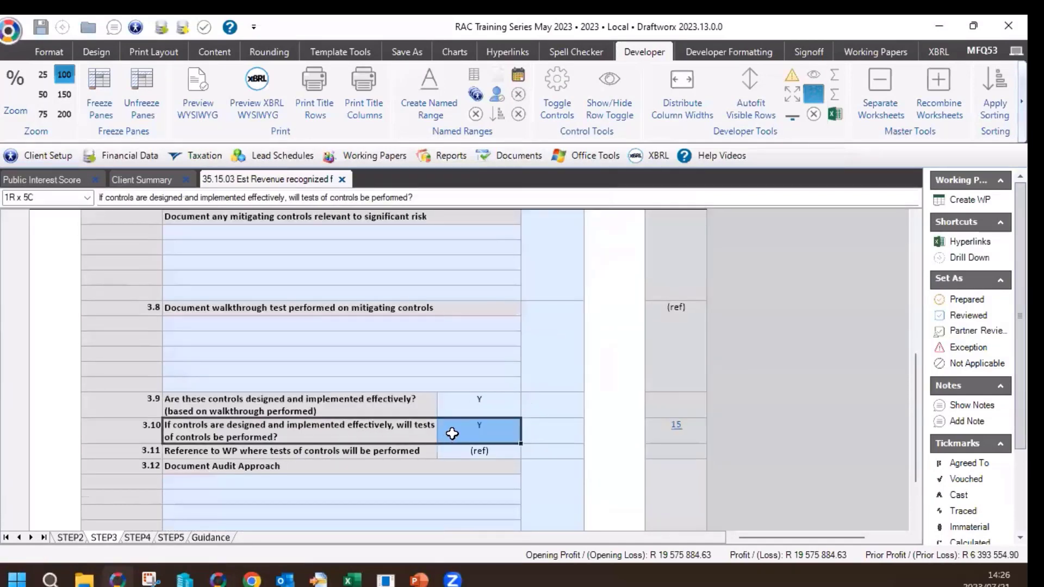
Open the STEP4 sheet and examine its response procedures from Approach A at 4.1 through the conclusions, returning to the beginning.
scroll(375, 435, "down", 1)
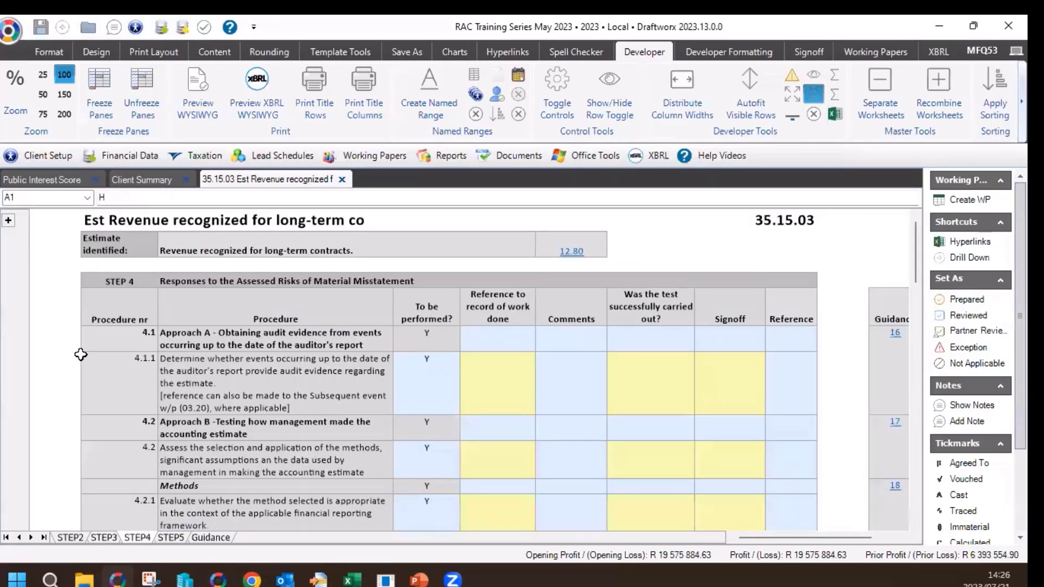
scroll(185, 338, "down", 1)
scroll(186, 356, "up", 1)
scroll(435, 348, "down", 3)
scroll(451, 337, "down", 3)
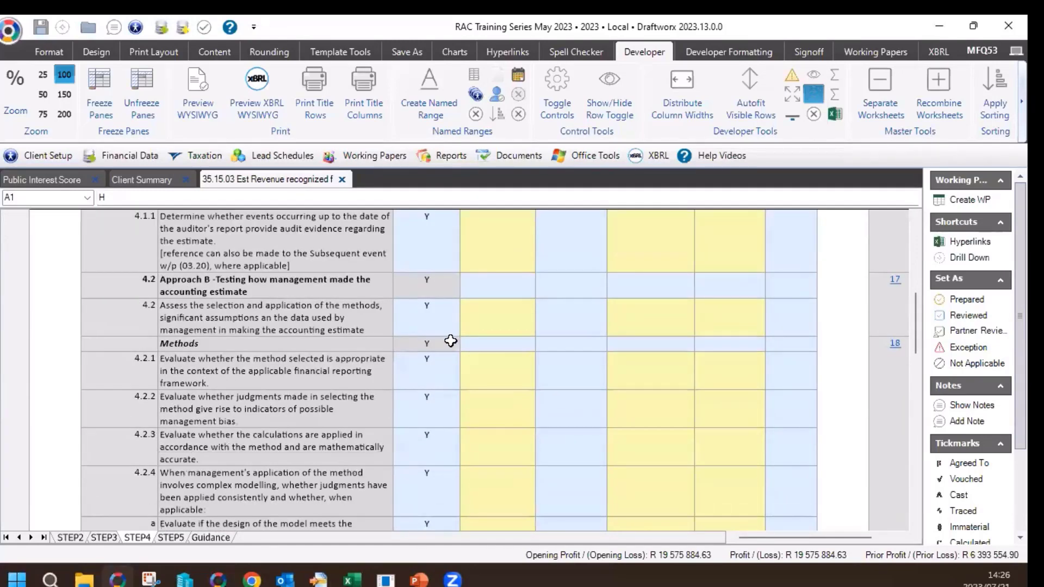
scroll(451, 341, "down", 2)
scroll(438, 367, "down", 5)
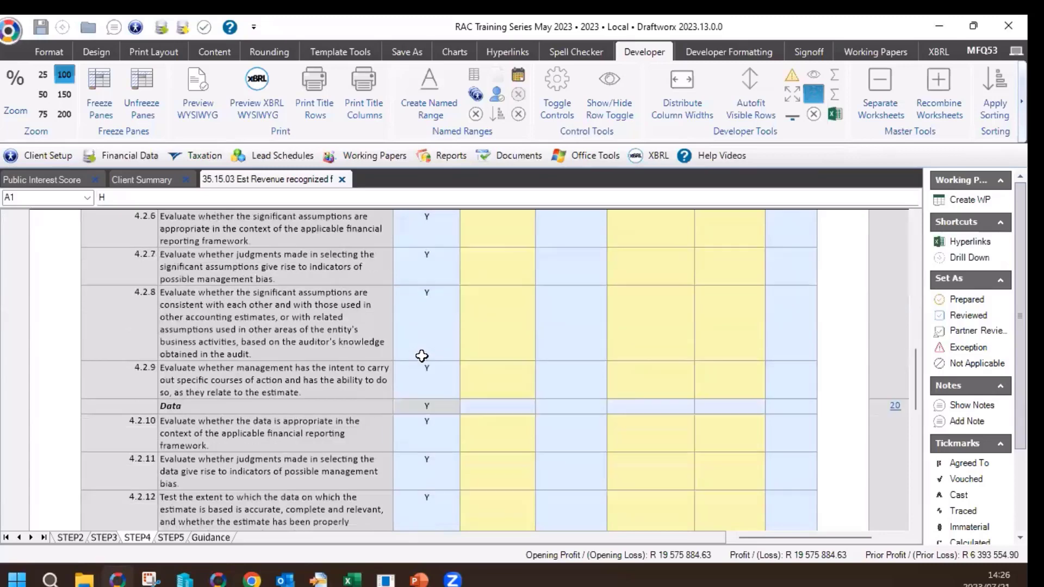
scroll(436, 320, "down", 7)
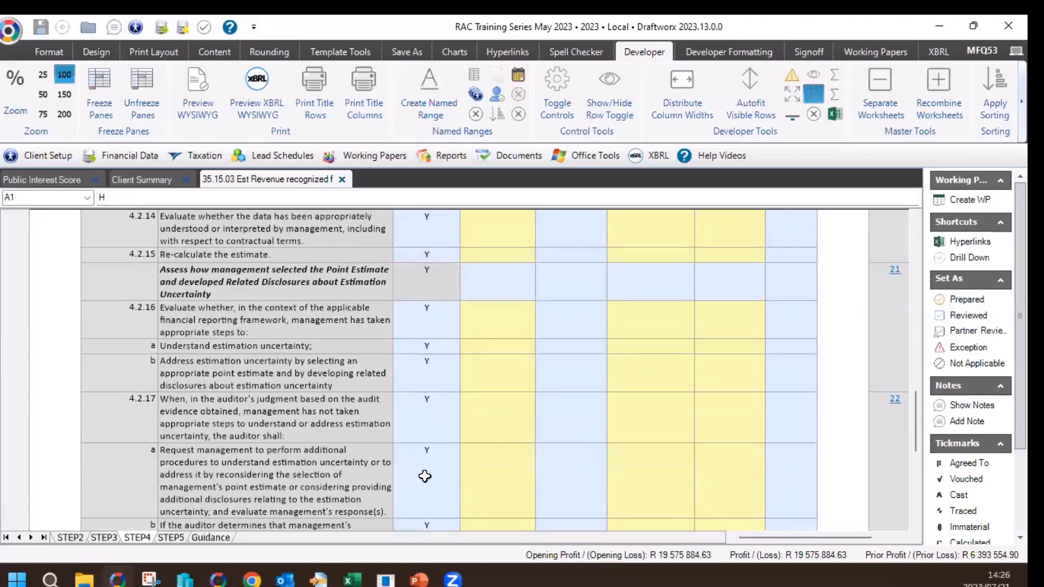
scroll(424, 475, "down", 3)
scroll(416, 419, "down", 6)
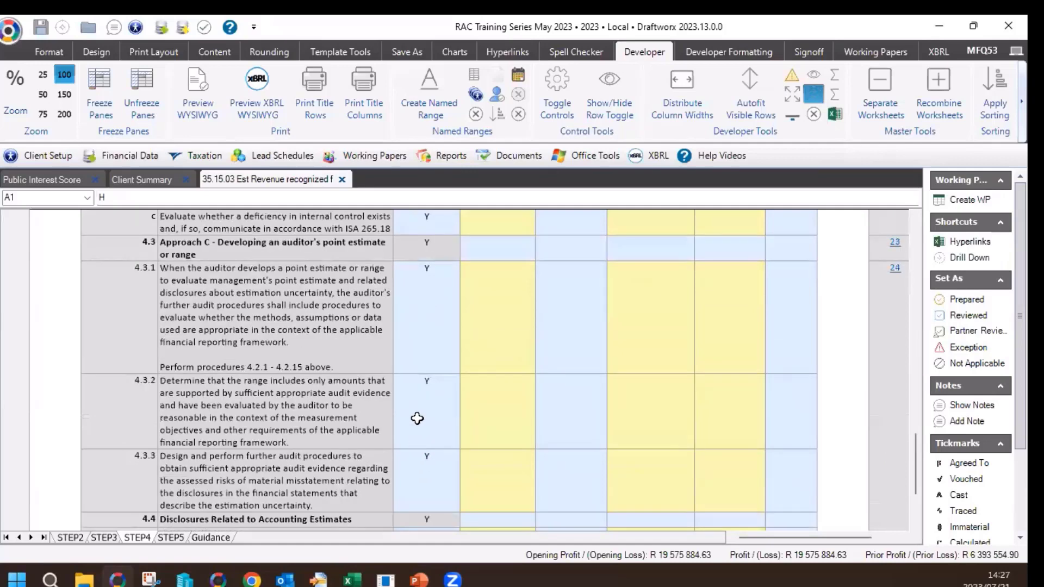
scroll(422, 403, "down", 4)
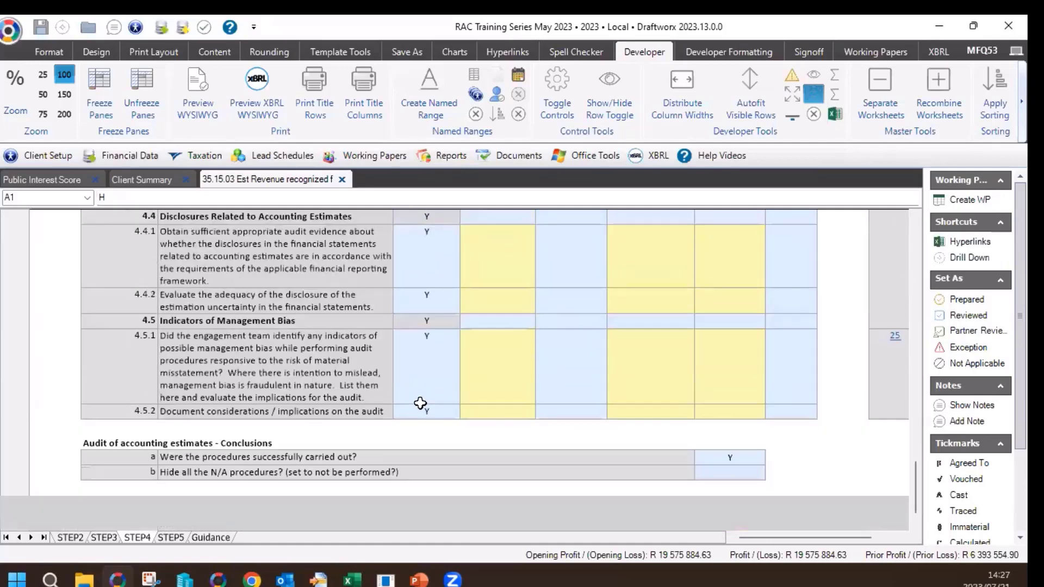
scroll(402, 352, "up", 10)
scroll(402, 351, "up", 10)
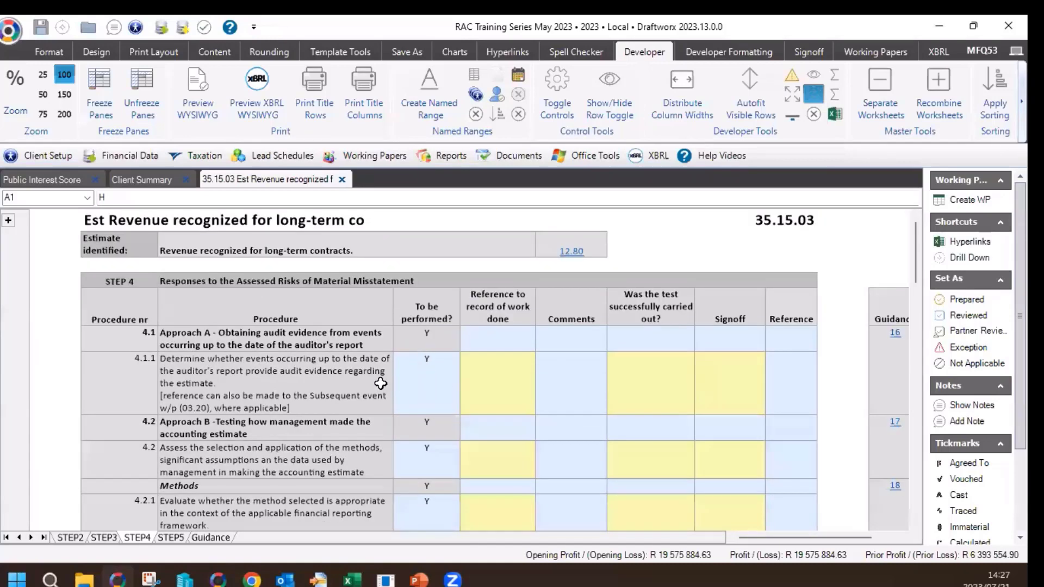
Select Approach A at 4.1 in STEP4 and compare it with paragraph 18(a) on the ISA540 slide in PowerPoint.
left_click(271, 335)
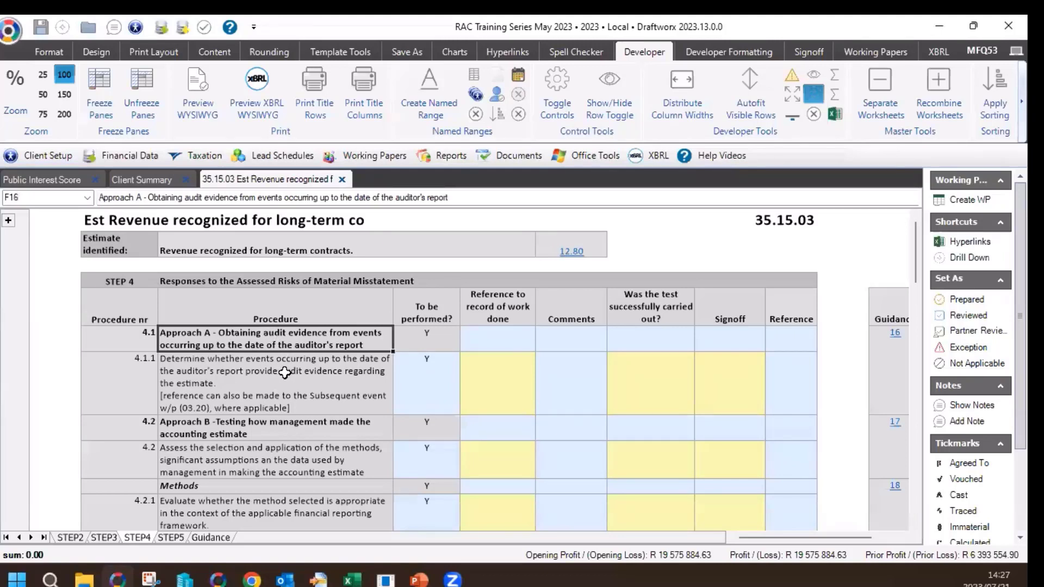
key("alt+Tab")
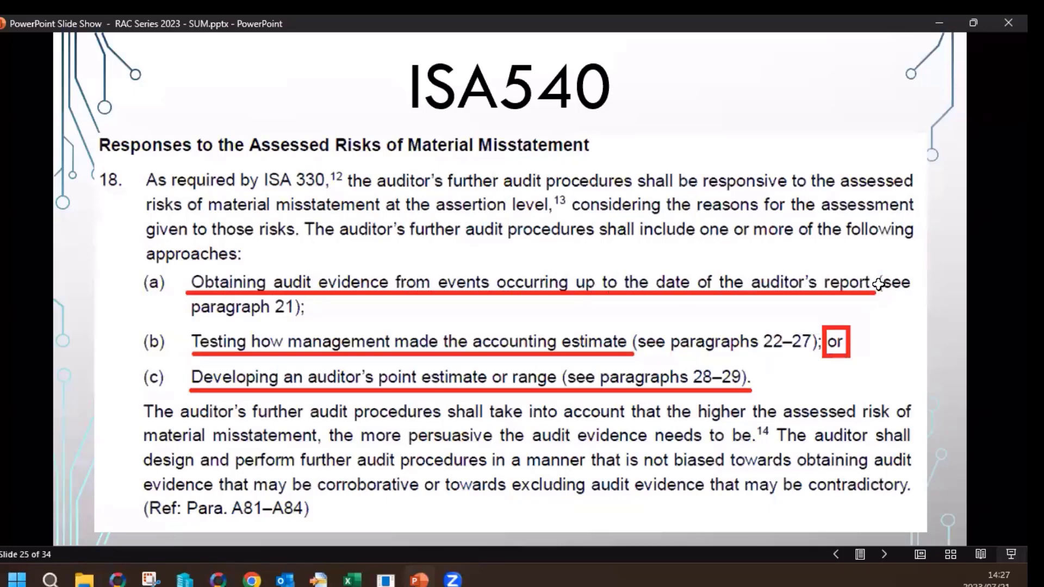
key("alt+Tab")
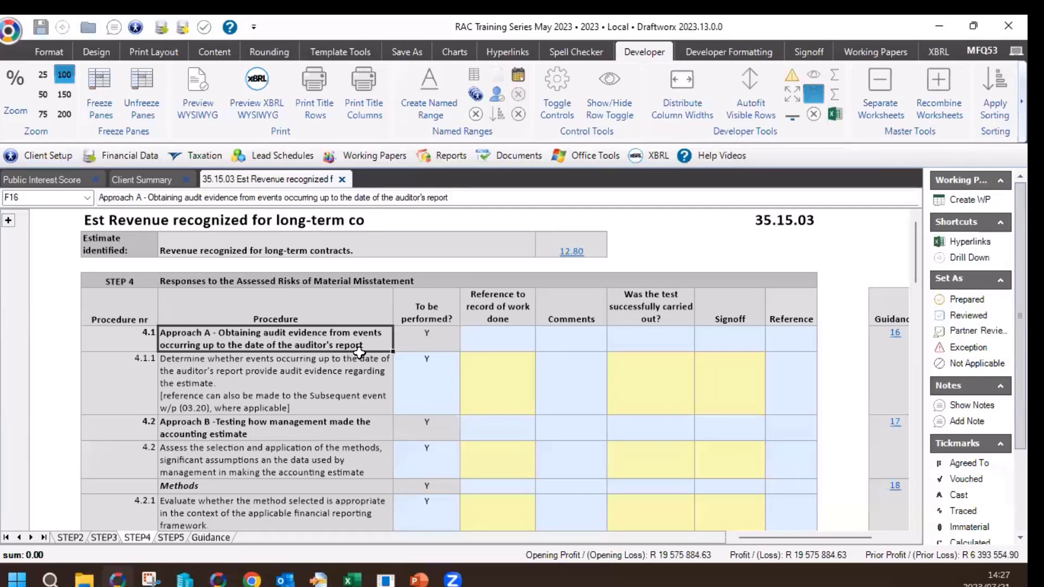
key("alt+Tab")
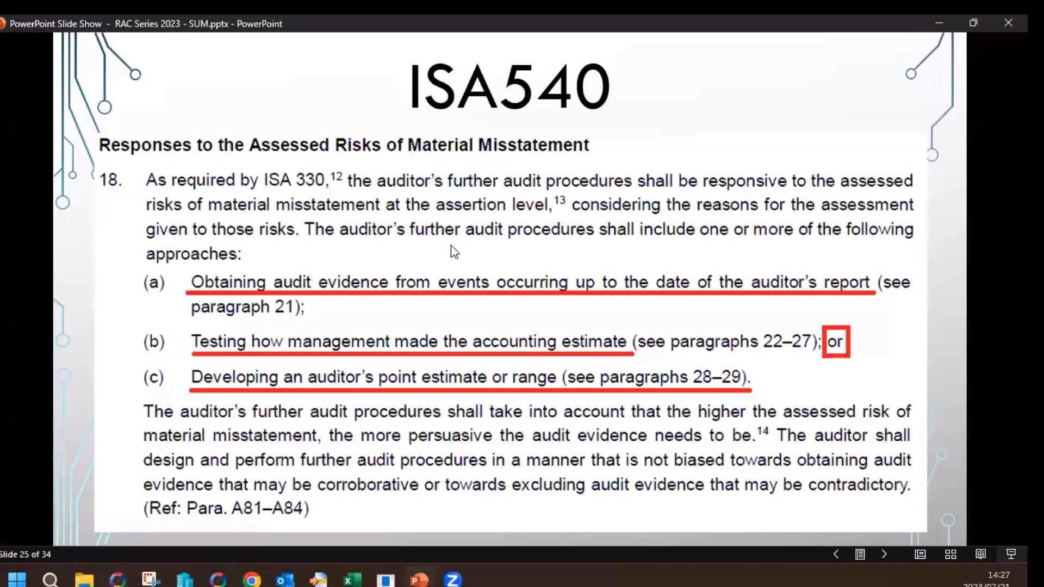
key("alt+Tab")
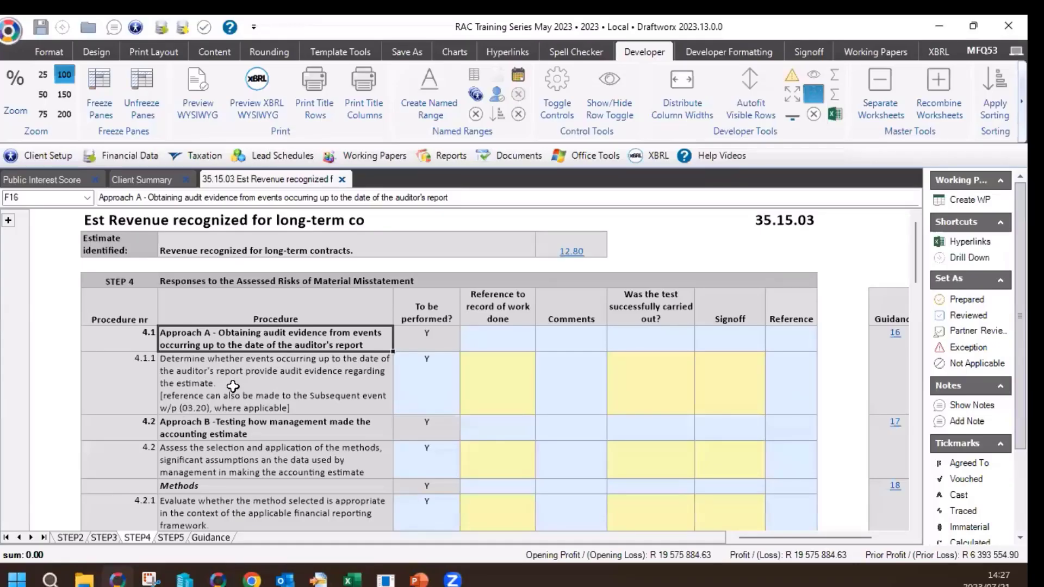
Compare Approach B at 4.2 with paragraph 18(b) on the PowerPoint slide, and select its Methods heading in STEP4.
left_click(267, 435)
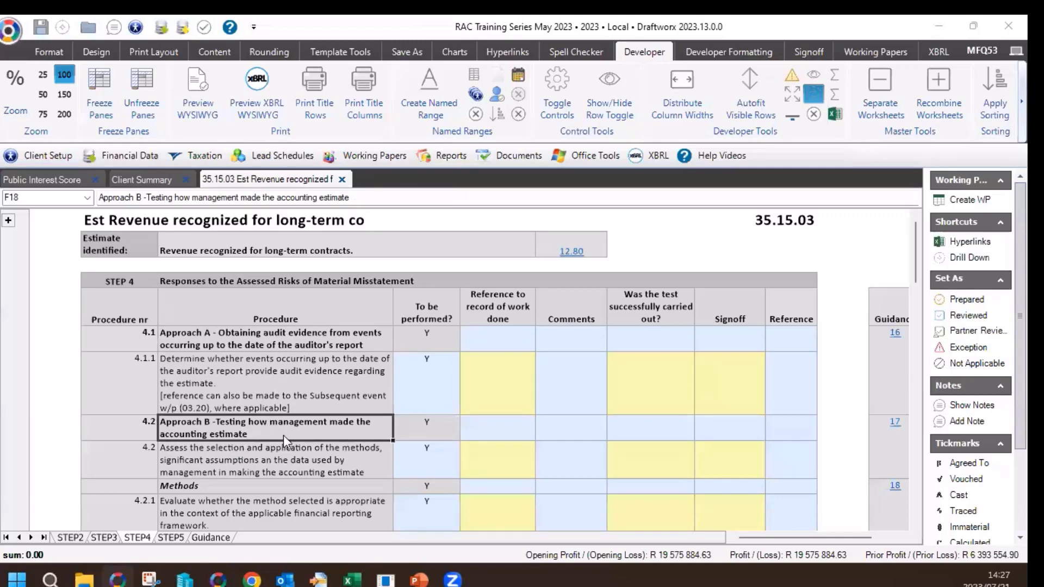
key("alt+Tab")
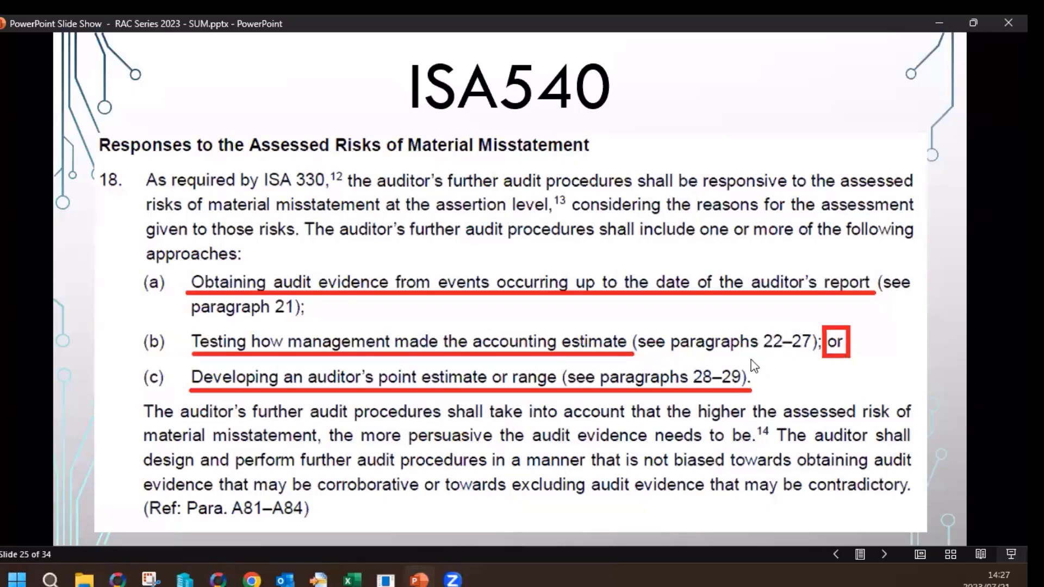
key("alt+Tab")
scroll(251, 391, "down", 4)
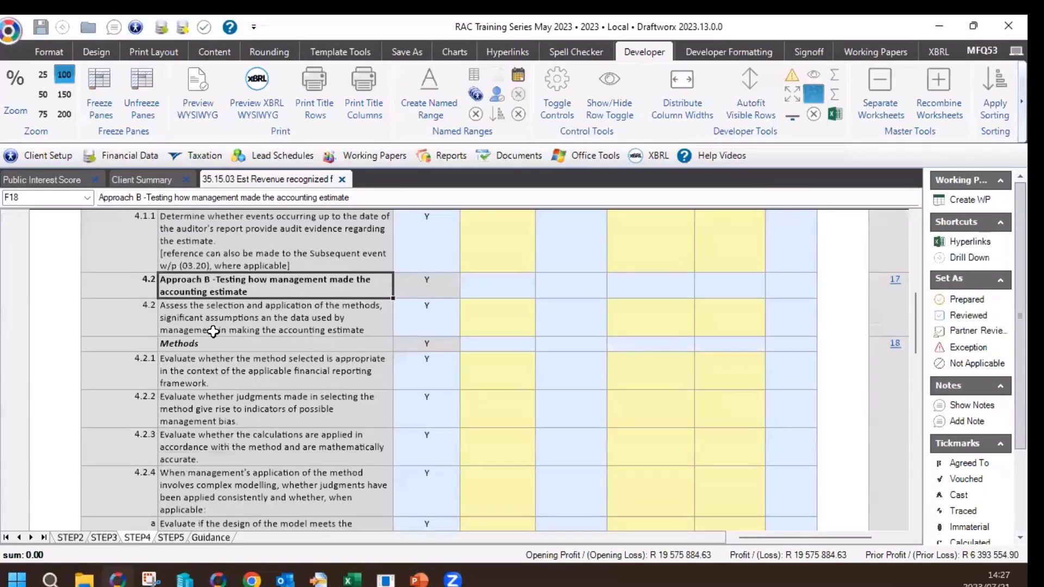
left_click(208, 345)
Advance the PowerPoint slides to ISA540 paragraph 23 on methods, and switch back to Draftworx to match it with the Methods heading under 4.2.
key("alt+Tab")
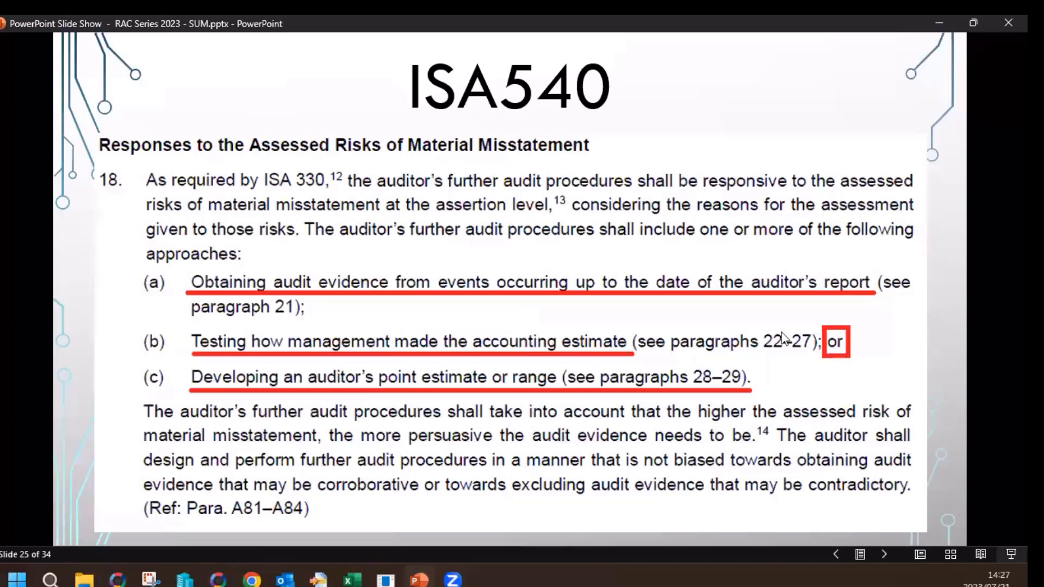
left_click(799, 337)
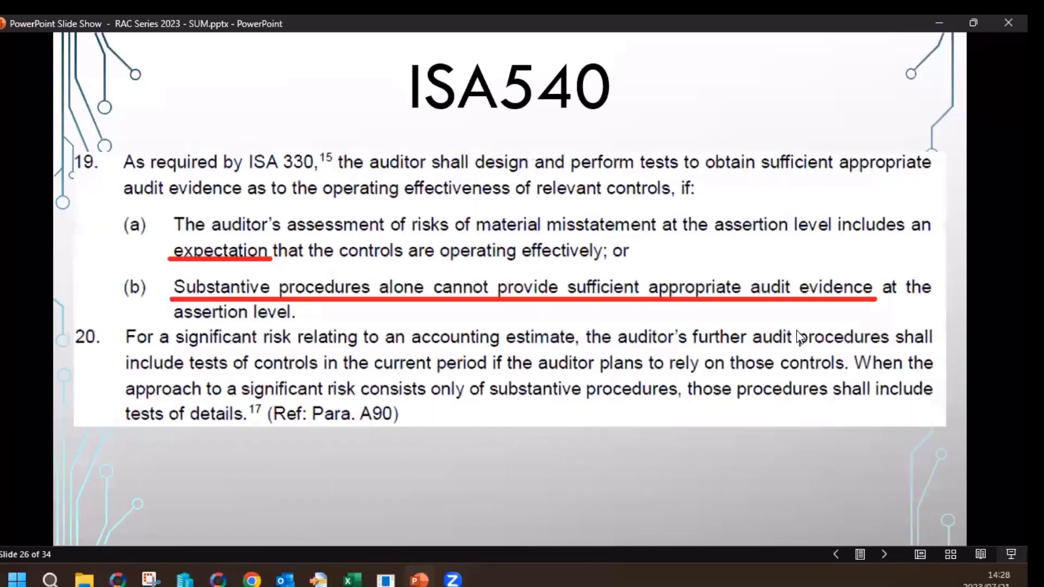
left_click(800, 336)
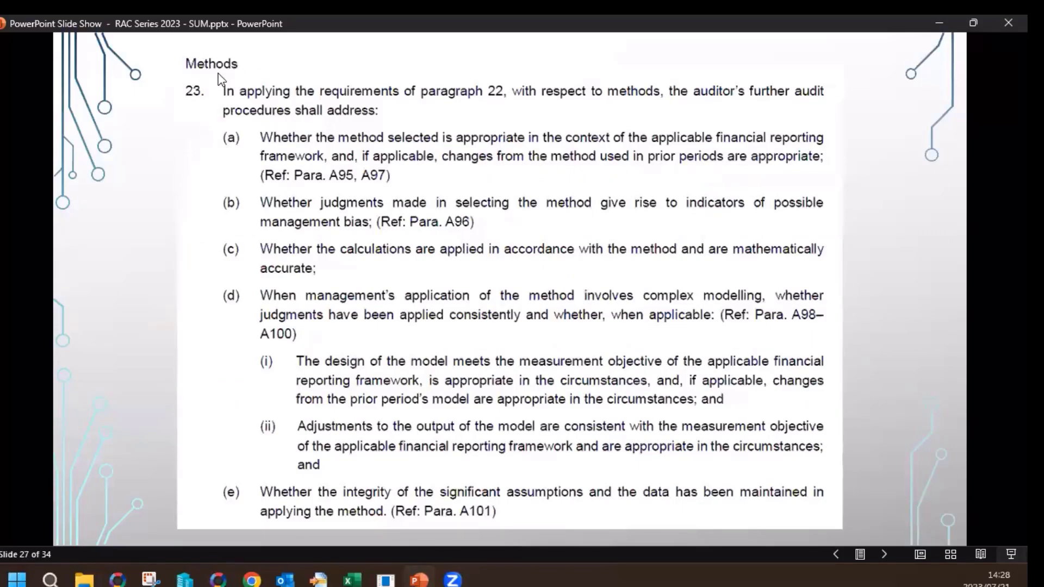
key("alt+Tab")
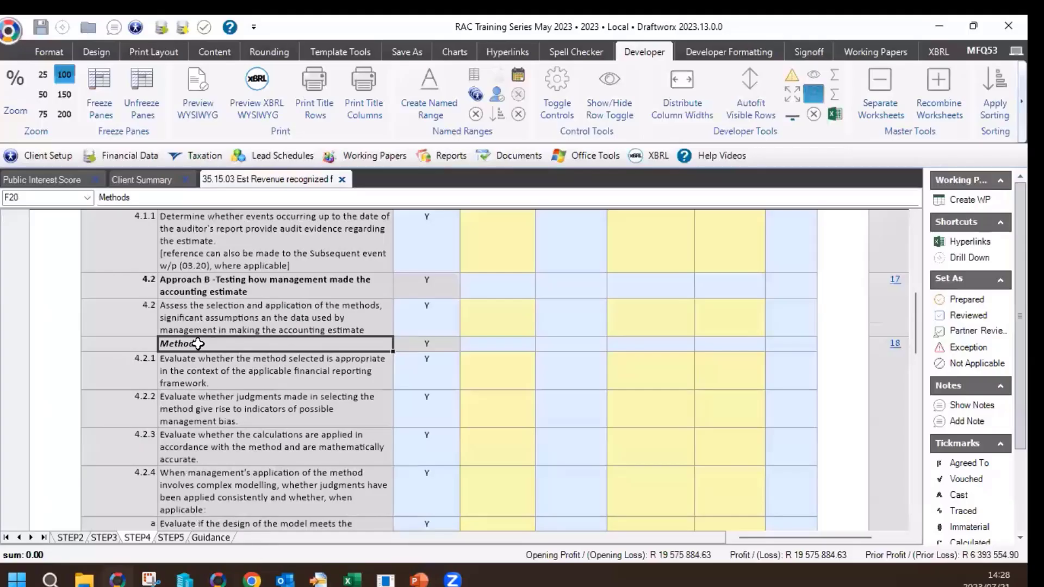
left_click(191, 286)
left_click(198, 345)
Compare the requirements of ISA540 paragraph 23 in PowerPoint with the Methods procedures 4.2.1 to 4.2.5 in Draftworx.
key("alt+Tab")
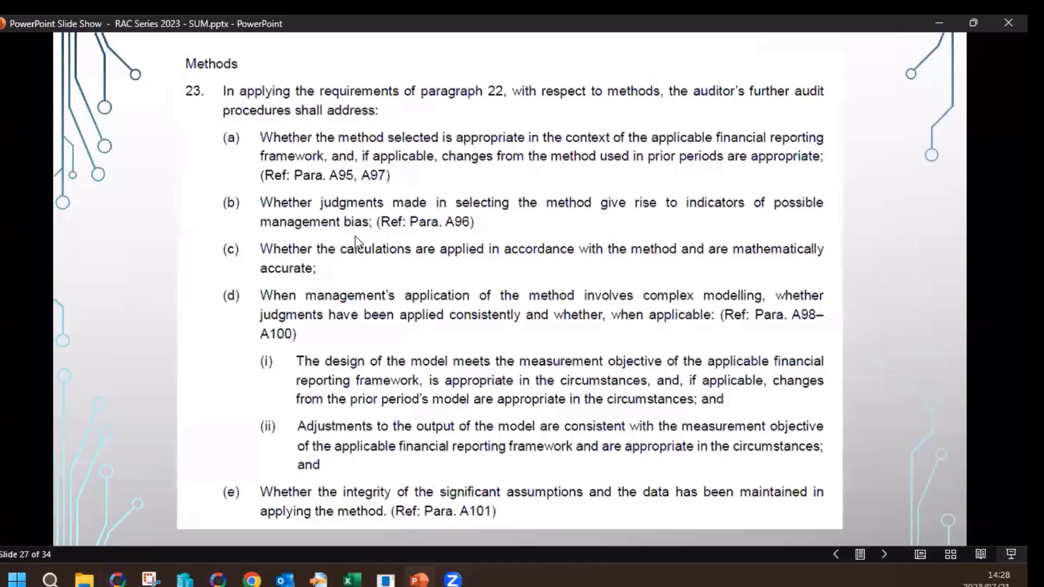
left_click(355, 237)
scroll(328, 177, "up", 1)
key("alt+Tab")
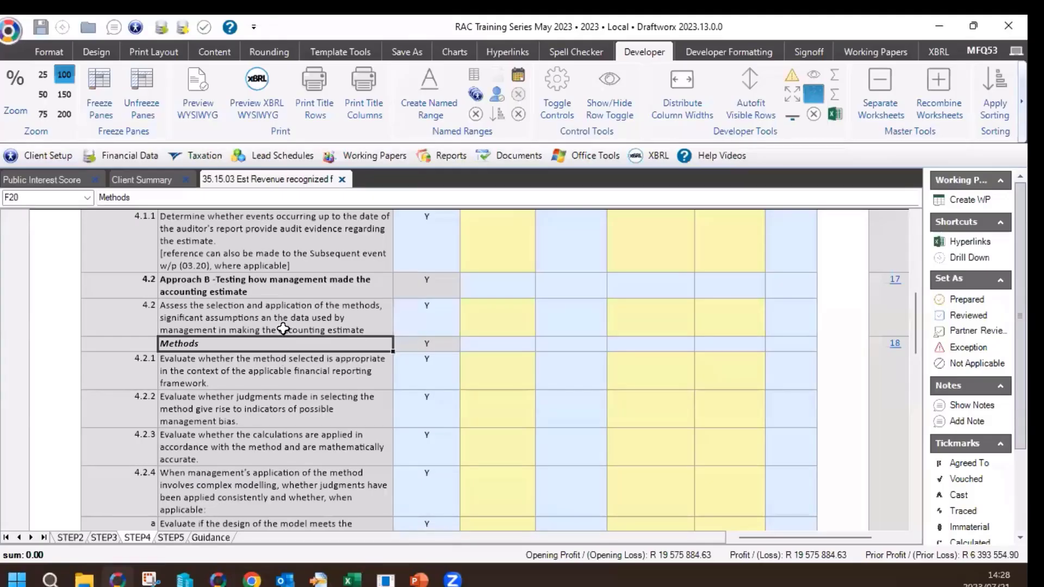
scroll(283, 328, "down", 2)
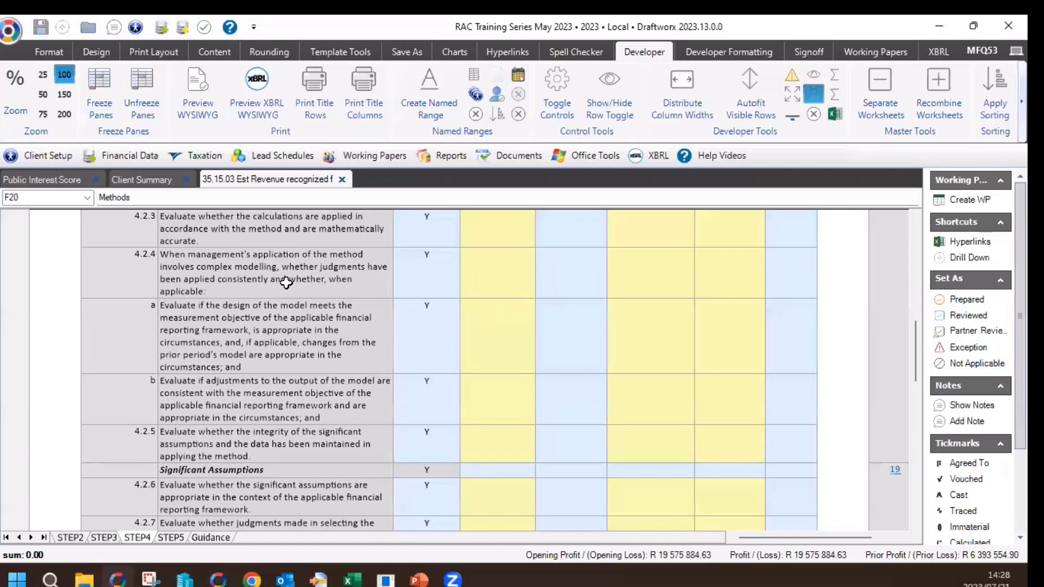
Review the Significant Assumptions procedures 4.2.6 to 4.2.9 under Approach B, selecting the Significant Assumptions and Data headings.
left_click(264, 471)
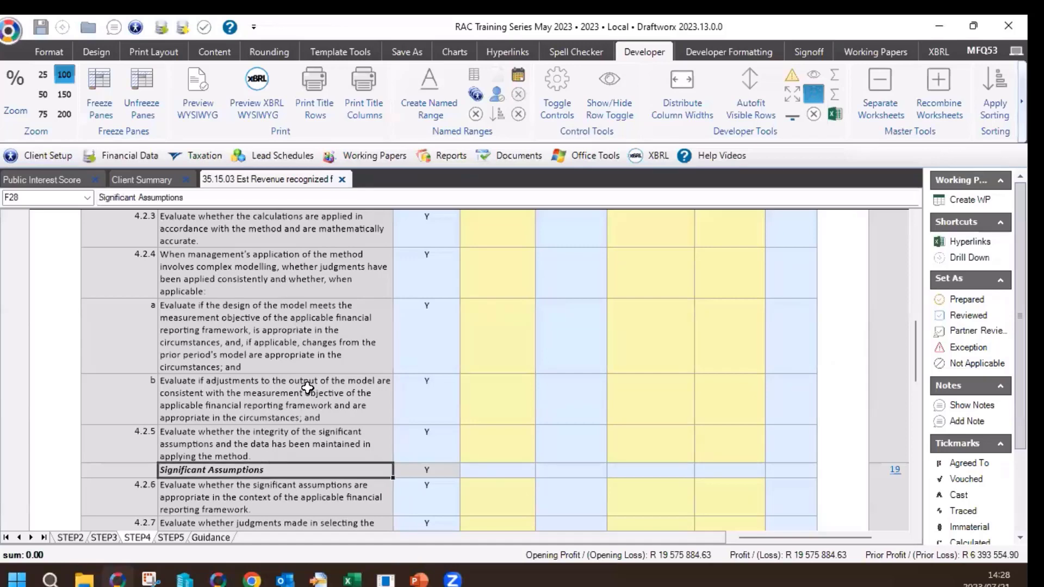
scroll(312, 385, "down", 2)
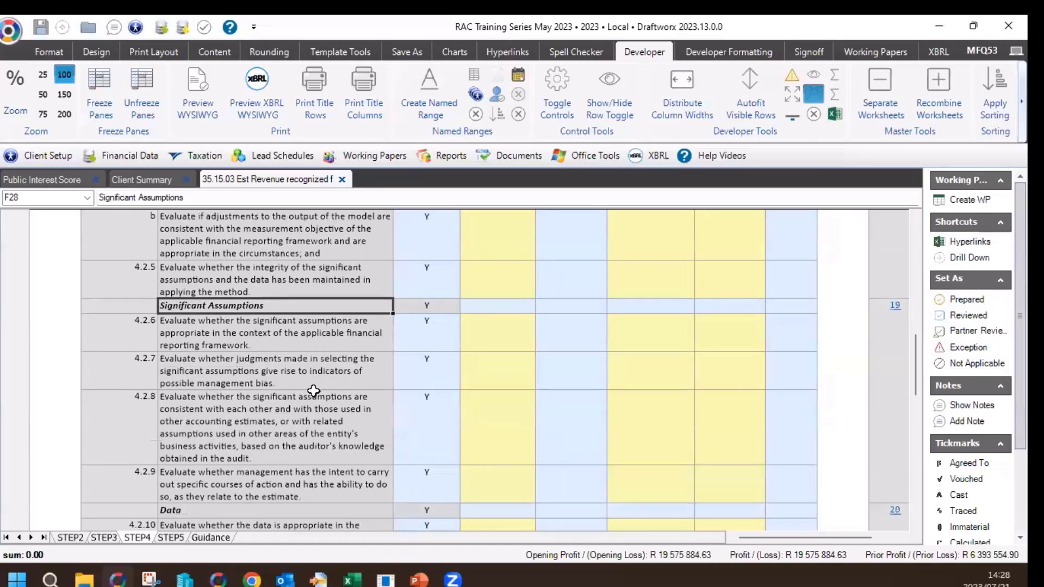
scroll(313, 387, "down", 1)
left_click(231, 417)
left_click(250, 403)
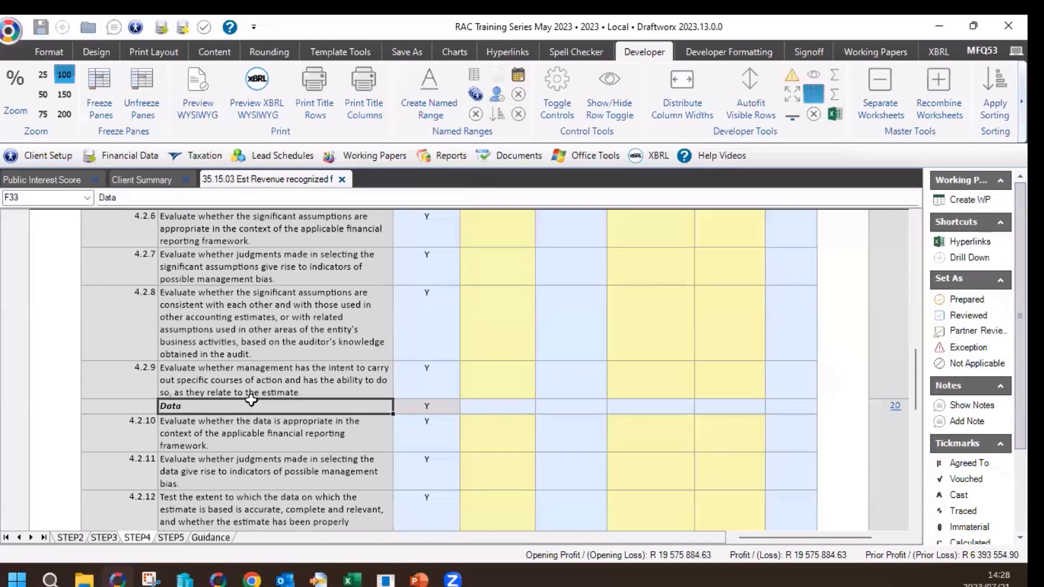
Review the Data procedures through 4.2.15, select the Point Estimate and Related Disclosures heading, and read procedures 4.2.16 and 4.2.17.
scroll(261, 399, "down", 1)
scroll(263, 393, "down", 1)
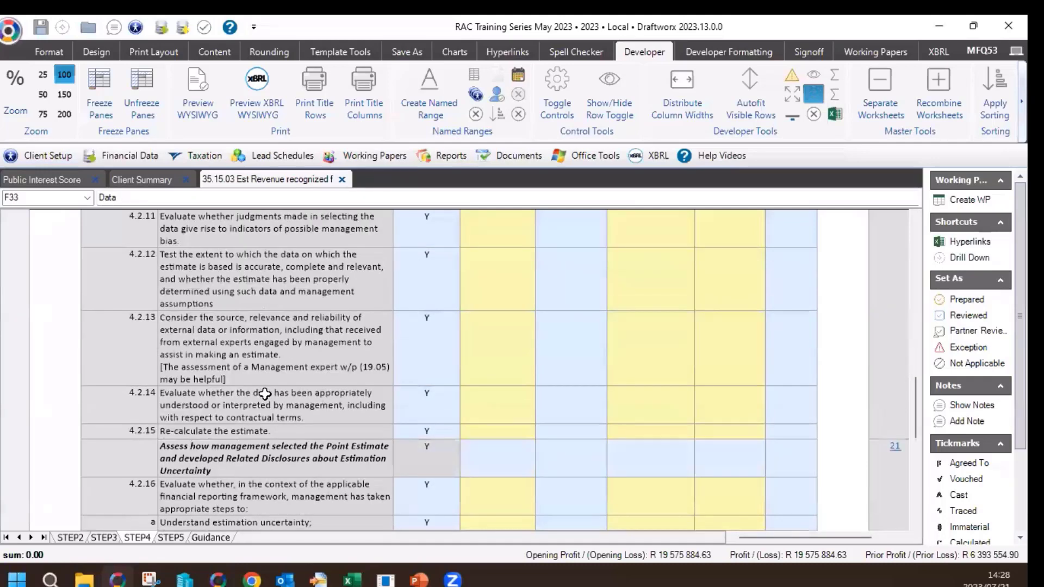
left_click(256, 466)
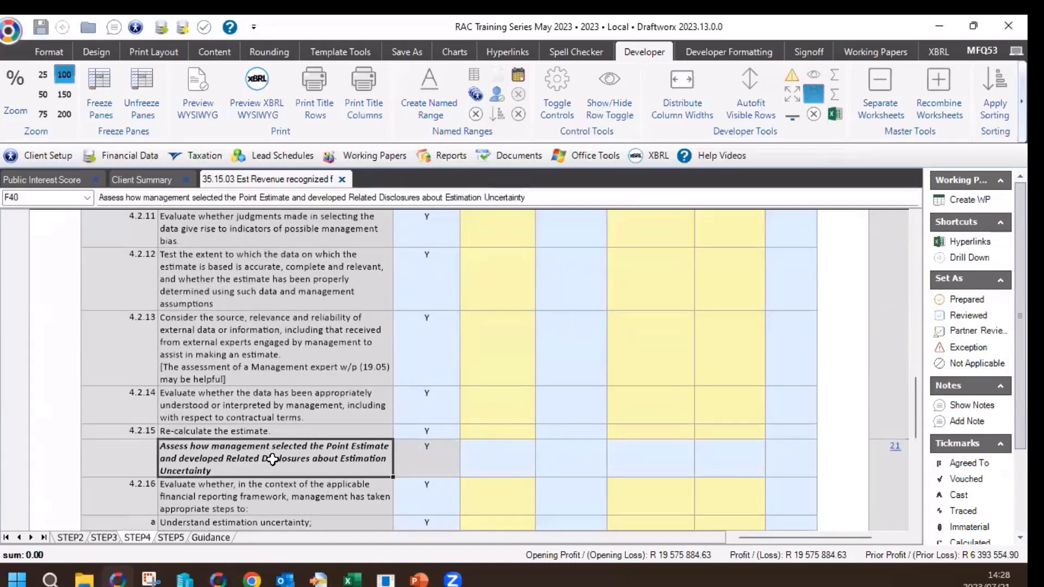
scroll(274, 451, "down", 1)
scroll(276, 453, "down", 1)
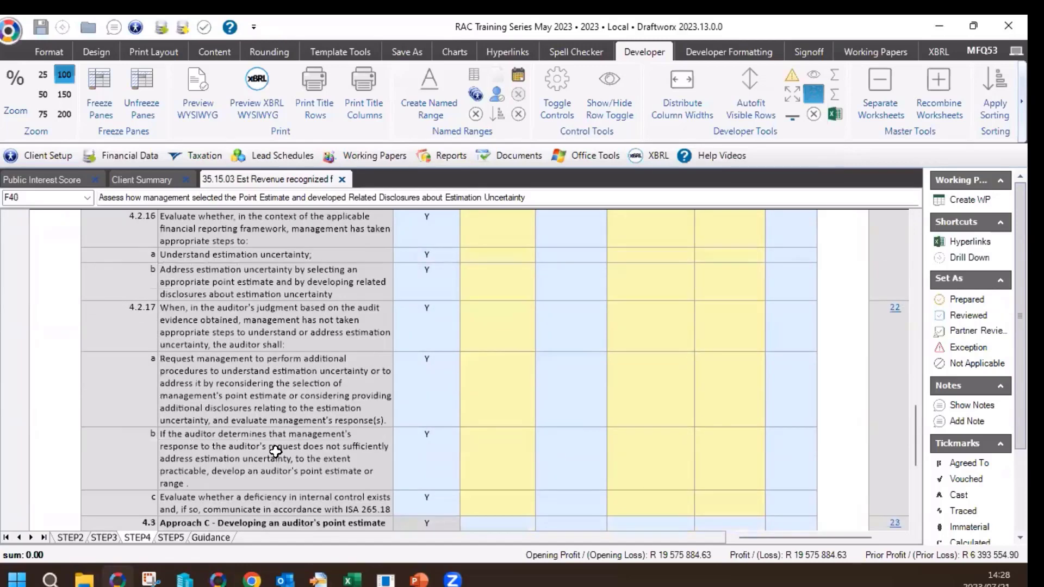
scroll(278, 408, "down", 1)
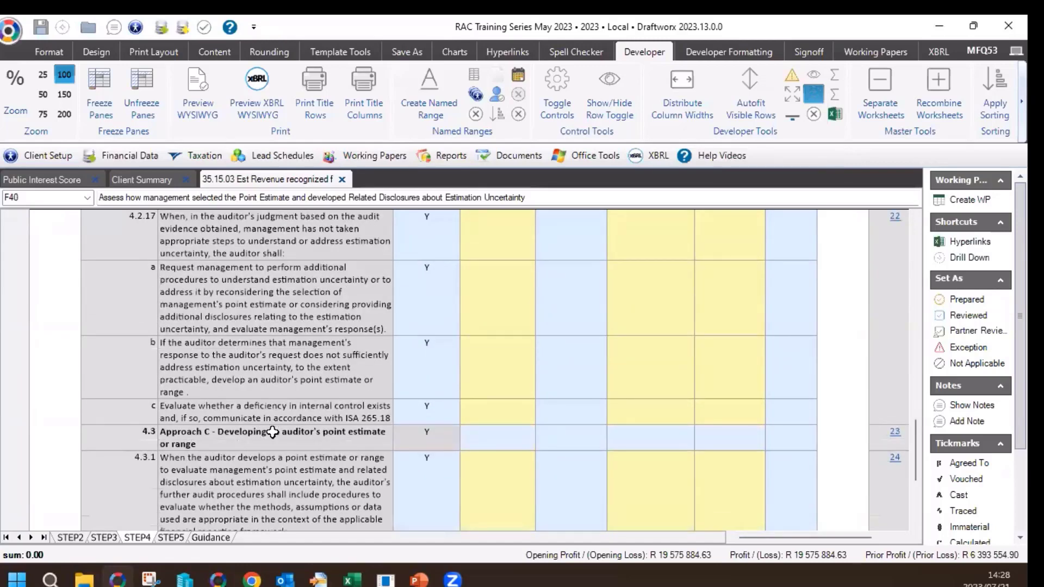
Select Approach C at 4.3 and compare it with paragraph 18(c) on the ISA540 slide in PowerPoint, returning to Draftworx.
left_click(262, 445)
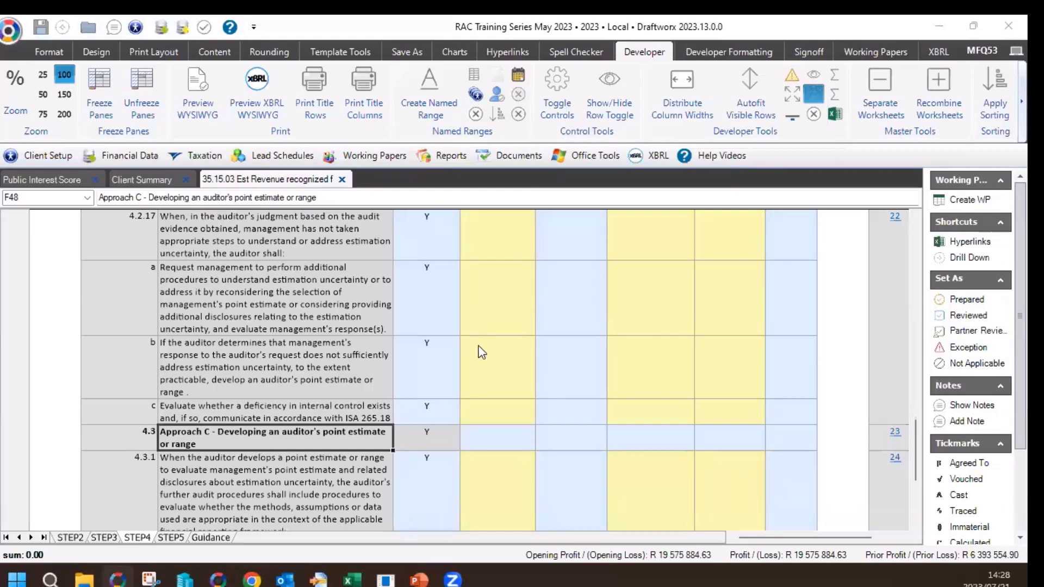
key("alt+Tab")
key("Left")
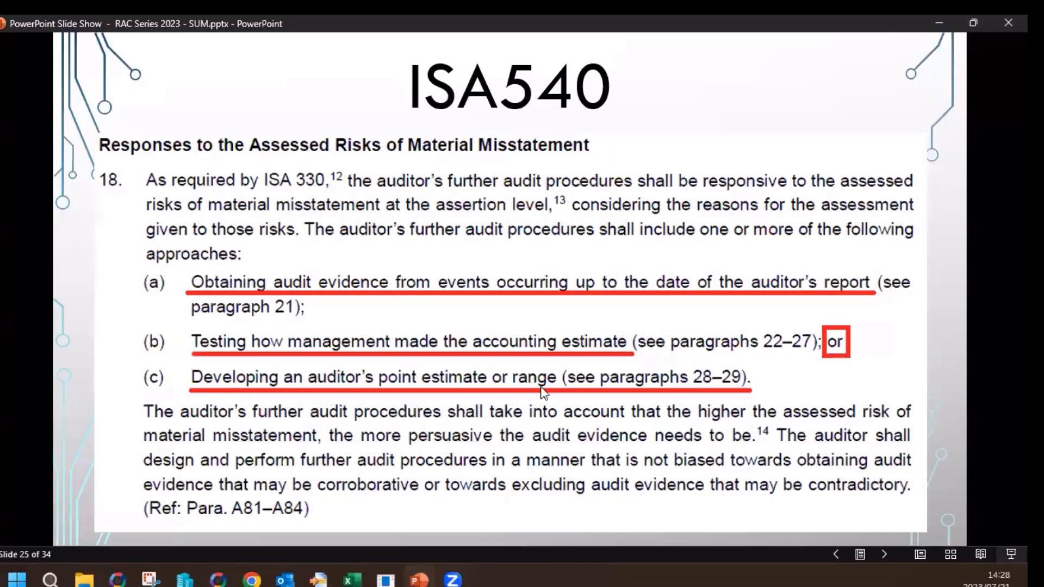
key("alt+Tab")
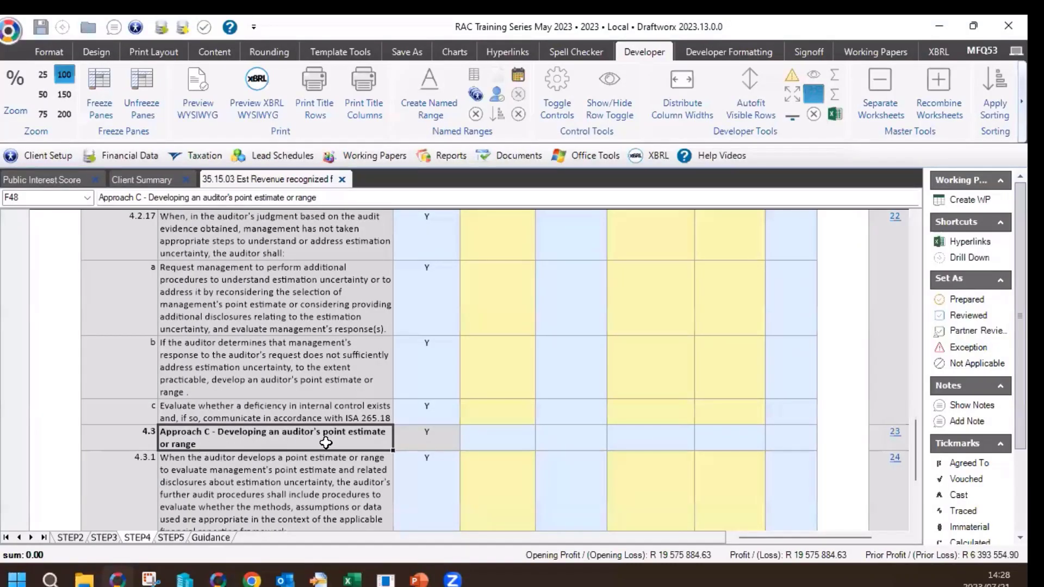
Compare the heading on how management selected the Point Estimate under 4.2 with Approach C at 4.3, selecting each heading.
scroll(327, 450, "up", 1)
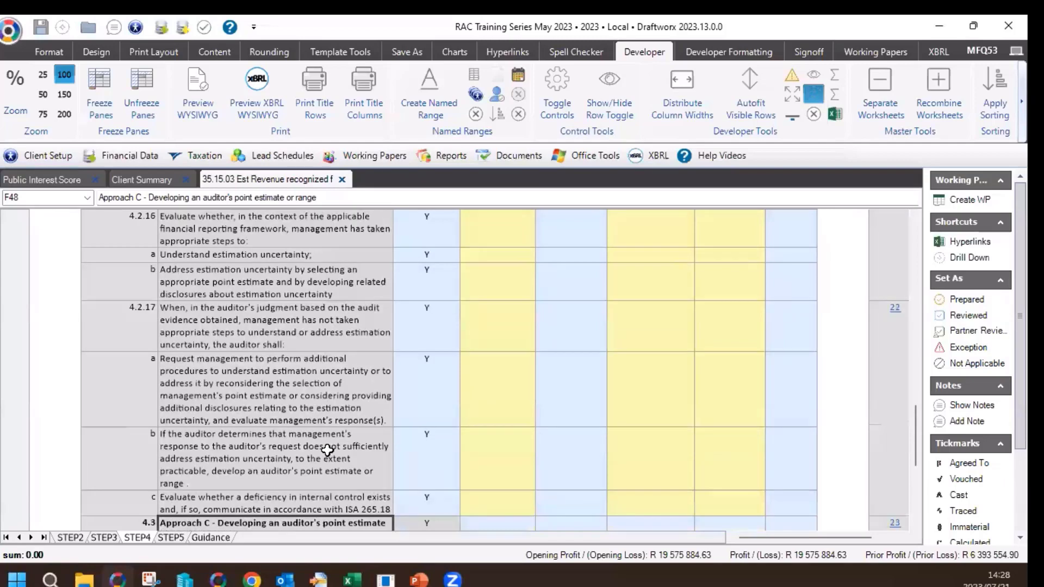
scroll(327, 450, "up", 1)
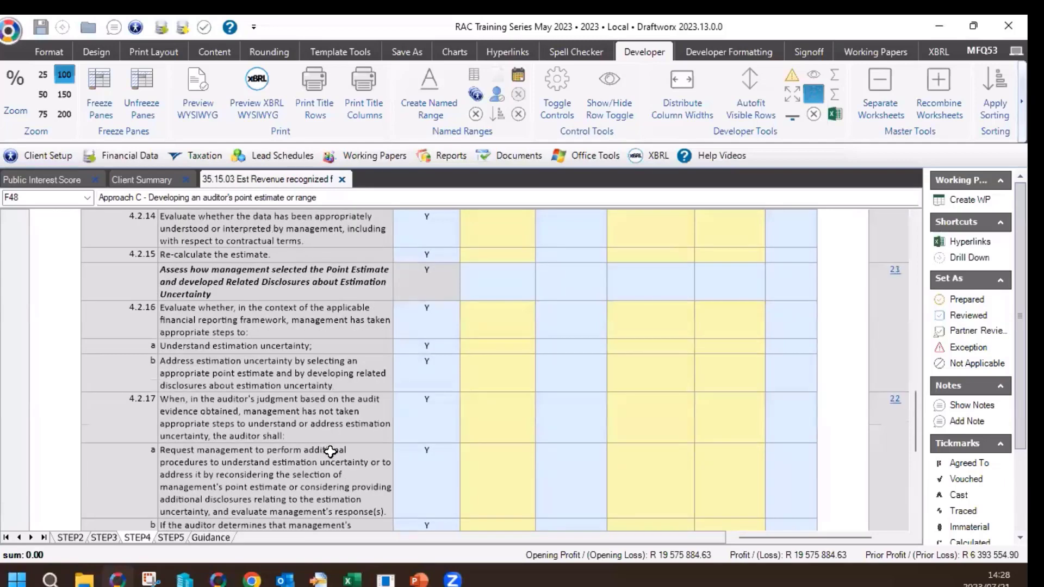
left_click(294, 284)
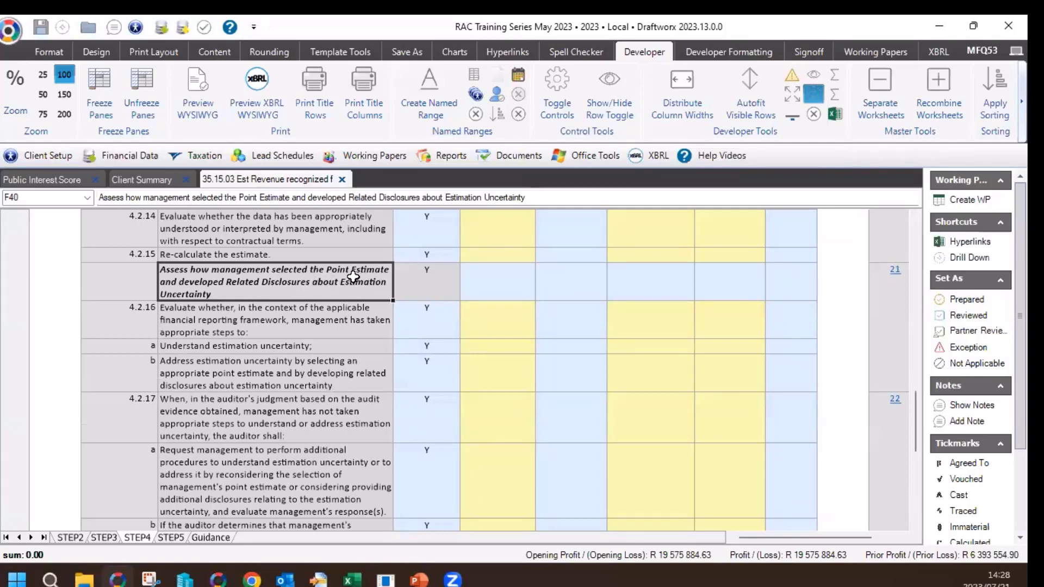
scroll(354, 277, "down", 2)
left_click(331, 430)
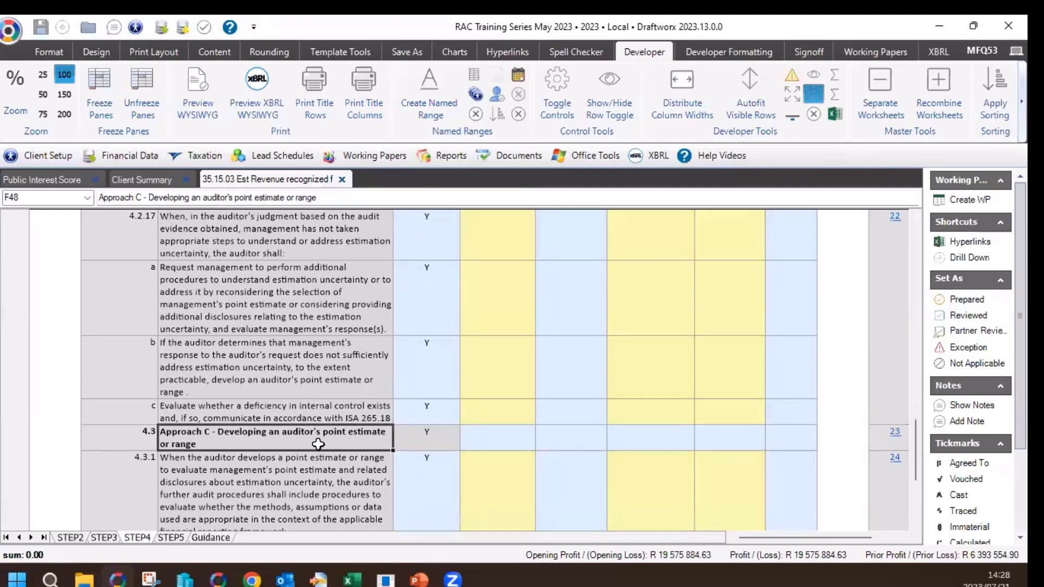
Look through the procedures under Approach C and recheck paragraph 18 on the PowerPoint slide before returning to Draftworx.
scroll(318, 445, "down", 3)
key("alt+Tab")
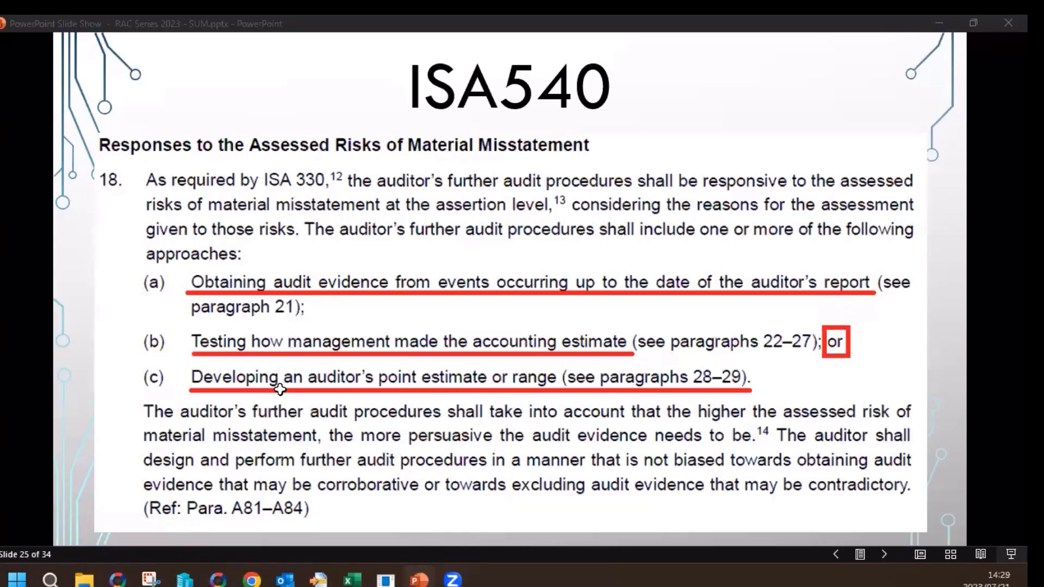
key("alt+Tab")
Select Approach A at 4.1 and Approach B at 4.2 in STEP4, and compare these alternatives with paragraph 18 in PowerPoint.
scroll(242, 431, "up", 3)
scroll(242, 431, "up", 10)
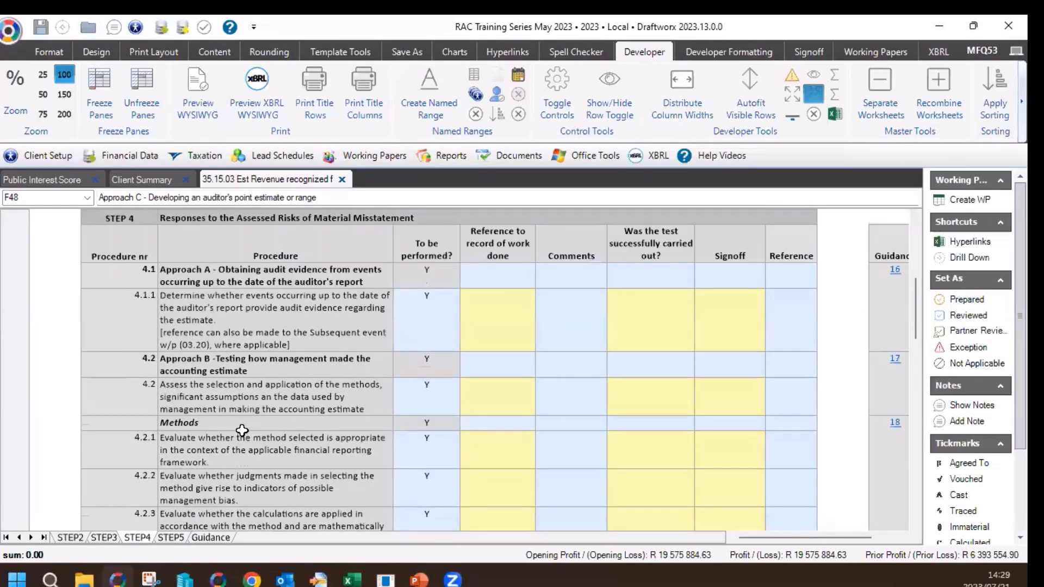
scroll(242, 431, "up", 1)
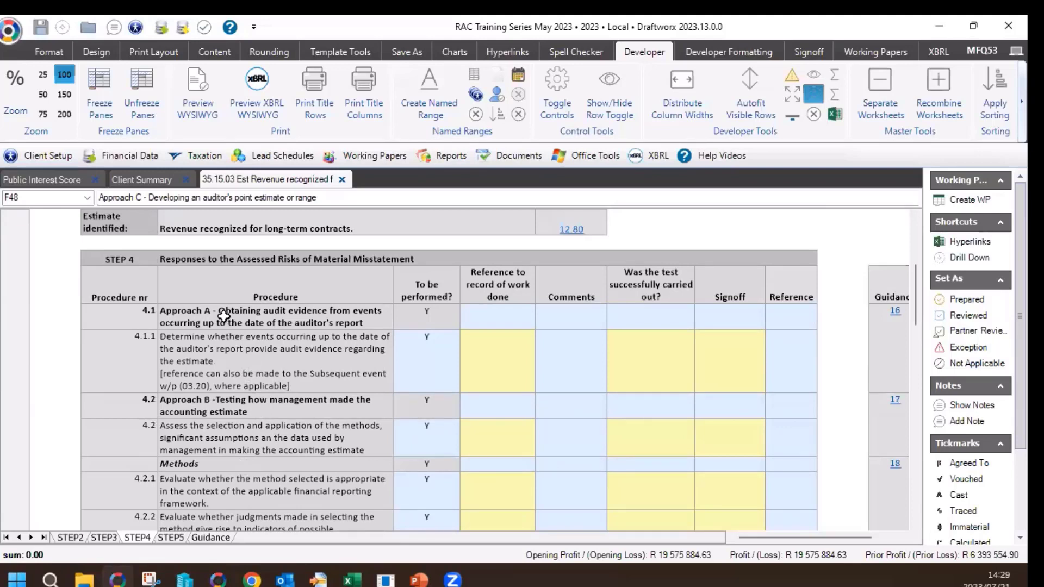
left_click(224, 315)
left_click(224, 407)
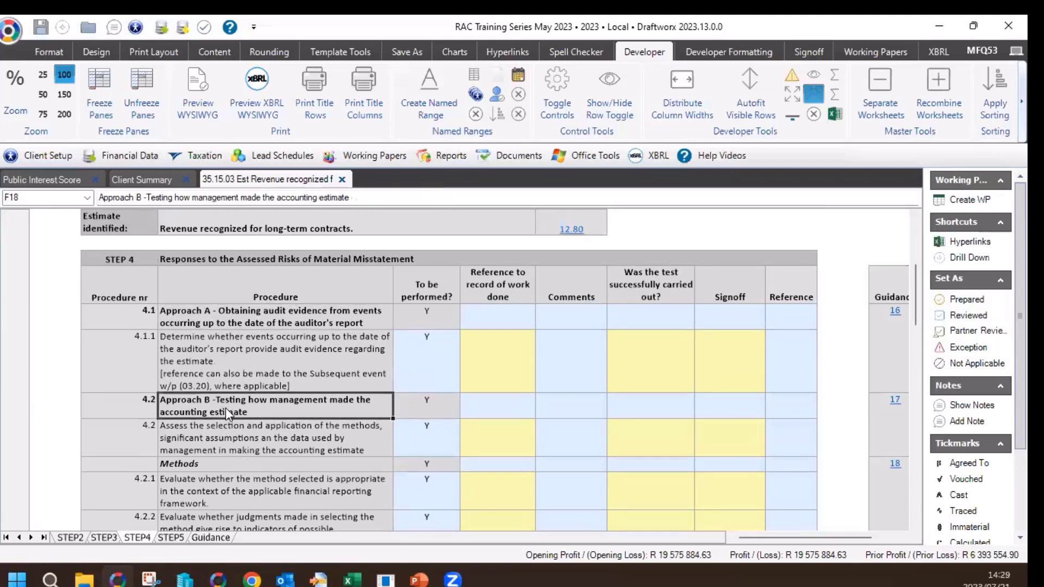
left_click(223, 318)
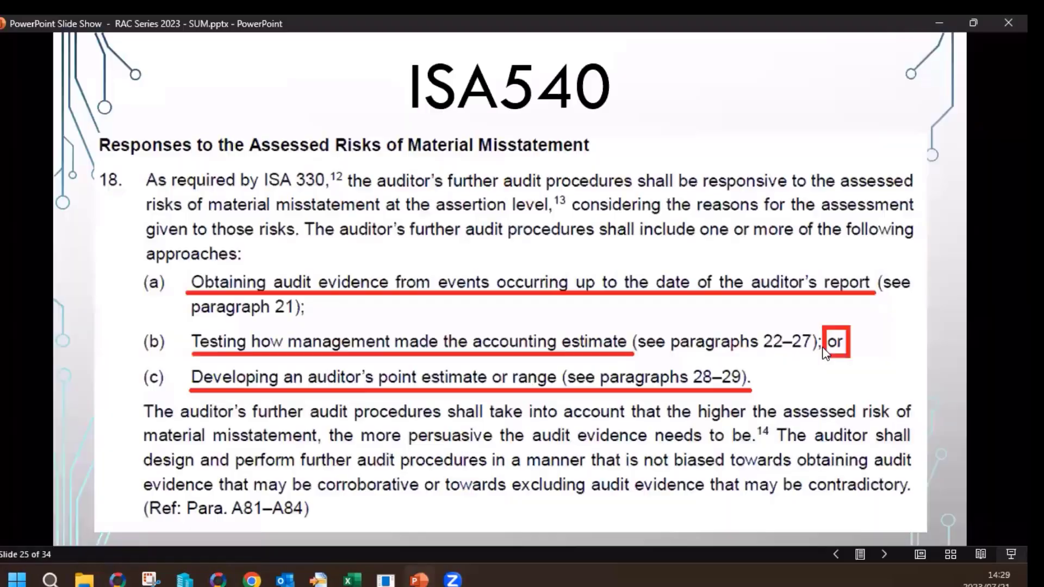
key("alt+Tab")
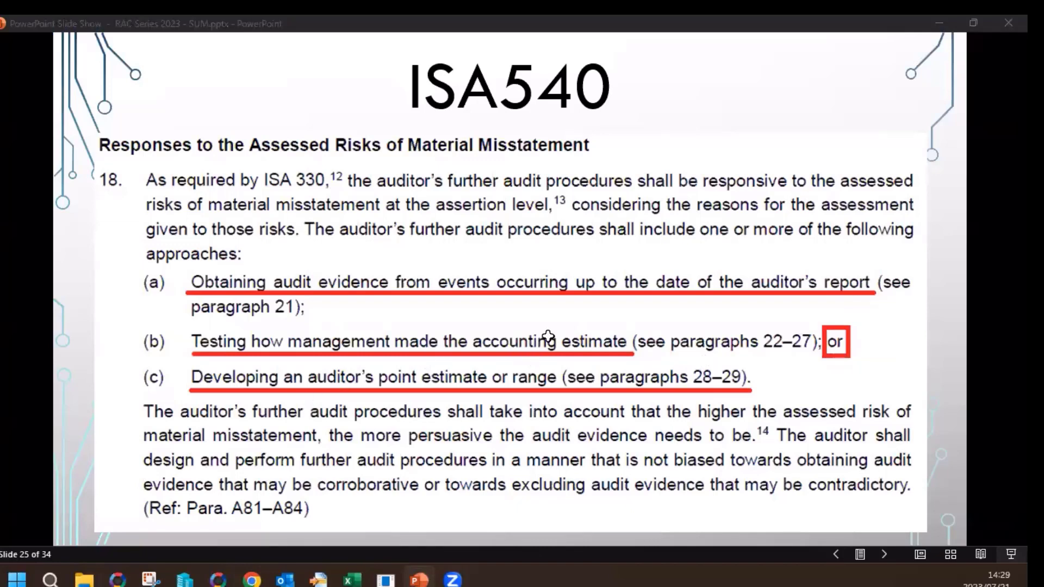
Switch back to Draftworx, select Approach B at 4.2, and review the Methods procedures listed beneath it.
key("alt+Tab")
left_click(344, 404)
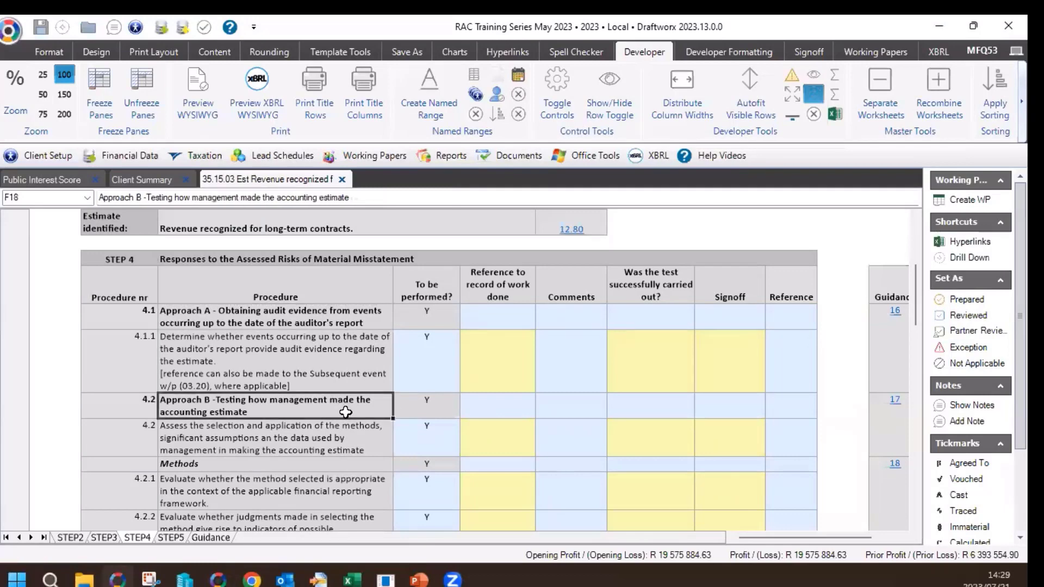
scroll(346, 408, "down", 1)
scroll(347, 412, "down", 1)
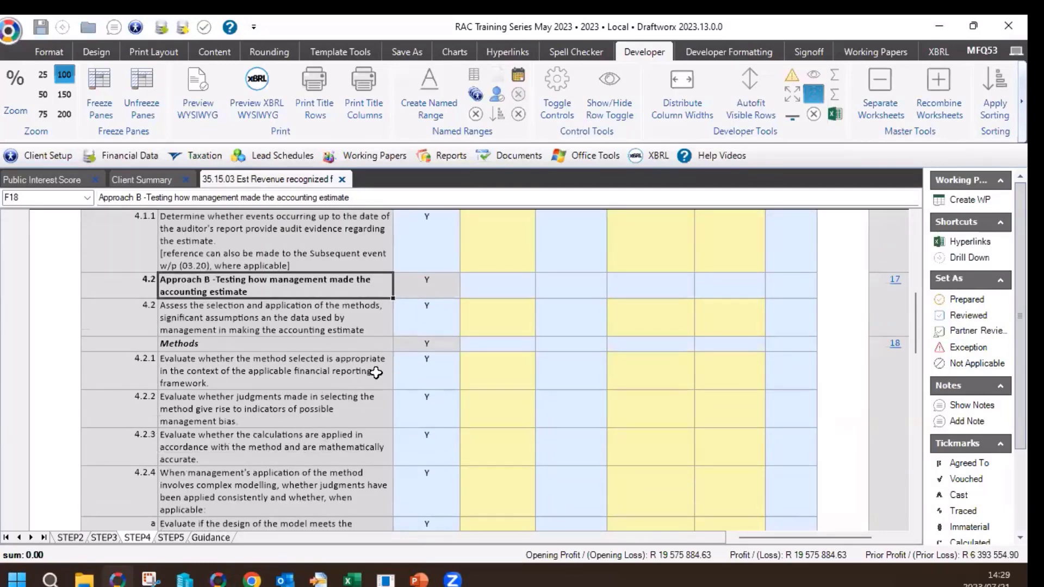
scroll(447, 359, "down", 3)
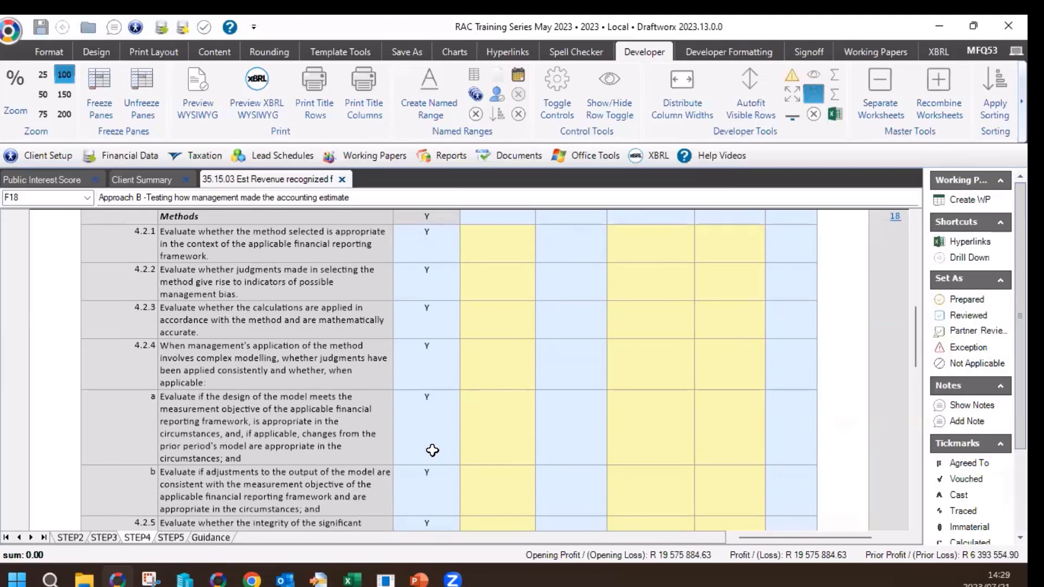
scroll(432, 450, "up", 3)
scroll(433, 450, "up", 2)
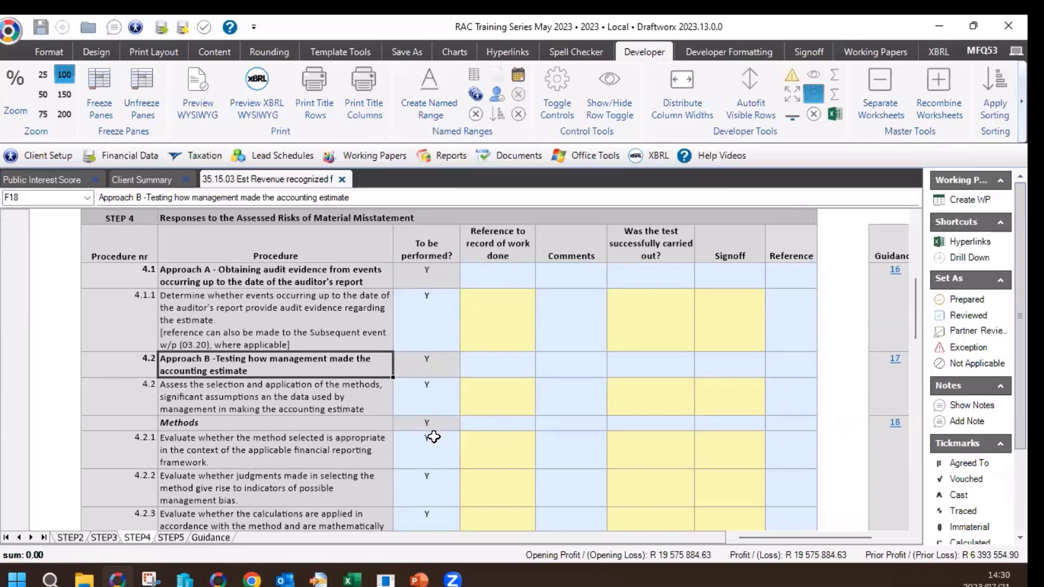
Examine Methods procedures 4.2.1 to 4.2.4(a), select 4.2.2 on management bias, and return to ISA540 paragraph 18 in PowerPoint.
scroll(253, 437, "down", 1)
left_click(255, 418)
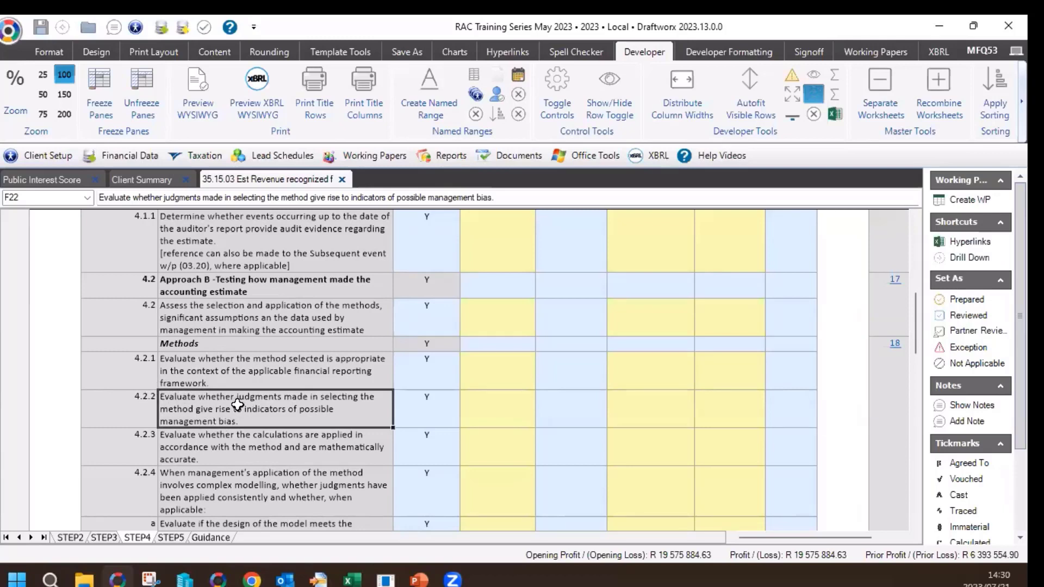
scroll(272, 396, "down", 3)
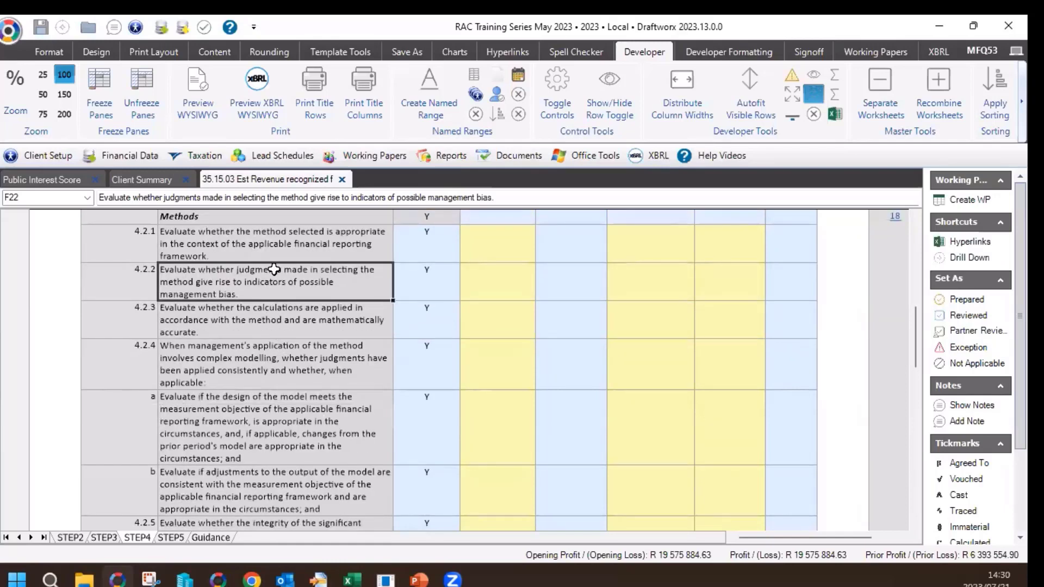
left_click_drag(274, 250, 279, 401)
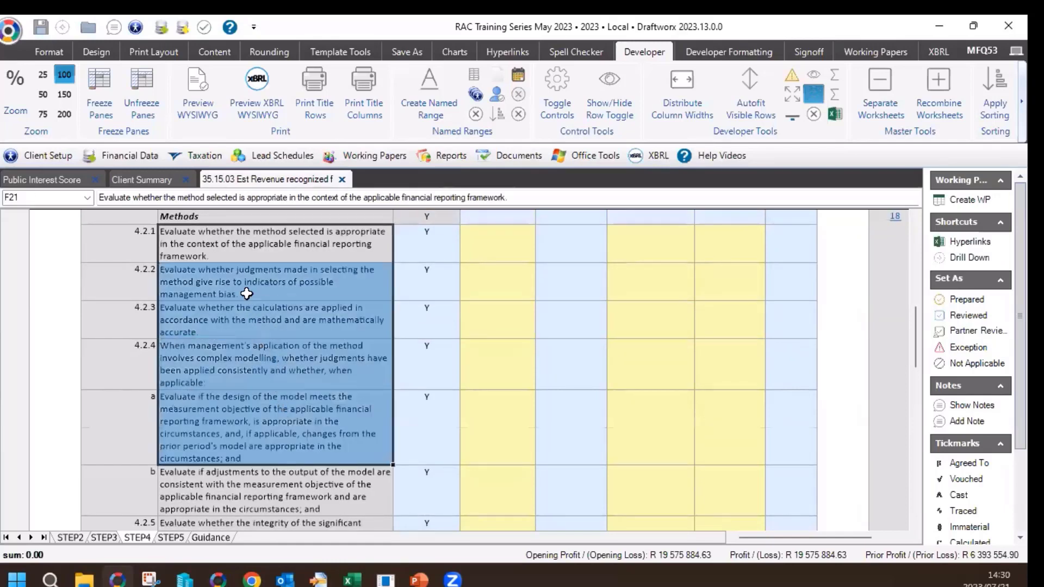
left_click(239, 284)
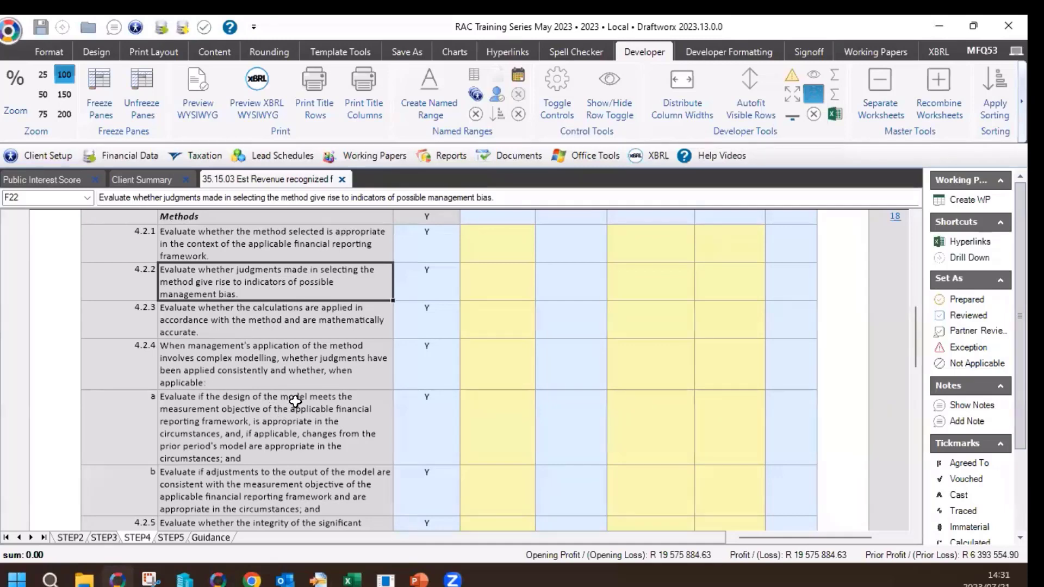
scroll(305, 400, "up", 3)
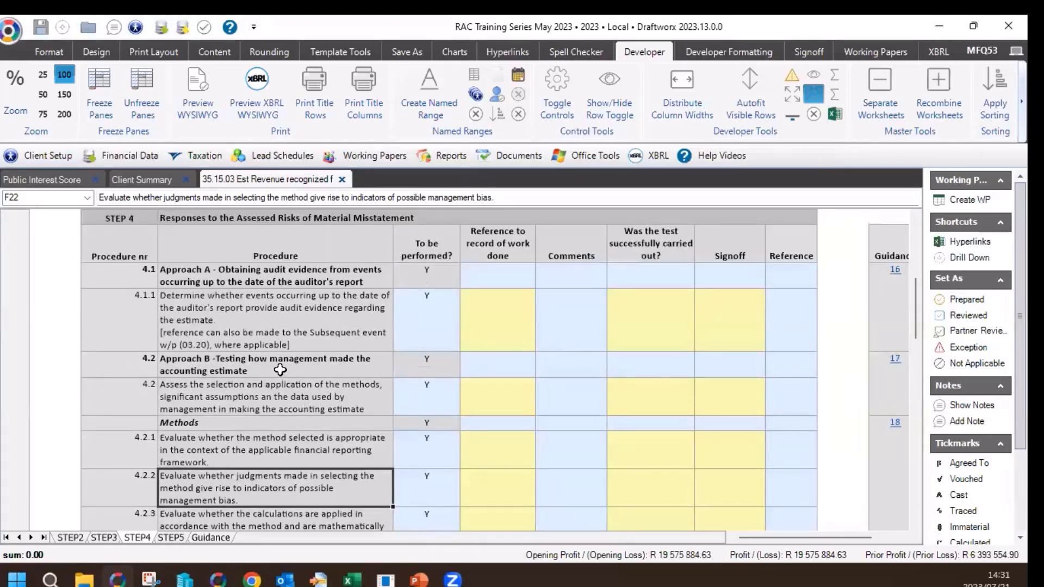
key("alt+Tab")
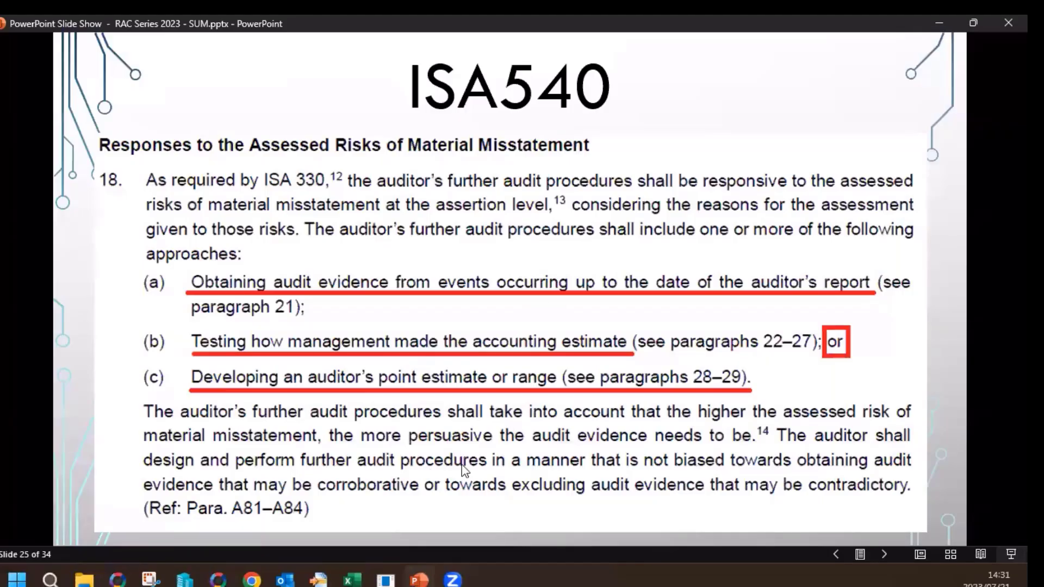
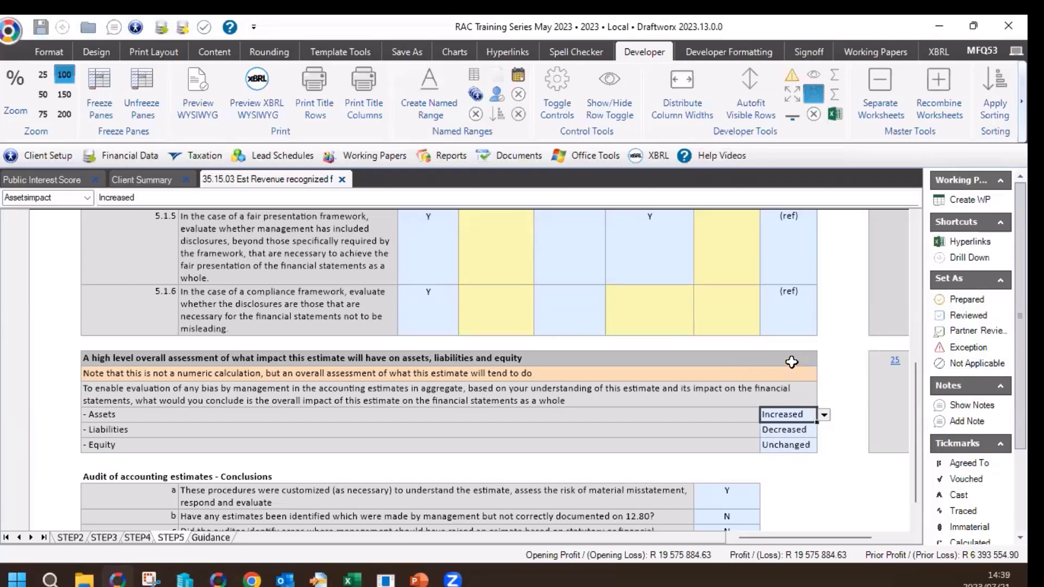
In the STEP5 conclusions, select question b on management's estimates not correctly documented on 12.80, and its answer cell.
scroll(368, 387, "down", 3)
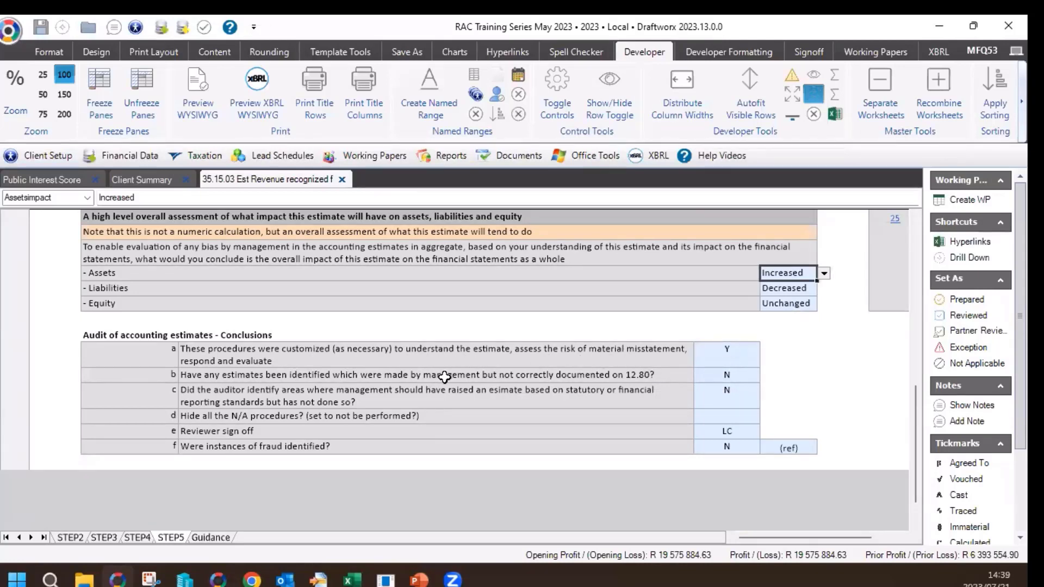
left_click(442, 379)
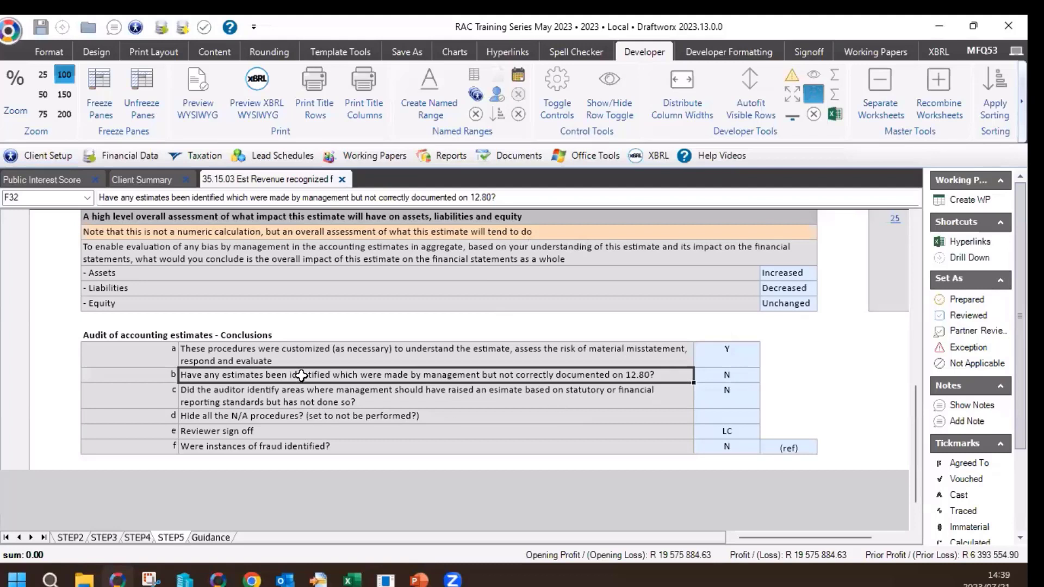
left_click(303, 376)
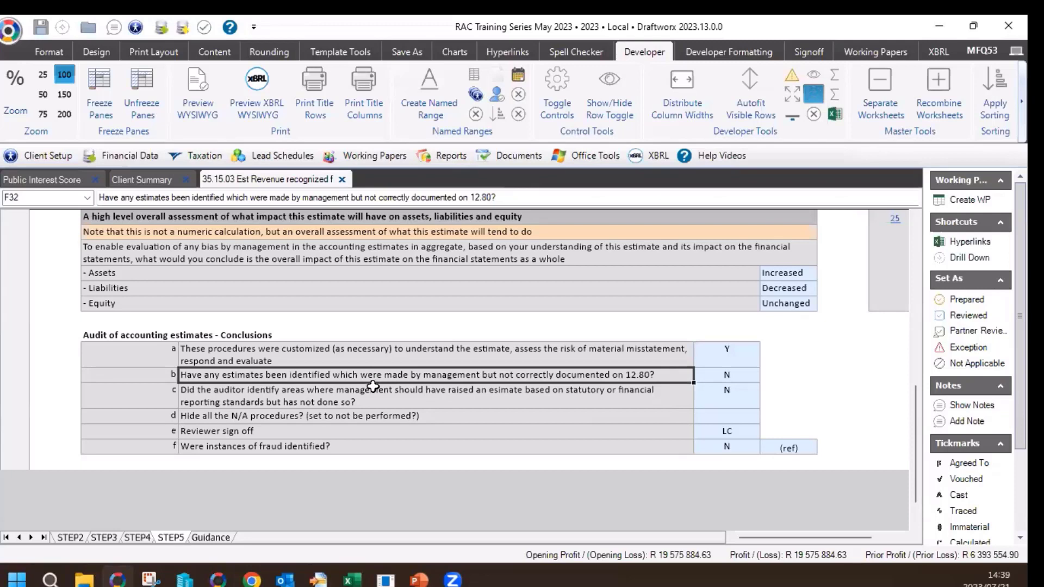
left_click(730, 375)
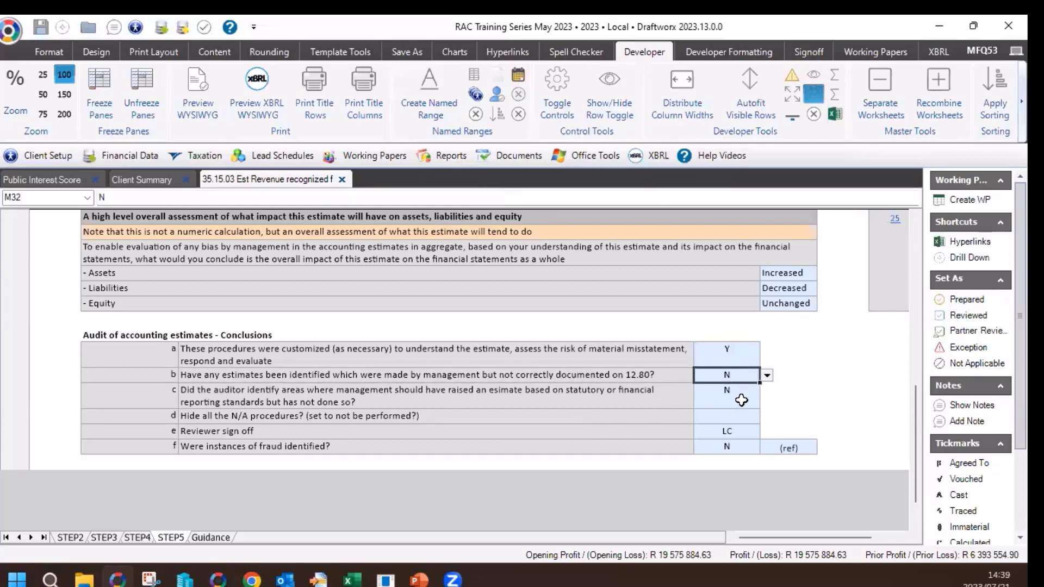
Answer conclusion b on incorrectly documented estimates with Y, select the follow-up instruction about raising on 12.80, and set the answer back to N.
type("Y")
key("Return")
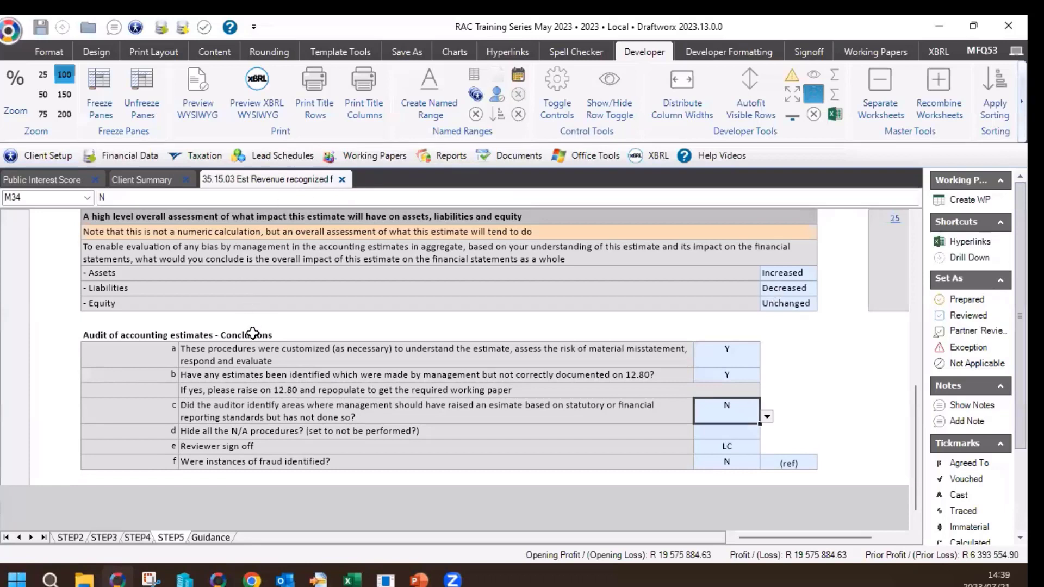
left_click(324, 390)
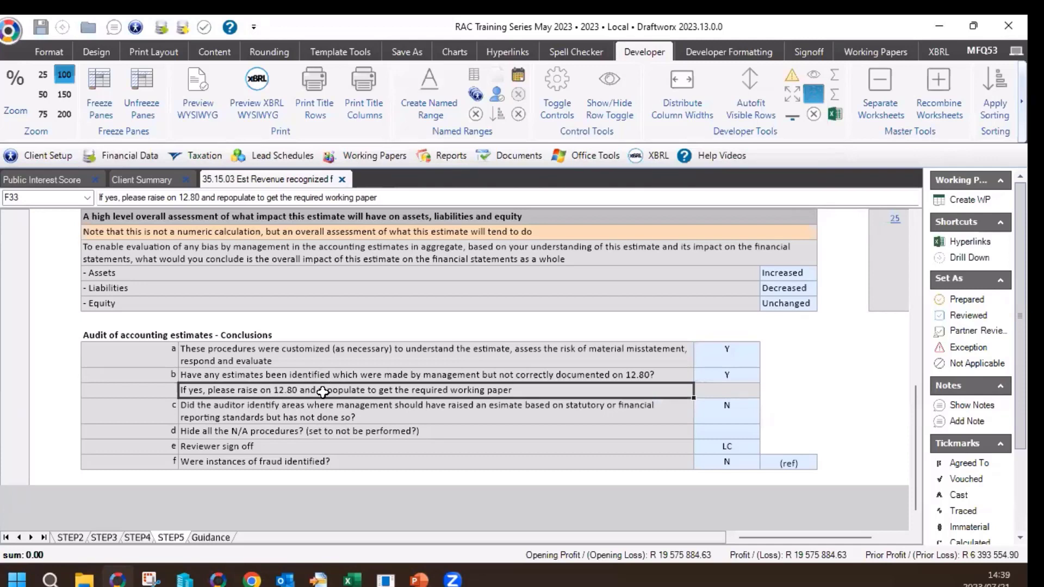
left_click(756, 374)
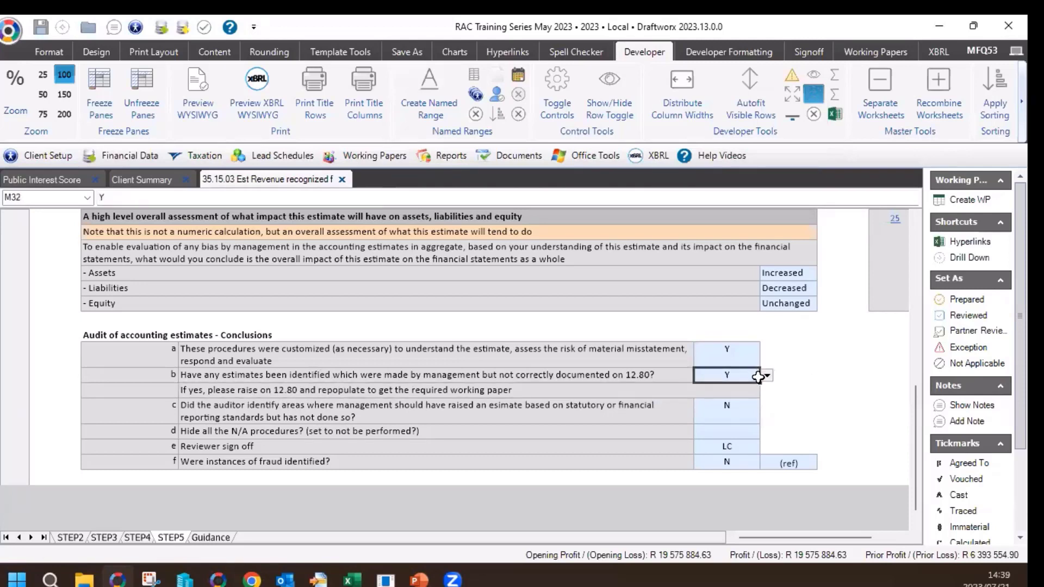
type("N")
Select conclusion c on estimates management should have raised, and select conclusion f on instances of fraud with its answer and reference cells.
left_click(635, 418)
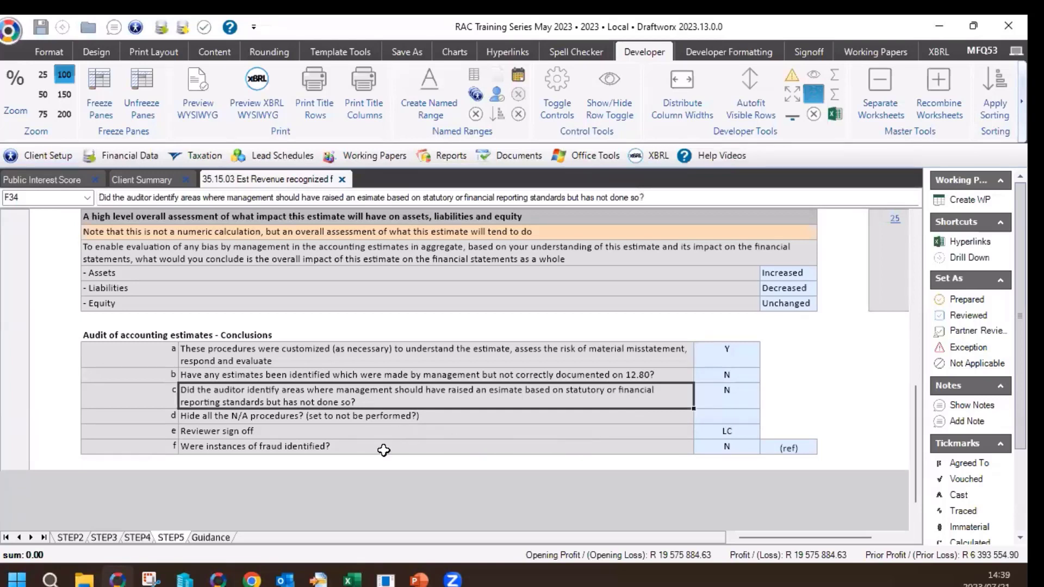
left_click_drag(445, 450, 726, 448)
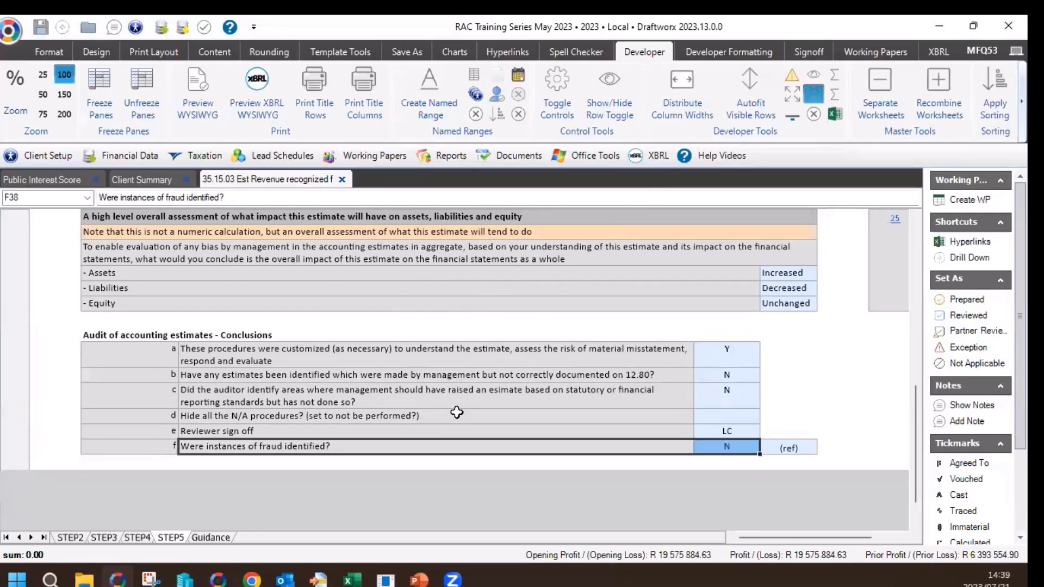
left_click(787, 449)
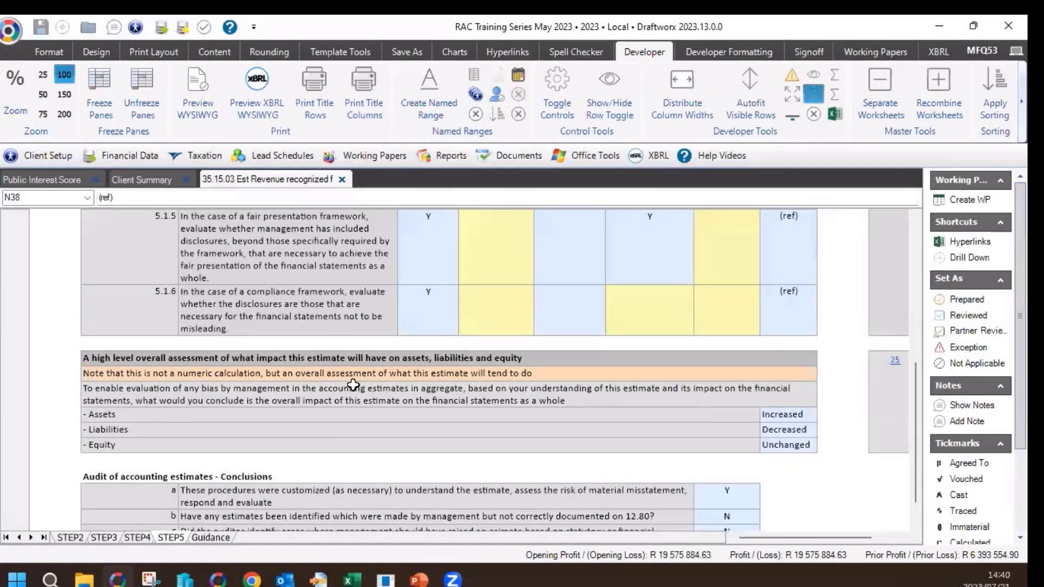
Review STEP5 procedures 5.1.1 to 5.1.6, and compare them with ISA540 paragraphs 33 and 31 in the PowerPoint slide show.
scroll(449, 430, "up", 3)
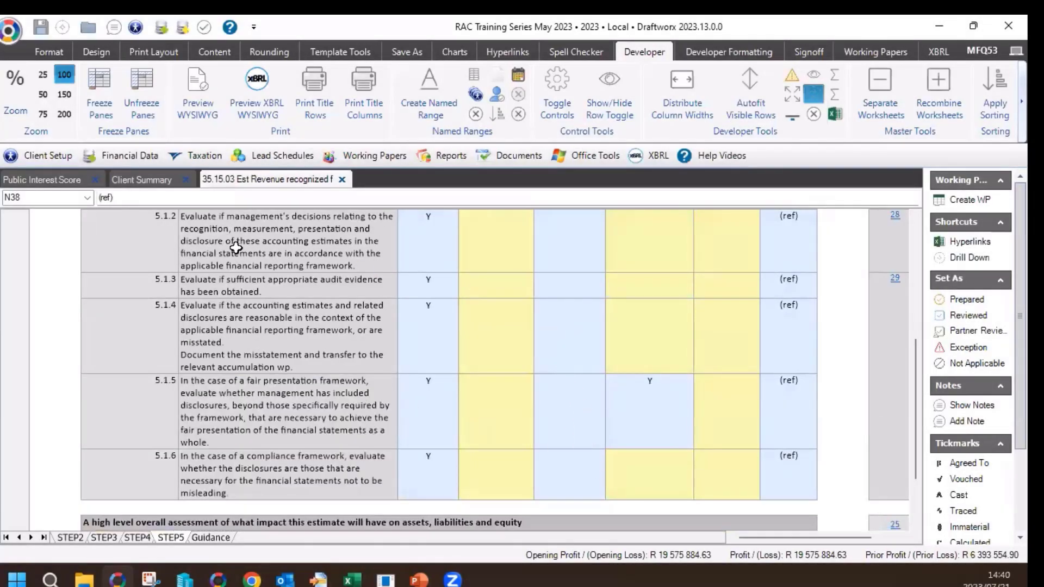
scroll(366, 390, "up", 3)
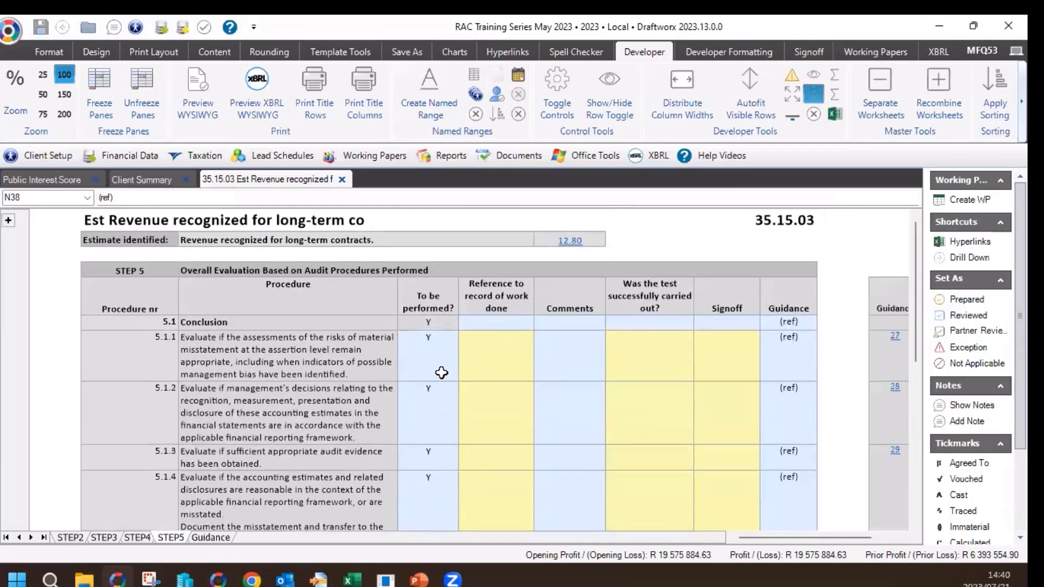
key("alt+Tab")
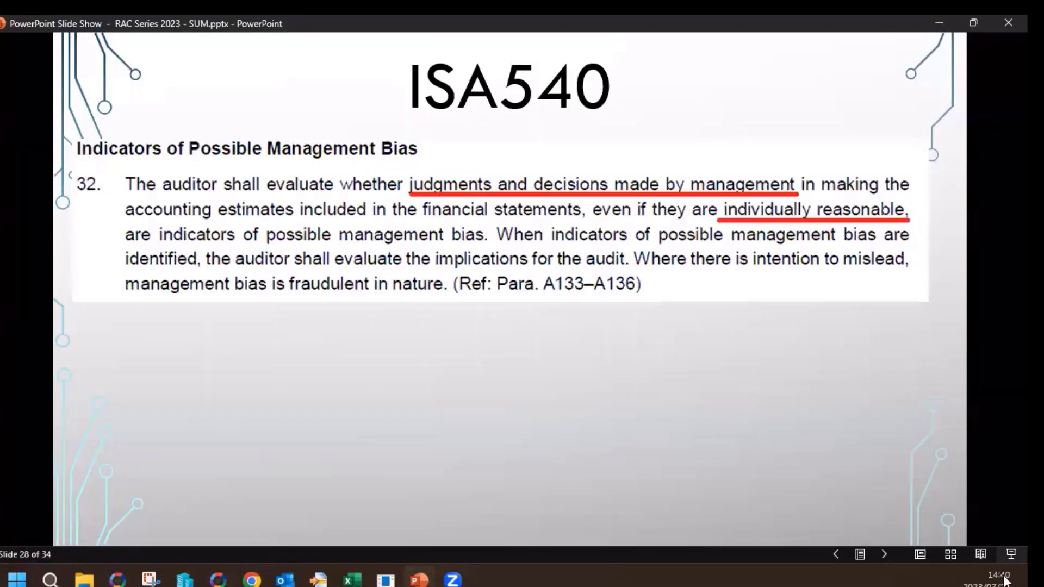
left_click(723, 454)
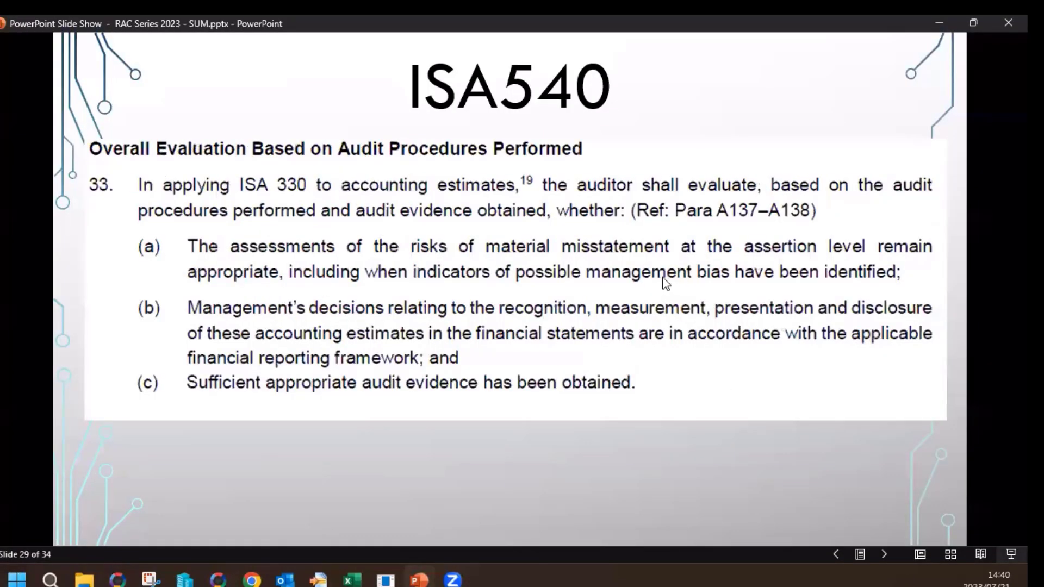
left_click(632, 284)
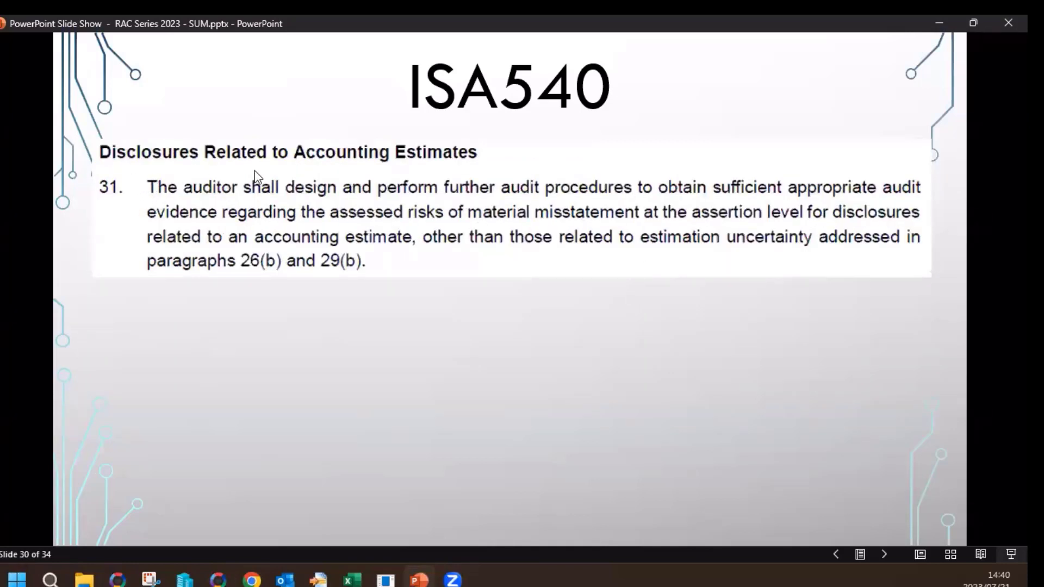
Switch back to Draftworx and select the text of STEP5 procedures 5.1.2 to 5.1.4.
key("alt+Tab")
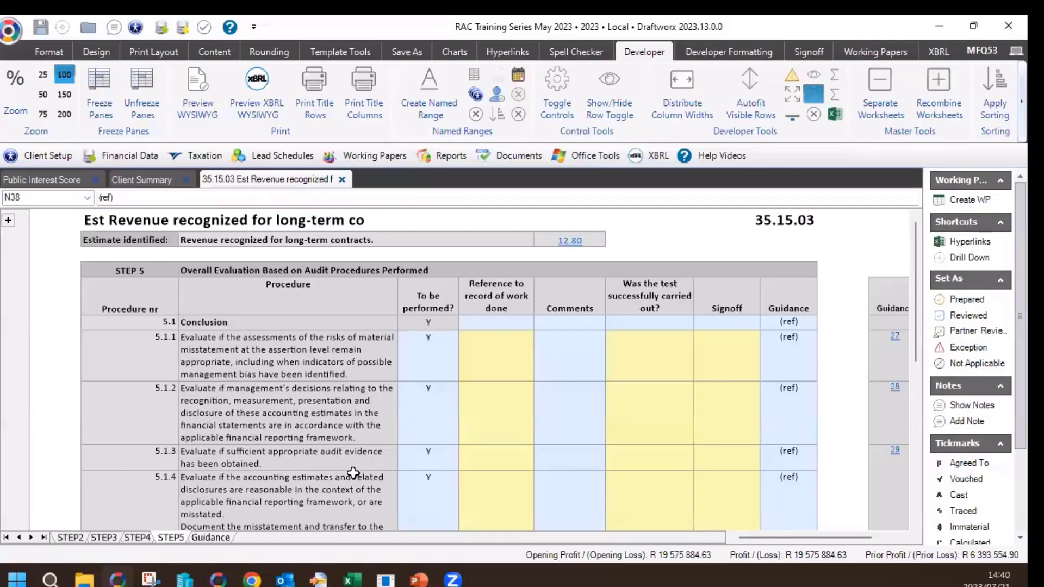
scroll(354, 454, "down", 1)
left_click_drag(263, 385, 265, 489)
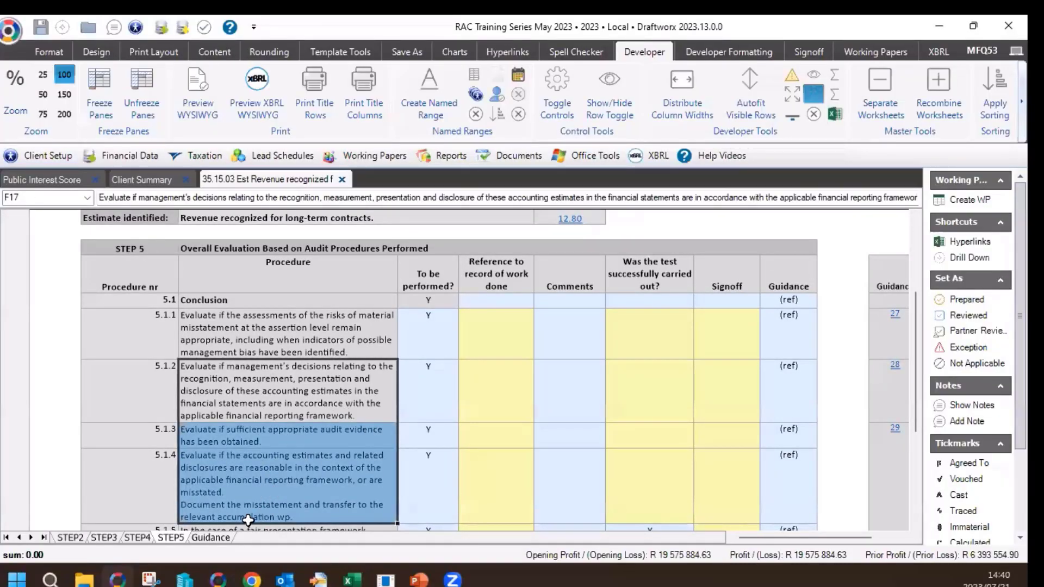
Check the slide after ISA540 paragraph 31 in PowerPoint, and return to the STEP5 conclusions in Draftworx.
key("alt+Tab")
key("Right")
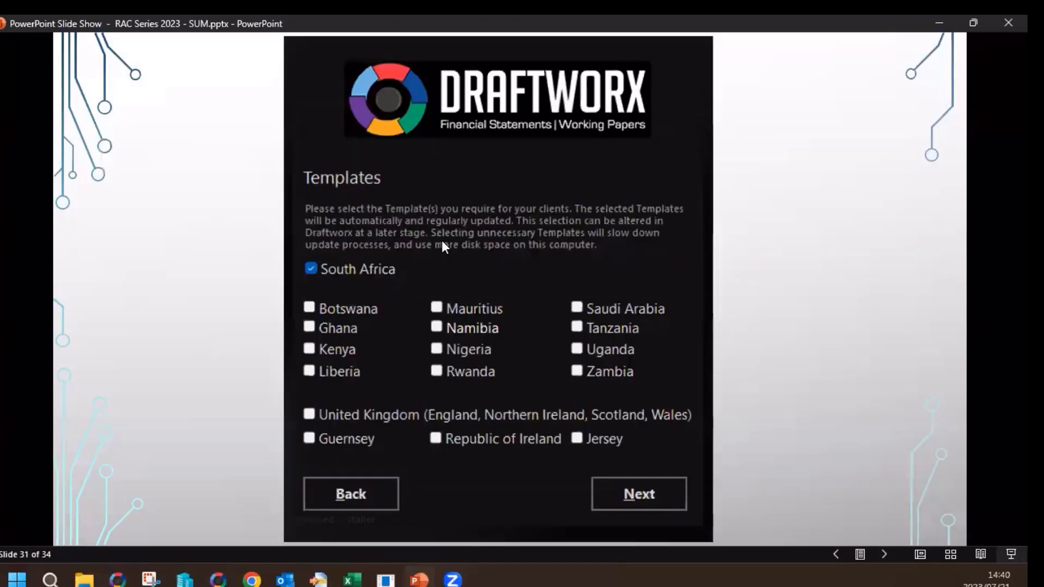
key("Left")
key("alt+Tab")
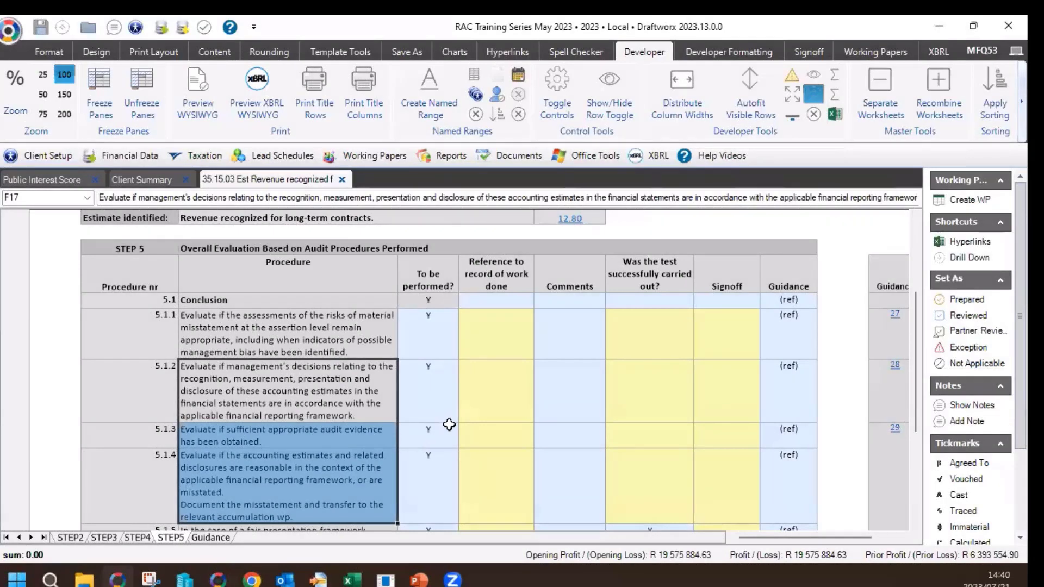
scroll(438, 405, "down", 10)
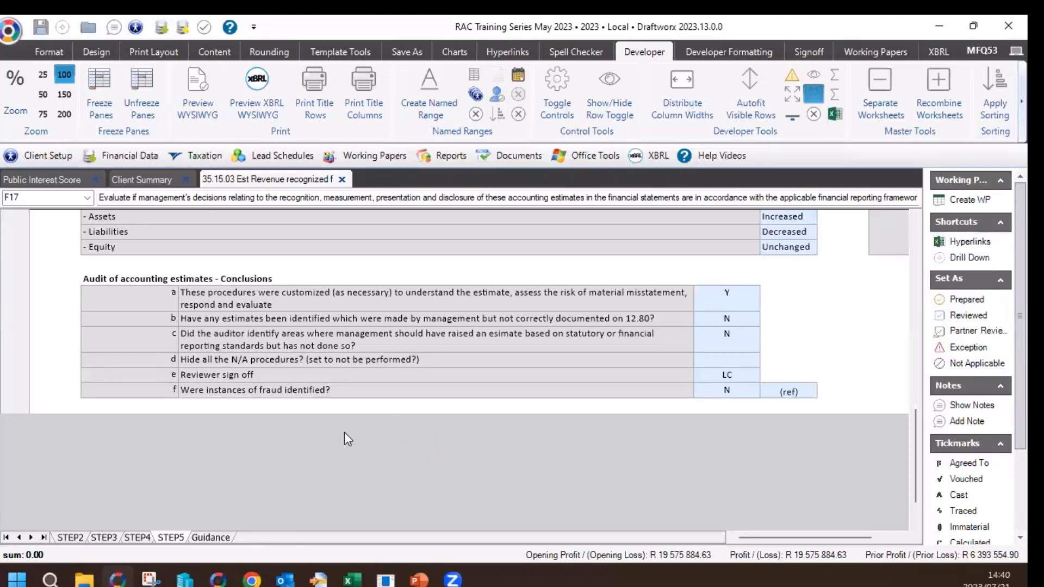
Show the STEP2 sheet of 35.15.03, and open working paper 12.80 ISA540 considerations from the 11-12 Planning and risk identification section.
left_click(70, 538)
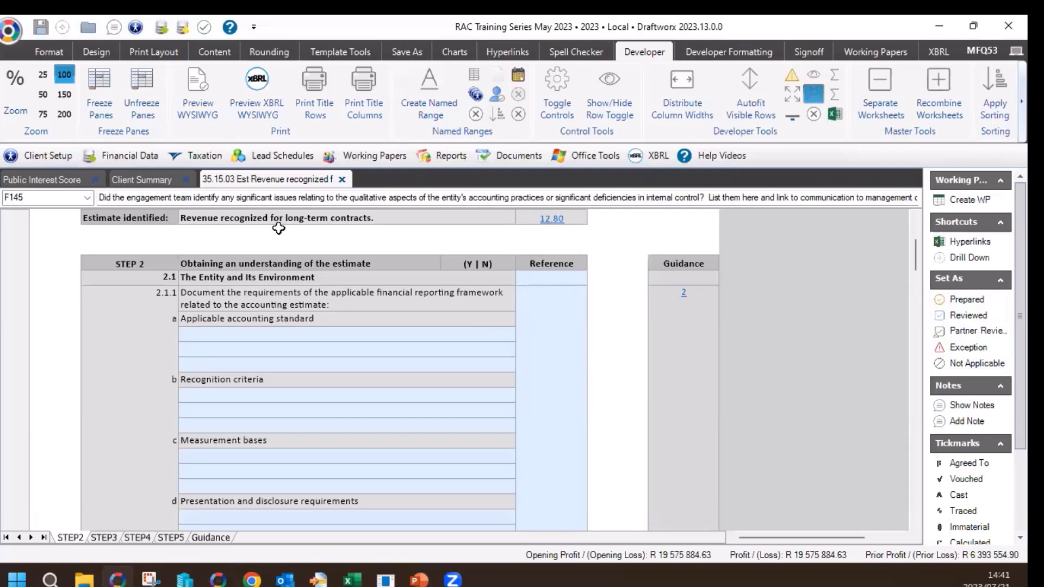
left_click(374, 155)
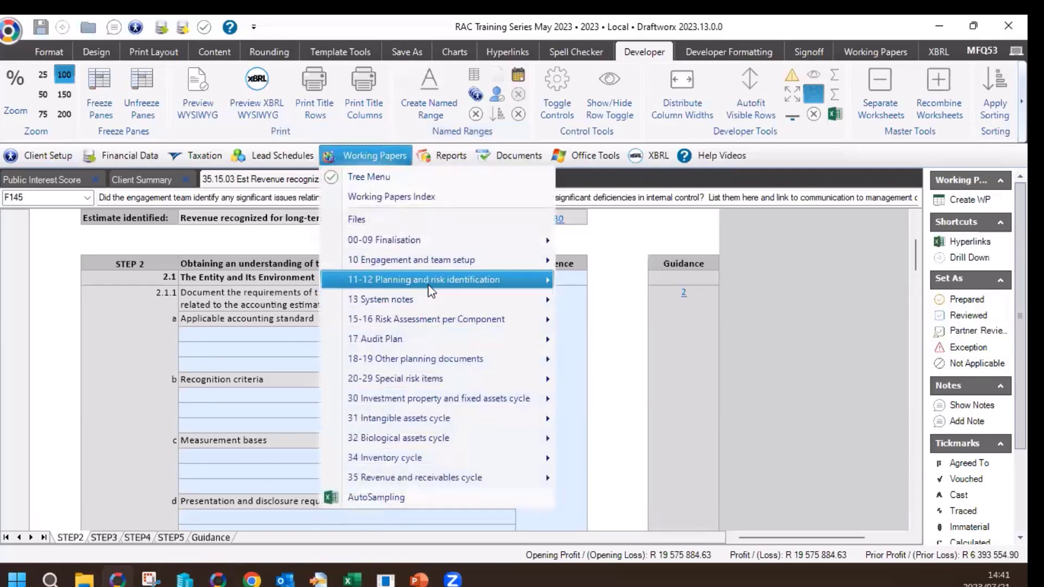
mouse_move(429, 282)
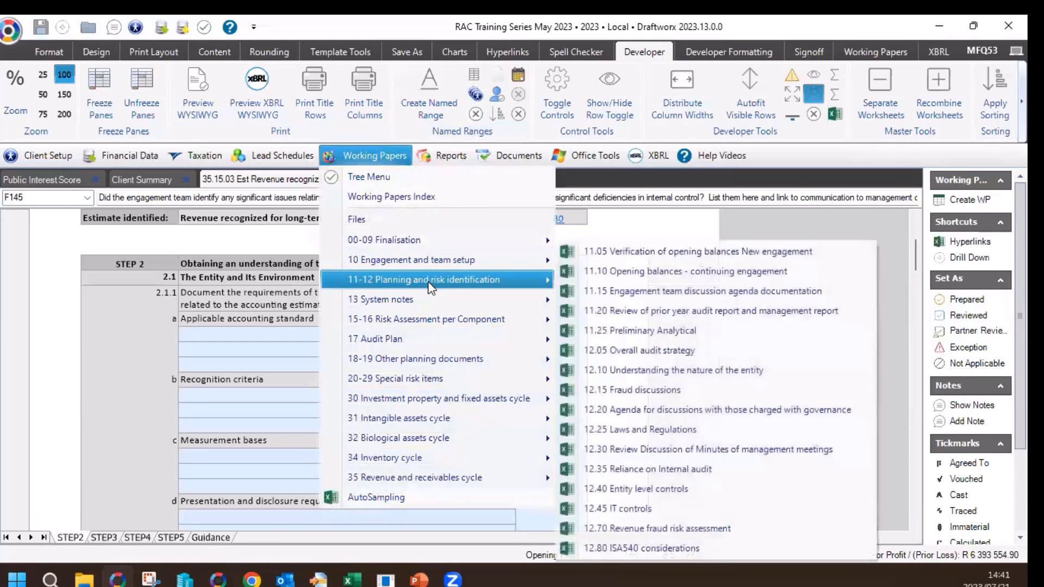
left_click(652, 549)
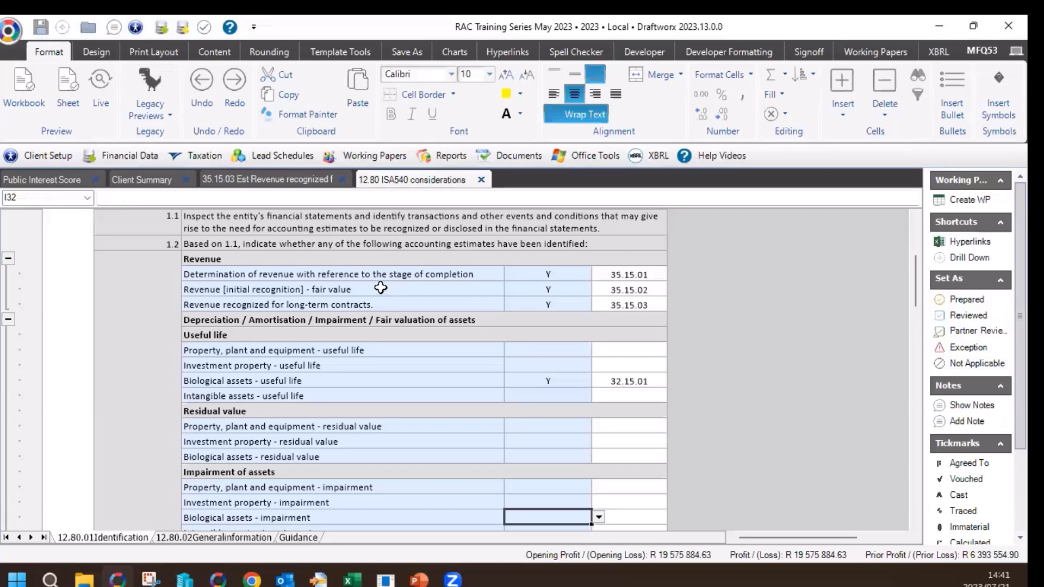
Examine the full list of accounting estimates on 12.80.01, from Revenue to the customisable entries under Other.
scroll(381, 289, "up", 3)
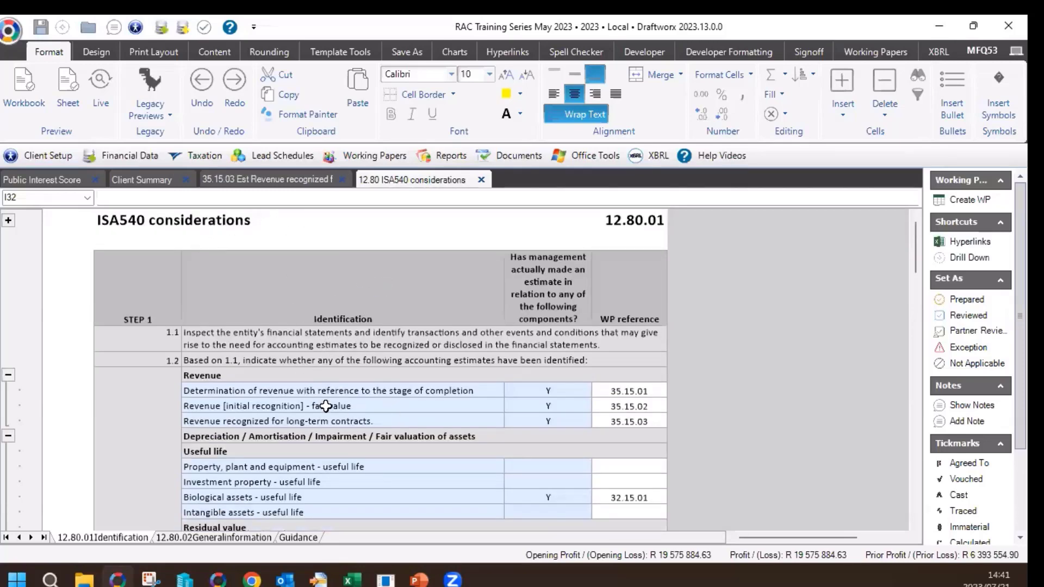
scroll(346, 393, "down", 4)
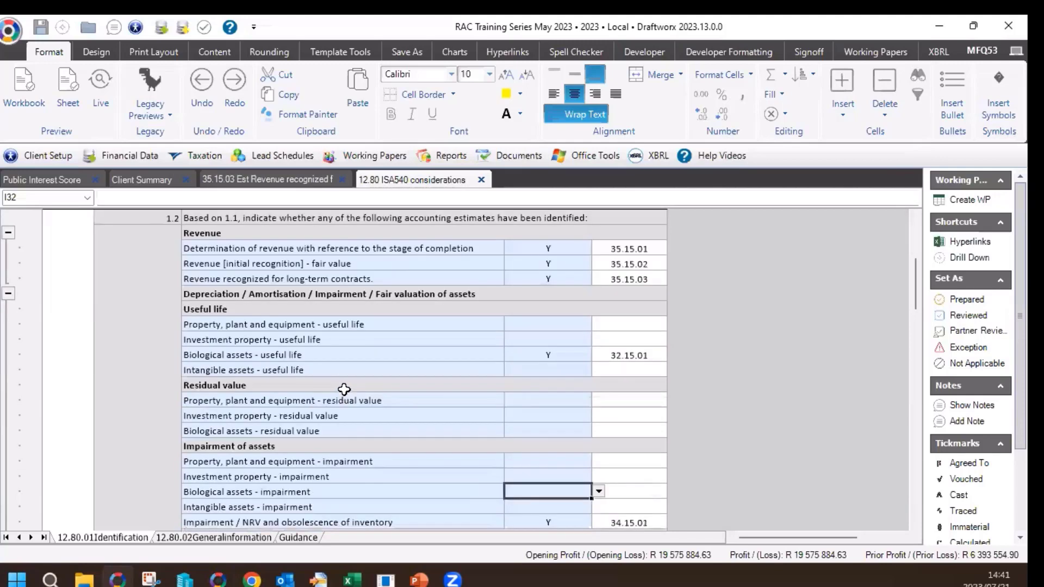
scroll(325, 400, "down", 4)
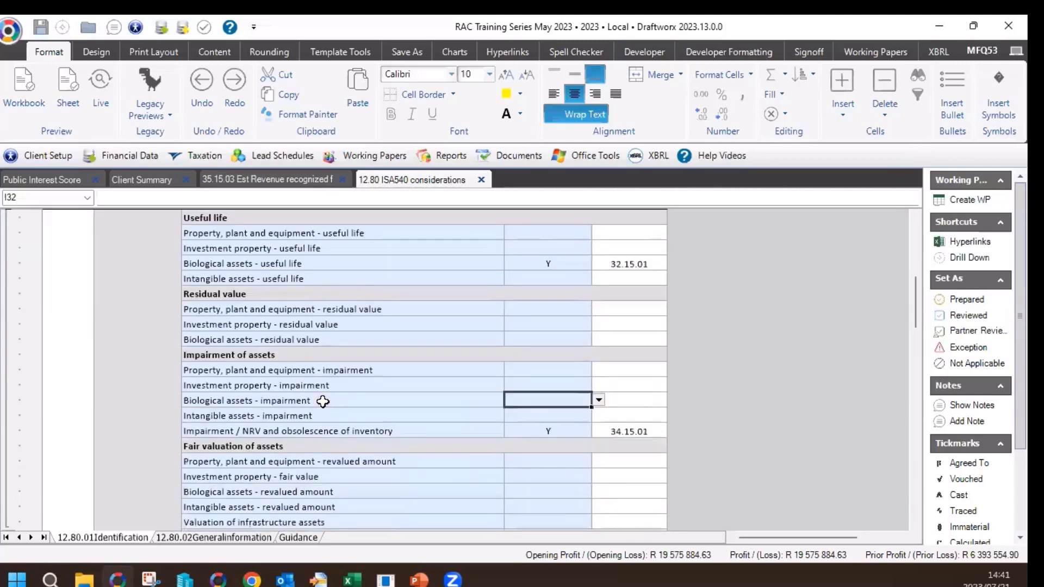
scroll(323, 401, "down", 7)
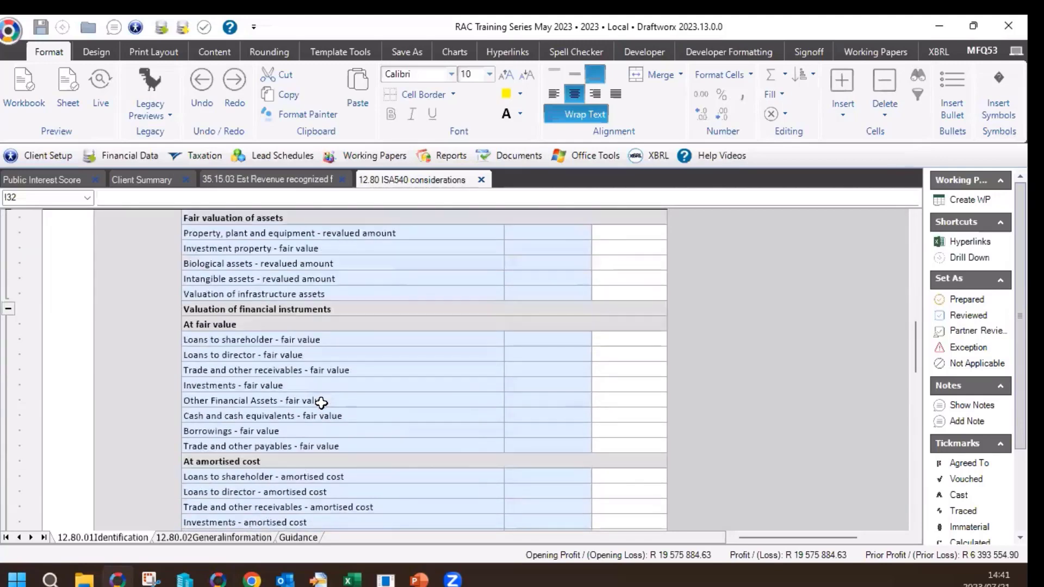
scroll(317, 415, "down", 4)
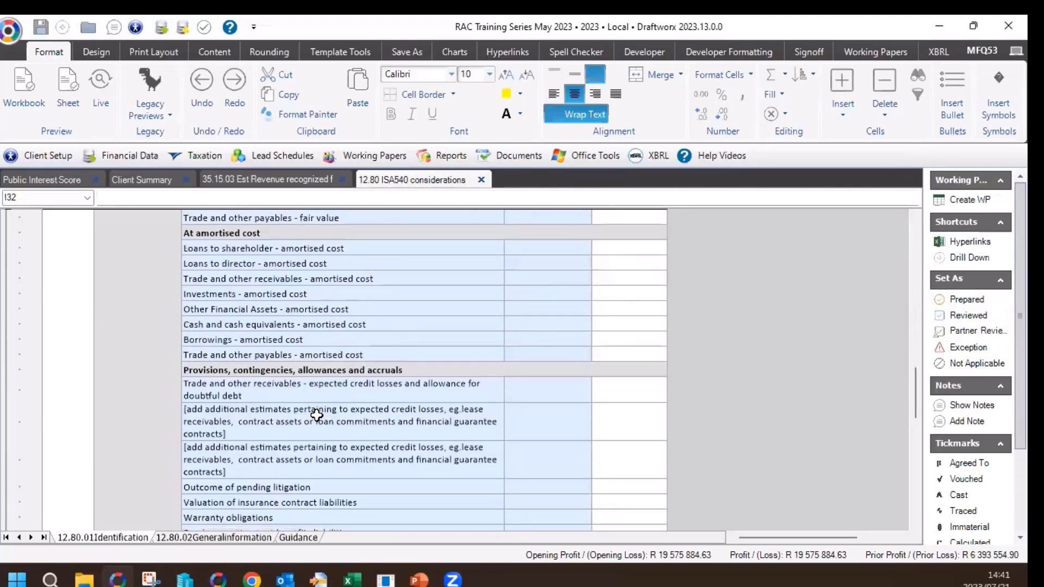
scroll(316, 415, "down", 1)
scroll(316, 416, "down", 5)
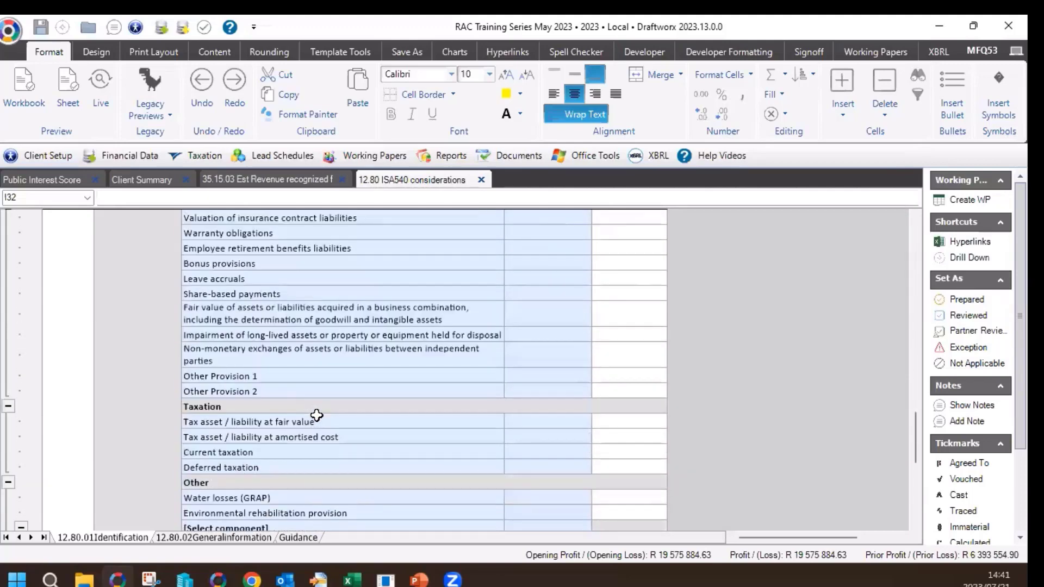
scroll(317, 415, "down", 3)
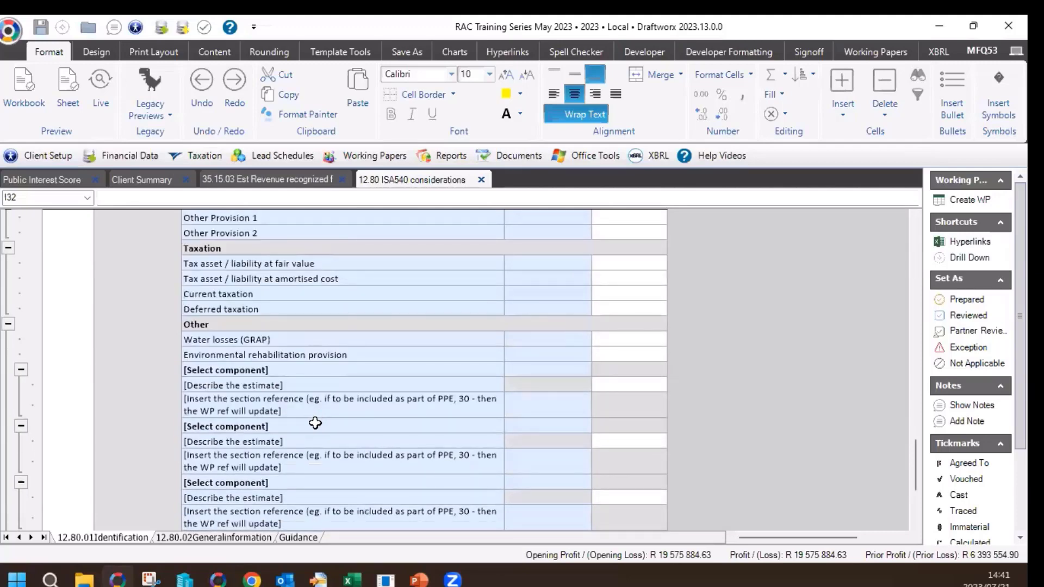
scroll(310, 430, "down", 1)
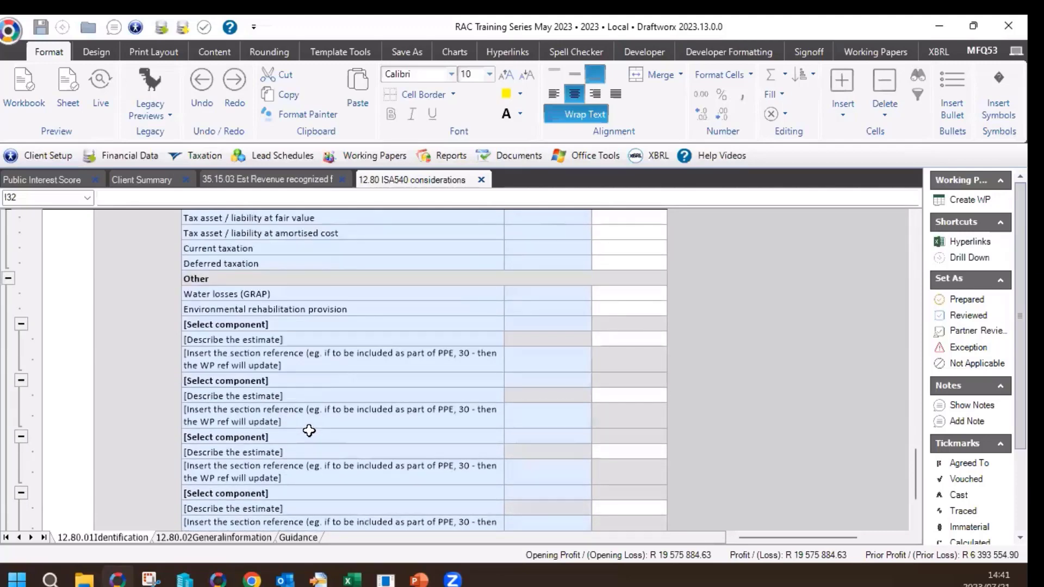
scroll(309, 430, "down", 1)
scroll(385, 408, "up", 10)
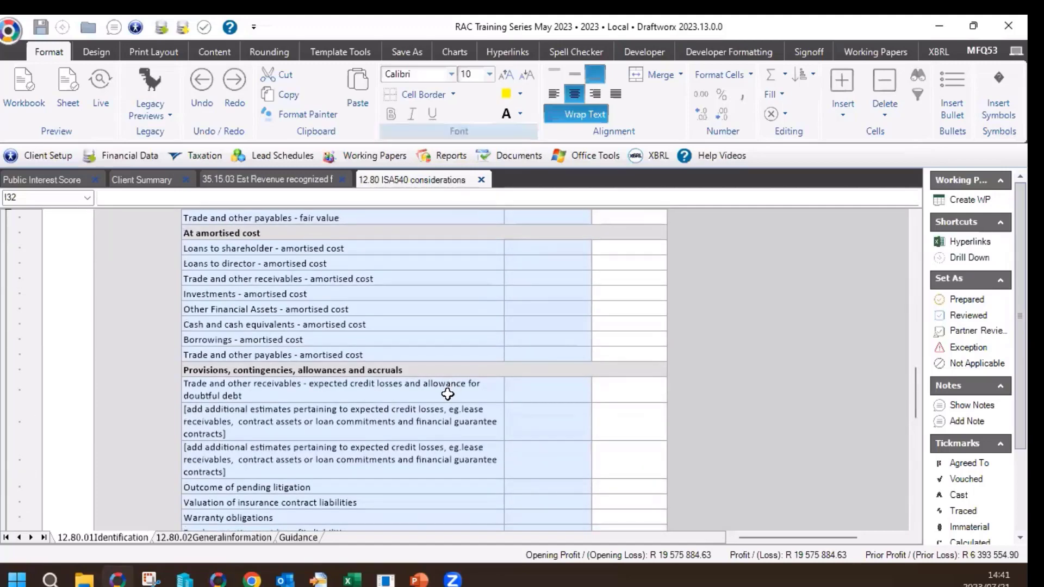
scroll(449, 393, "up", 7)
scroll(449, 393, "up", 4)
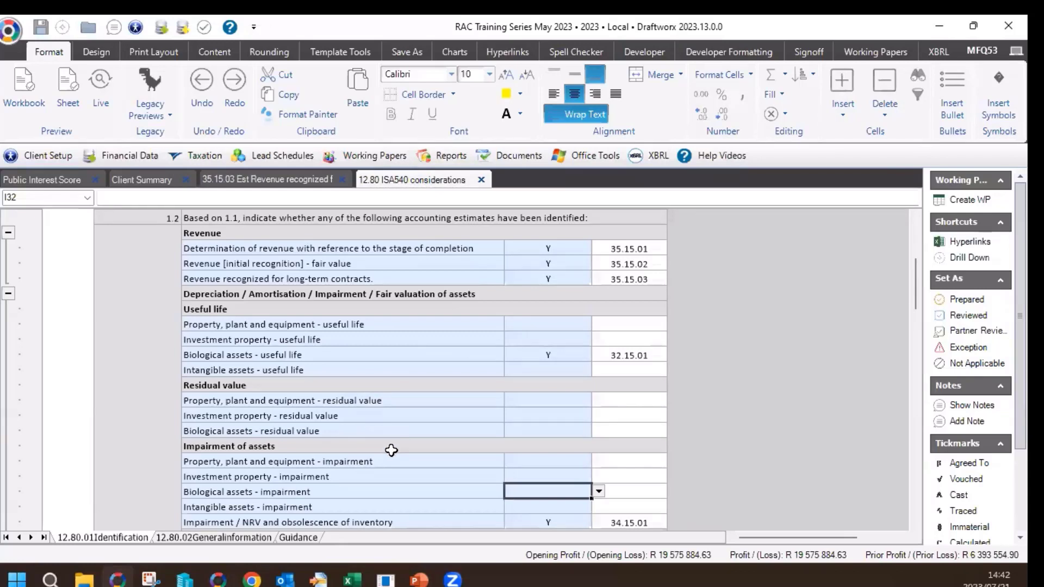
Mark the property, plant and equipment useful life estimate as Y, and select its working paper reference cell.
left_click(350, 401)
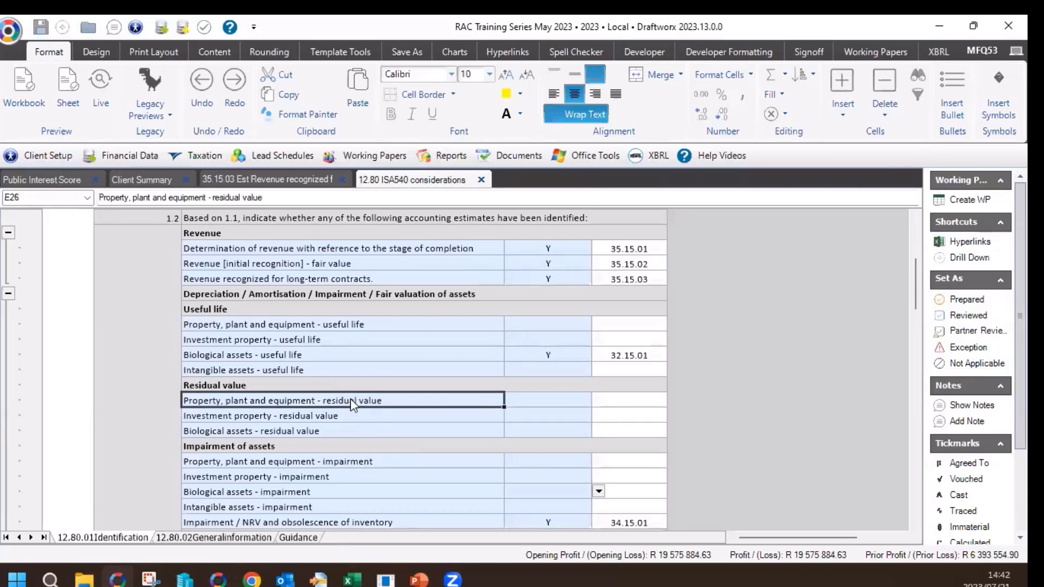
left_click(356, 323)
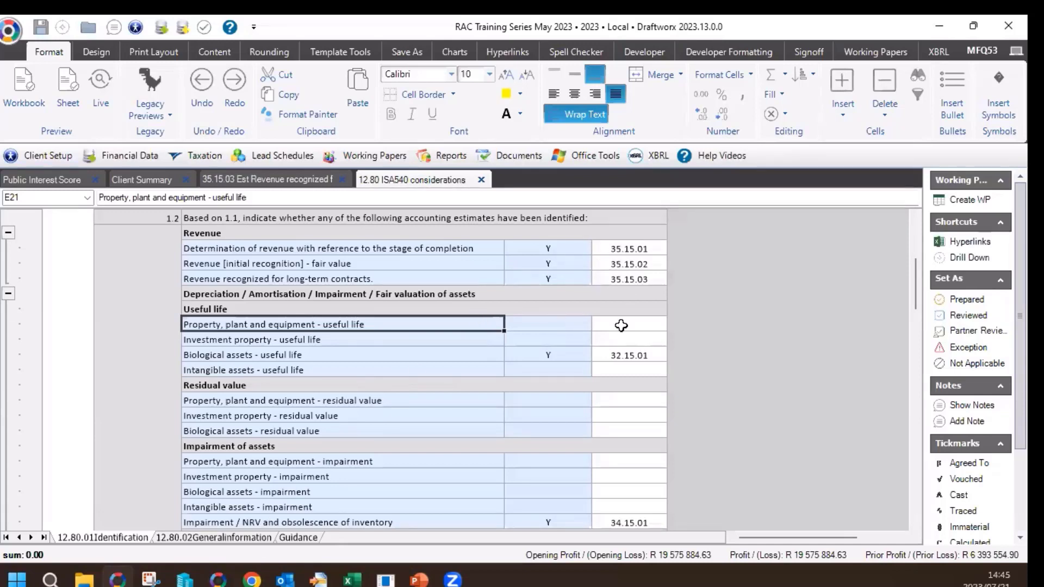
left_click(531, 325)
type("Y")
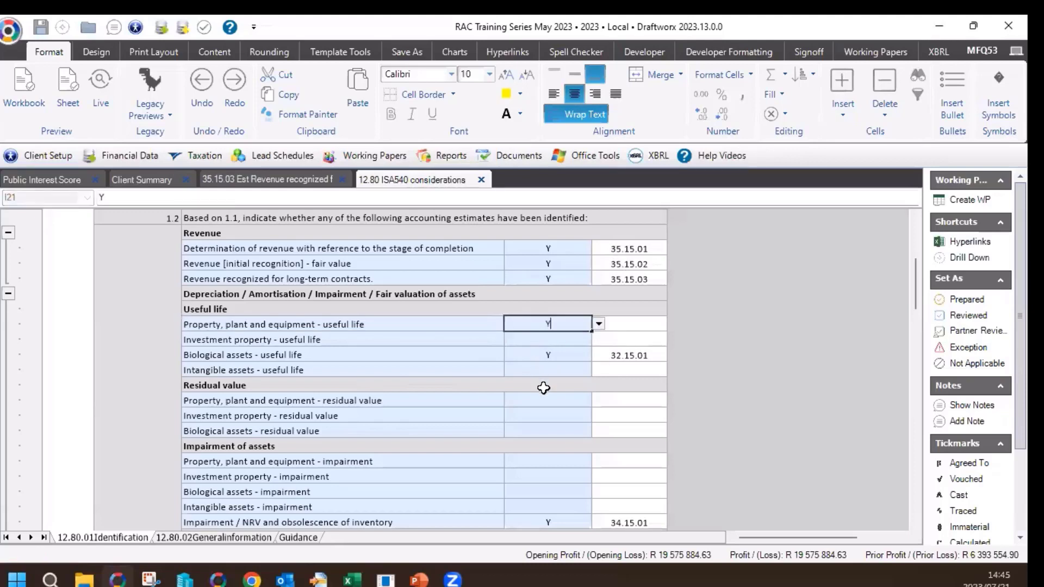
left_click(548, 403)
left_click(633, 331)
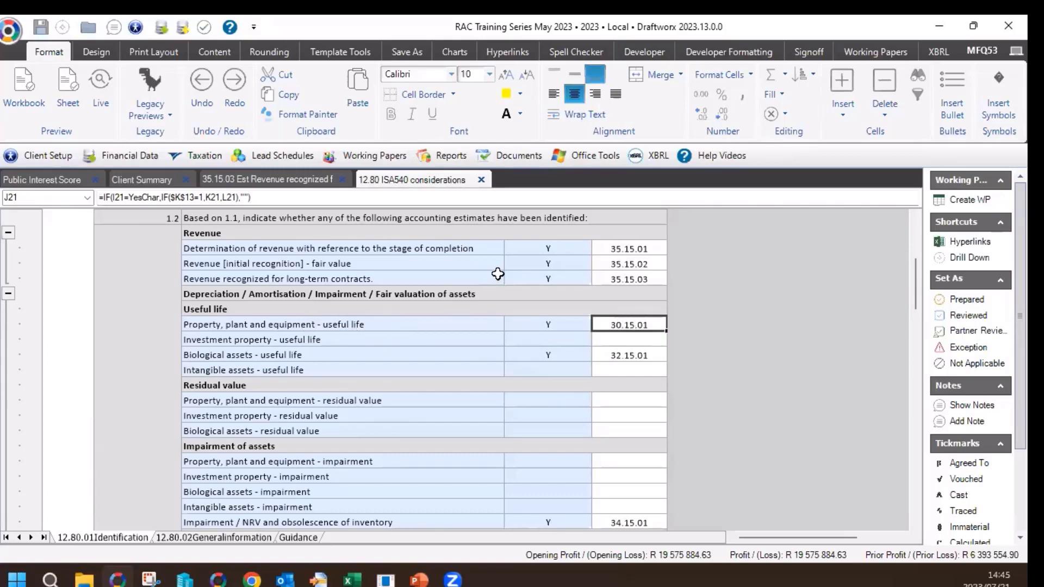
Examine the useful life, residual value and impairment estimate rows on the 12.80.01 Identification sheet.
scroll(531, 253, "down", 3)
scroll(531, 254, "down", 7)
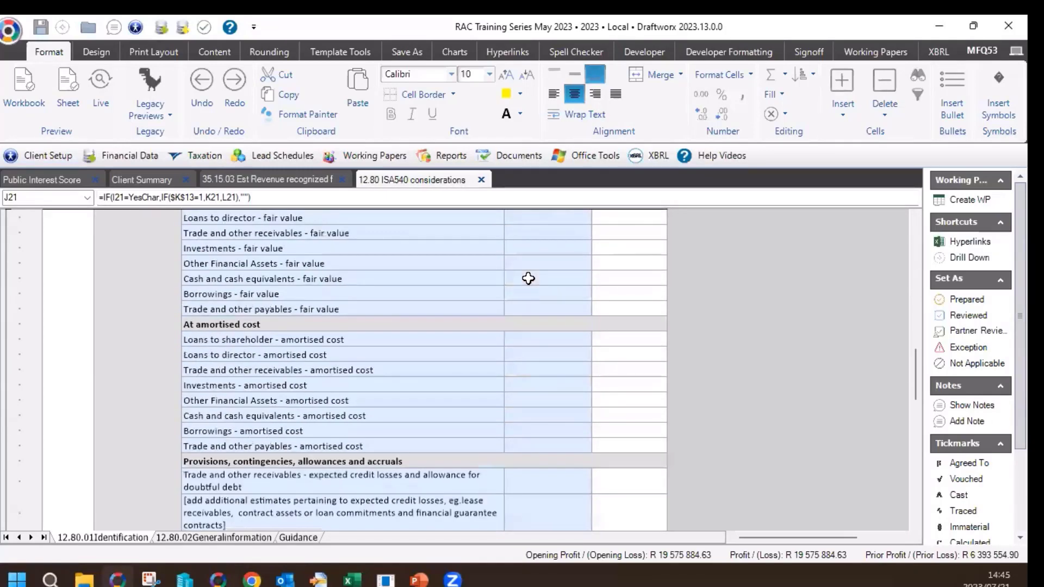
scroll(530, 275, "up", 7)
scroll(539, 286, "up", 3)
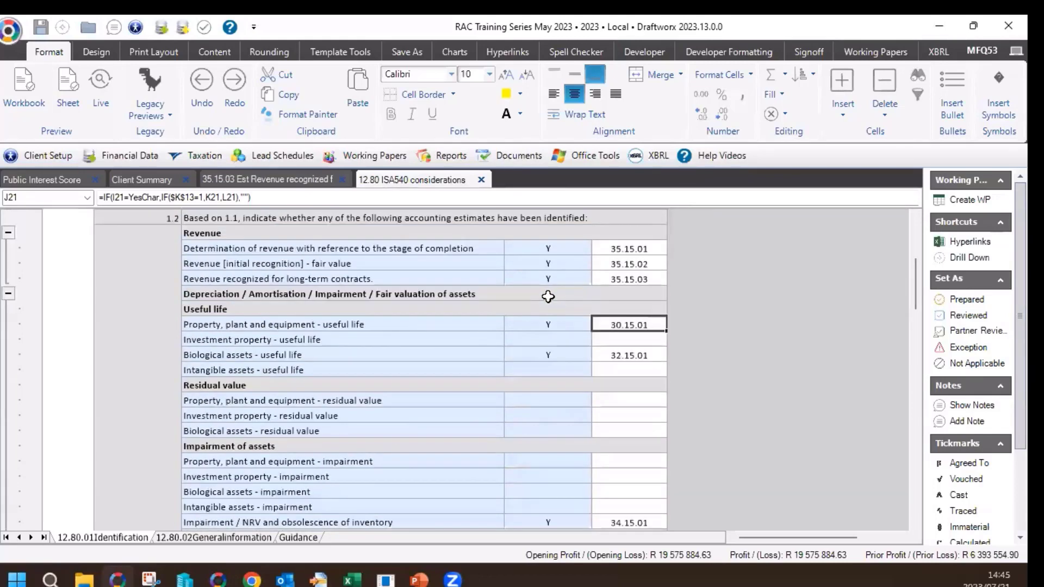
left_click(544, 358)
left_click(549, 403)
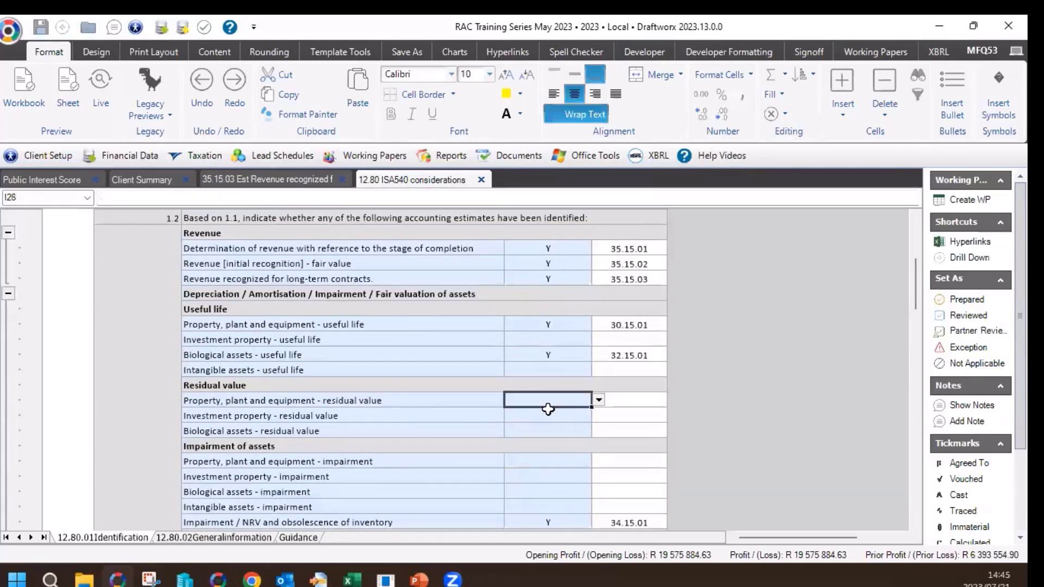
left_click(552, 419)
left_click(555, 433)
left_click(552, 461)
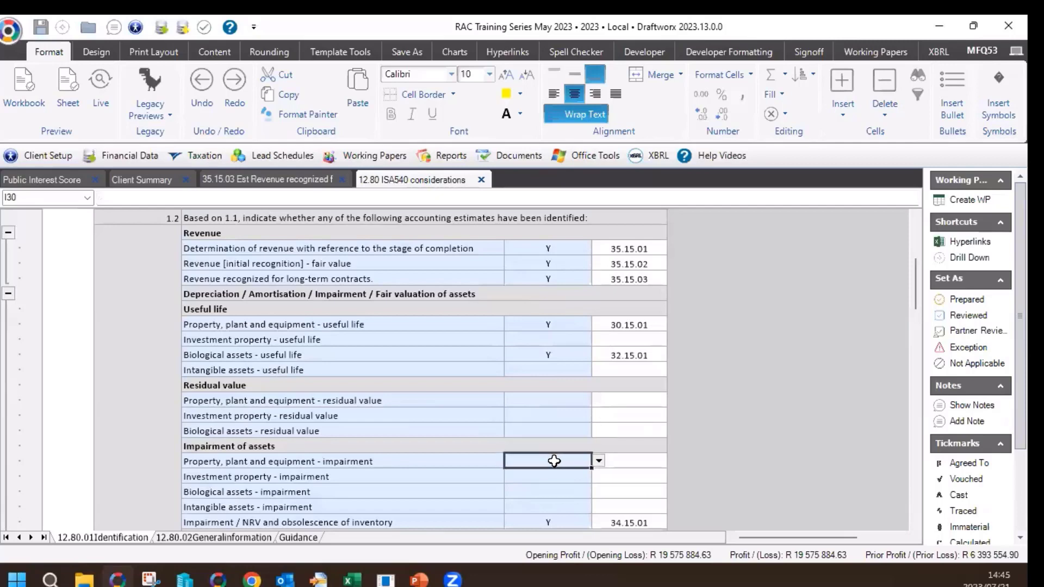
Review the fair value, amortised cost and provisions estimate rows on 12.80.01, and return to the start of the identification list.
scroll(553, 466, "down", 3)
left_click(554, 463)
scroll(554, 468, "down", 2)
left_click(554, 465)
scroll(554, 466, "down", 2)
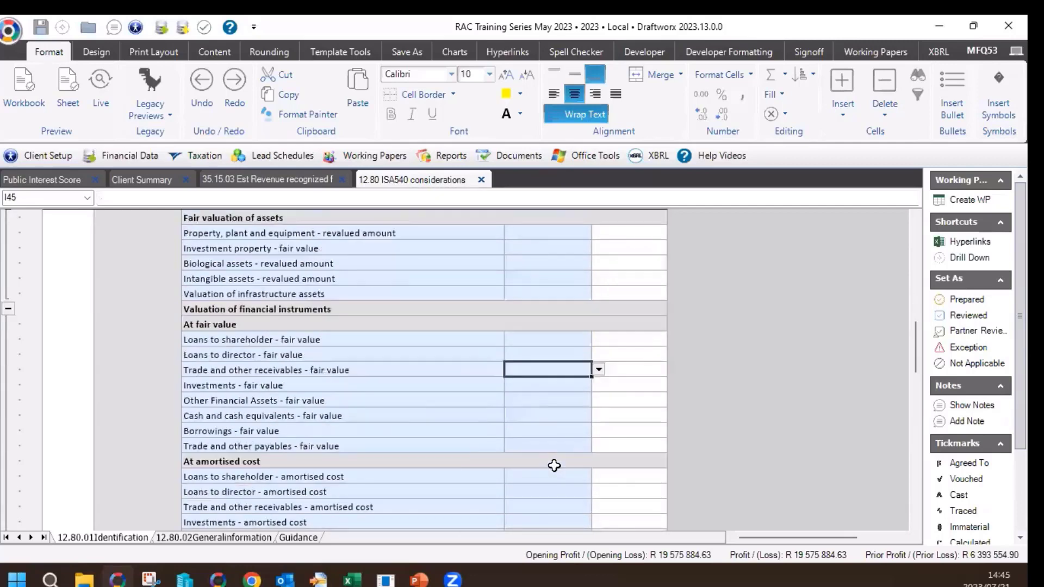
left_click(555, 464)
scroll(556, 466, "down", 1)
left_click(555, 465)
scroll(555, 465, "down", 1)
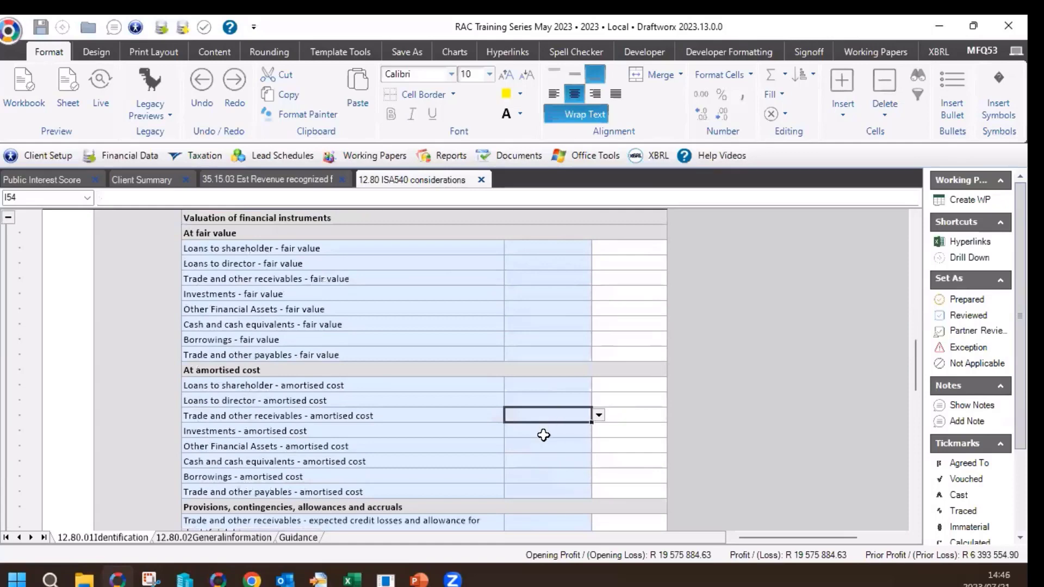
scroll(544, 435, "down", 2)
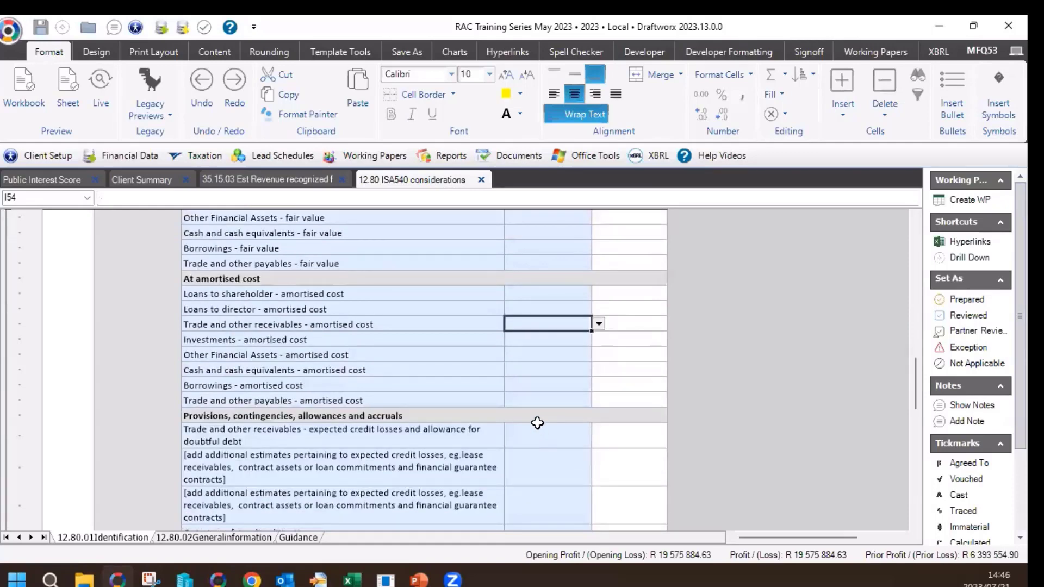
scroll(525, 298, "up", 12)
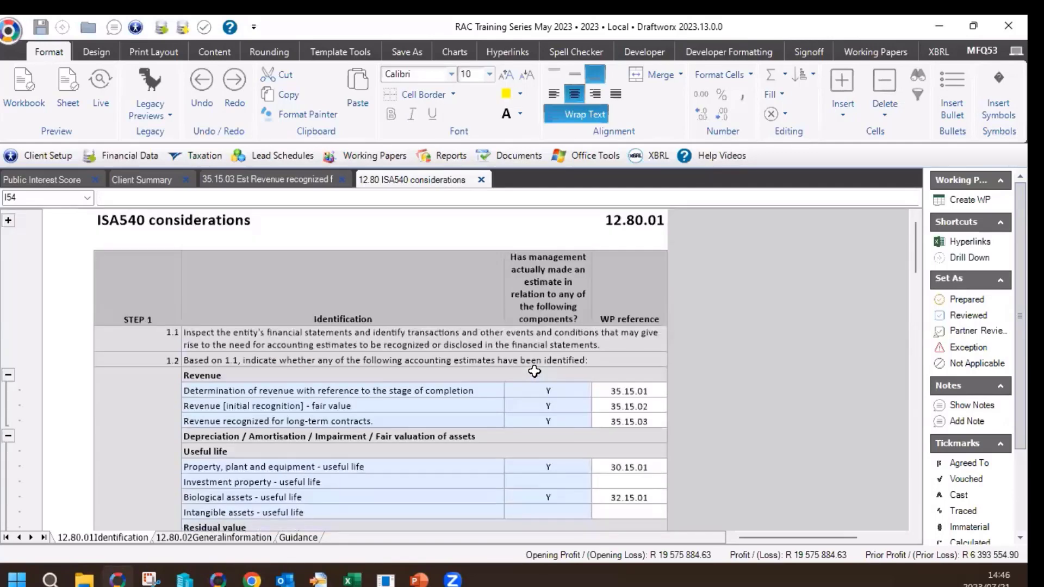
Show the 12.80.02 General information sheet with its 2.2.1 table on the experience and competence of those making the estimates.
left_click(200, 538)
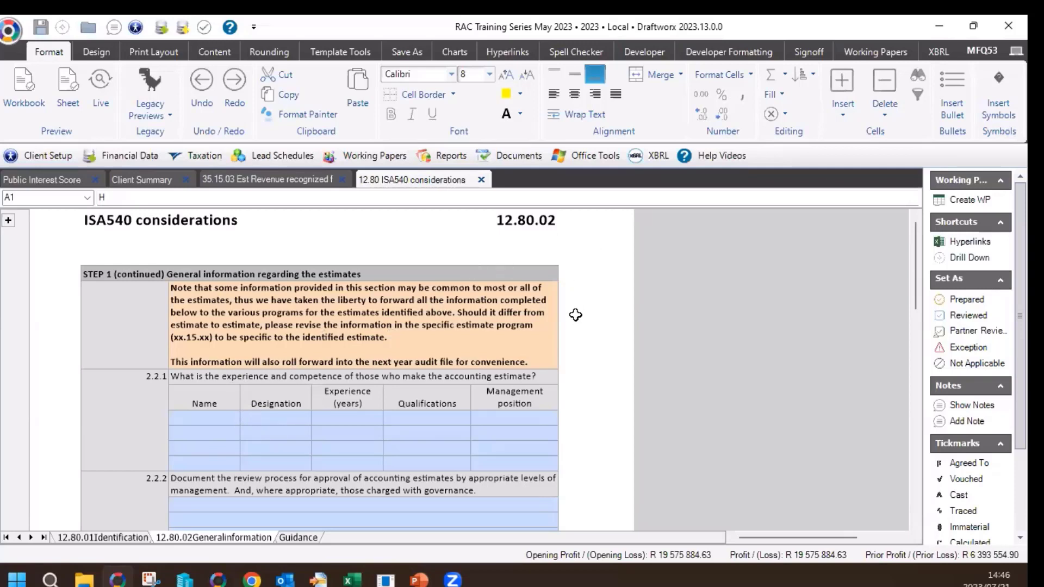
left_click(122, 396)
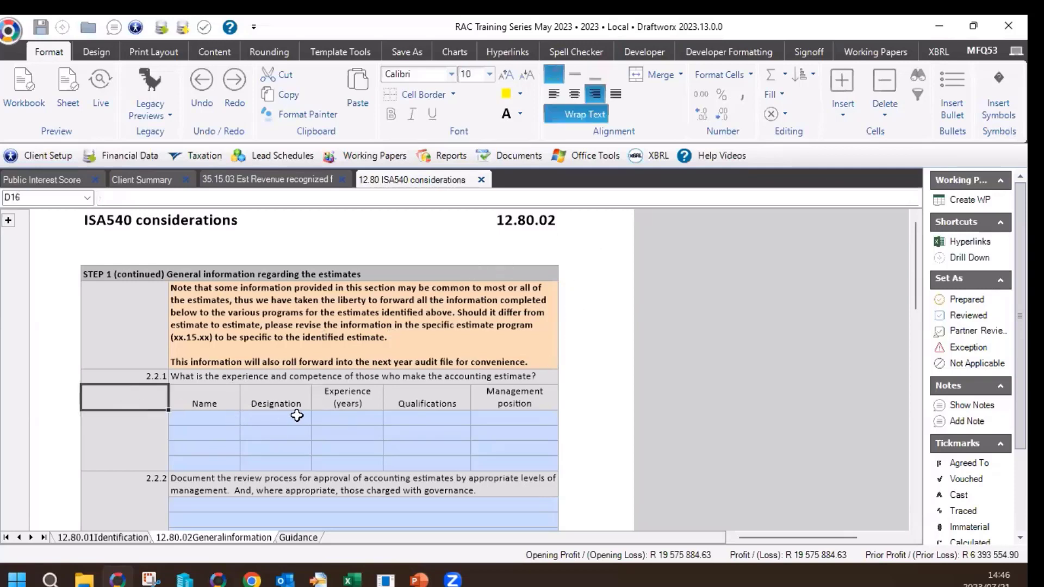
scroll(297, 416, "down", 1)
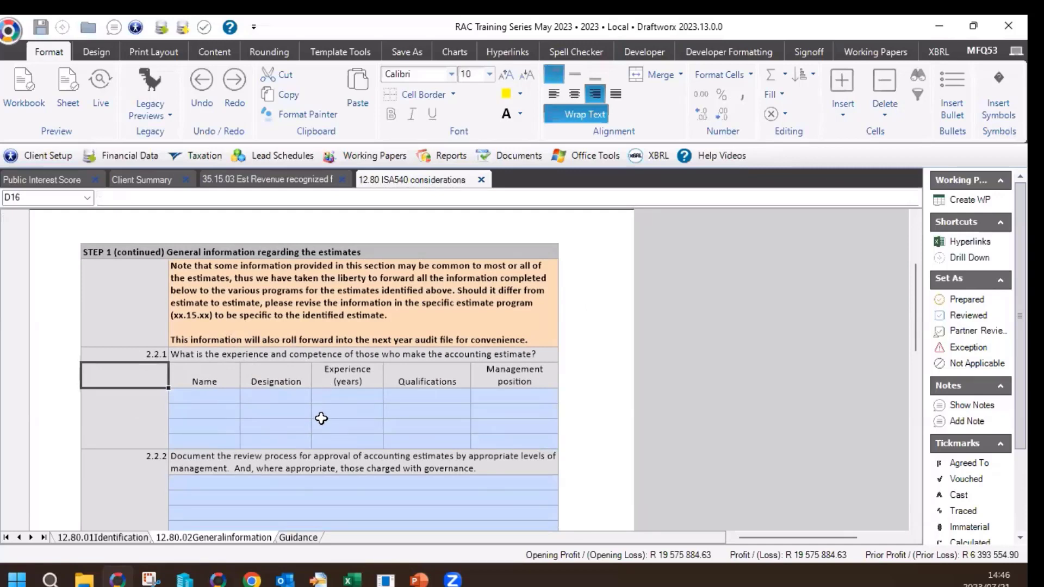
Enter the first names of four people in the Name column of the 2.2.1 experience and competence table.
left_click_drag(210, 396, 211, 442)
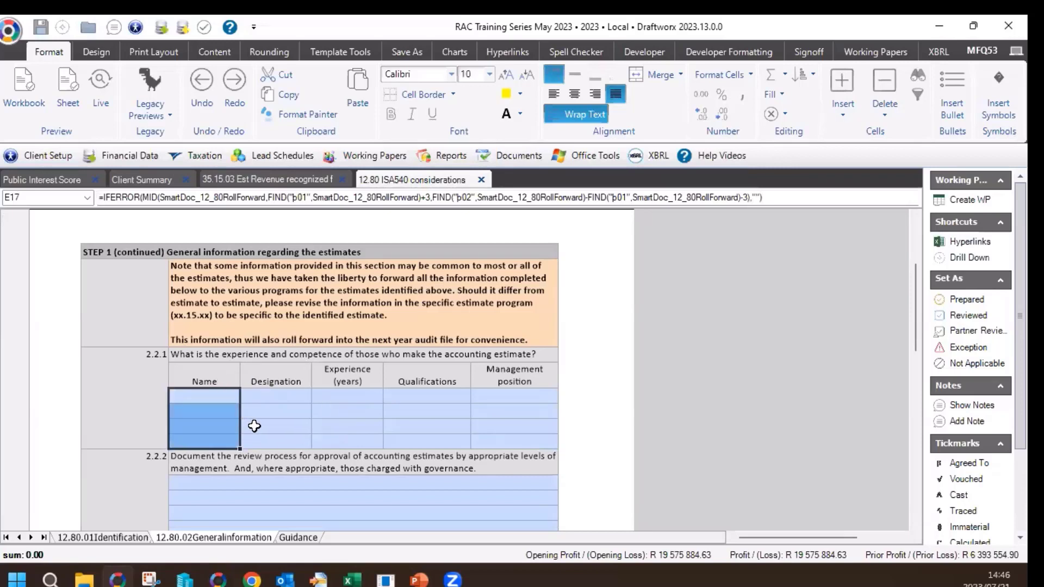
type("Leon")
key("Return")
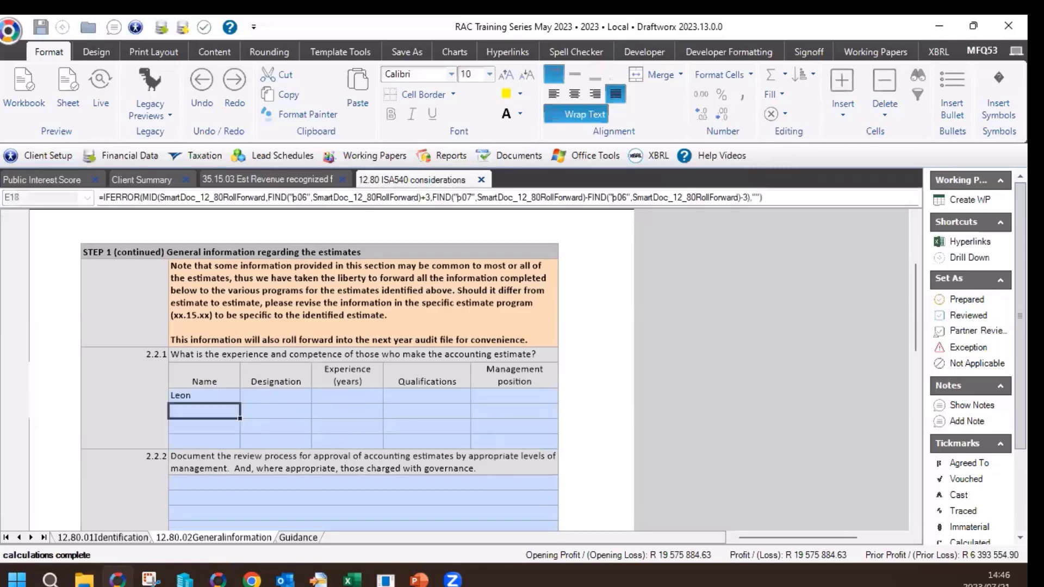
type("S")
type("Damien")
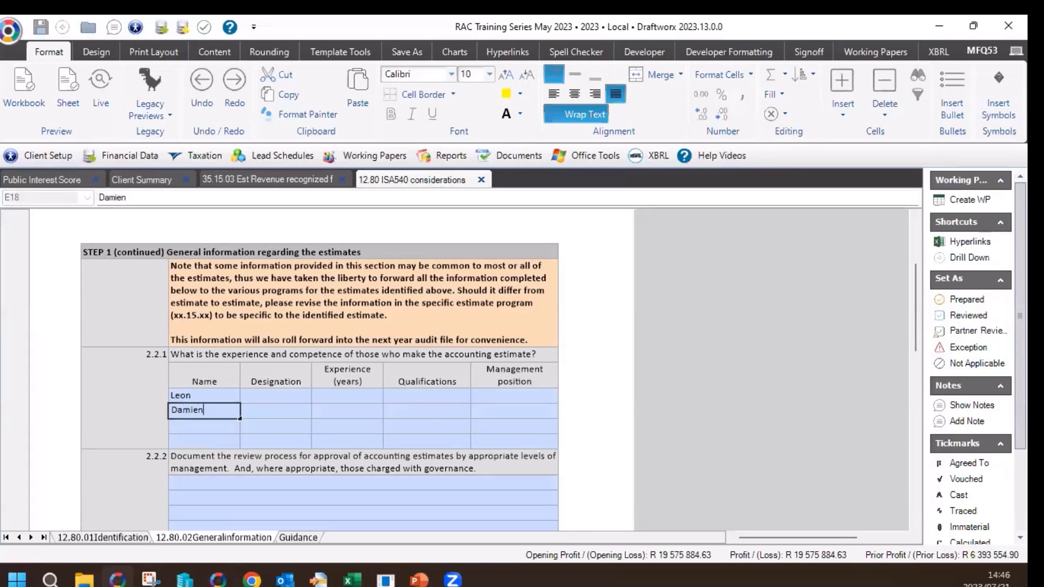
key("Return")
type("Bianca")
key("Return")
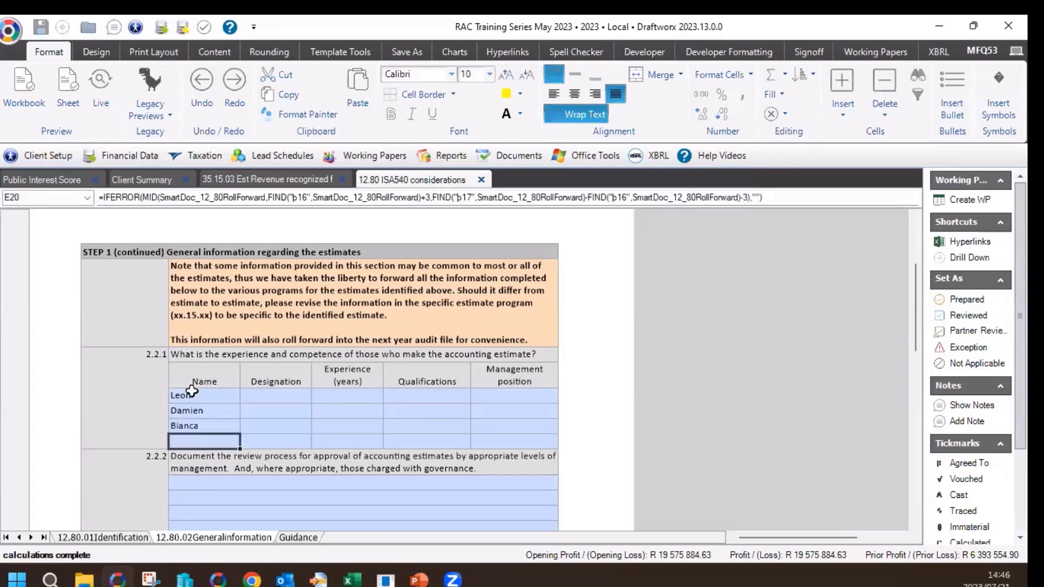
type("Daleen")
key("Return")
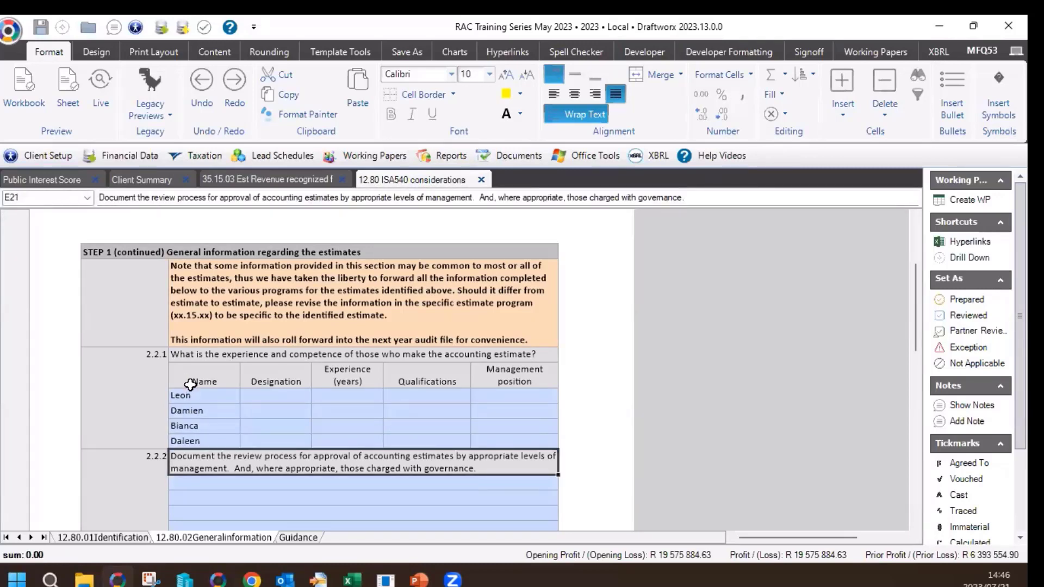
Examine the first person's row in 2.2.1 and the documentation questions from 2.2.2 through 2.2.14 with their answer lines.
left_click_drag(200, 396, 532, 405)
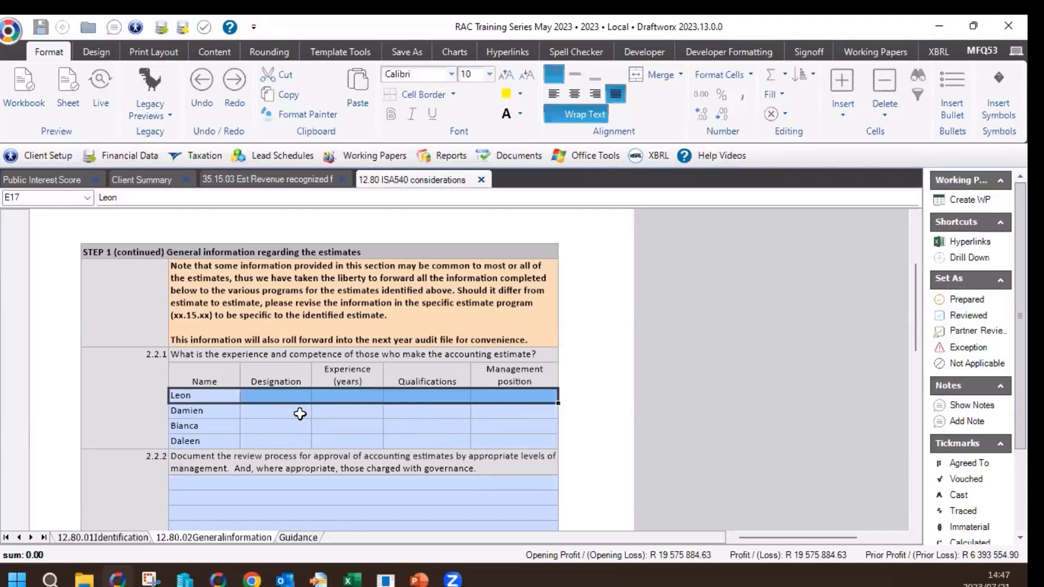
scroll(256, 386, "down", 1)
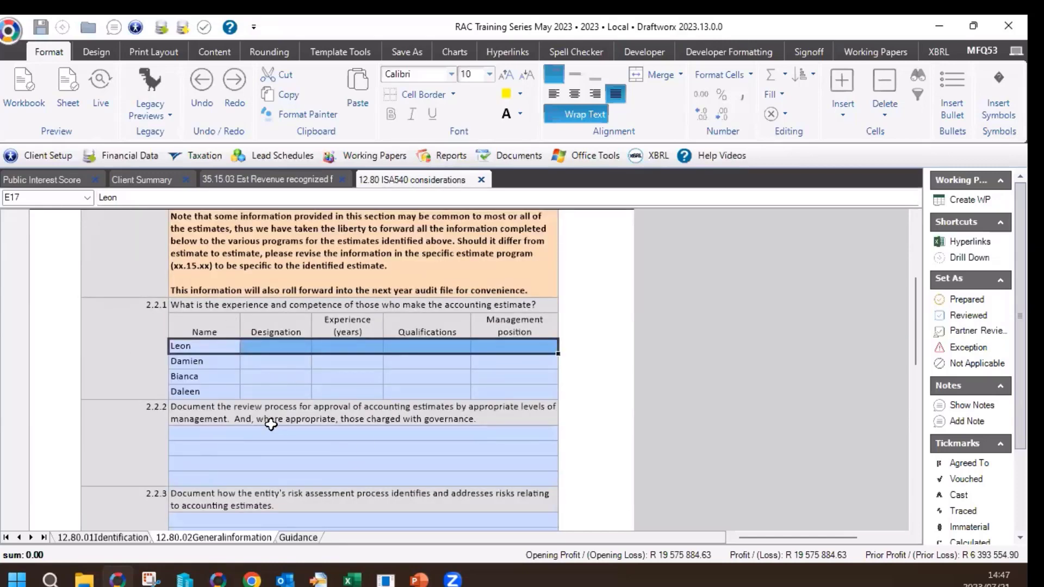
scroll(271, 424, "down", 3)
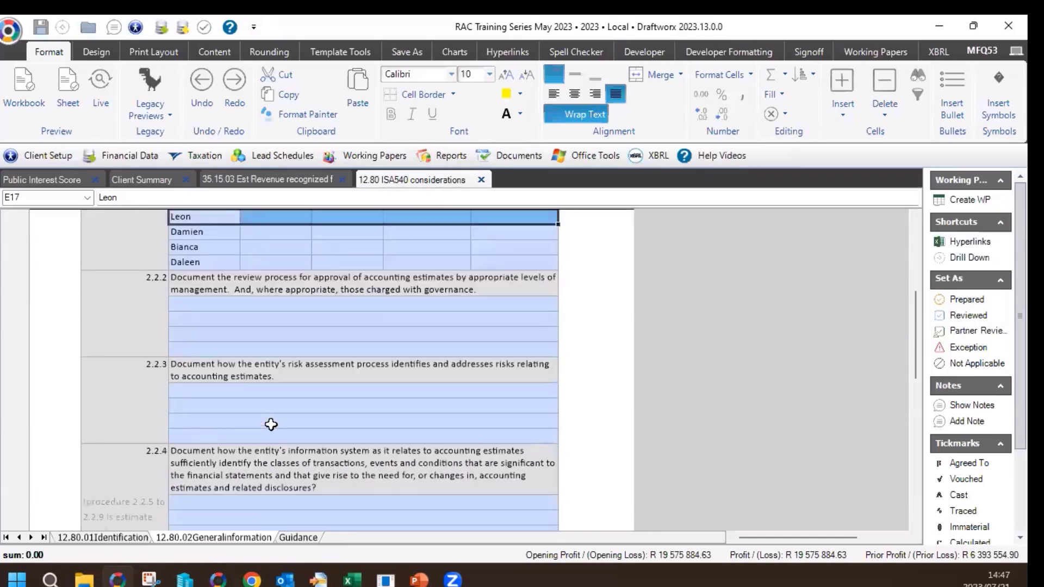
left_click(200, 308)
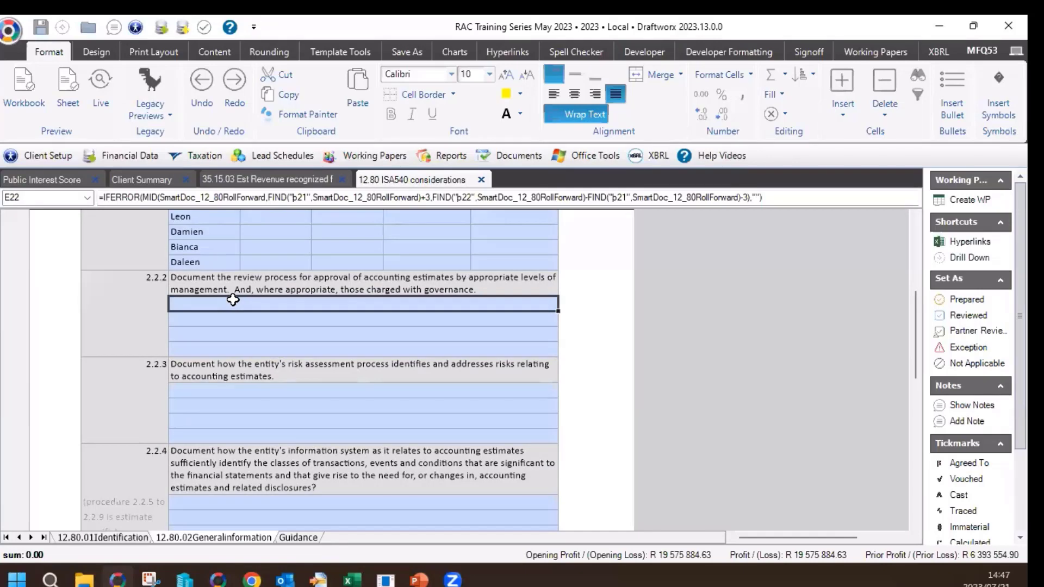
scroll(232, 300, "down", 15)
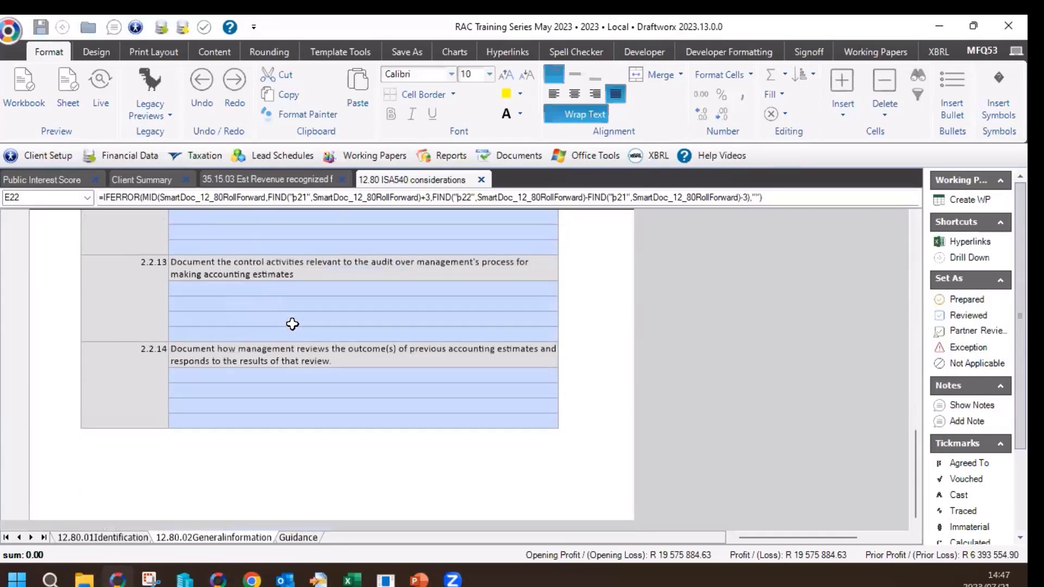
left_click(229, 377)
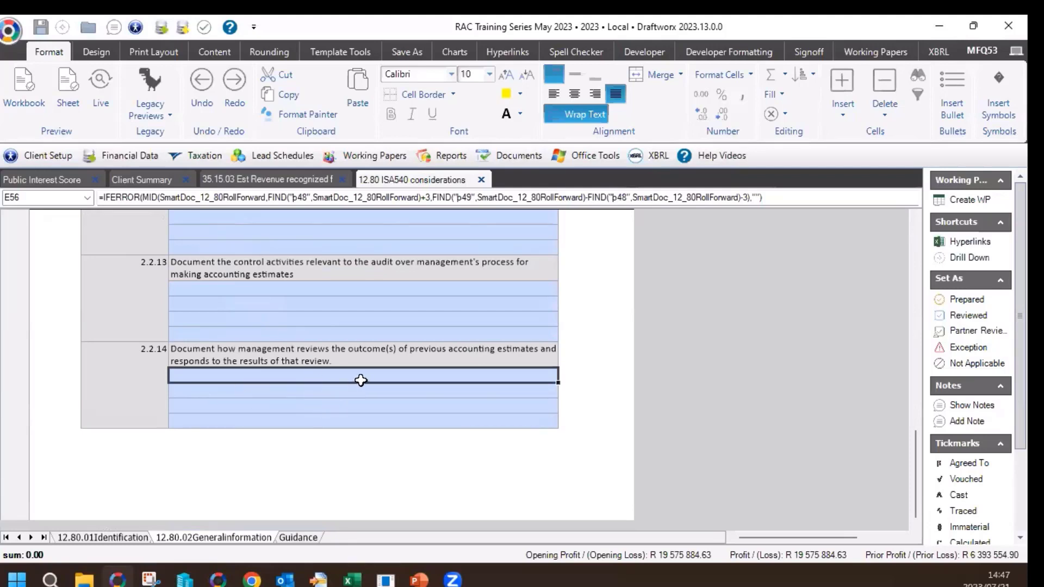
left_click(344, 358)
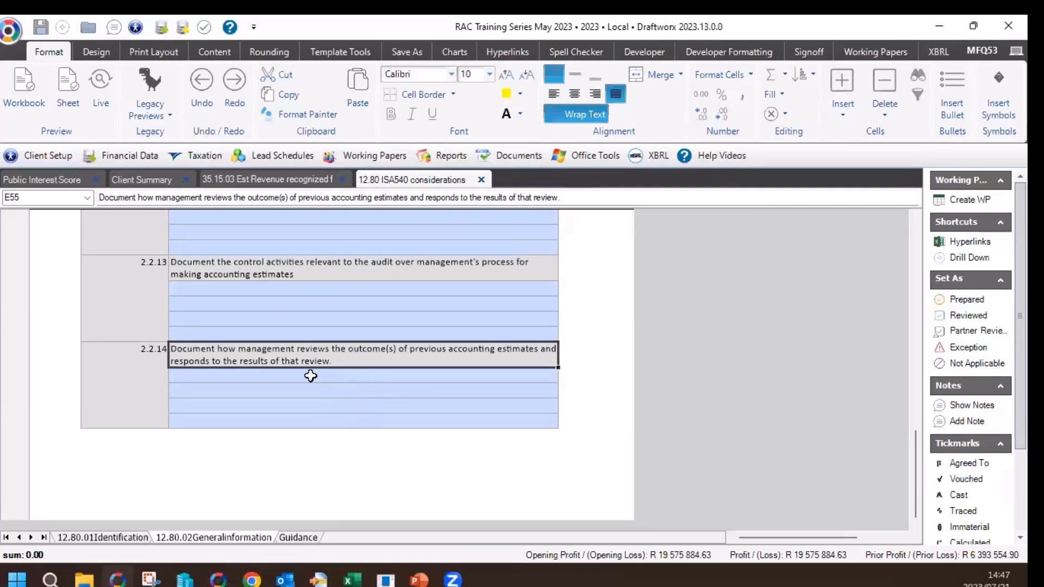
left_click(338, 377)
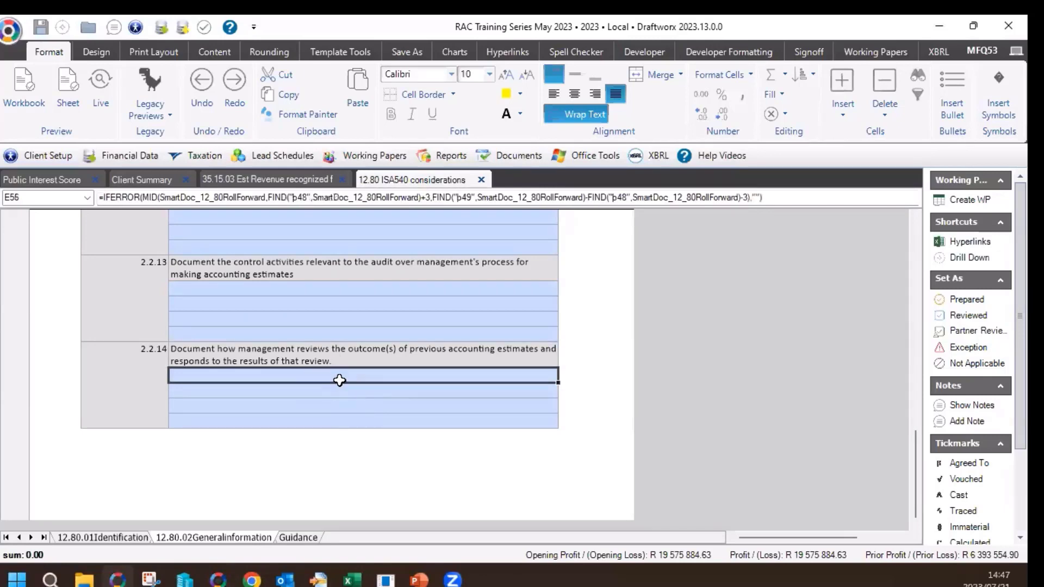
left_click(338, 365)
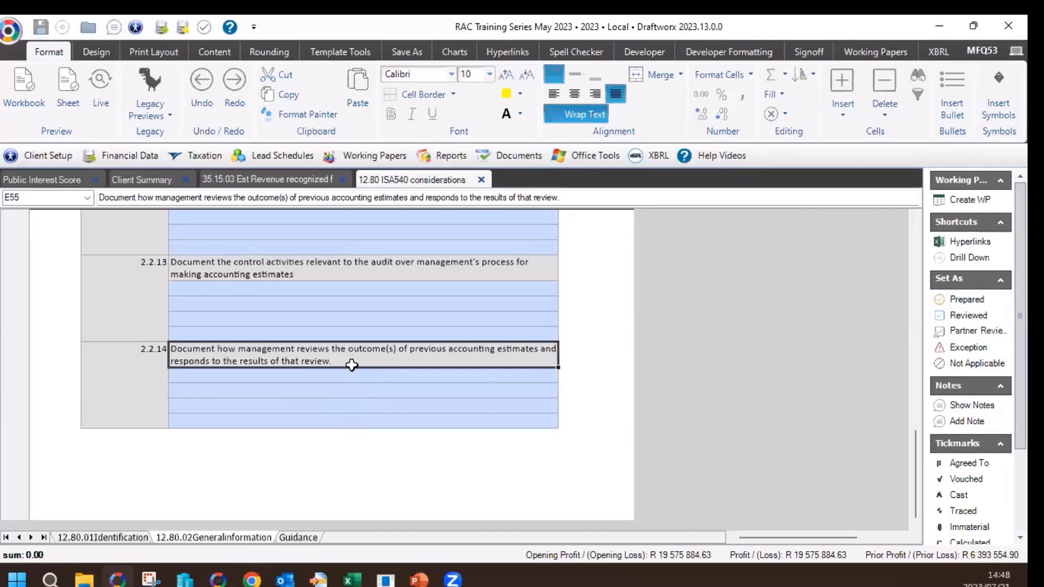
left_click(319, 372)
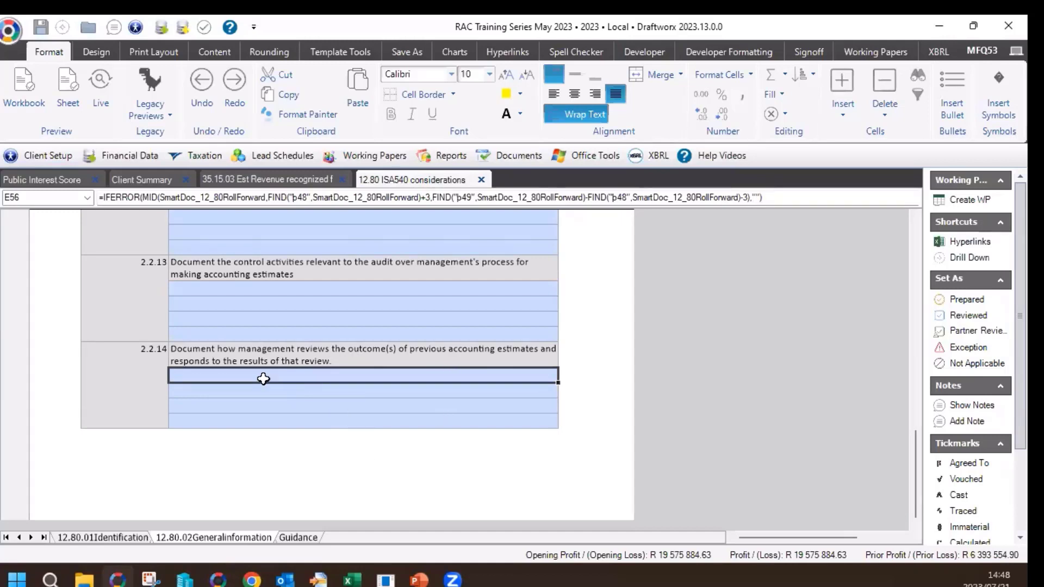
left_click_drag(262, 377, 264, 422)
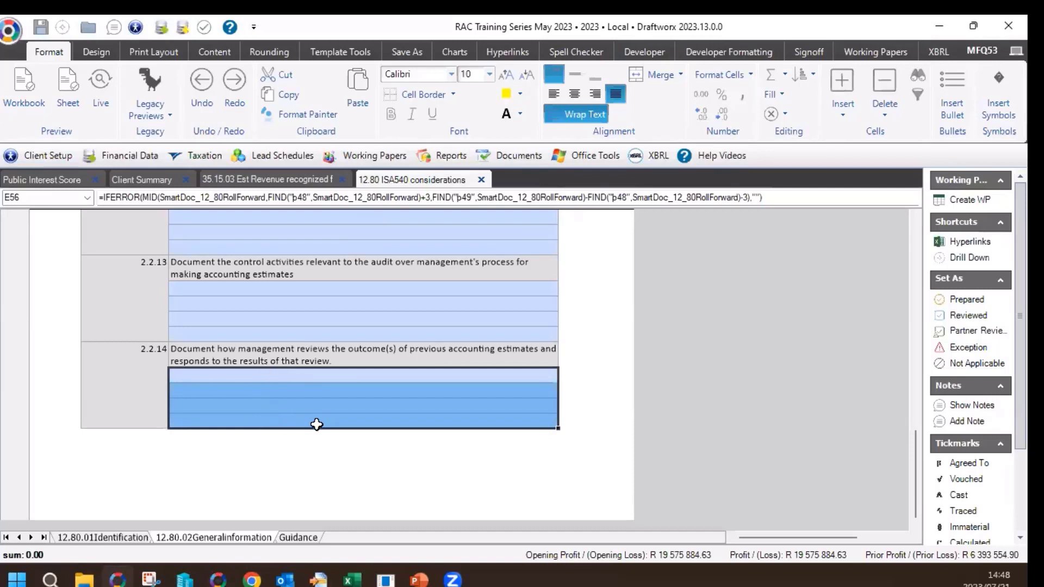
Fill the four answer lines of 2.2.14 with each person's first name followed by "does".
left_click(297, 378)
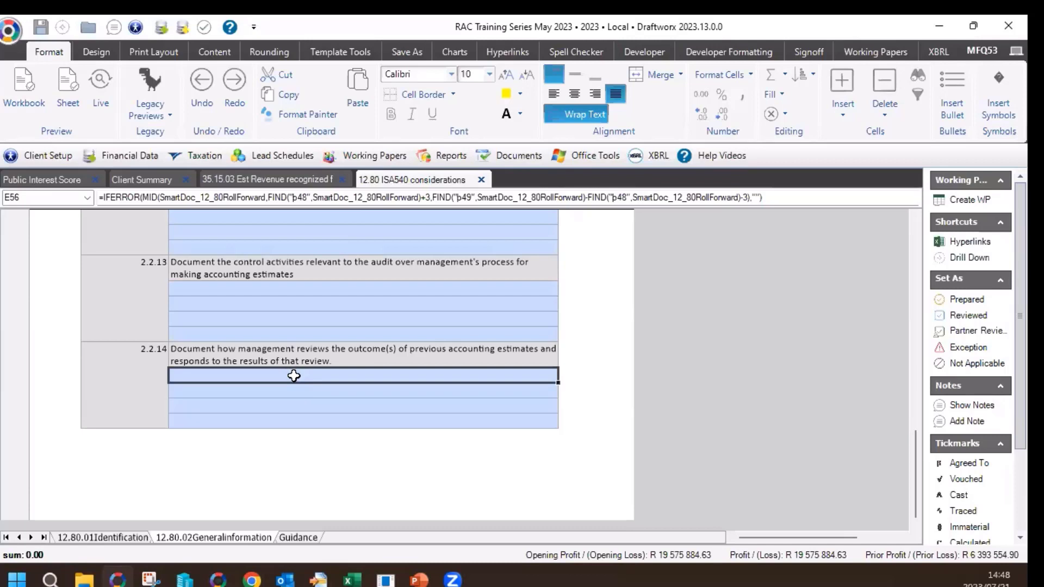
type("Leon does")
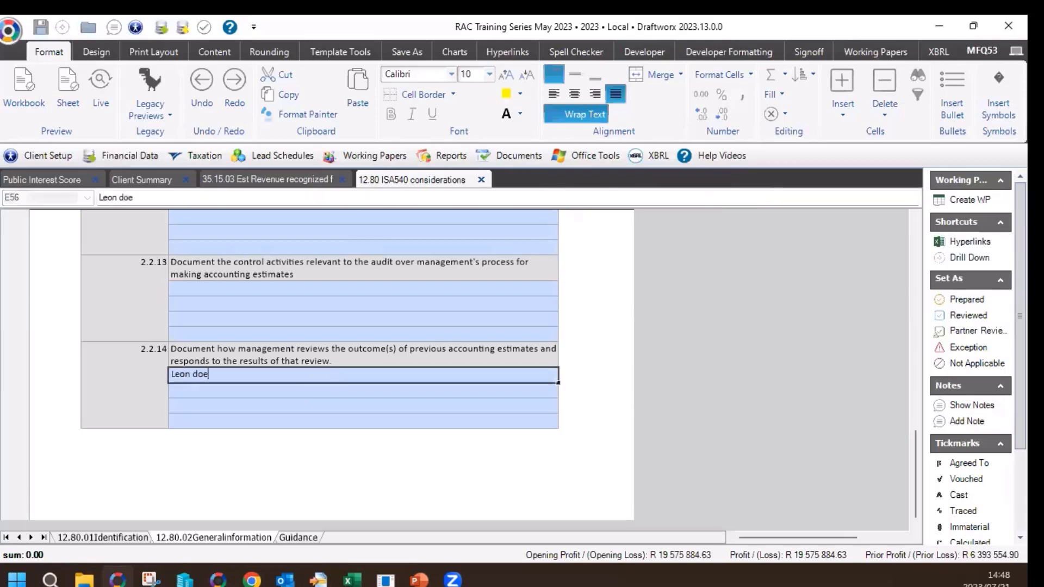
key("Return")
type("Bianca ")
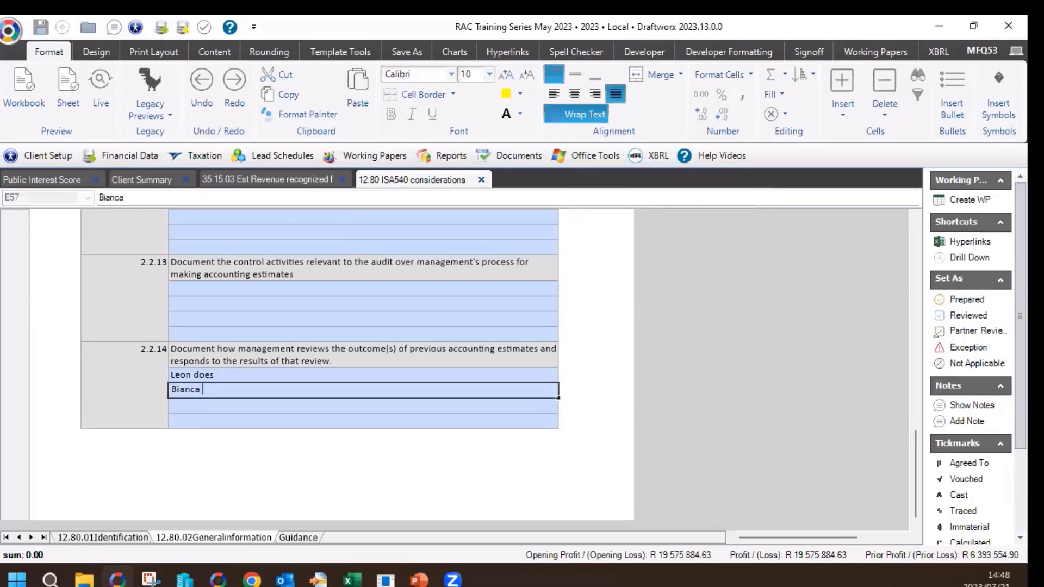
type("doen")
key("BackSpace")
type("s")
key("Return")
type("Damien")
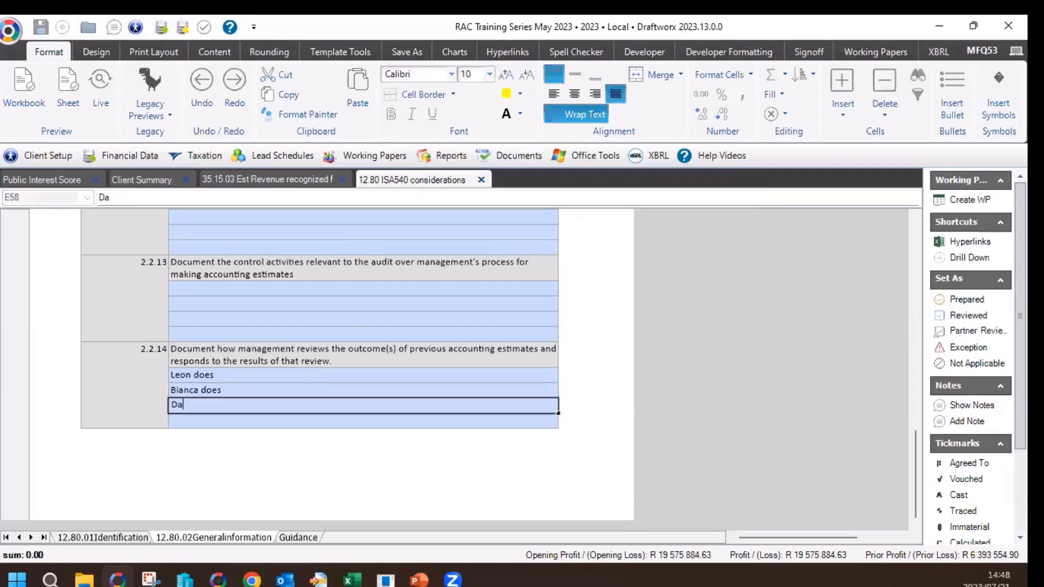
key("Return")
type("D")
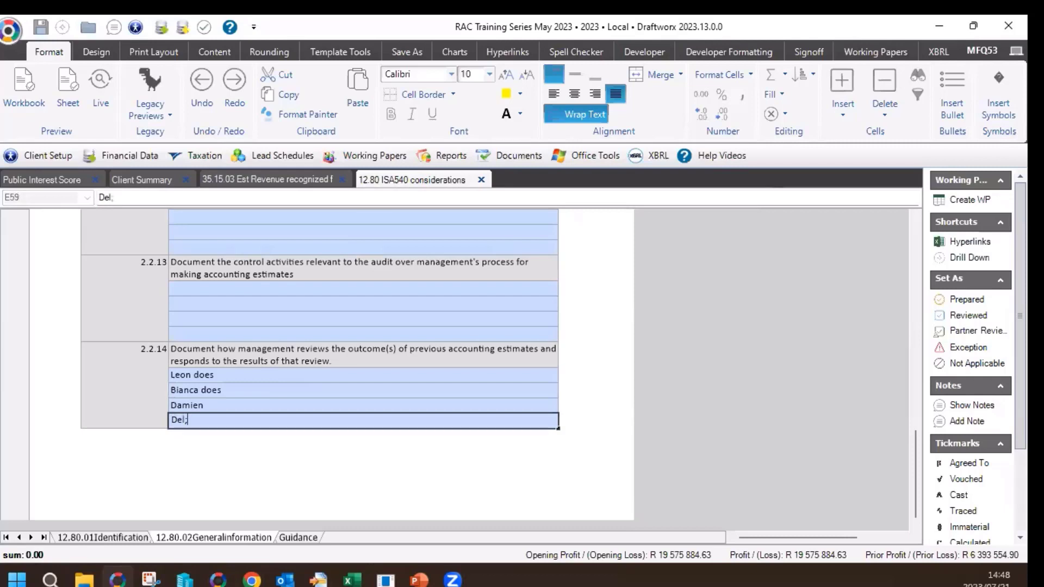
type("aleen does")
key("Up")
key("F2")
type("does")
key("Return")
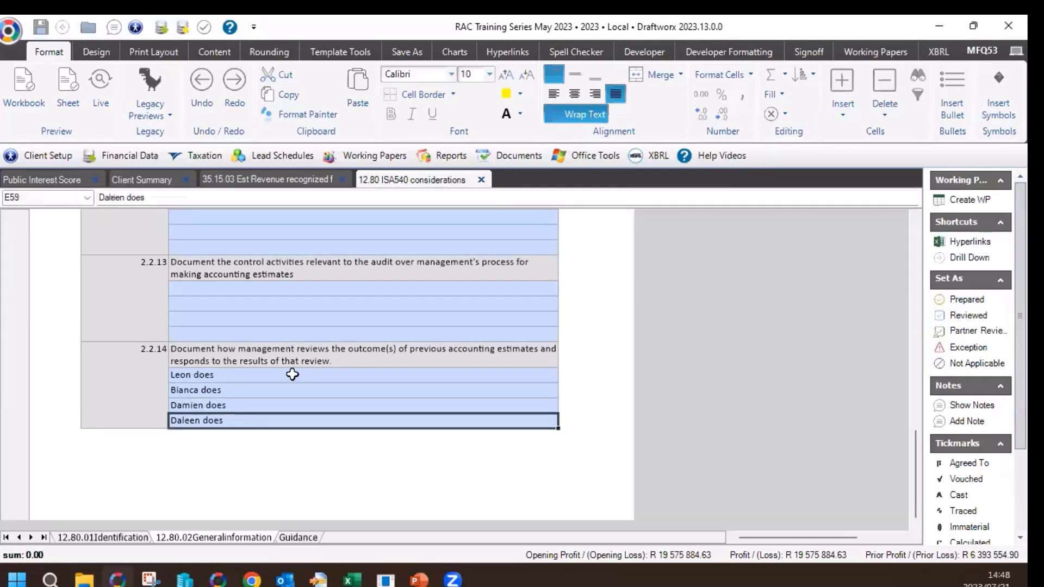
Show the Guidance sheet of the 12.80 ISA540 considerations working paper.
scroll(433, 292, "up", 10)
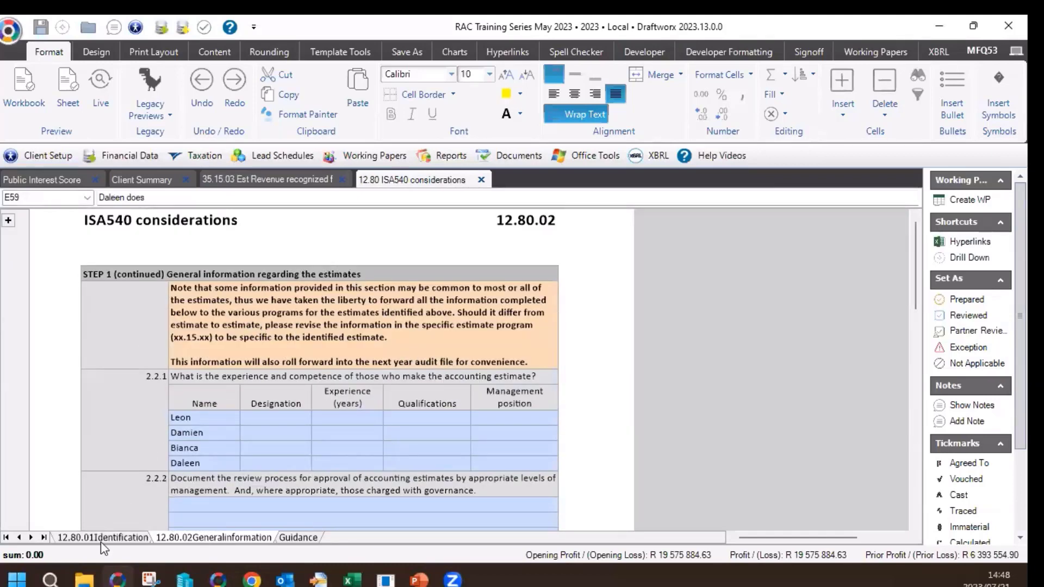
left_click(303, 534)
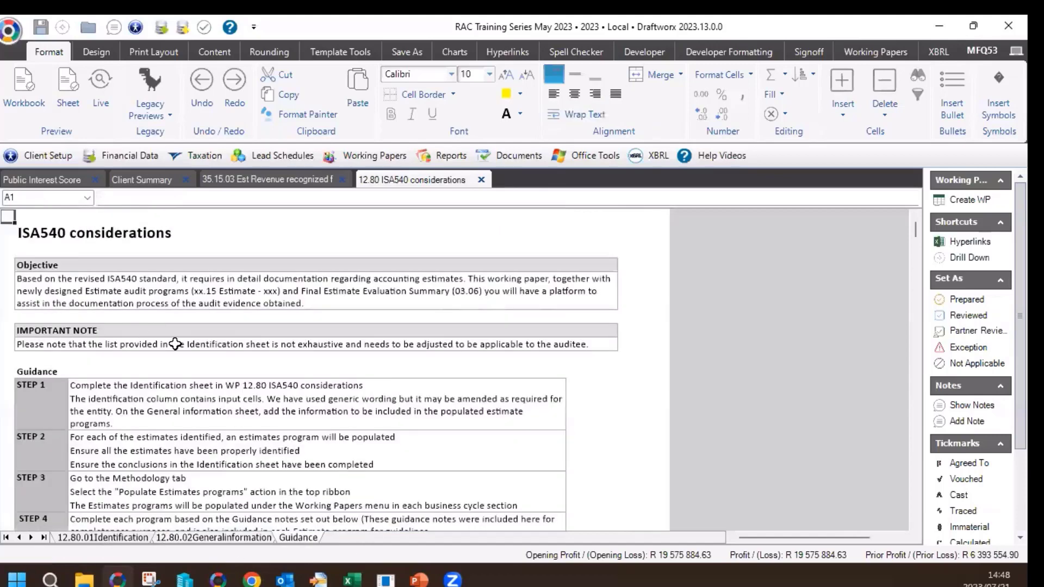
Read the guidance STEP 1 to STEP 4 on the Guidance sheet and highlight their step labels.
scroll(136, 348, "down", 3)
scroll(140, 359, "down", 3)
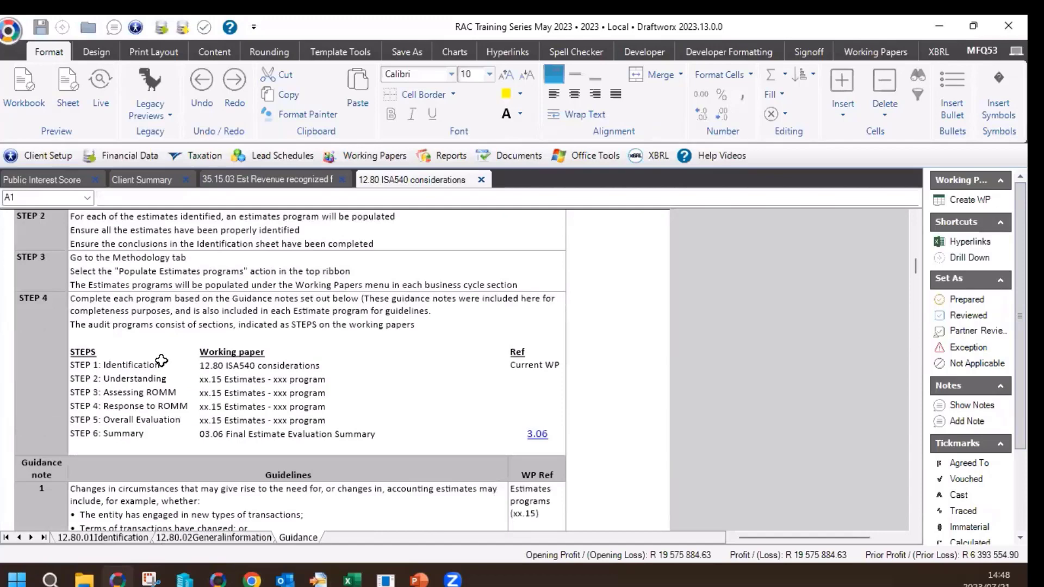
scroll(161, 361, "up", 2)
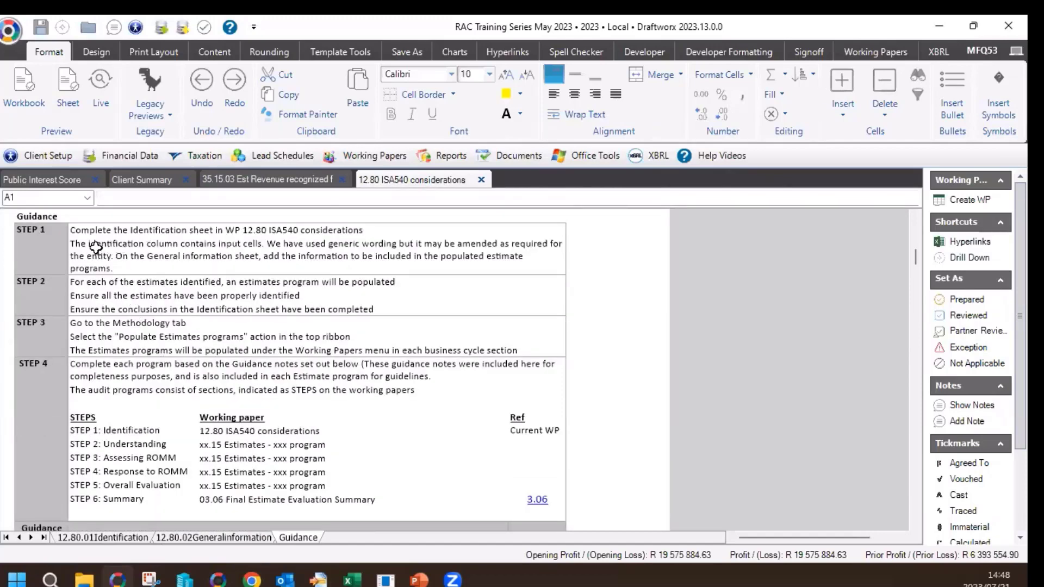
left_click_drag(39, 252, 37, 419)
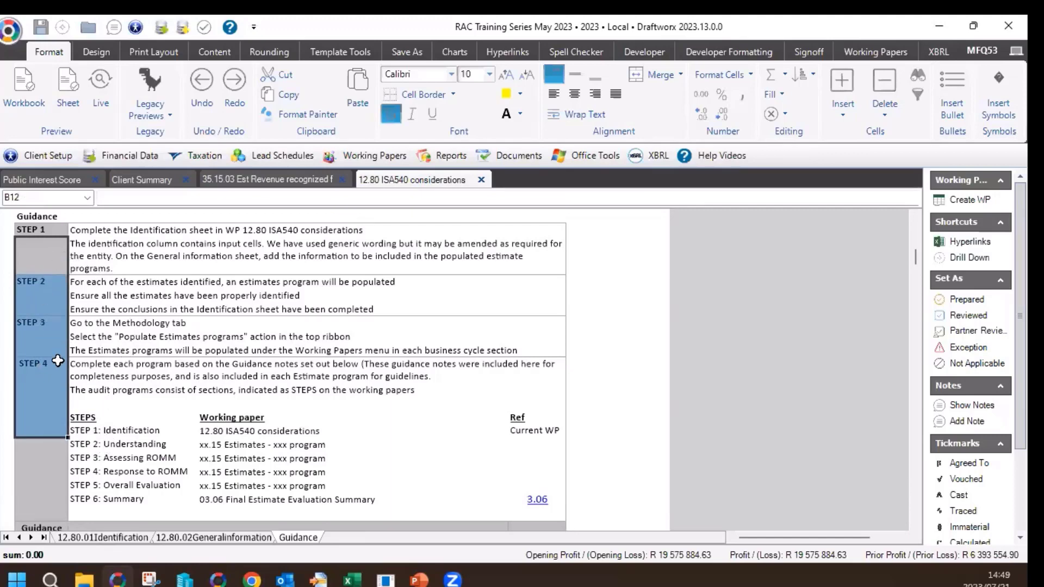
Review the estimates list on the 12.80.01 Identification sheet and the questions on the 12.80.02 General information sheet down to 2.2.14.
left_click(98, 539)
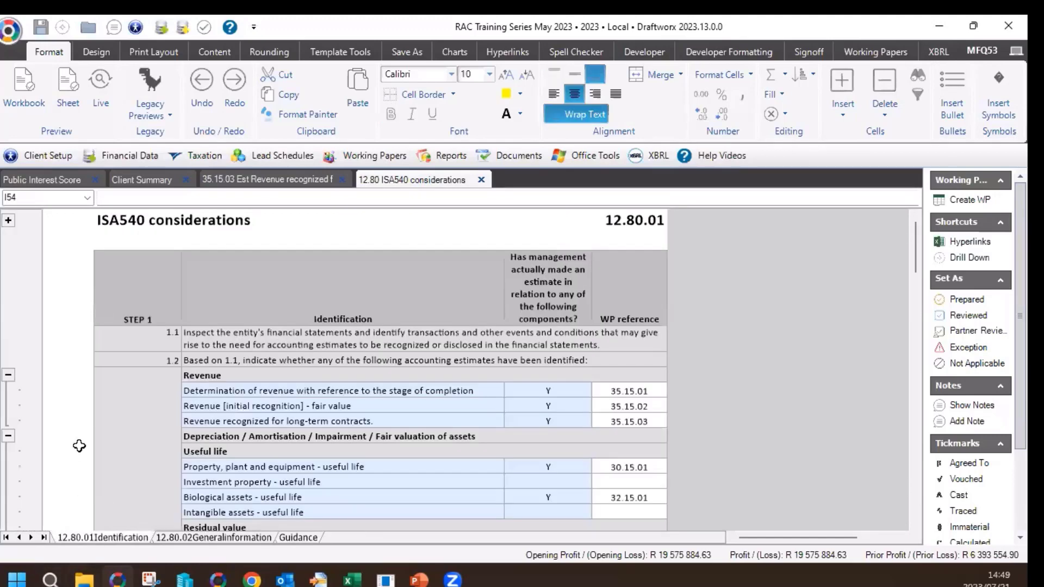
scroll(135, 273, "down", 20)
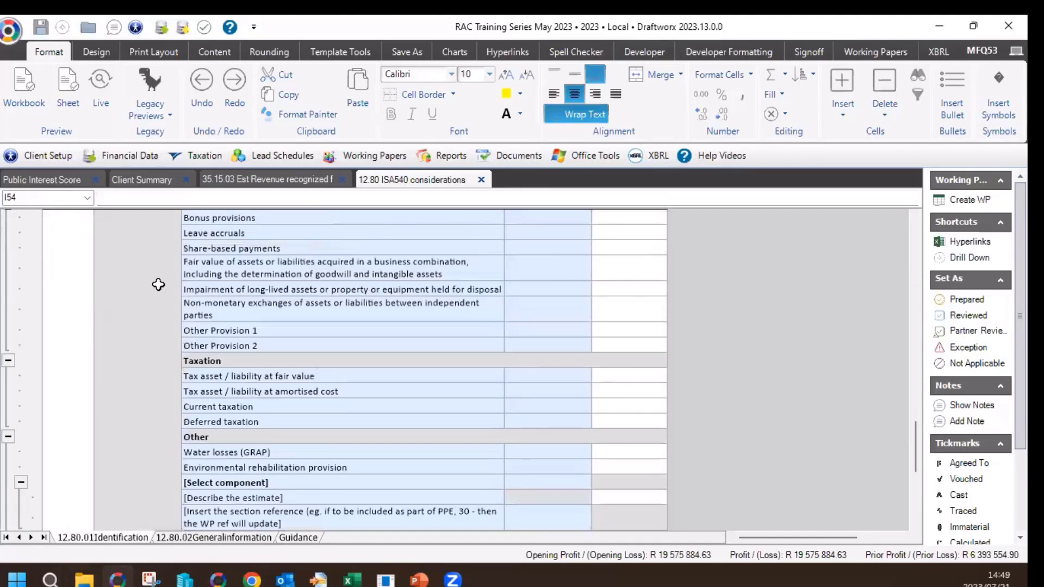
scroll(162, 266, "down", 3)
left_click(175, 539)
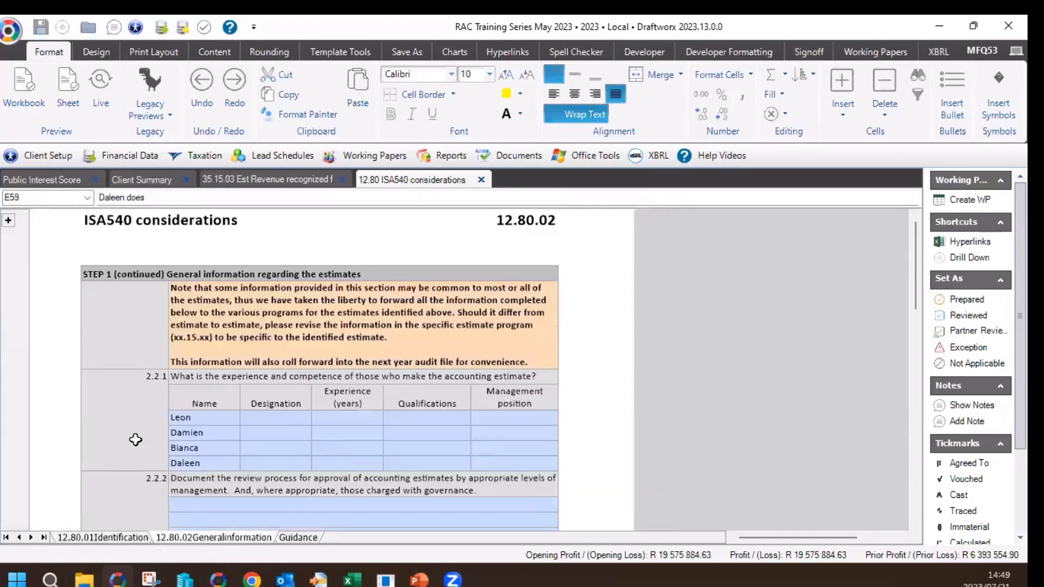
scroll(148, 364, "down", 5)
scroll(149, 369, "down", 6)
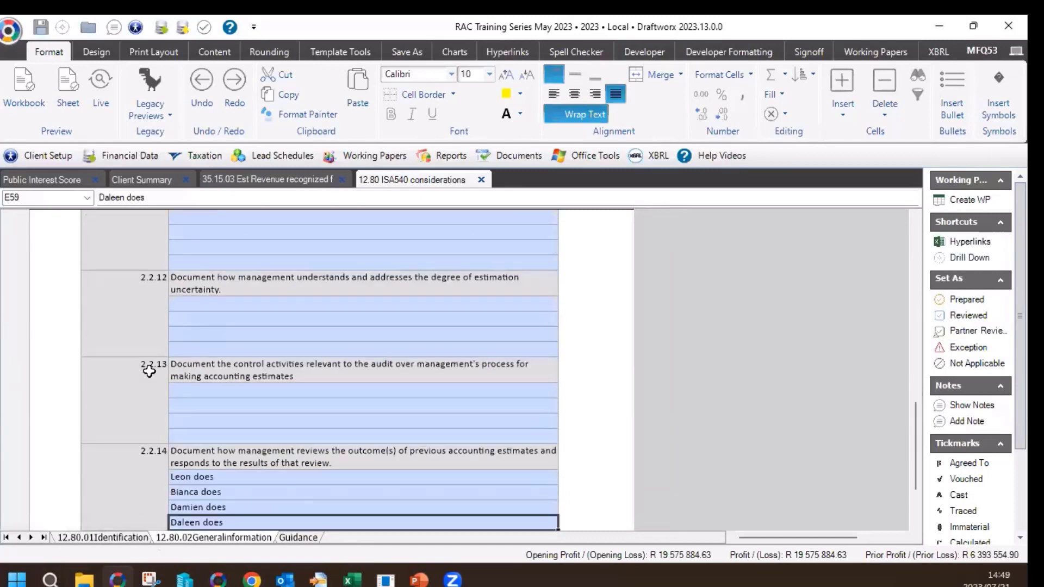
Return to the Guidance sheet and highlight the STEP 2 line about populating an estimates program for each identified estimate.
left_click(299, 538)
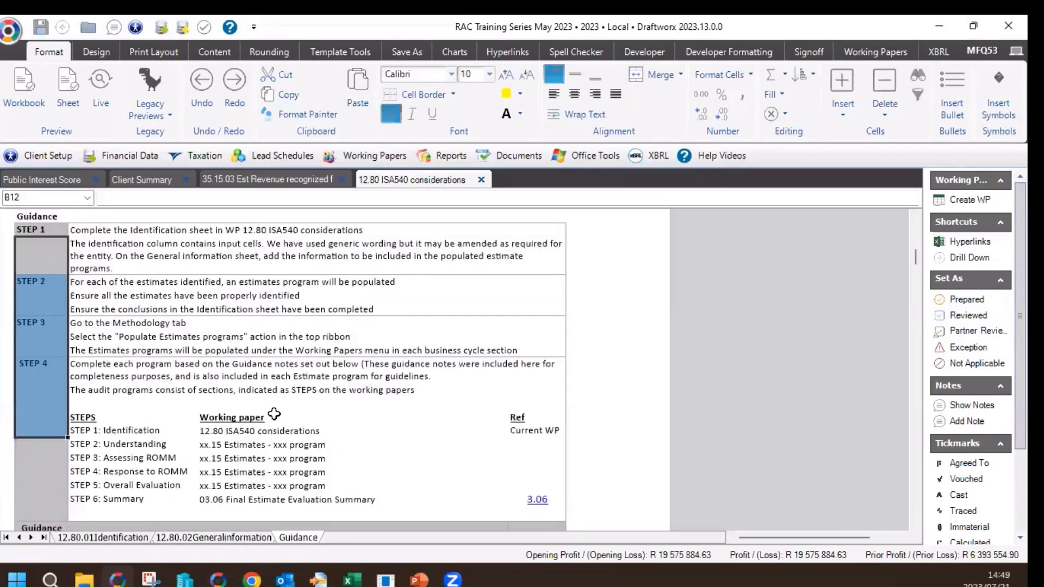
scroll(274, 415, "up", 1)
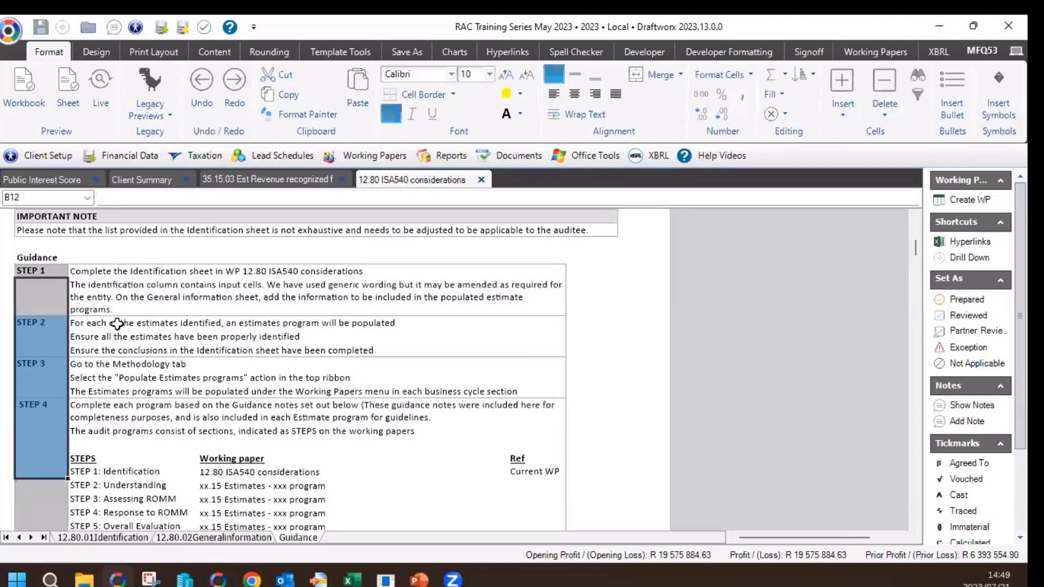
left_click(54, 347)
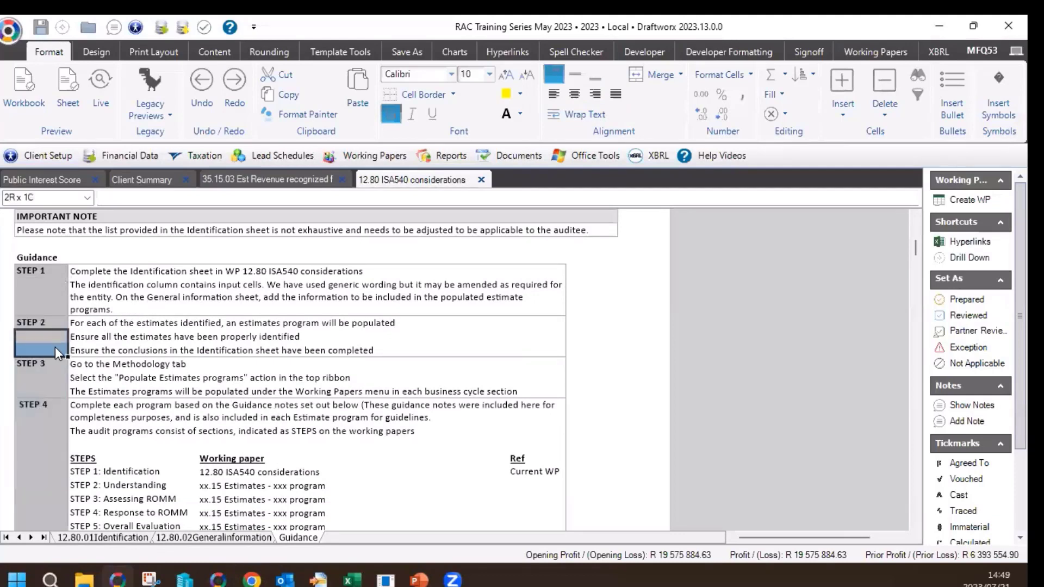
left_click(110, 333)
left_click(184, 327)
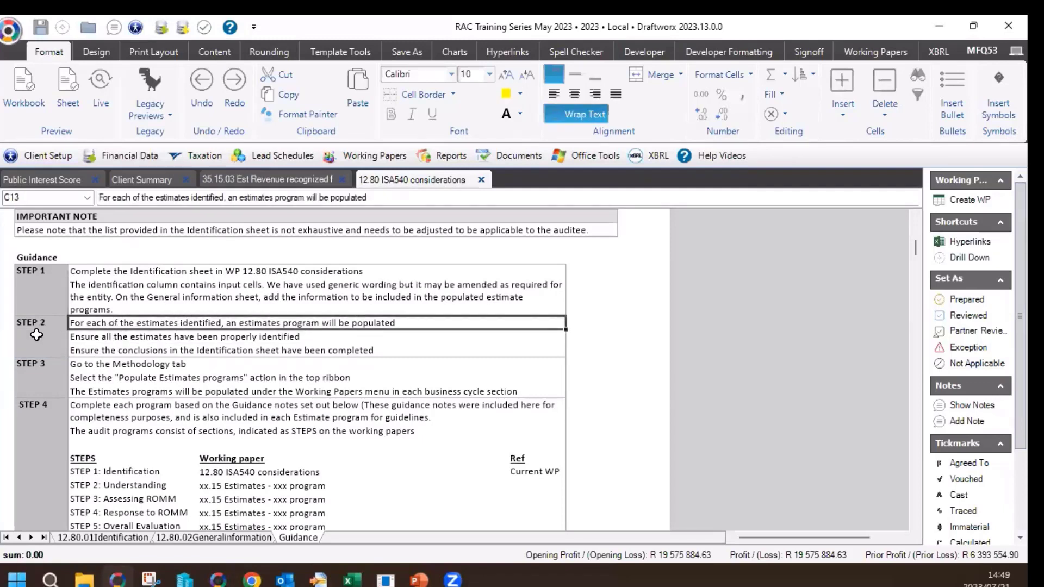
Highlight guidance STEP 1 and STEP 3, and bring the Populate Estimates command into view.
left_click_drag(50, 276, 106, 311)
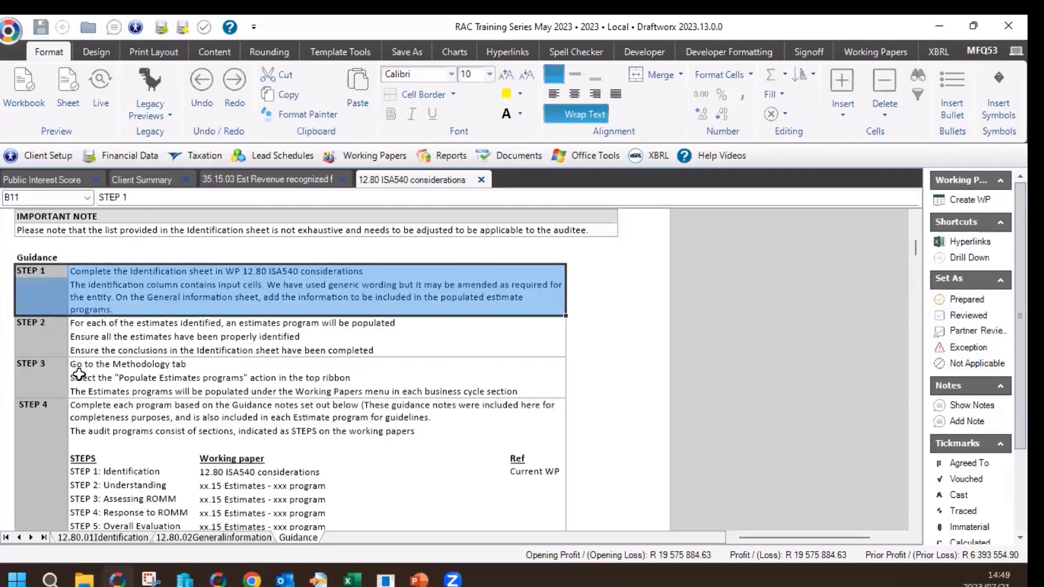
left_click_drag(47, 366, 126, 395)
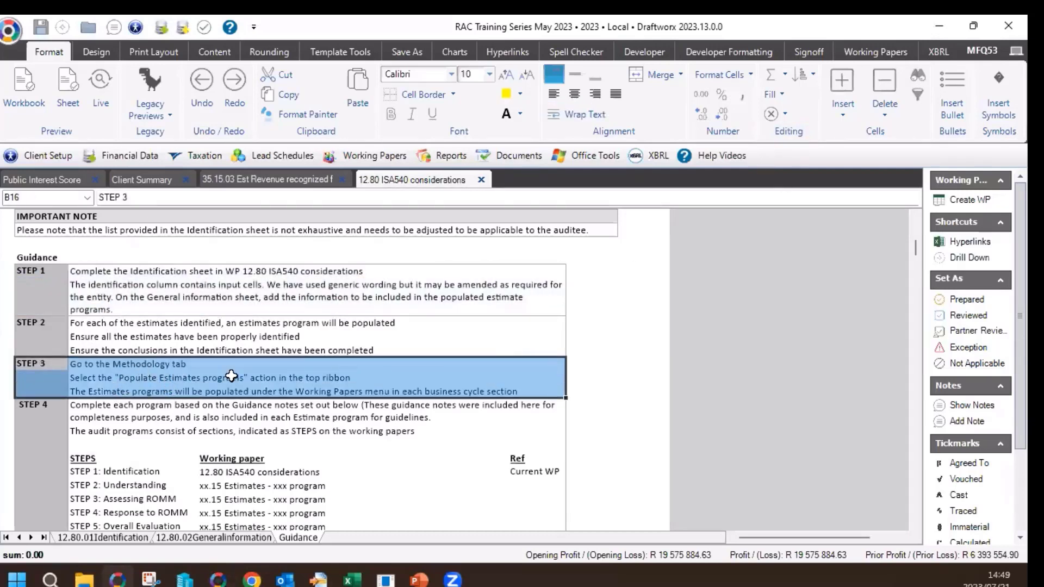
left_click(875, 53)
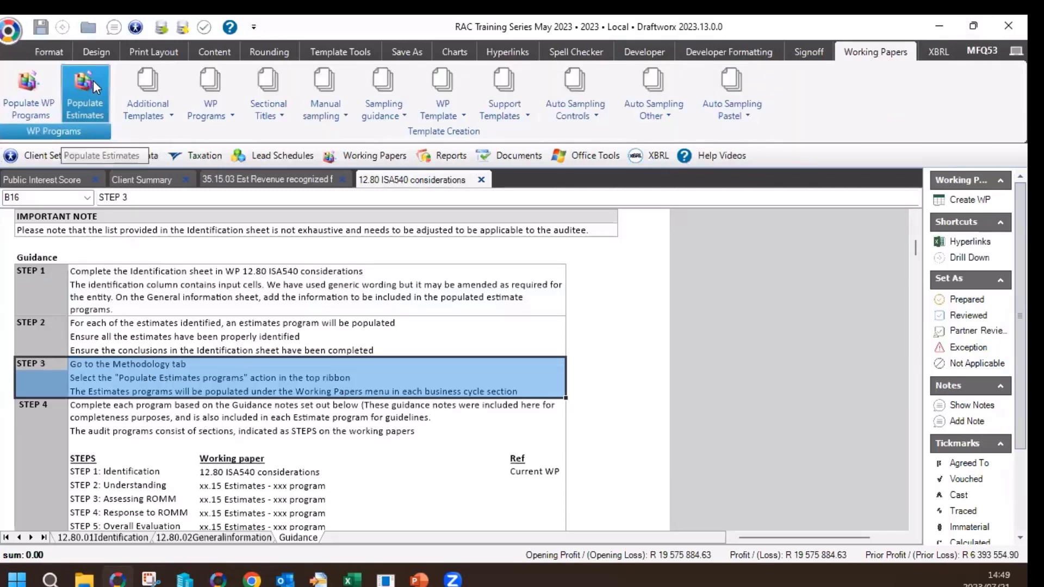
In the STEPS list under guidance STEP 4, highlight Identification and the group from Understanding to Overall Evaluation.
scroll(295, 342, "down", 1)
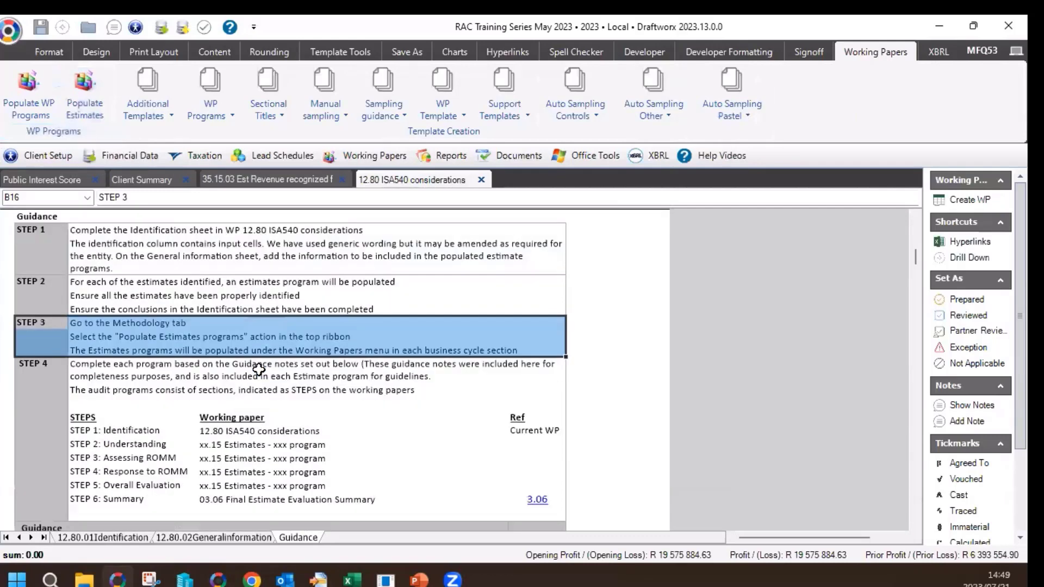
left_click_drag(60, 421, 108, 433)
left_click(109, 428)
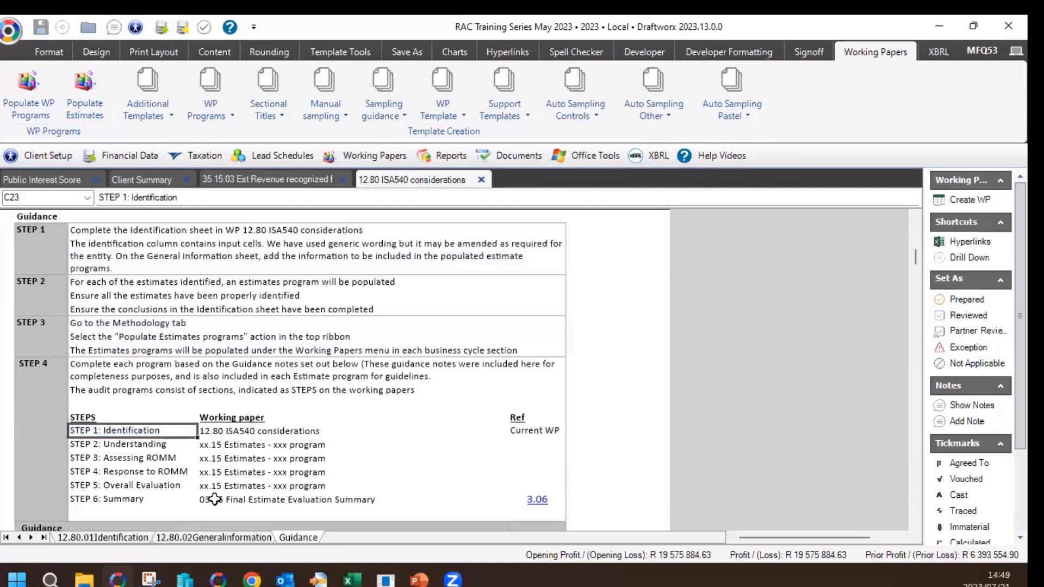
scroll(224, 449, "down", 1)
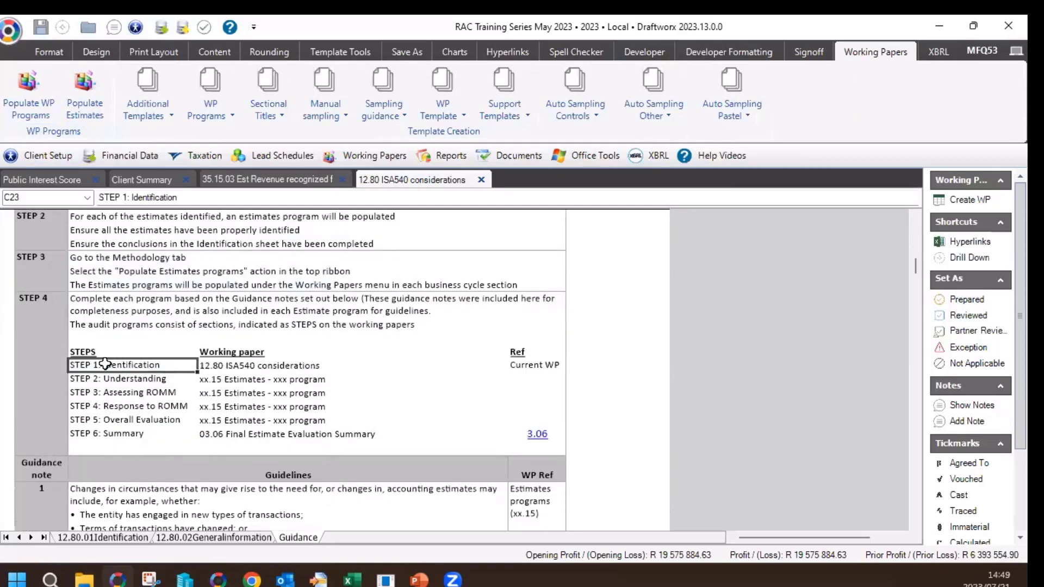
left_click_drag(115, 381, 120, 420)
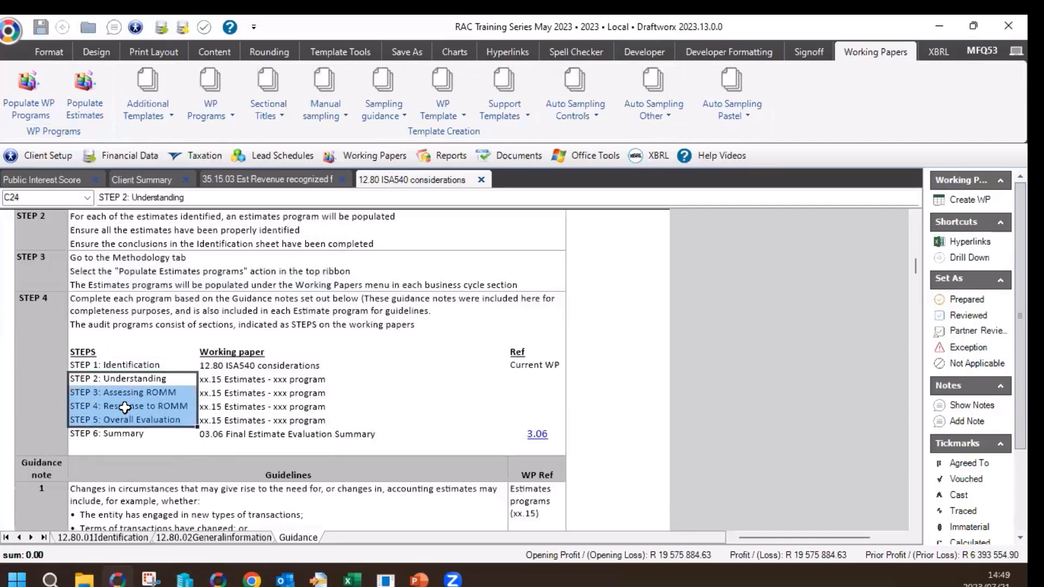
scroll(124, 408, "up", 1)
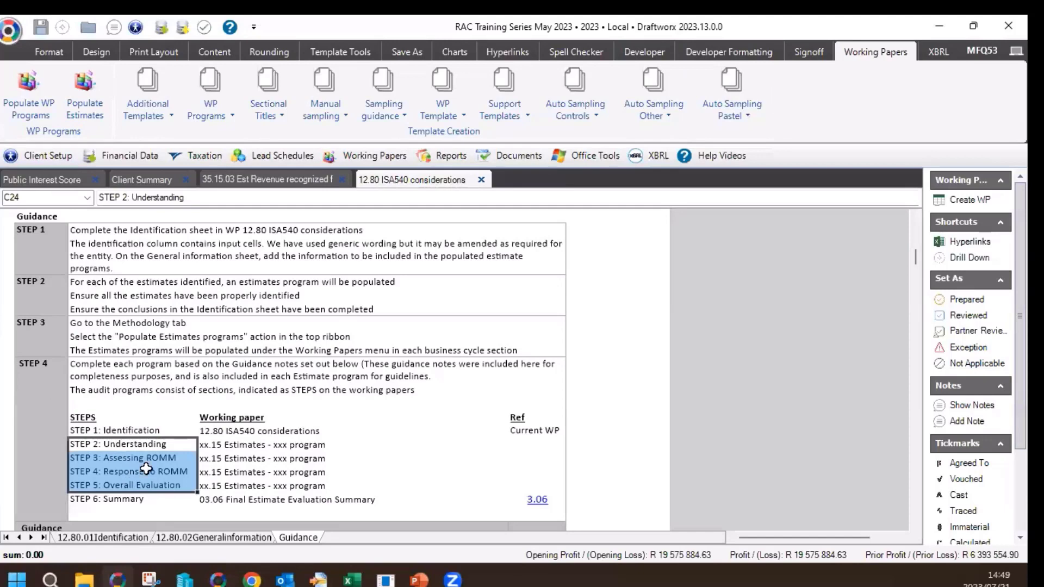
Highlight the Identification, Understanding to Overall Evaluation, and Summary entries together with their corresponding working papers.
scroll(142, 463, "down", 1)
left_click(126, 367)
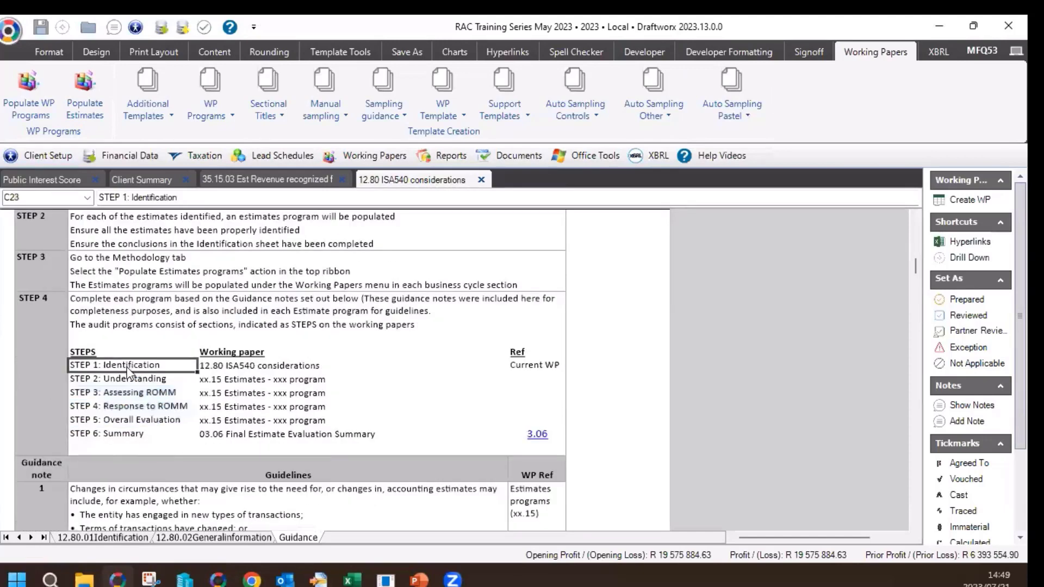
left_click_drag(140, 370, 236, 372)
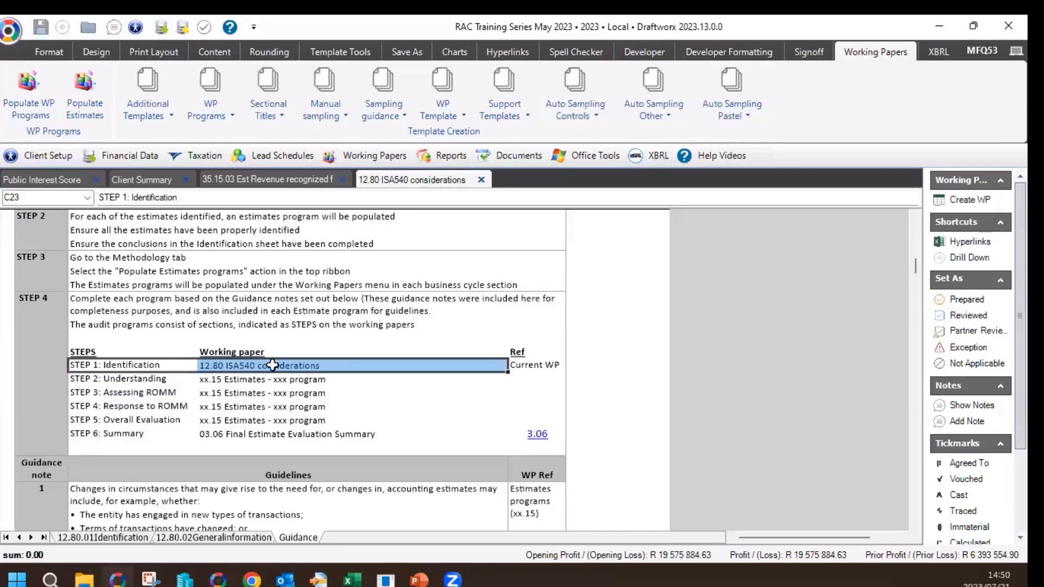
left_click_drag(124, 383, 137, 421)
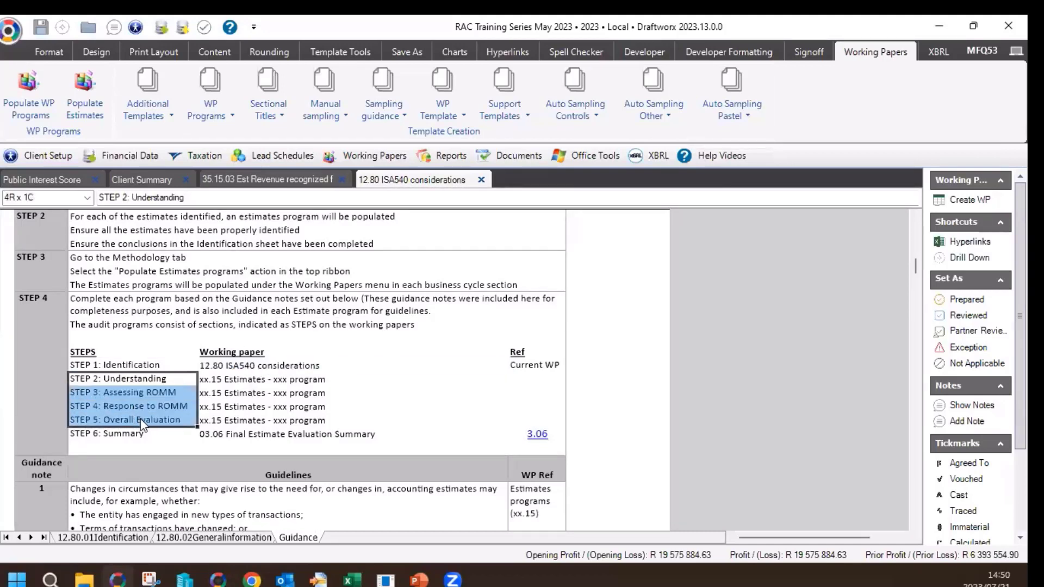
left_click_drag(164, 427, 229, 428)
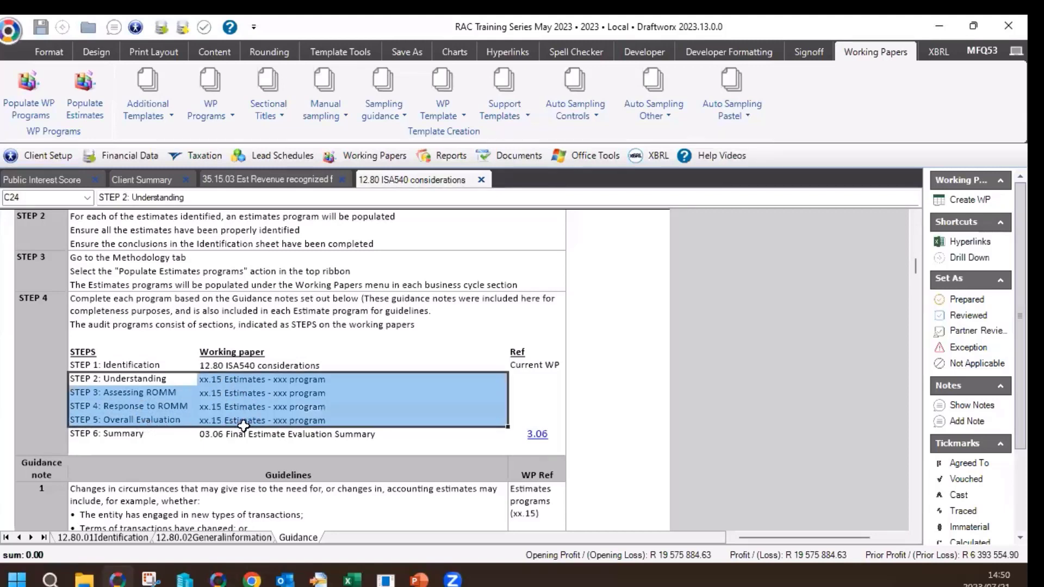
left_click_drag(116, 436, 231, 437)
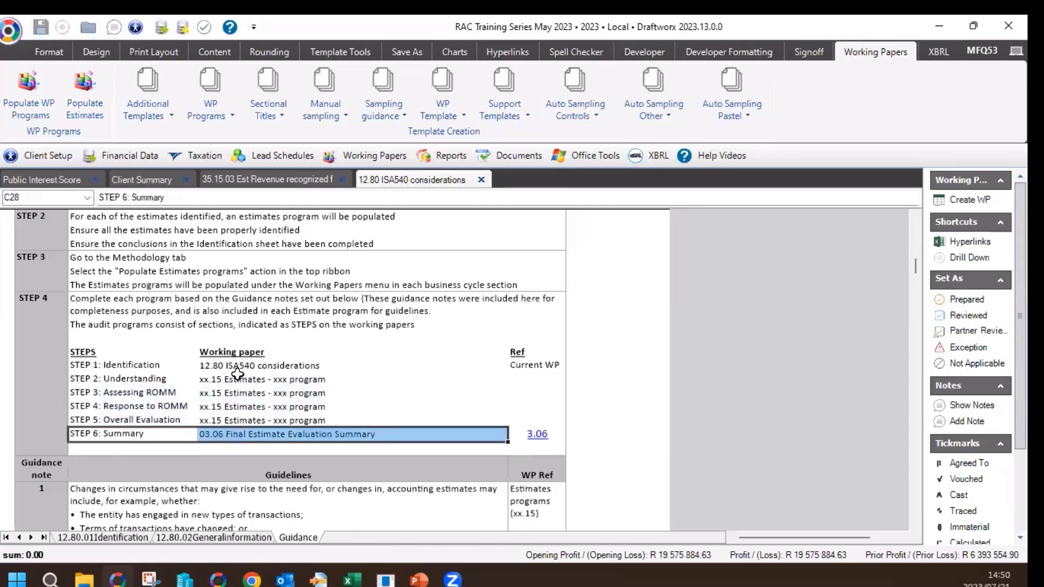
Examine the numbered guideline notes through the end of the Guidance sheet, and return to its beginning.
scroll(265, 350, "down", 5)
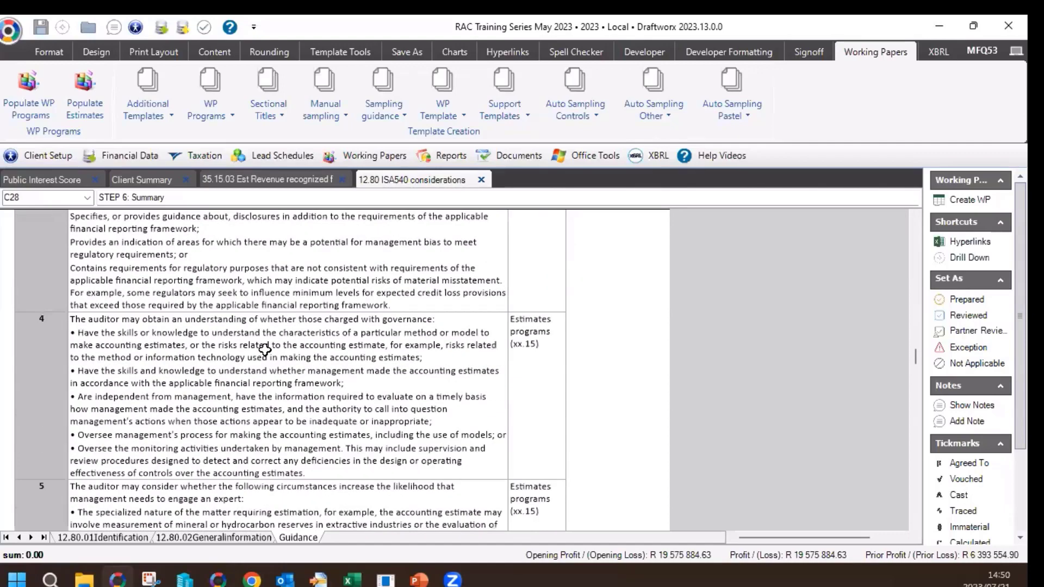
scroll(265, 350, "down", 15)
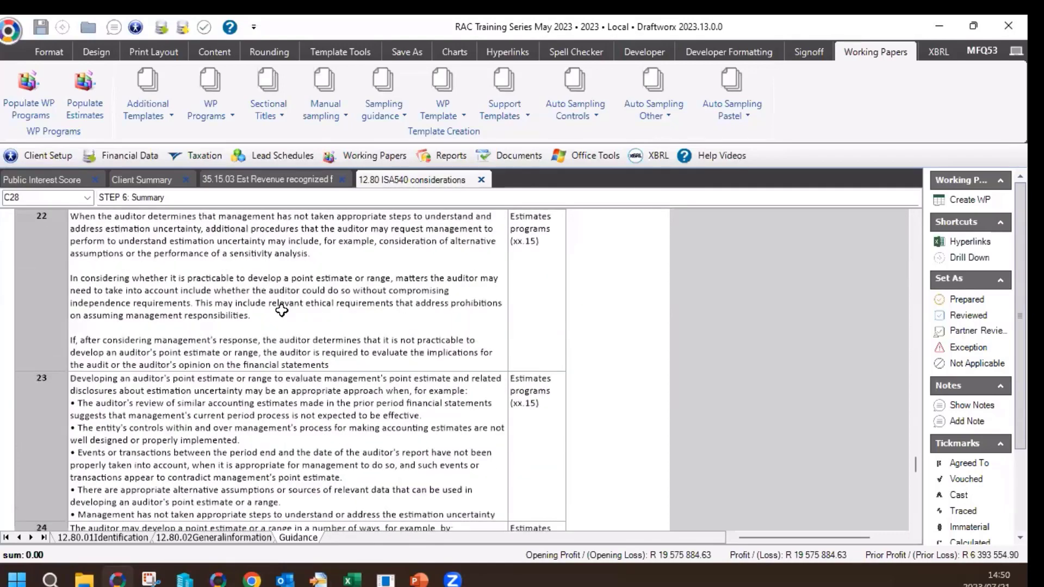
scroll(281, 310, "down", 15)
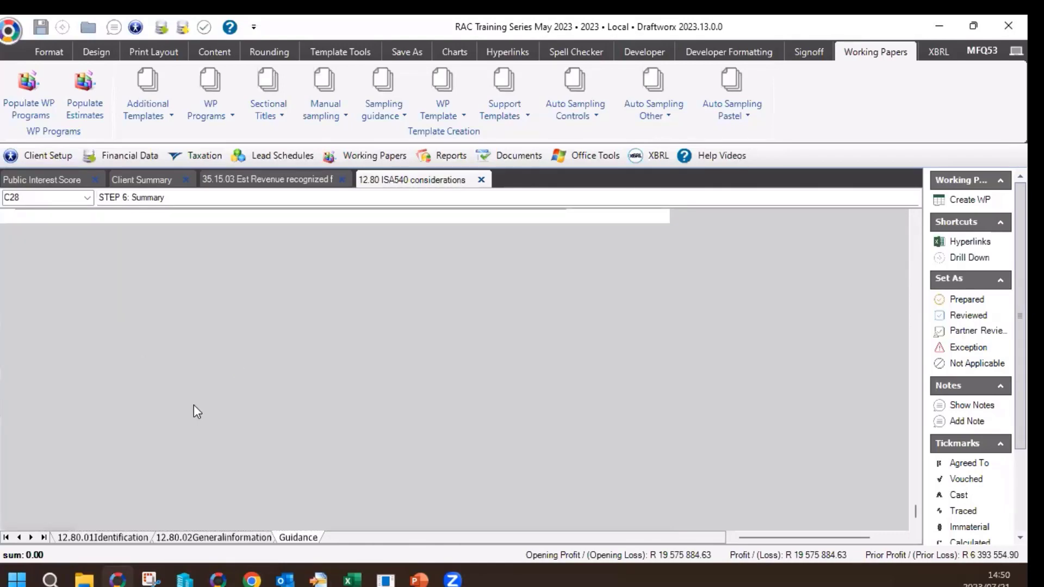
scroll(194, 404, "up", 1)
scroll(268, 375, "up", 1)
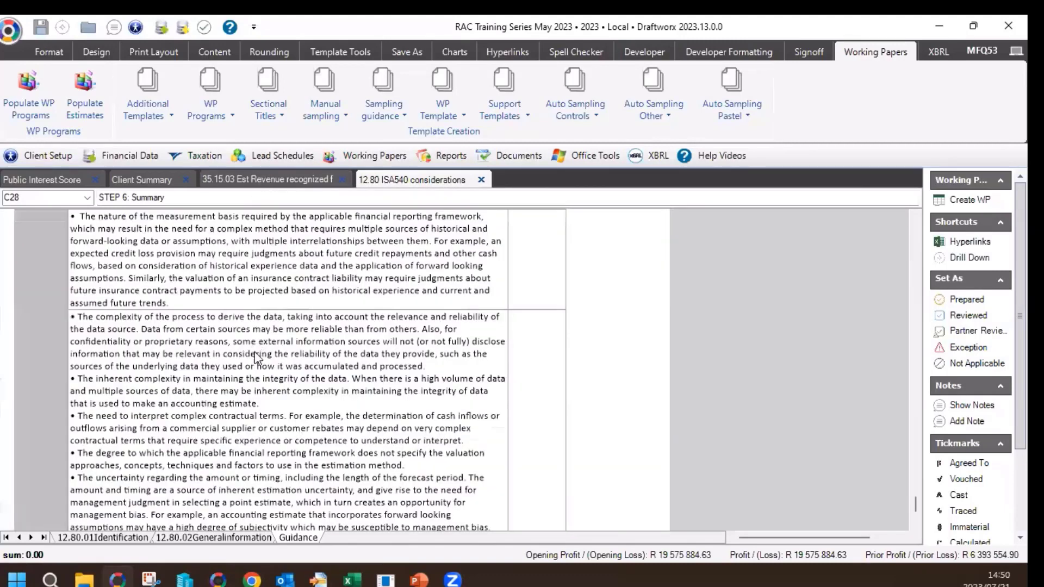
left_click(256, 359)
scroll(266, 413, "up", 10)
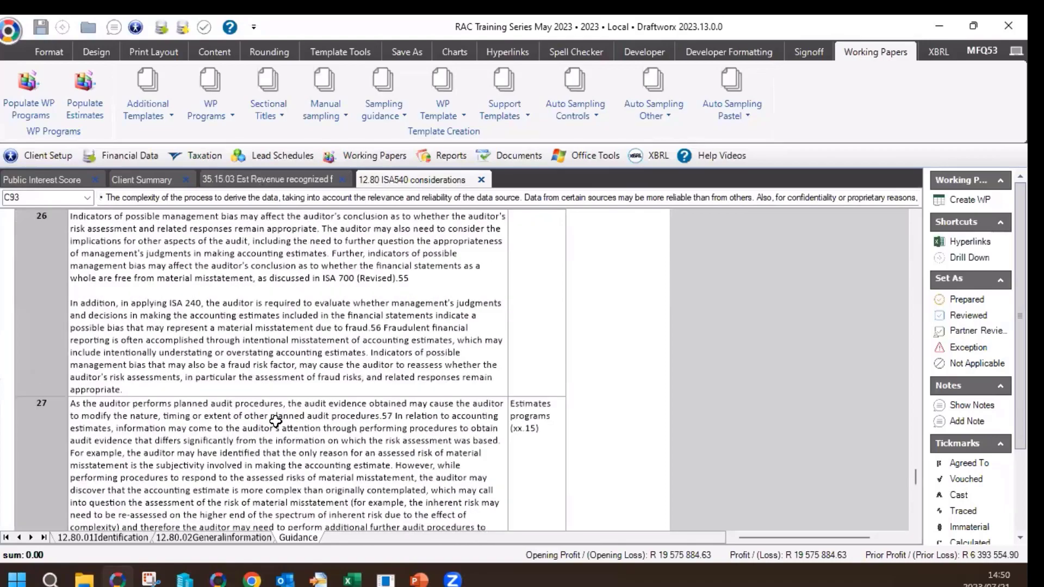
scroll(275, 427, "up", 10)
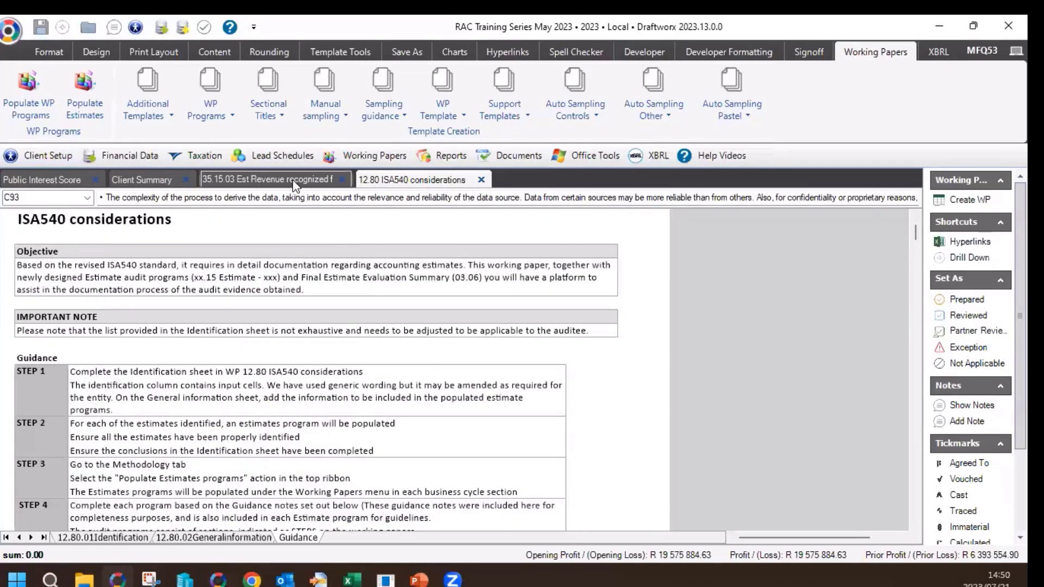
Look briefly at the 35.15.03 estimate program, and go back to the start of the 12.80.01 Identification sheet's estimates list.
left_click(321, 180)
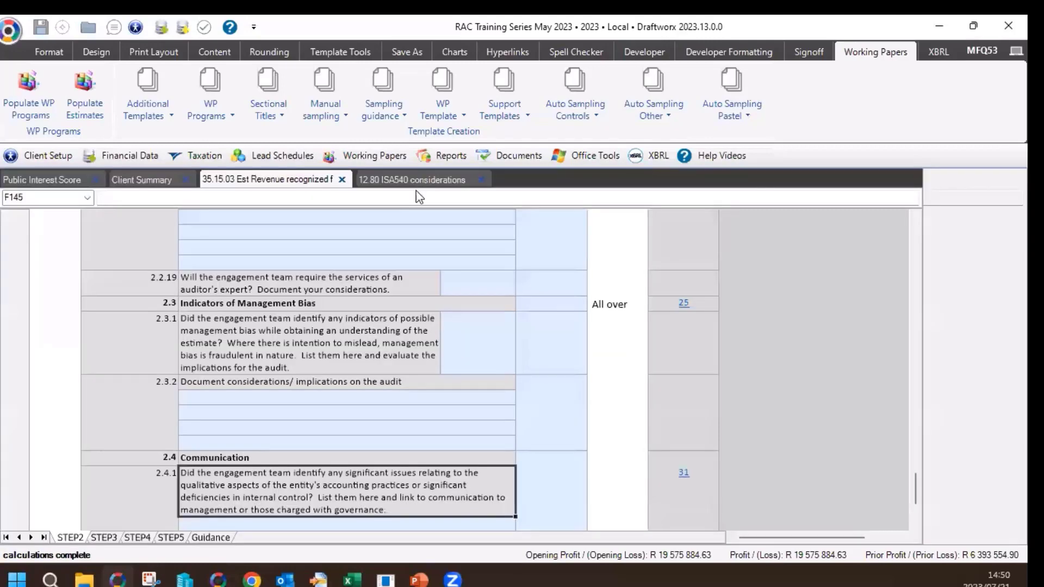
left_click(418, 181)
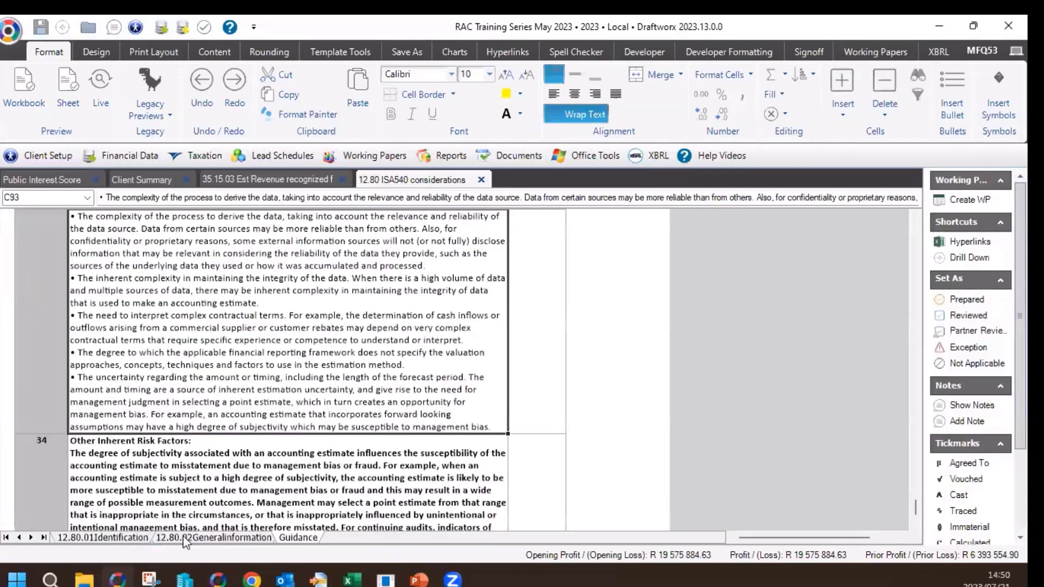
left_click(115, 539)
scroll(295, 219, "up", 4)
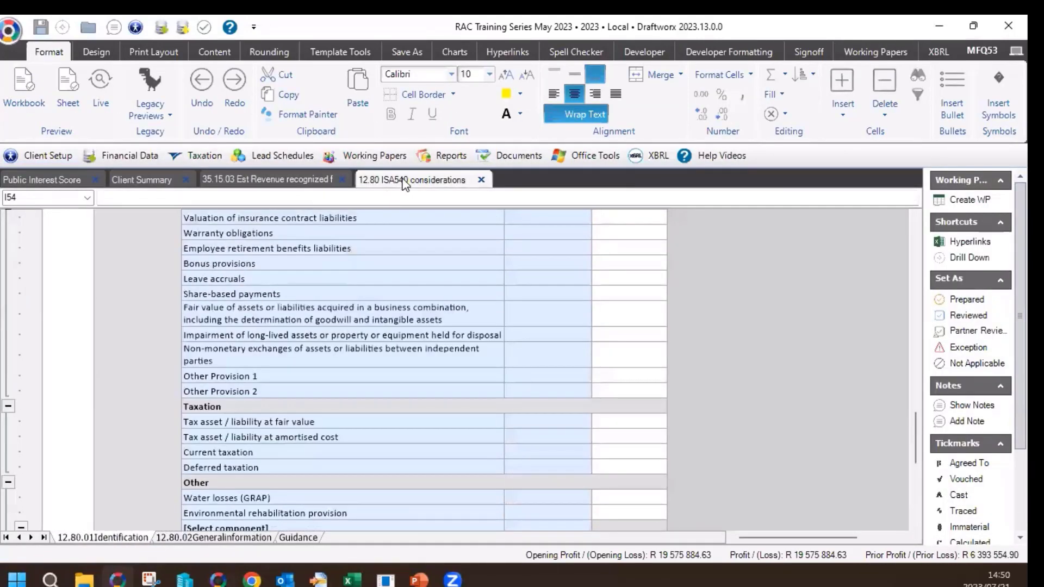
scroll(435, 397, "up", 6)
scroll(464, 402, "up", 8)
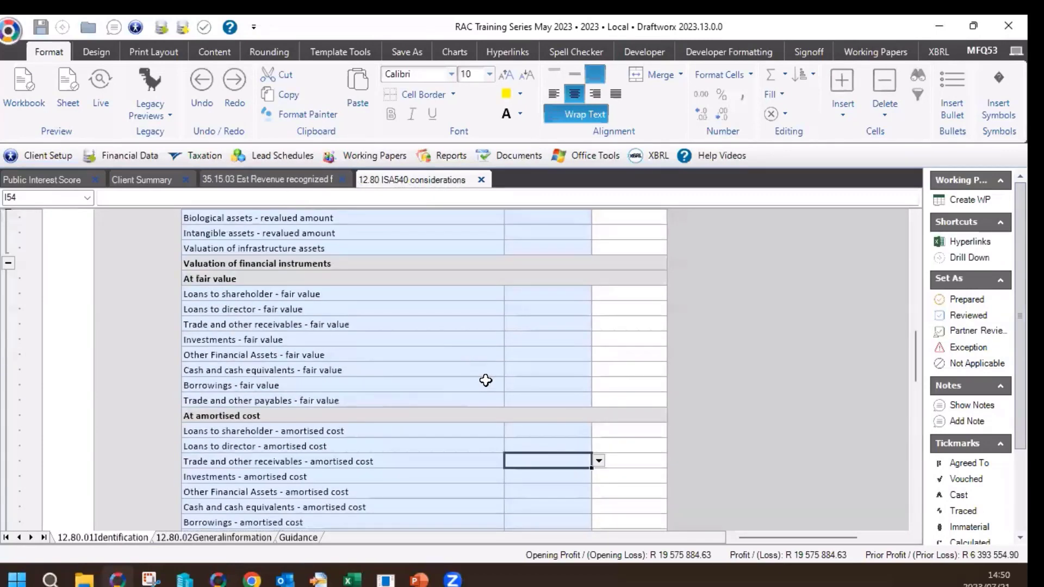
scroll(501, 426, "up", 5)
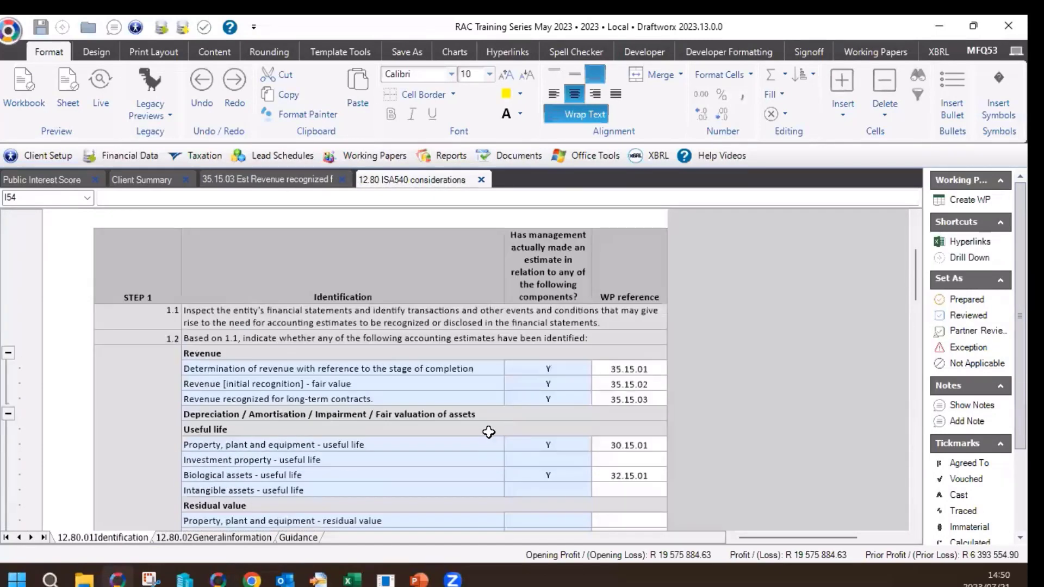
Check the working papers list for the program belonging to the Property, plant and equipment - useful life estimate.
left_click(539, 445)
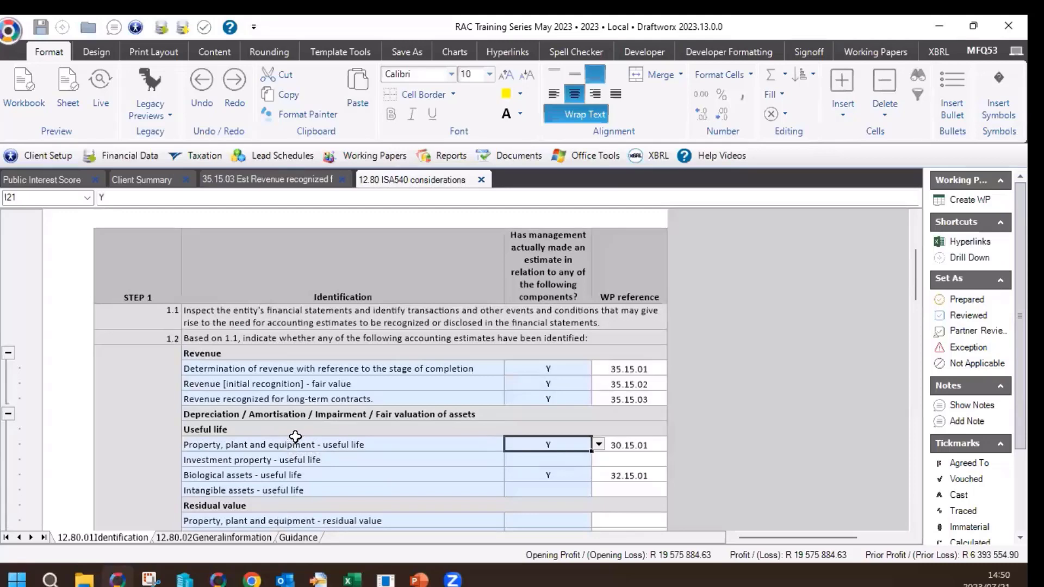
left_click(354, 158)
mouse_move(411, 406)
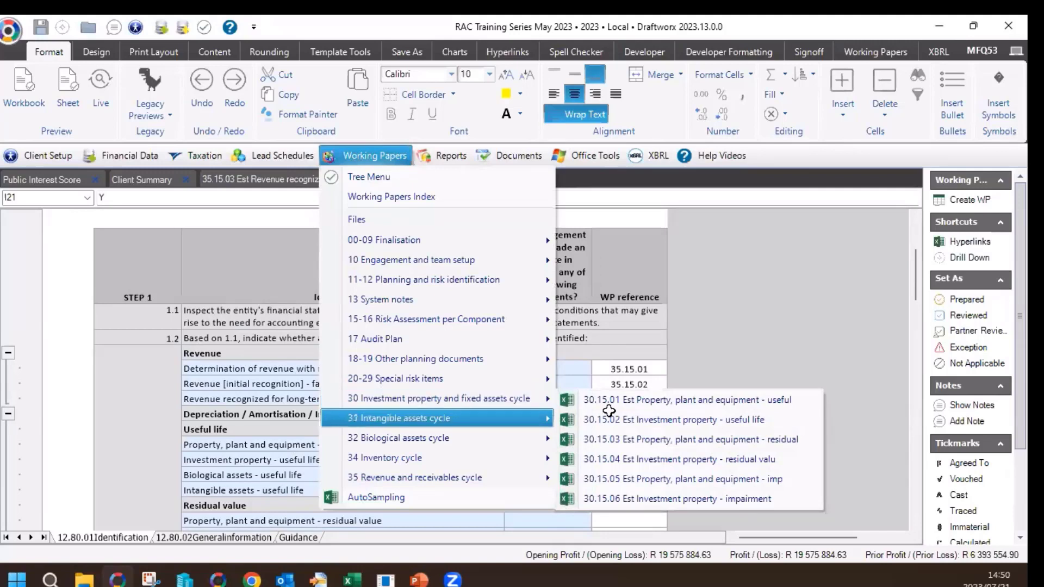
left_click(409, 415)
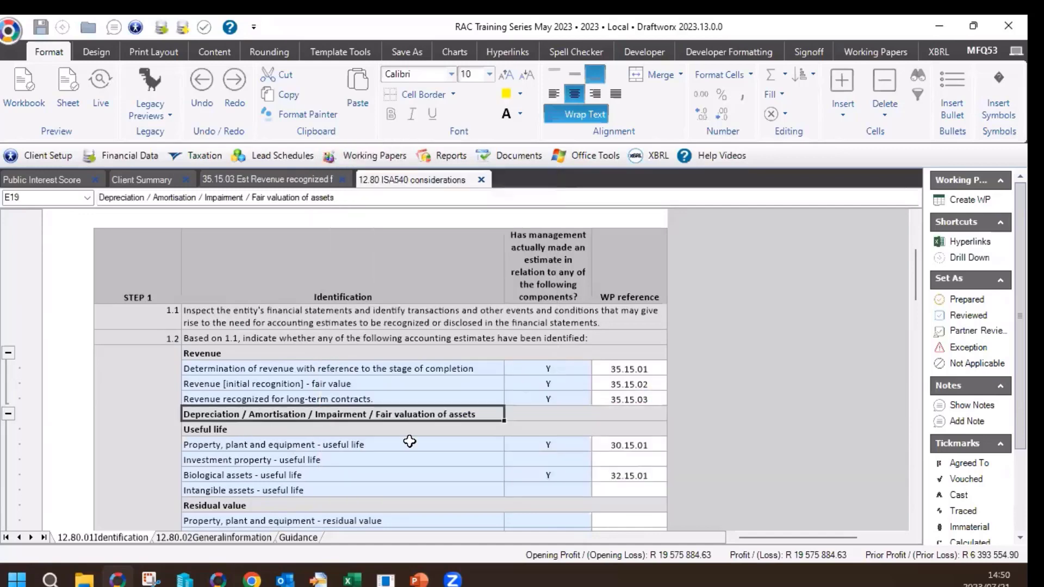
Mark Loans to shareholder - amortised cost as an identified estimate with Y on the 12.80.01 Identification sheet.
scroll(422, 438, "down", 6)
scroll(422, 439, "down", 2)
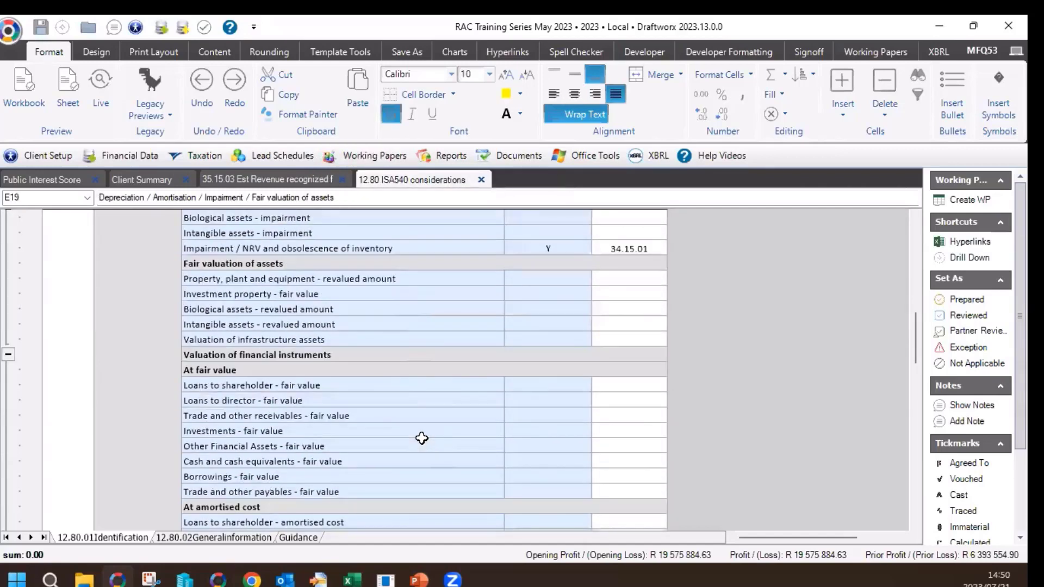
scroll(422, 438, "down", 3)
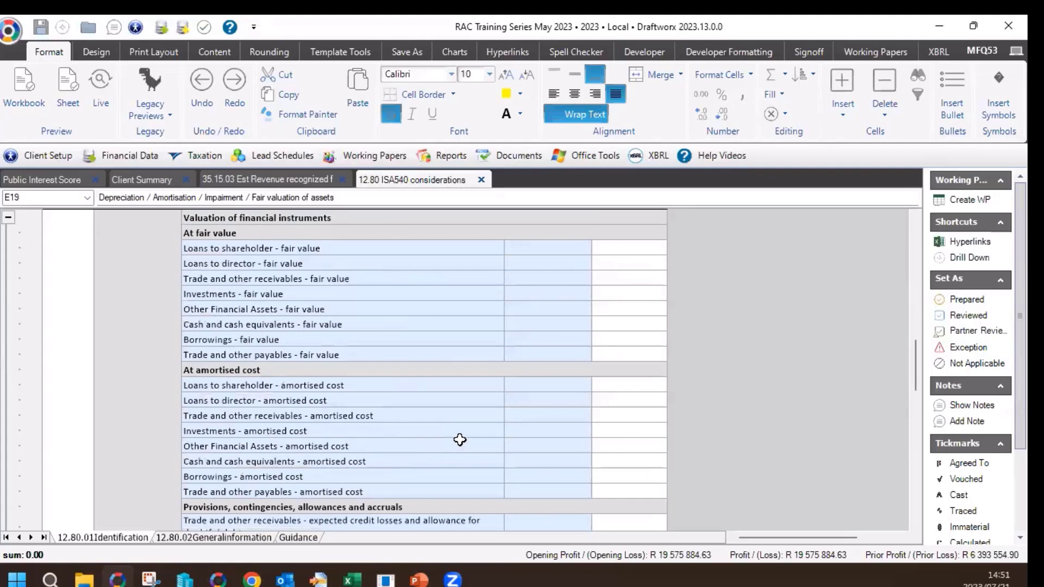
scroll(585, 375, "up", 8)
left_click(541, 325)
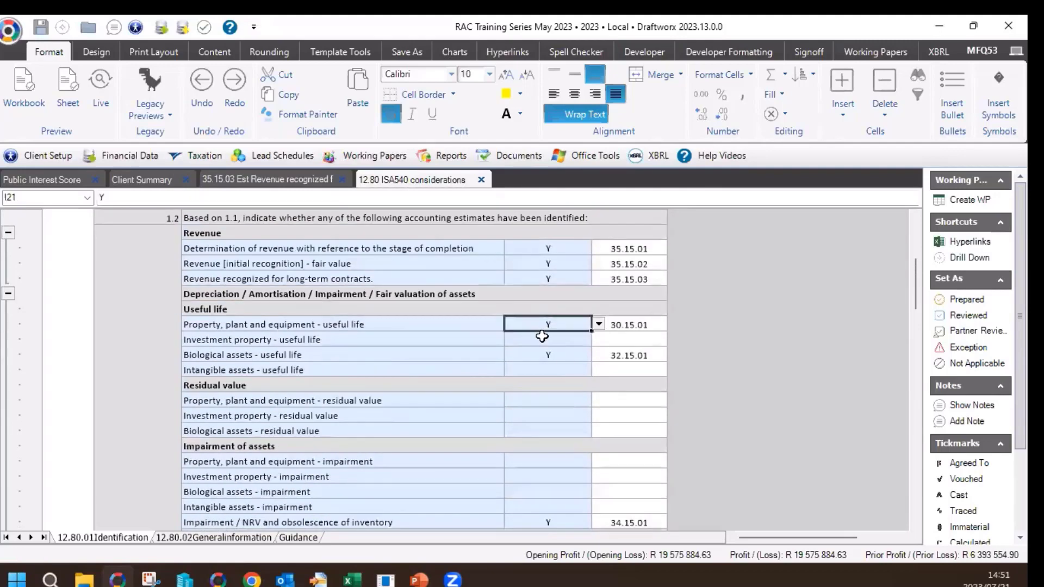
scroll(529, 392, "down", 10)
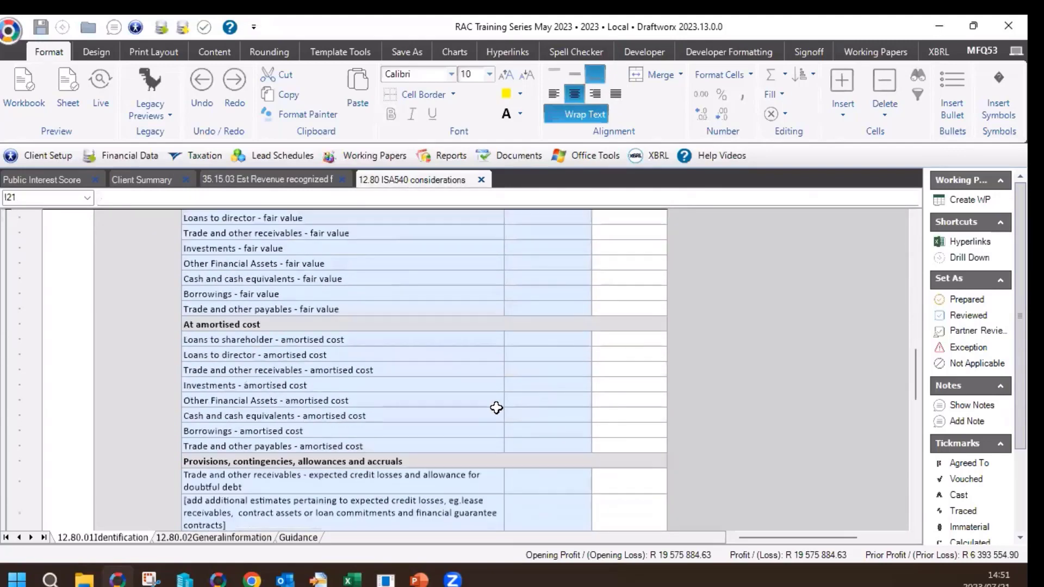
left_click(530, 342)
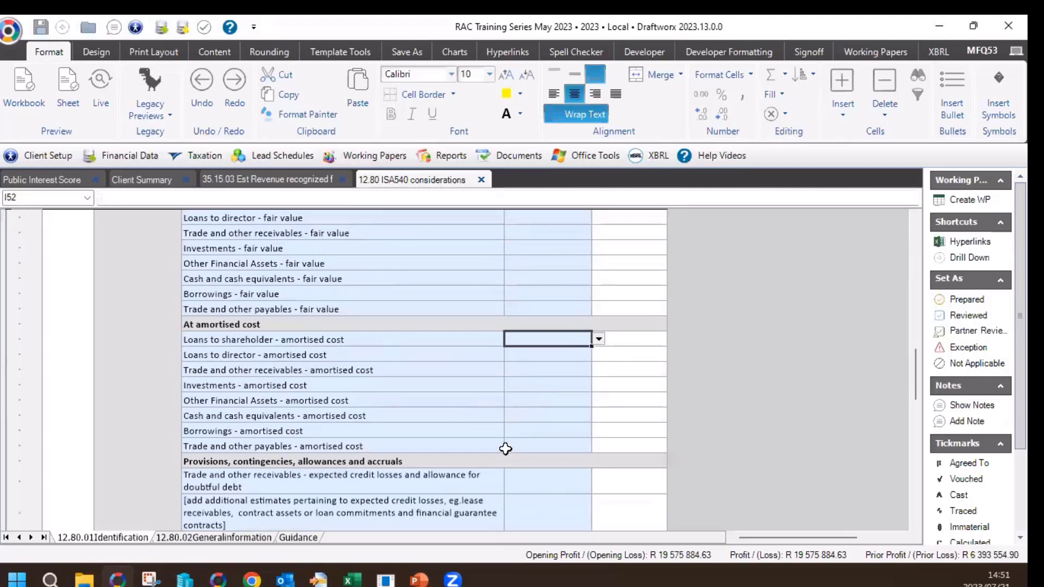
type("Y")
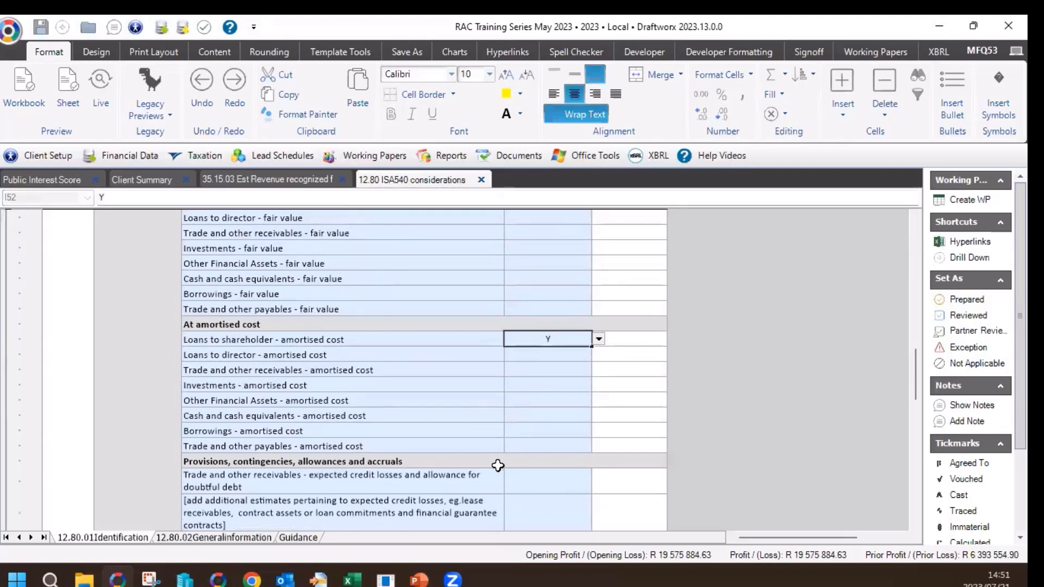
key("Return")
Check the working papers list for the 50.15.02 program, glance at the 35.15.03 program, and return to 12.80 ISA540 considerations.
left_click(641, 344)
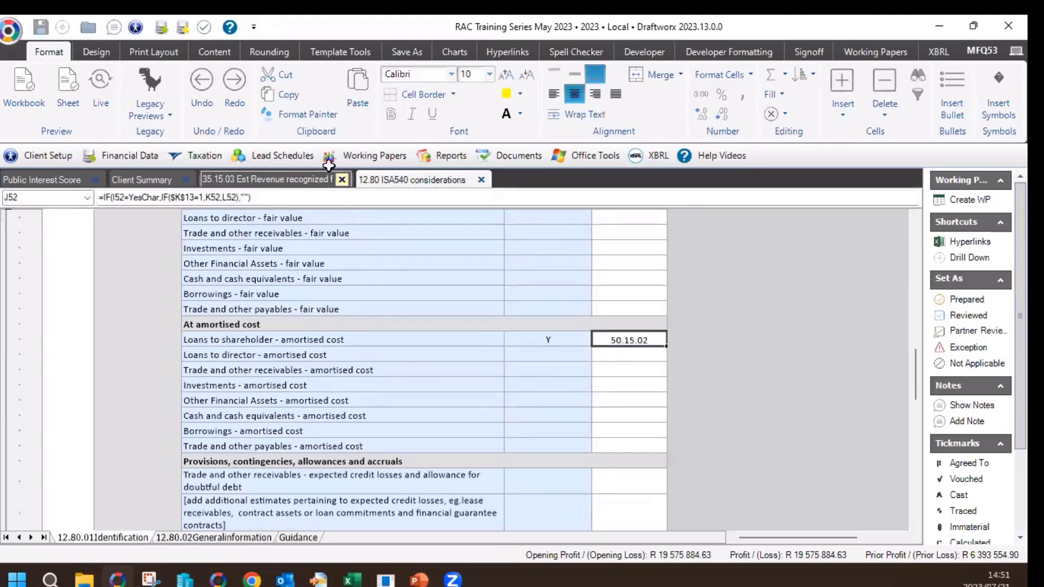
left_click(369, 156)
mouse_move(425, 476)
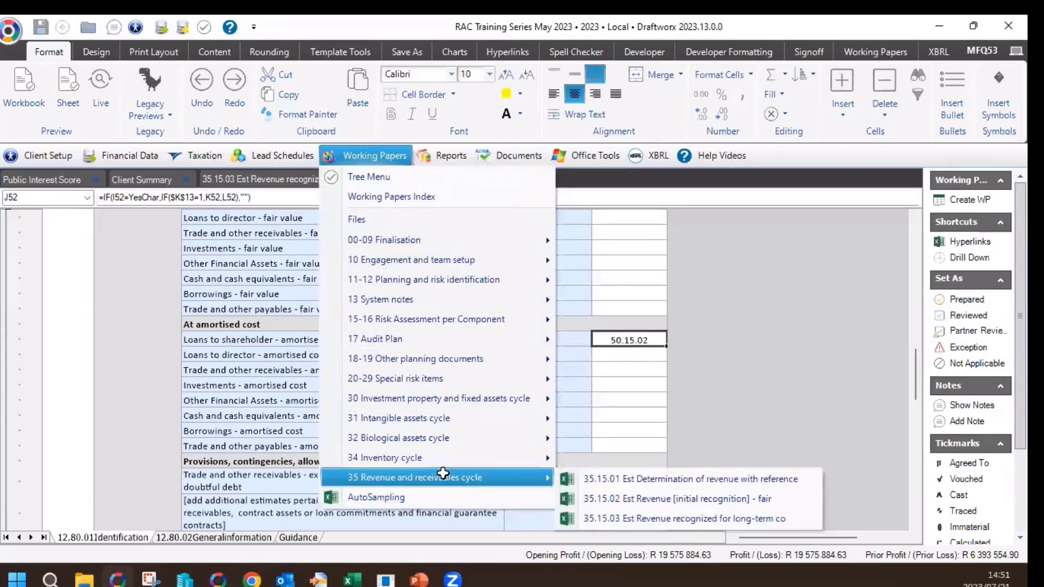
left_click(645, 342)
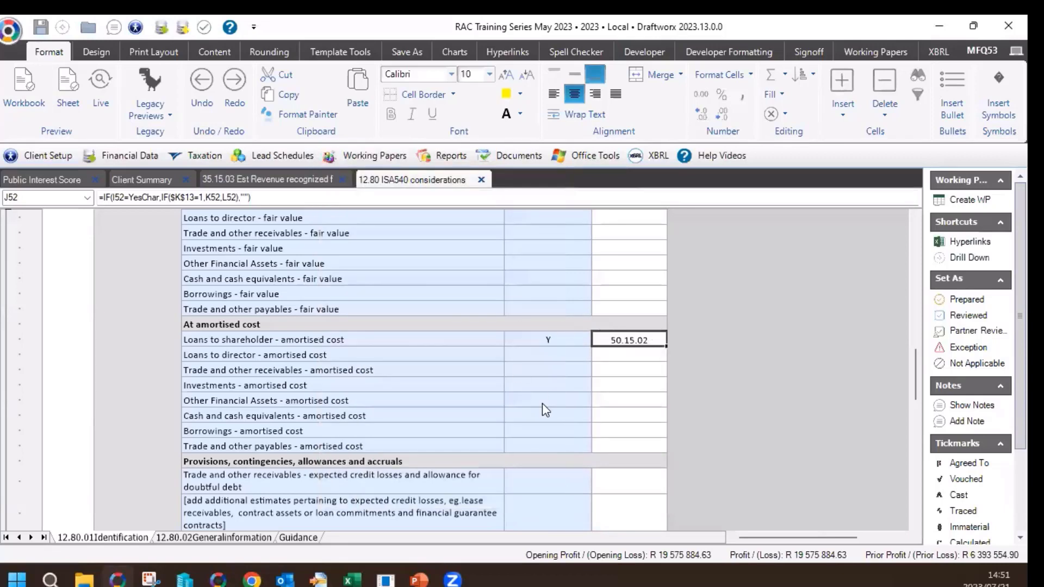
left_click(264, 158)
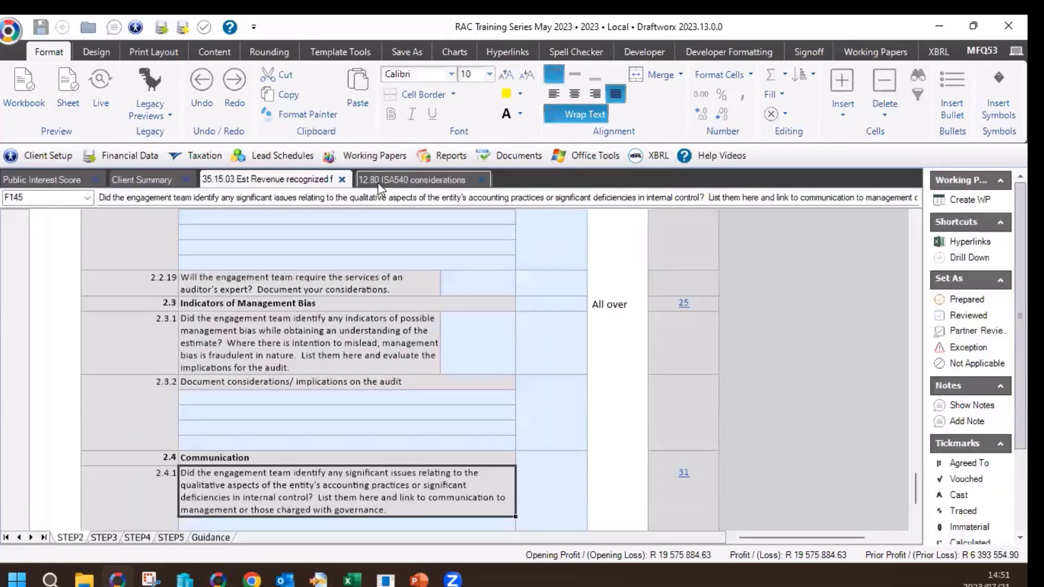
left_click(380, 185)
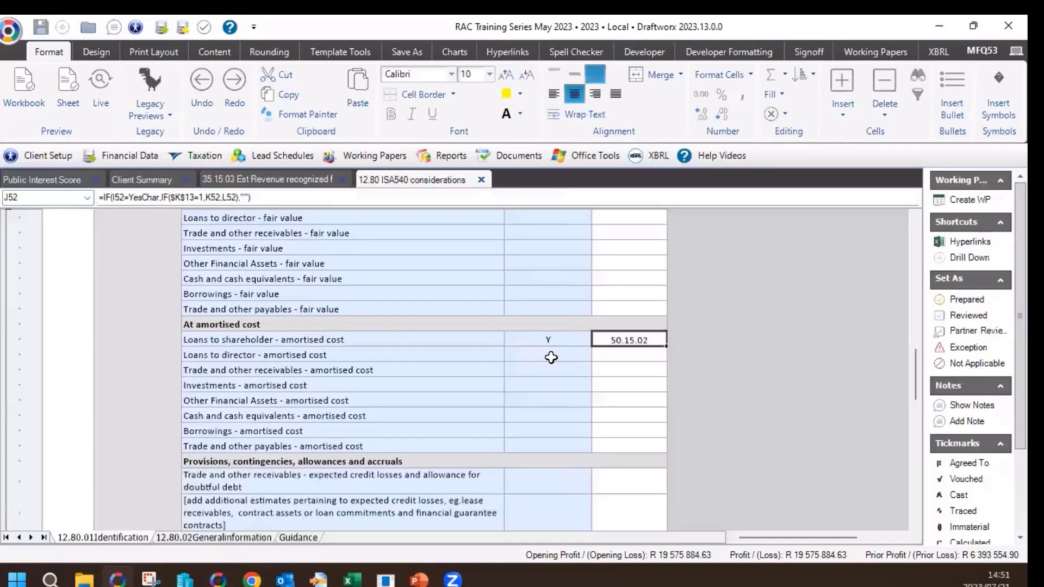
Populate the estimate programs and open 50.15.02 Est Loans to shareholder from the Borrowings and interest expense cycle.
left_click(865, 55)
left_click(87, 92)
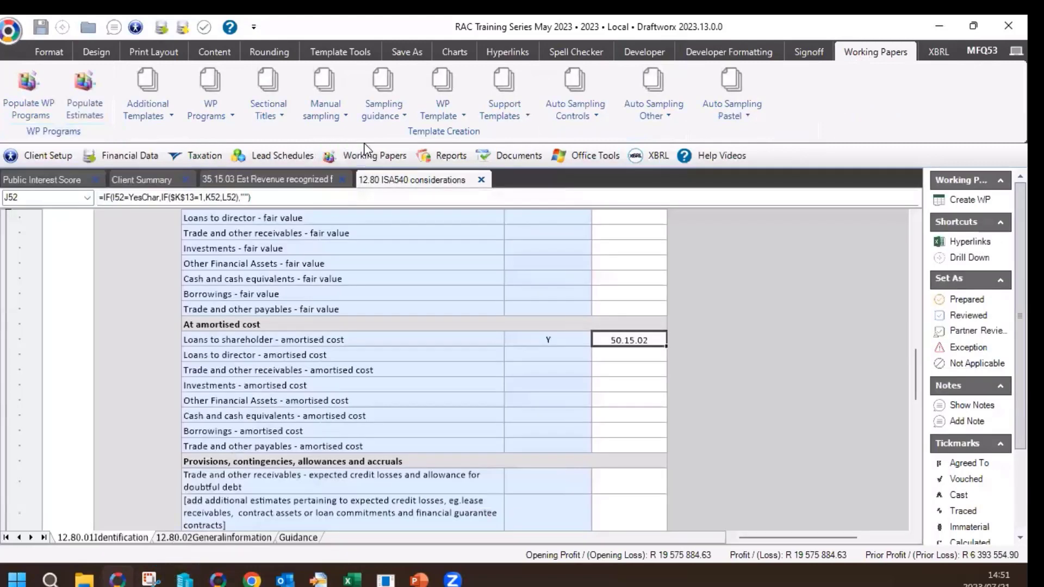
left_click(364, 155)
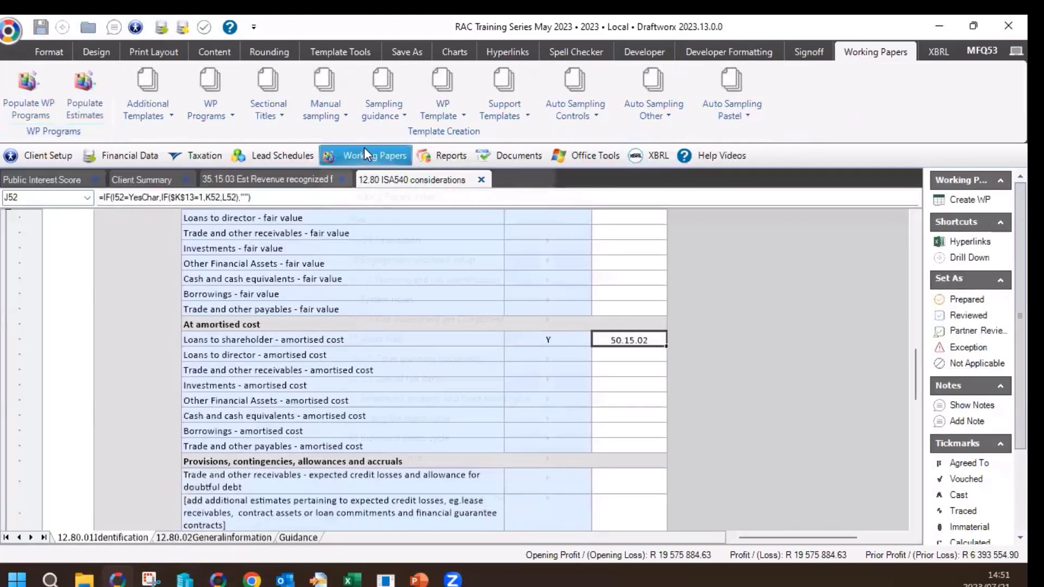
mouse_move(457, 492)
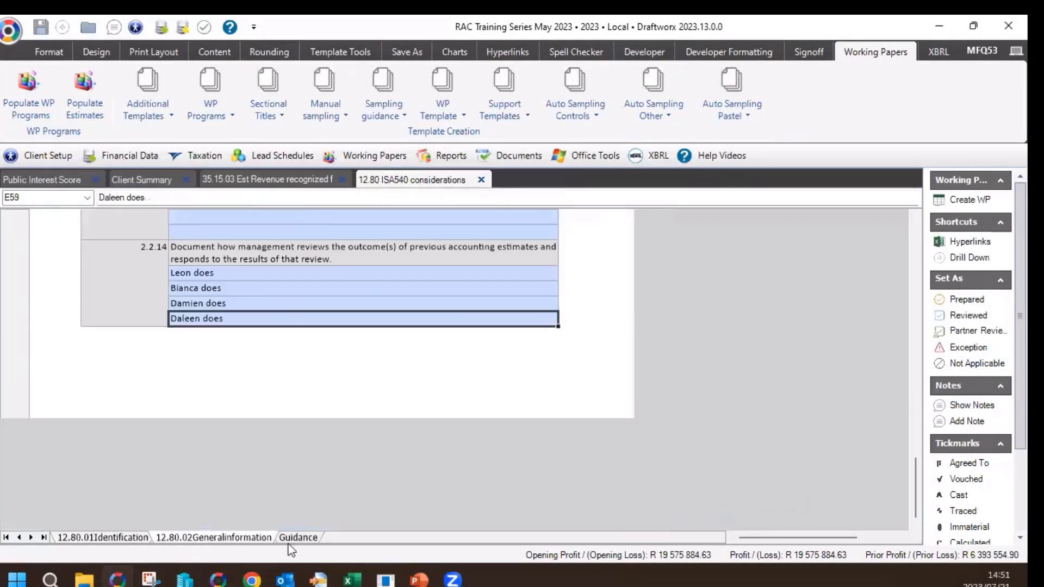
left_click(386, 155)
mouse_move(424, 496)
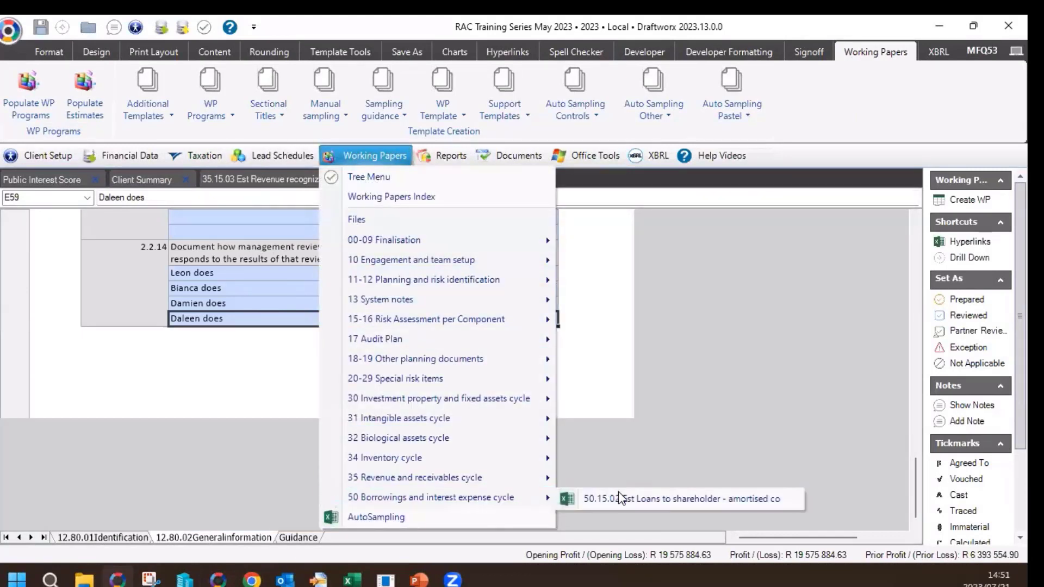
left_click(622, 498)
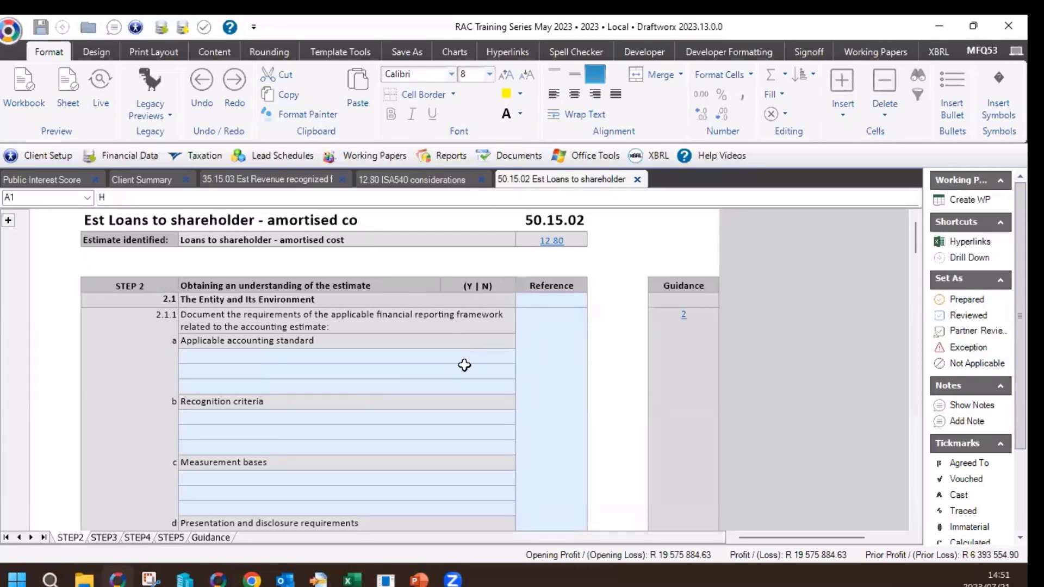
Review STEP 1 to STEP 4 on the program's Guidance sheet, and return to the STEP2 sheet.
left_click(212, 537)
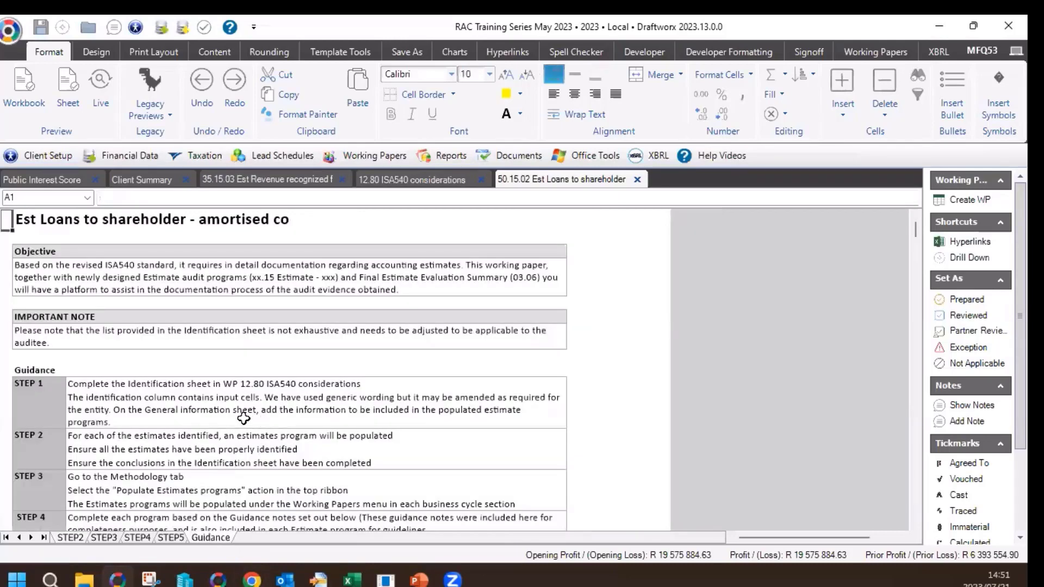
scroll(243, 417, "down", 3)
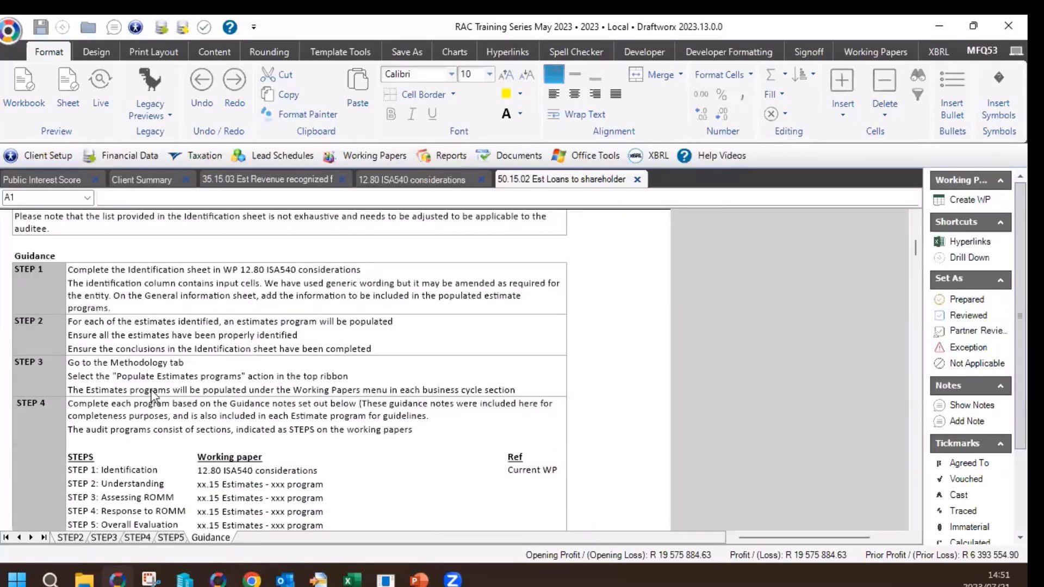
scroll(258, 337, "down", 3)
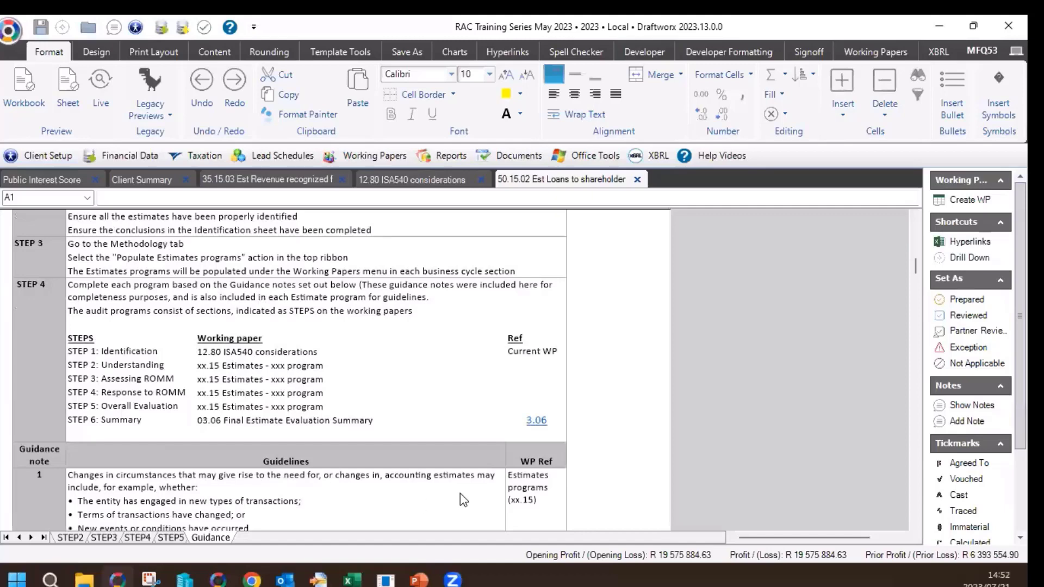
scroll(238, 426, "down", 1)
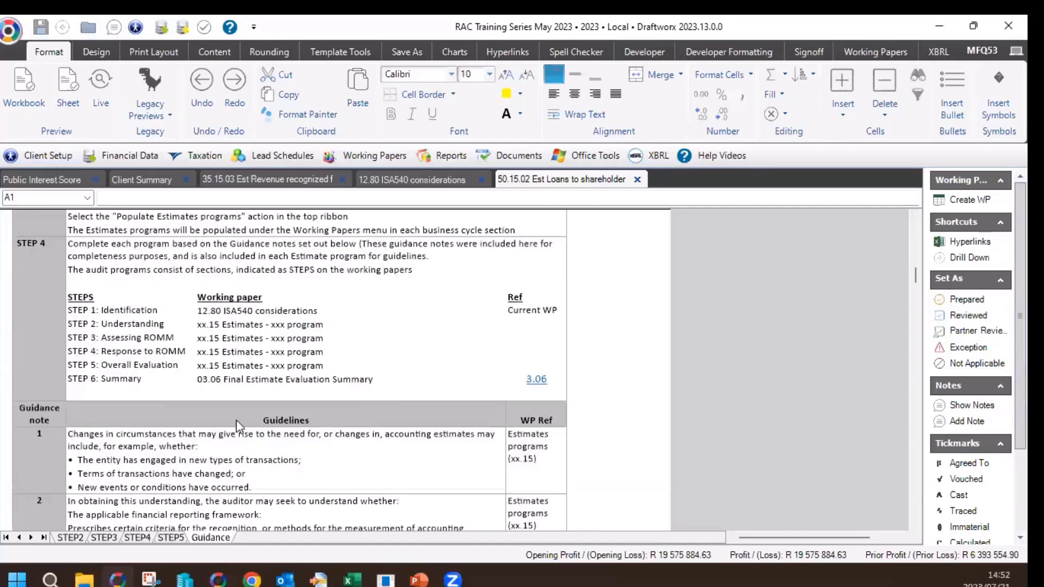
left_click(70, 538)
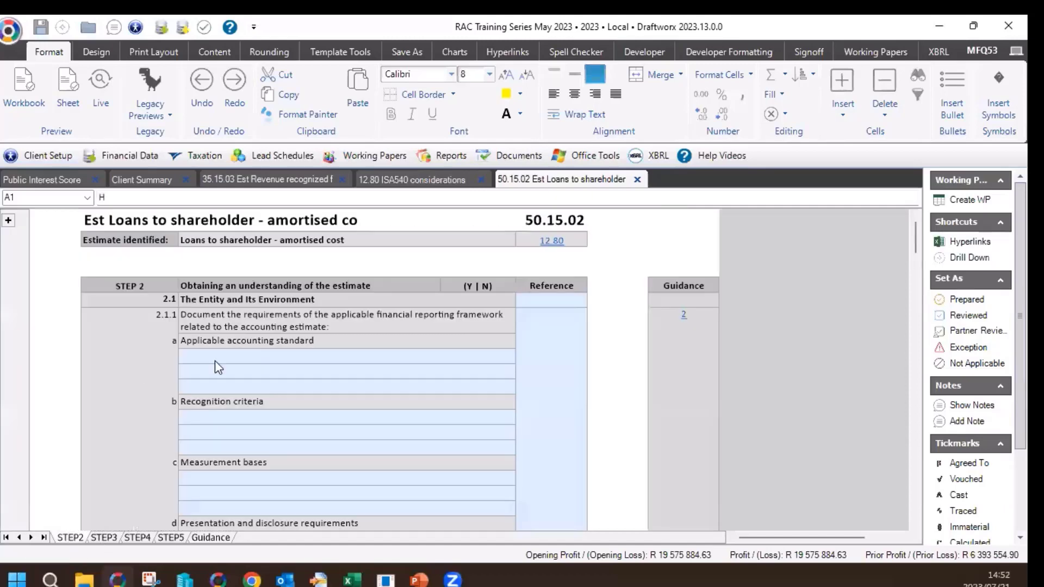
Follow the guidance reference for question 2.1.1, highlight guidance note 2 with its text, and go back to the STEP2 sheet.
left_click(684, 317)
scroll(451, 333, "down", 1)
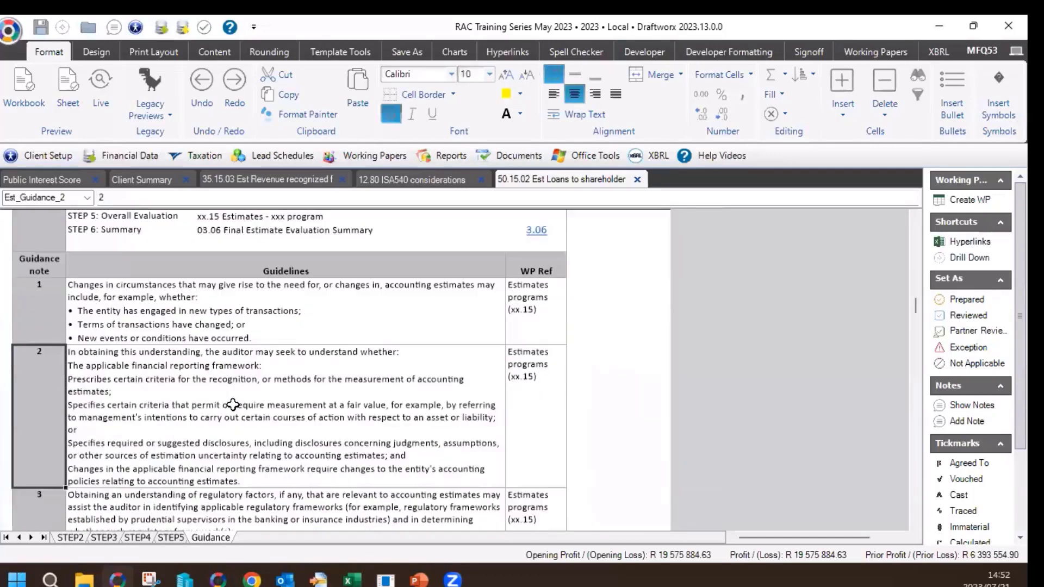
left_click(66, 420)
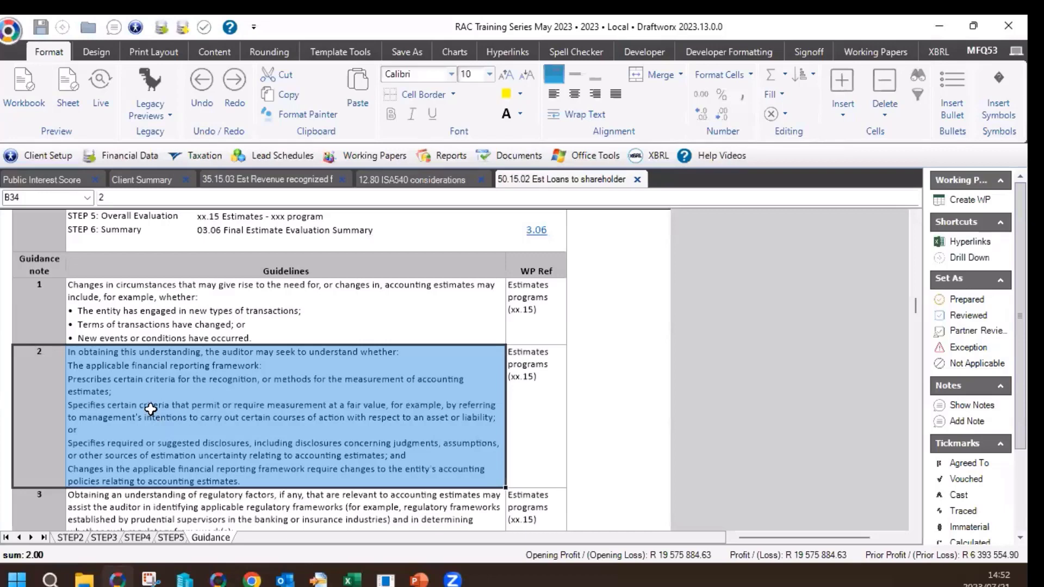
left_click(70, 537)
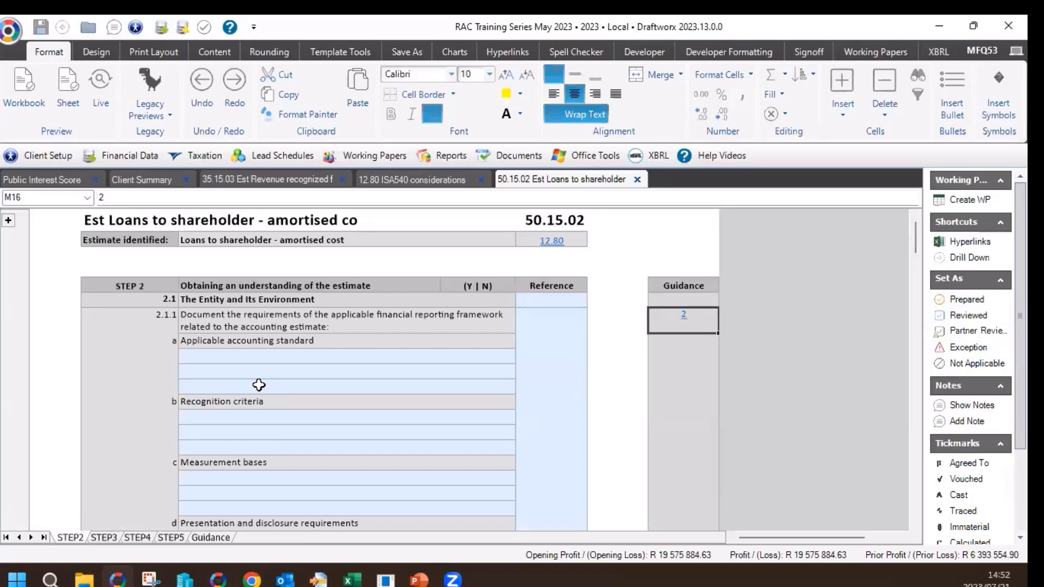
Enter "IFRS SME Basic financial instruments Section 11" on the first line under Applicable accounting standard in 2.1.1.
left_click(261, 385)
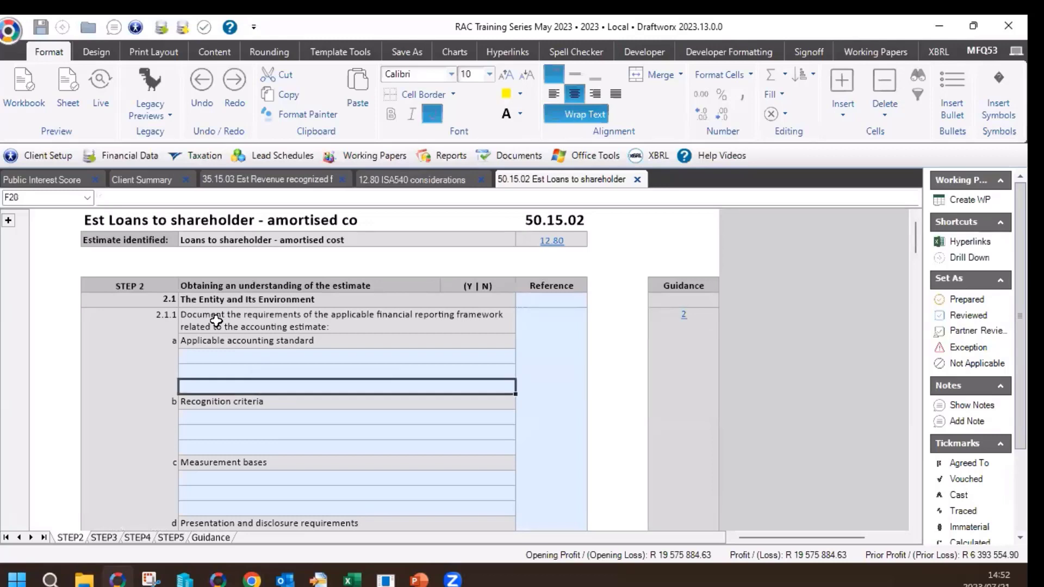
left_click(232, 298)
left_click(253, 362)
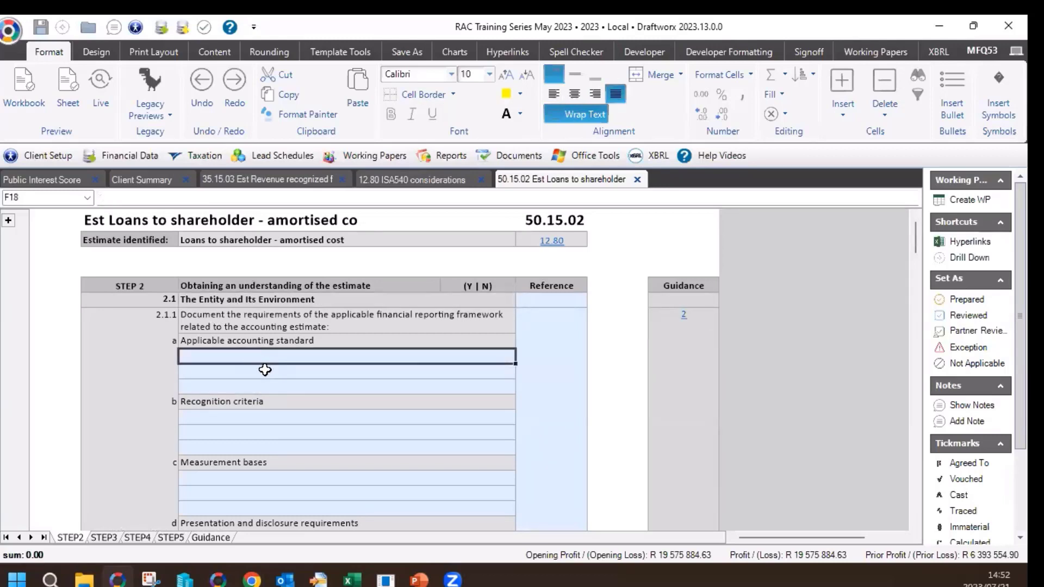
type("IFR S")
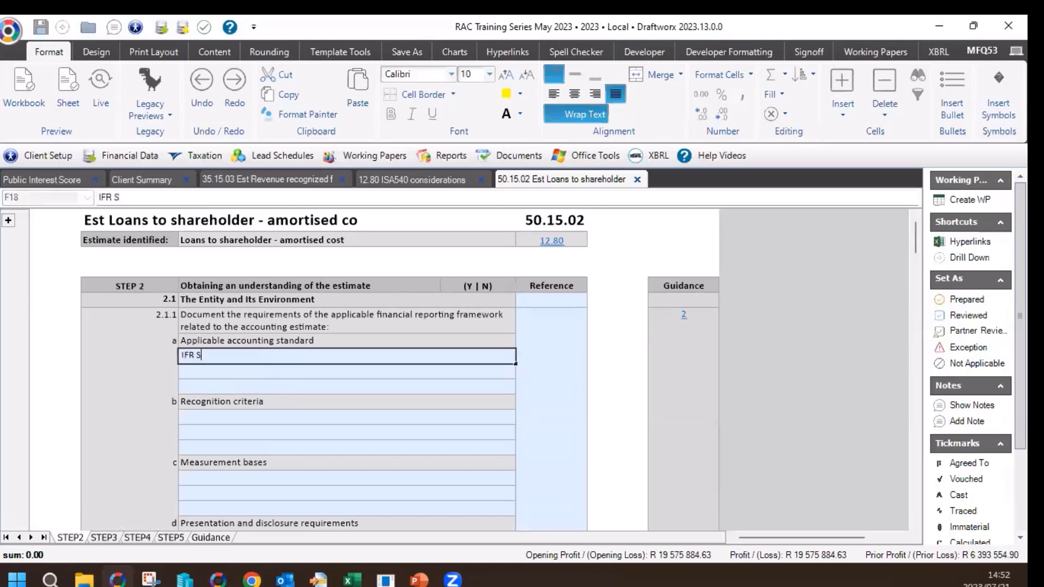
key("BackSpace")
key("BackSpace")
type("S SME Basic ")
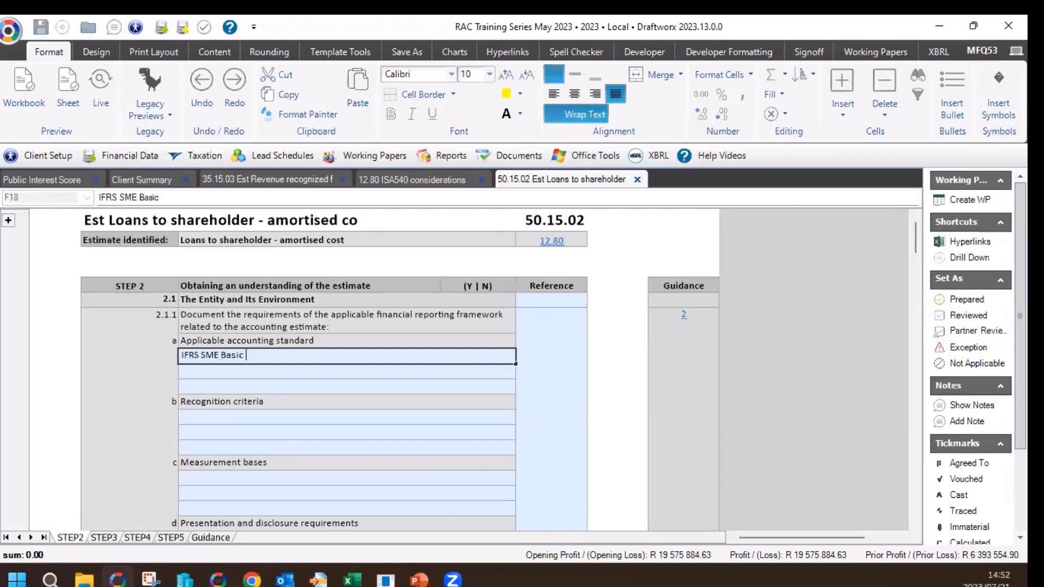
type("financias")
type("l is")
type("nstruments P")
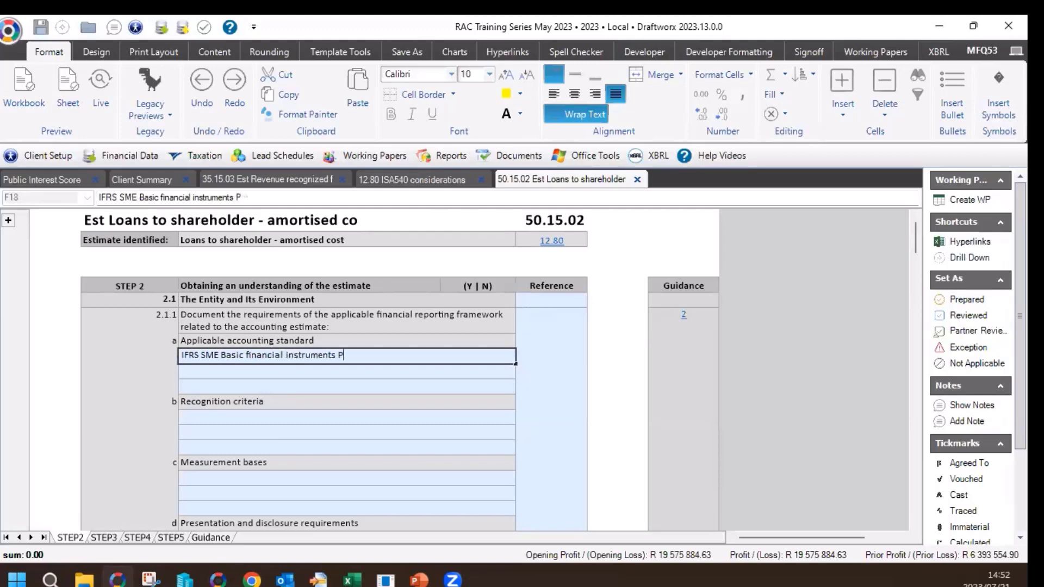
type("are")
key("BackSpace")
key("BackSpace")
key("BackSpace")
type("Section 11")
key("Return")
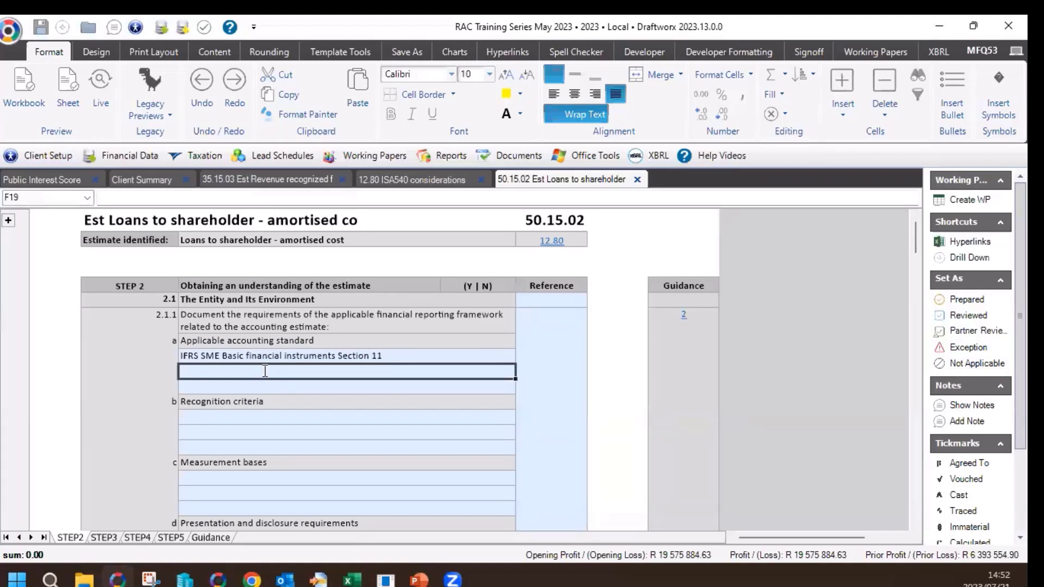
Add "Describe policy" on the second line under Applicable accounting standard.
type("Describe ")
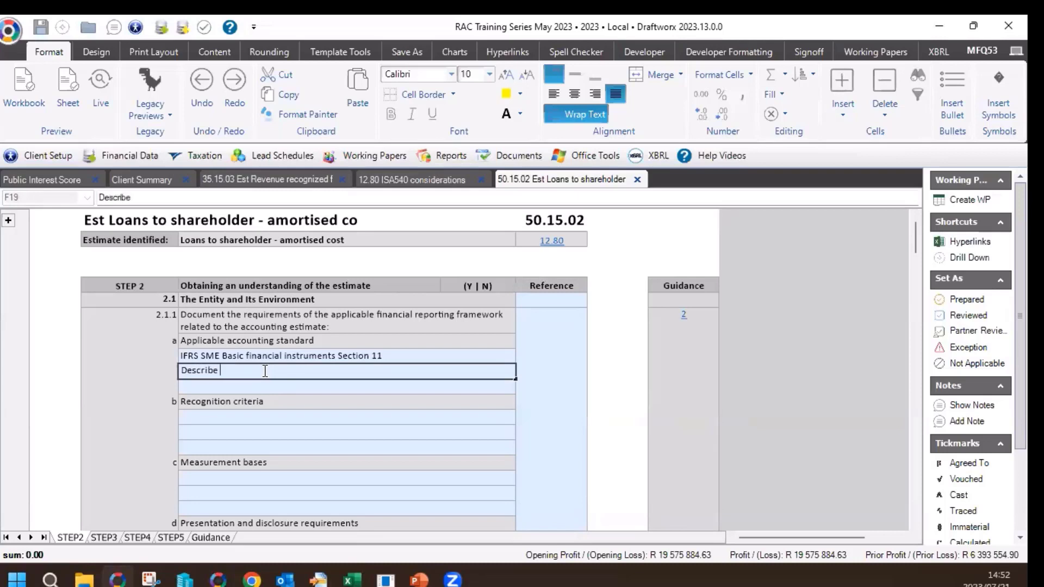
type("policy")
key("Return")
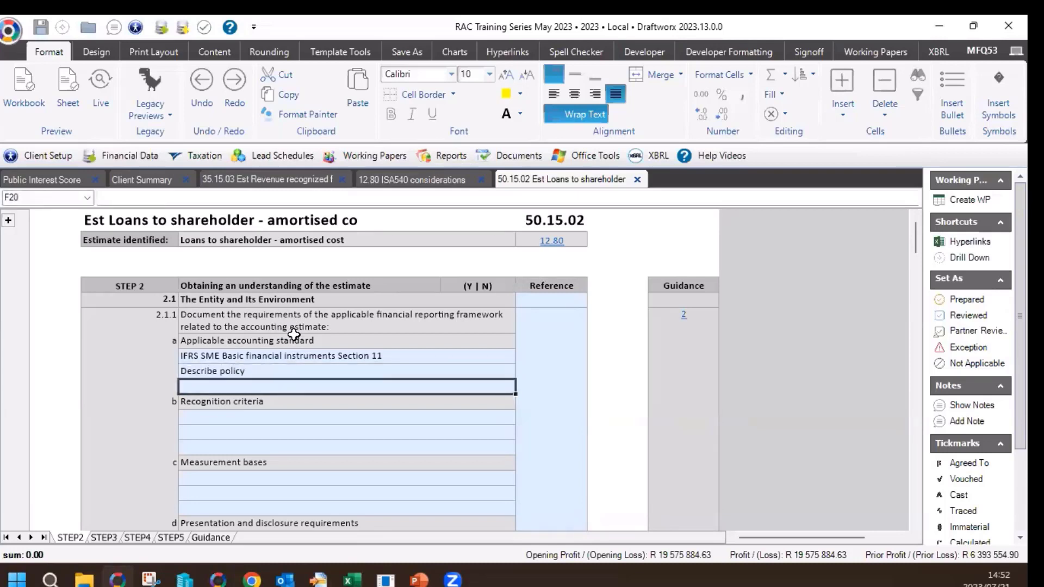
Examine the answer lines provided for Recognition criteria, Measurement bases, and Presentation and disclosure requirements under question 2.1.1.
left_click(281, 416)
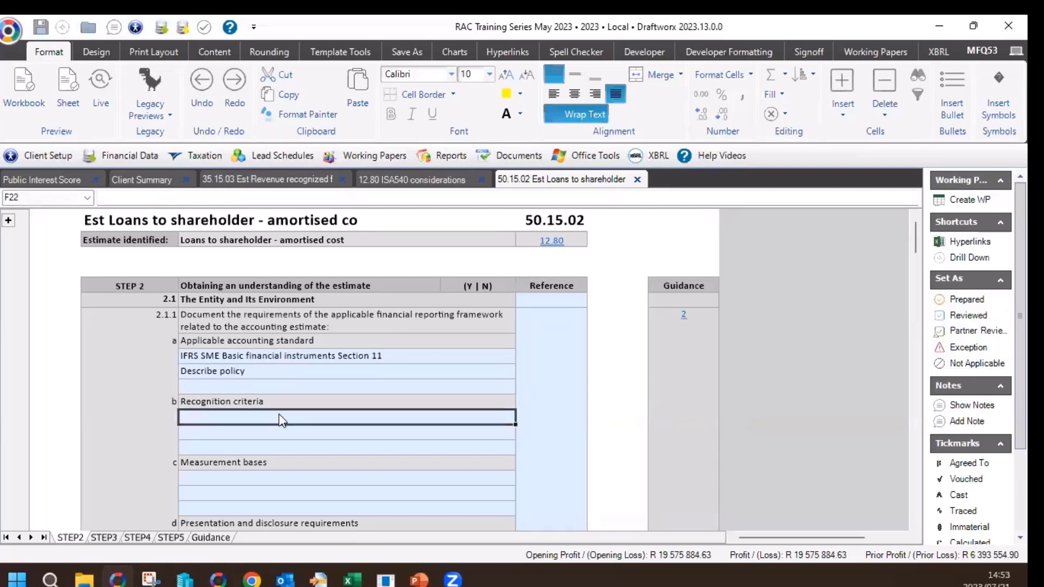
left_click_drag(281, 420, 285, 446)
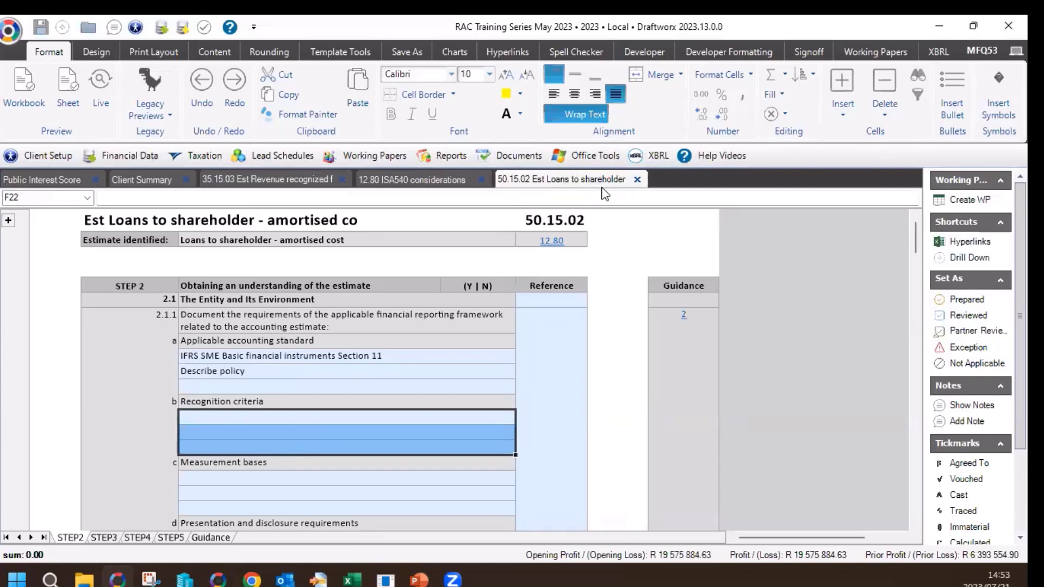
left_click(220, 421)
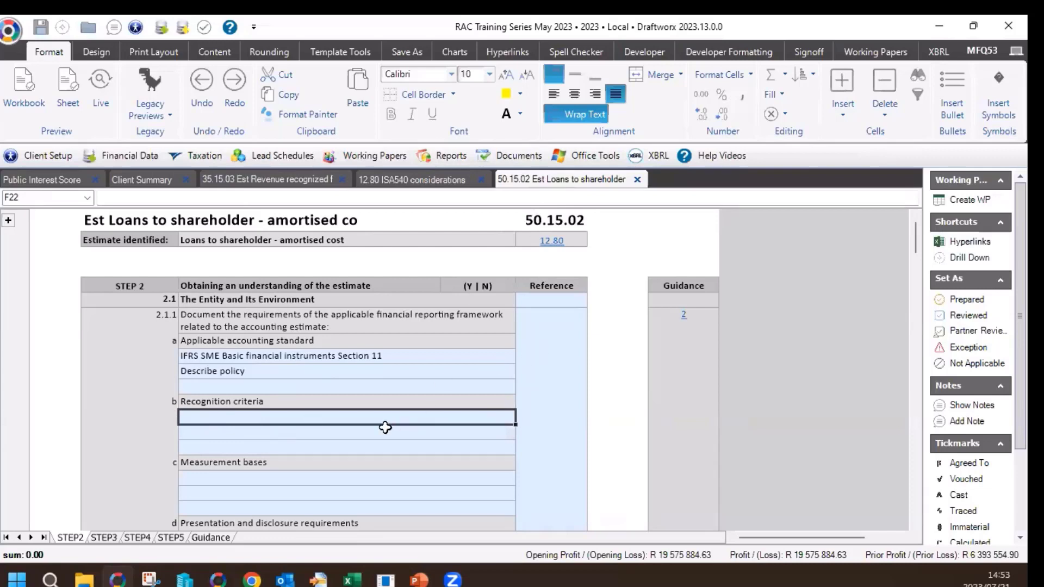
scroll(360, 349, "down", 1)
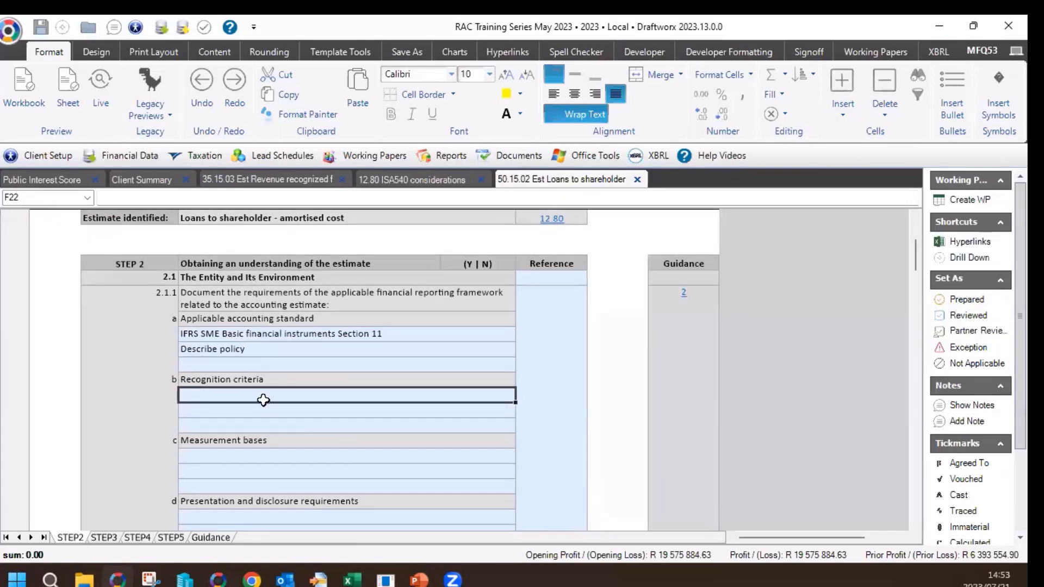
left_click_drag(264, 399, 274, 514)
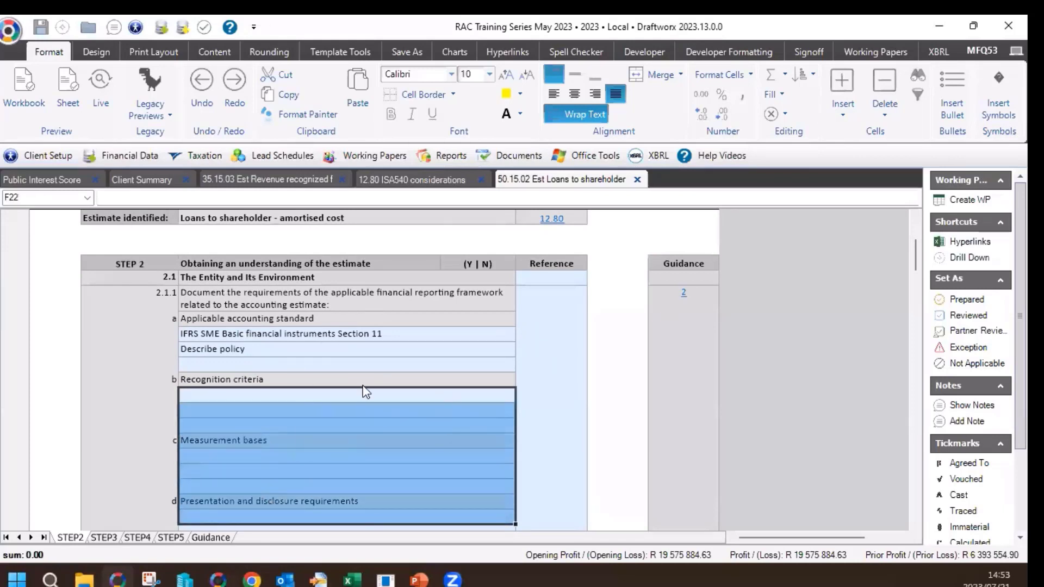
left_click(329, 400)
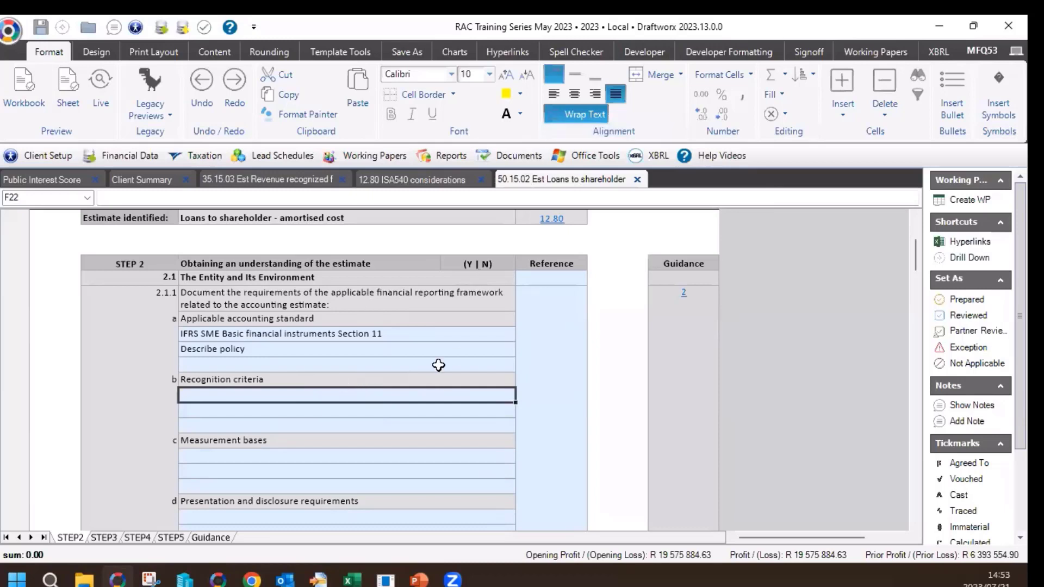
Answer Y to question 2.1.2 on whether the current year accounting policy is in line with the financial reporting framework.
scroll(403, 362, "down", 1)
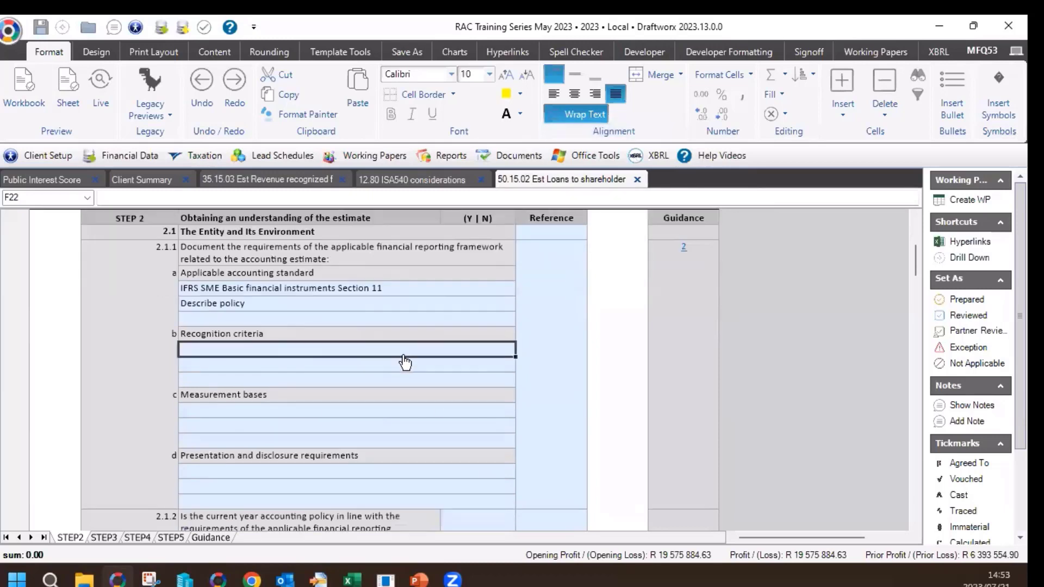
scroll(366, 378, "down", 2)
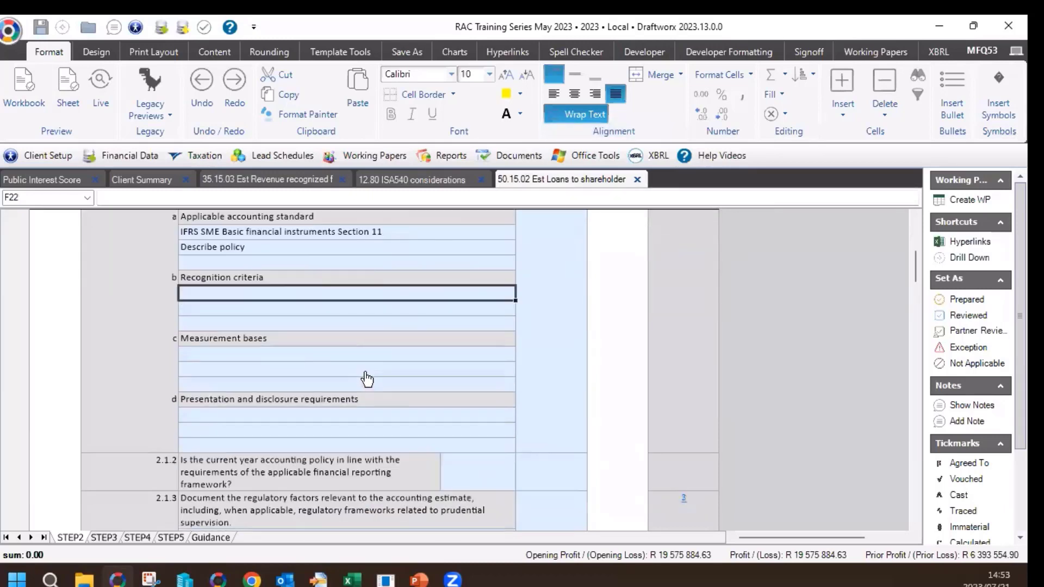
left_click(284, 456)
left_click(267, 437)
left_click(492, 433)
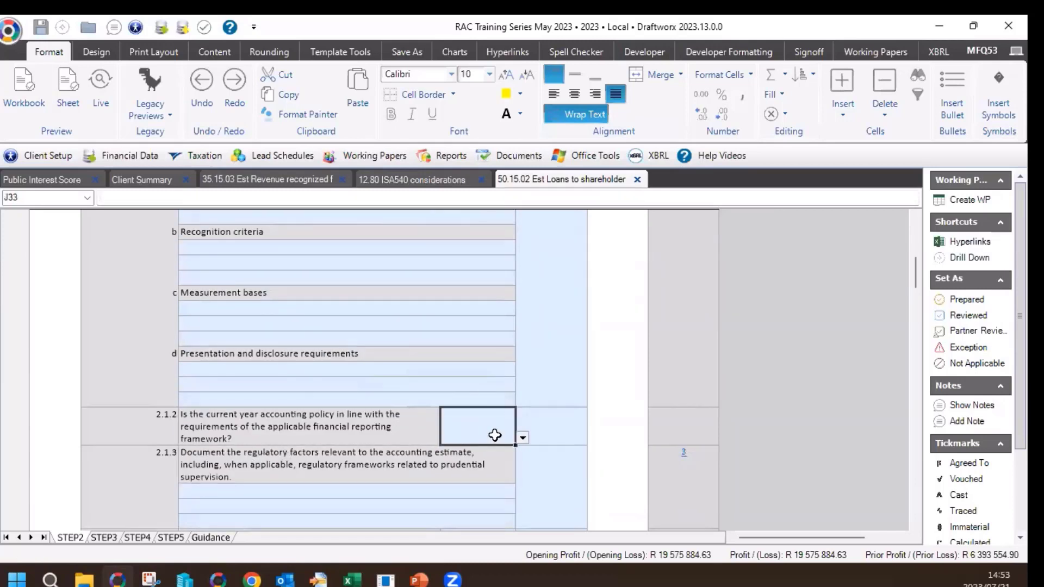
left_click(523, 438)
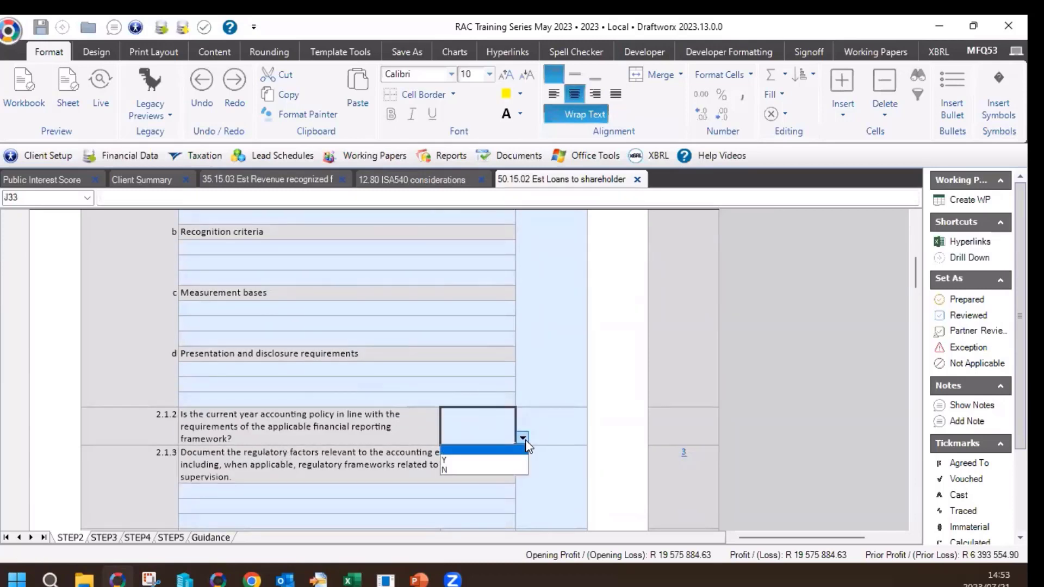
left_click(445, 462)
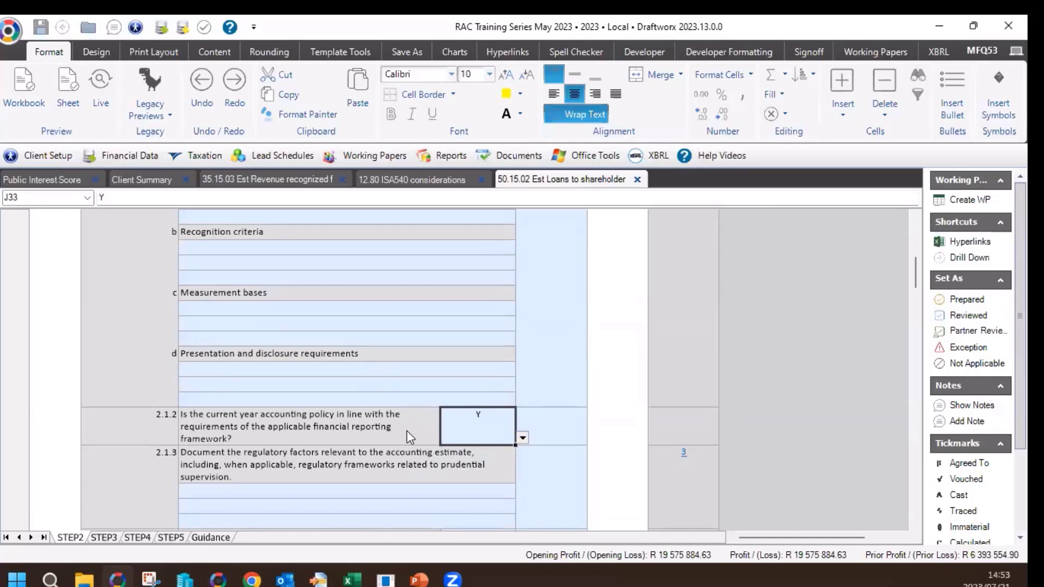
Review questions 2.1.3 and 2.1.4 and the start of section 2.2, The Entity's Internal Control, including the 2.2.1 experience and competence table.
scroll(407, 430, "down", 1)
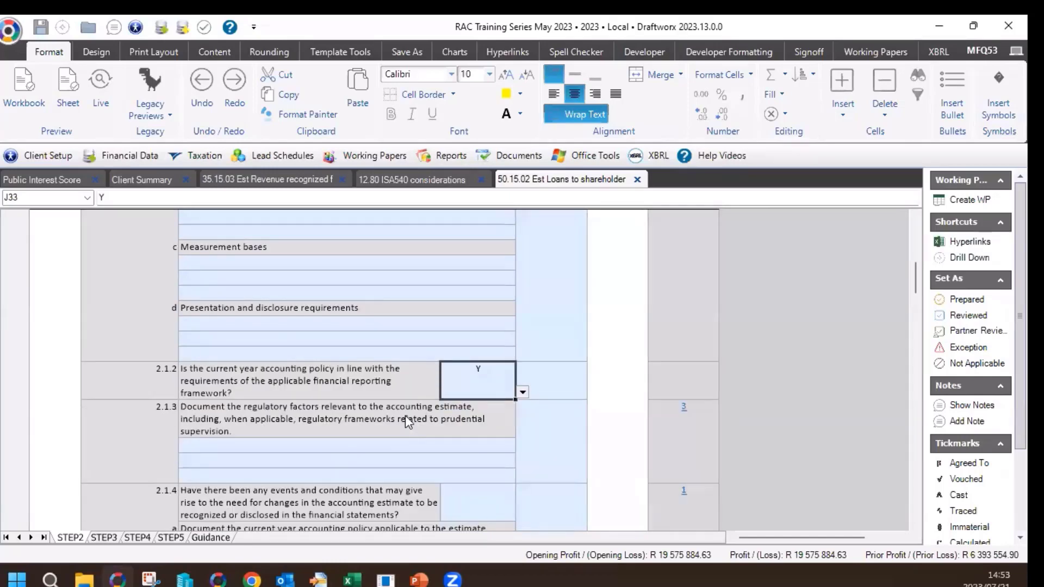
scroll(406, 416, "down", 6)
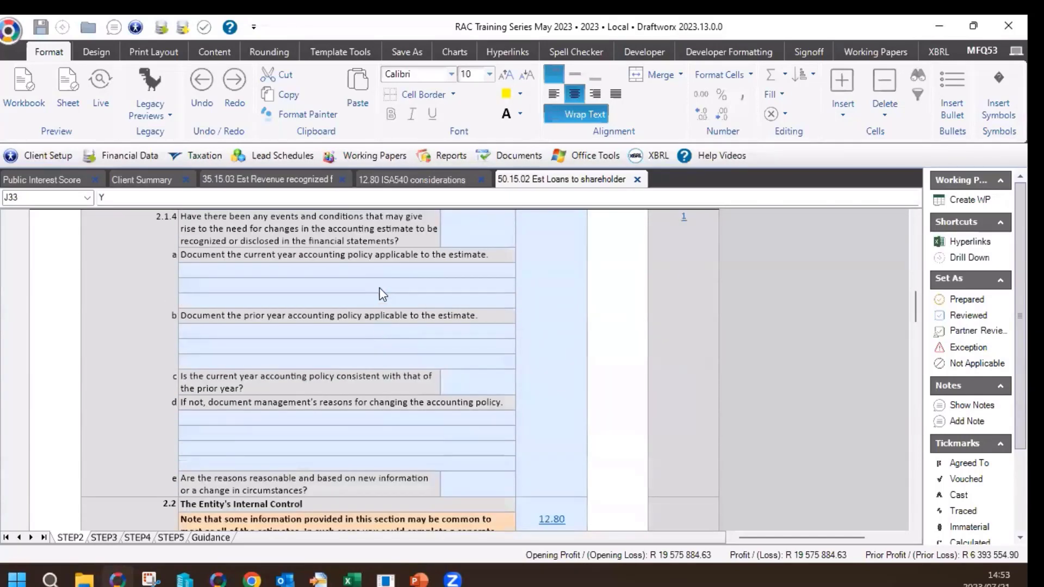
scroll(380, 289, "down", 3)
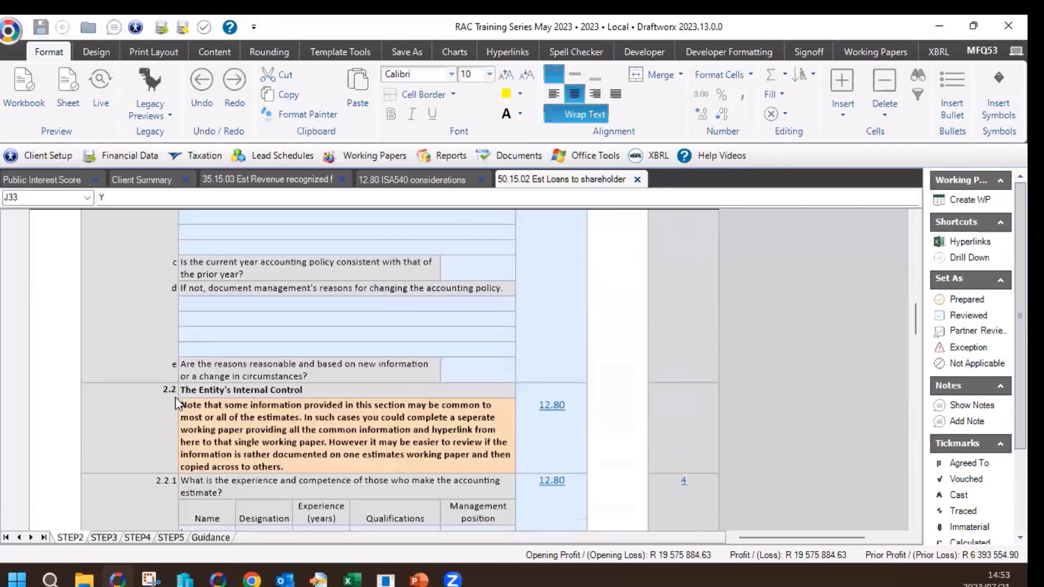
left_click(228, 392)
scroll(564, 303, "down", 2)
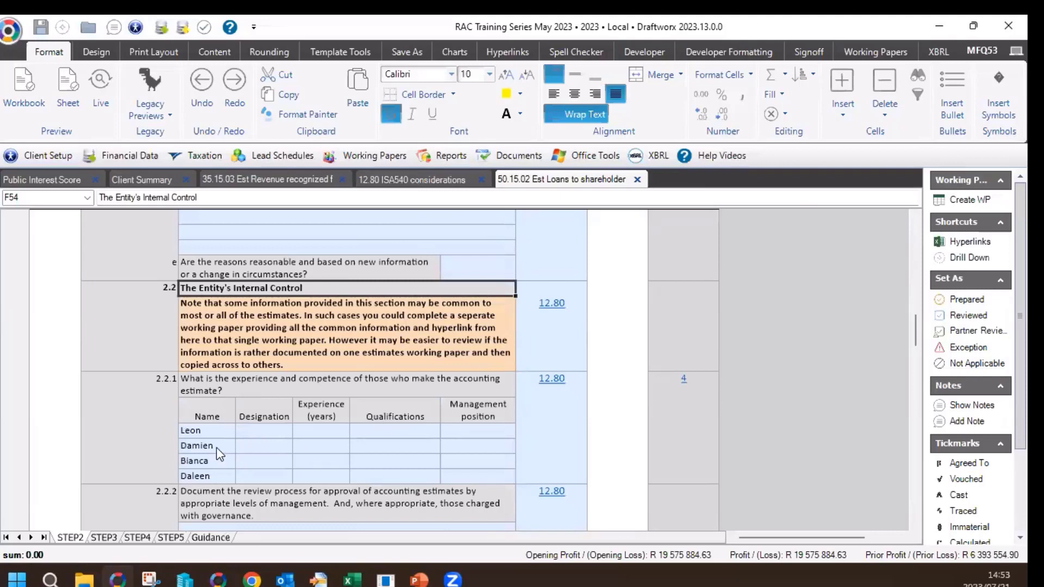
left_click_drag(217, 448, 462, 473)
key("Delete")
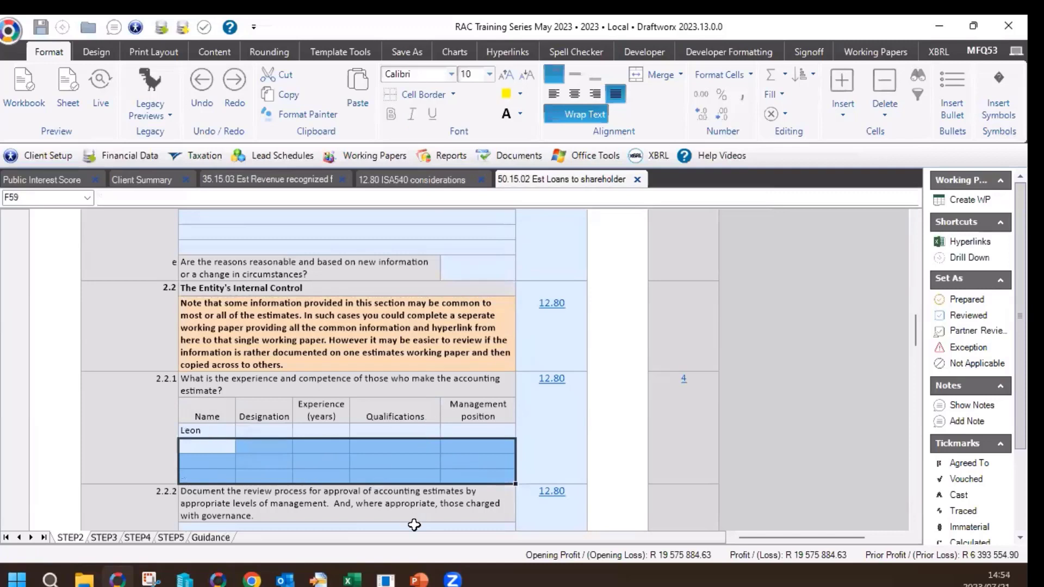
key("ctrl+z")
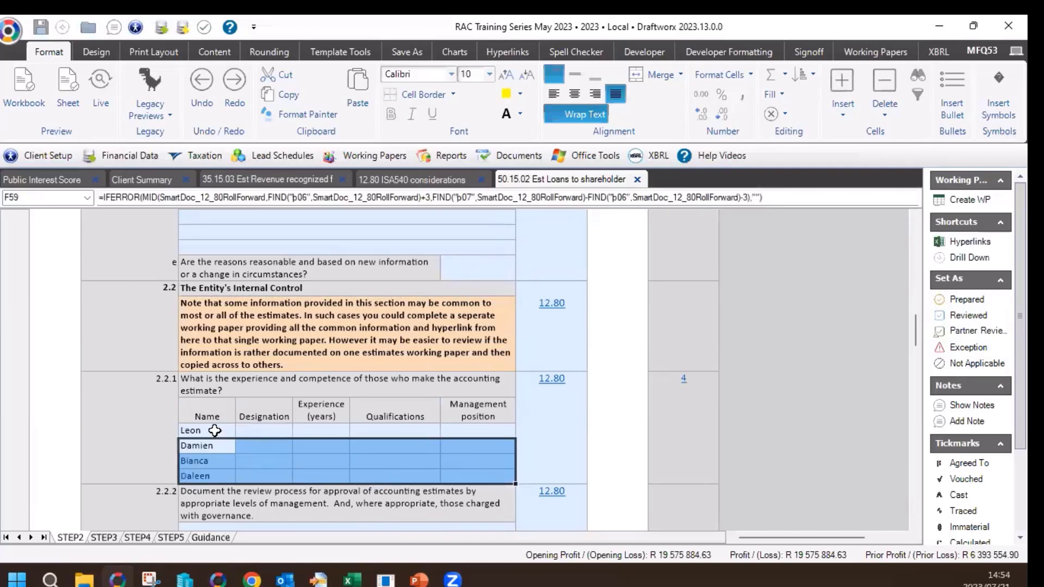
left_click_drag(212, 431, 460, 455)
key("Delete")
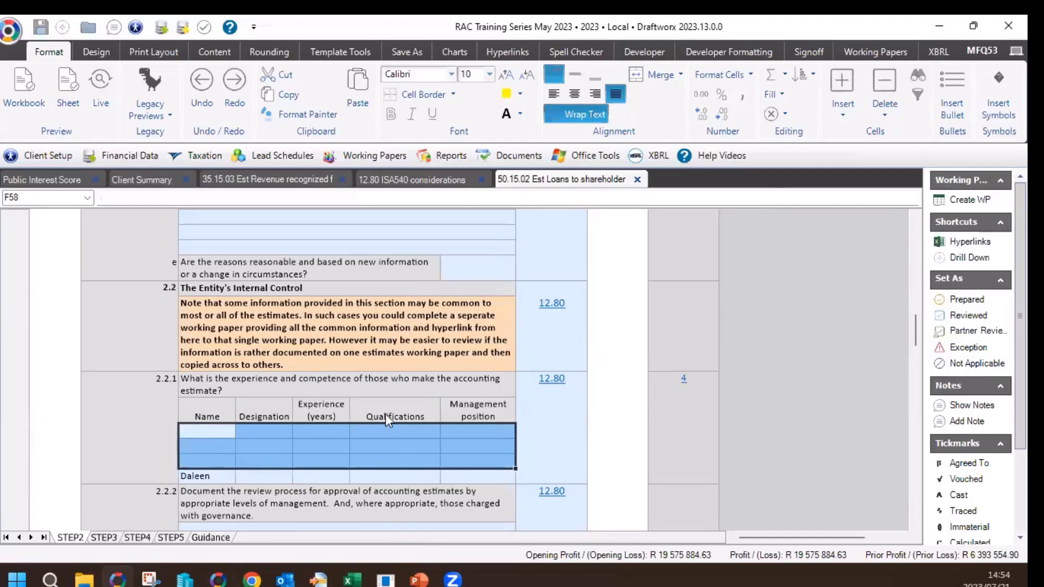
key("ctrl+z")
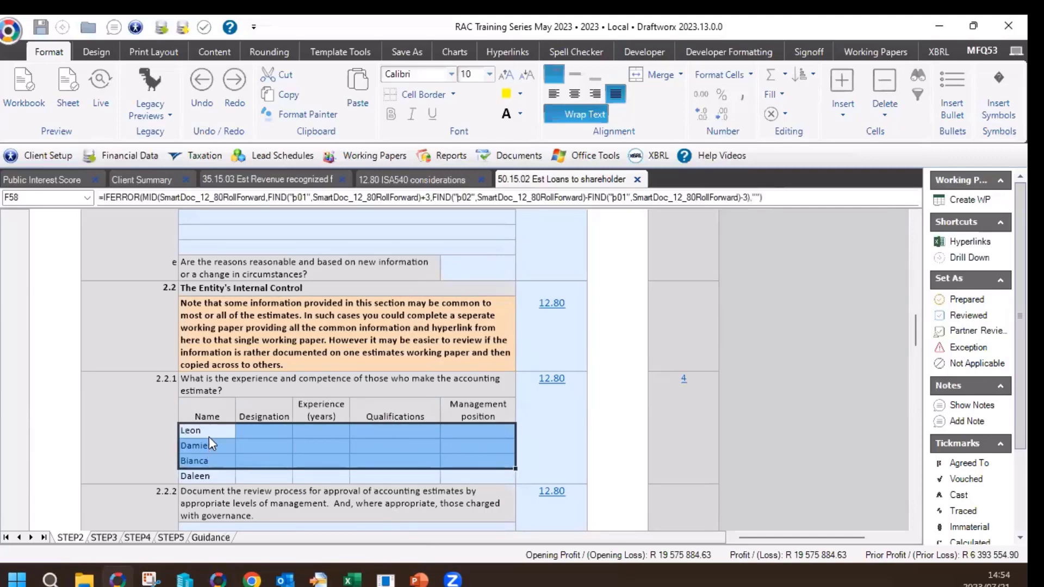
Clear all rows of the experience and competence table in 2.2.1 and enter a different person's name in the first row.
scroll(211, 436, "down", 1)
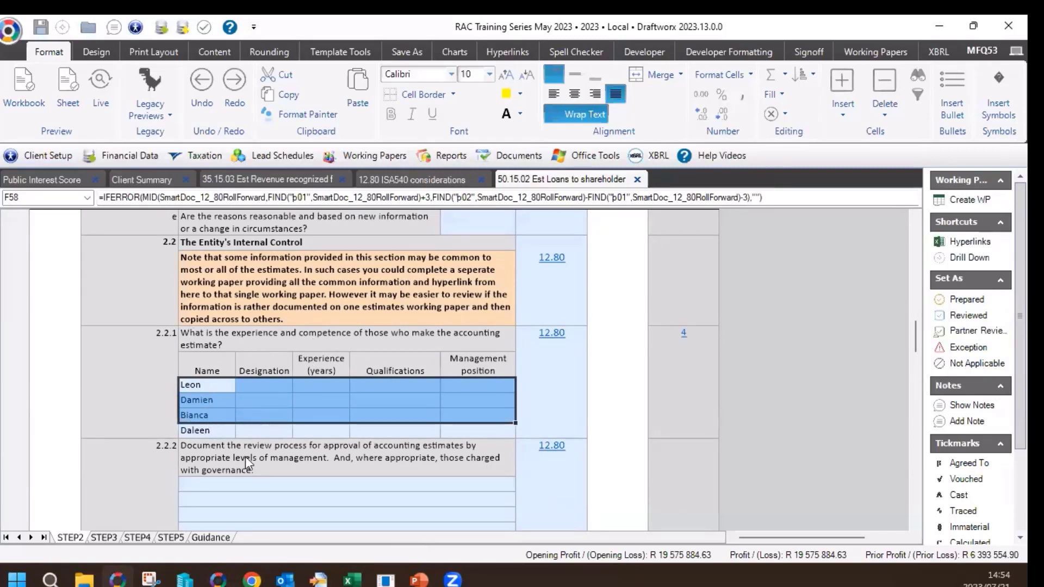
left_click_drag(221, 381, 488, 424)
key("Delete")
left_click(214, 383)
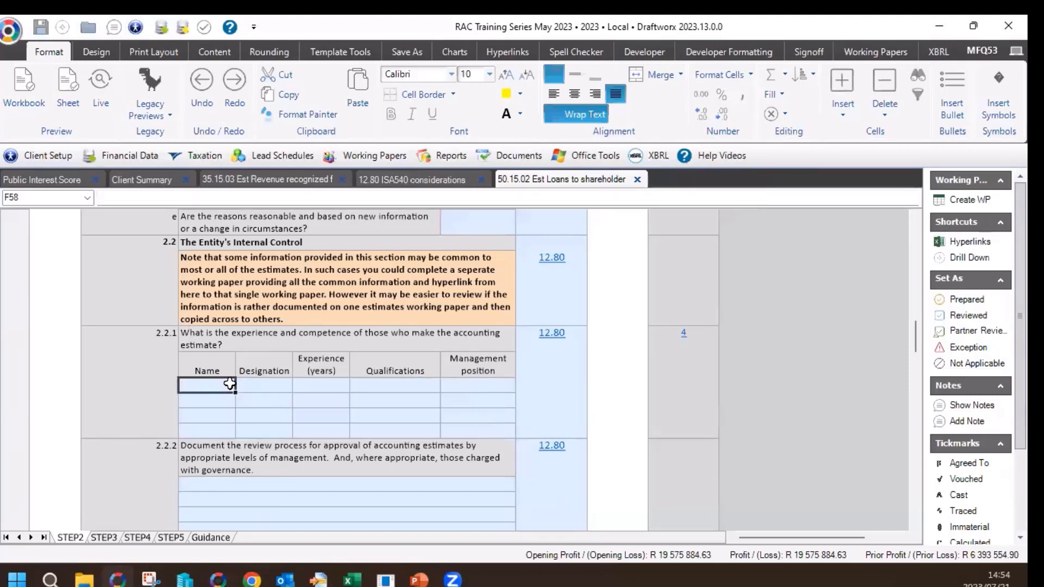
type("Earl")
key("Return")
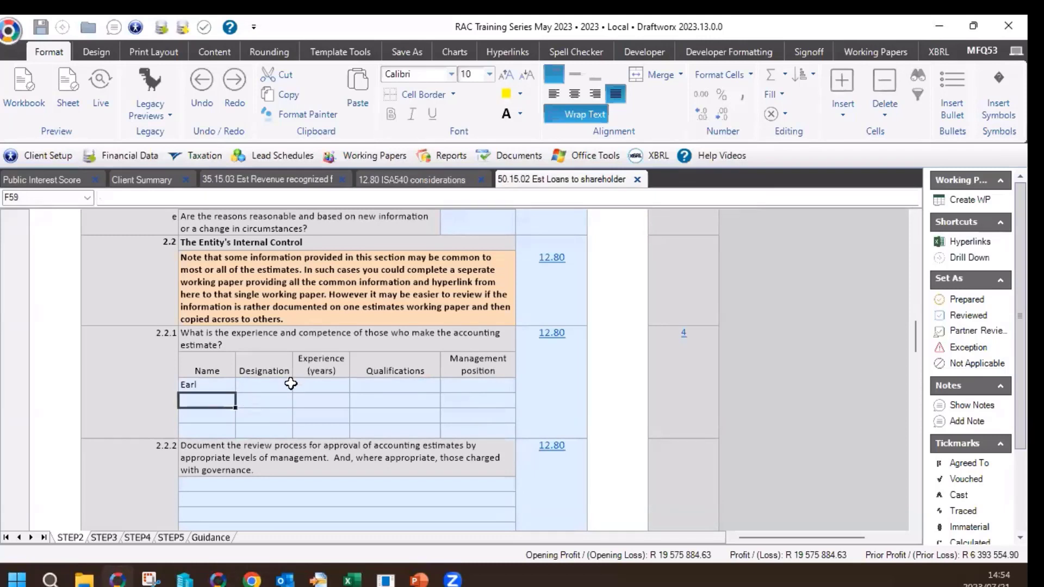
Review the internal control questions from 2.2.2 through 2.2.14 on the STEP2 sheet.
scroll(288, 384, "down", 3)
scroll(230, 315, "down", 3)
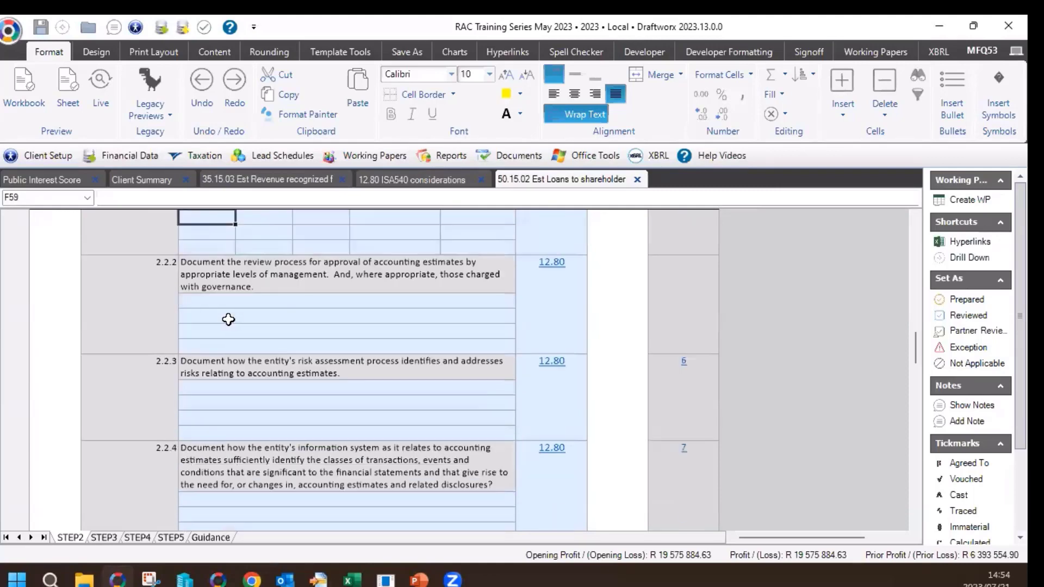
scroll(231, 316, "down", 2)
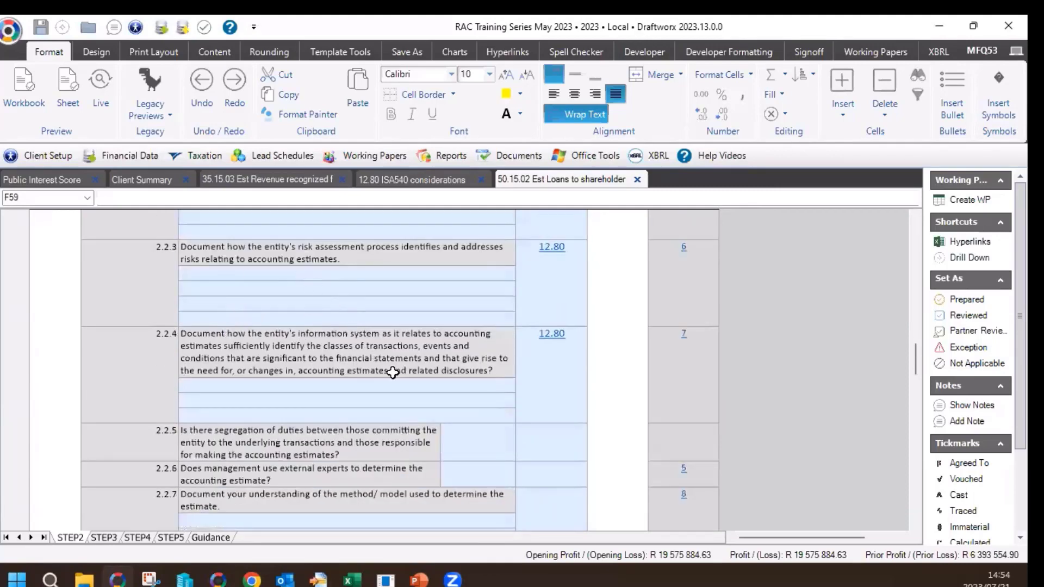
scroll(378, 389, "down", 2)
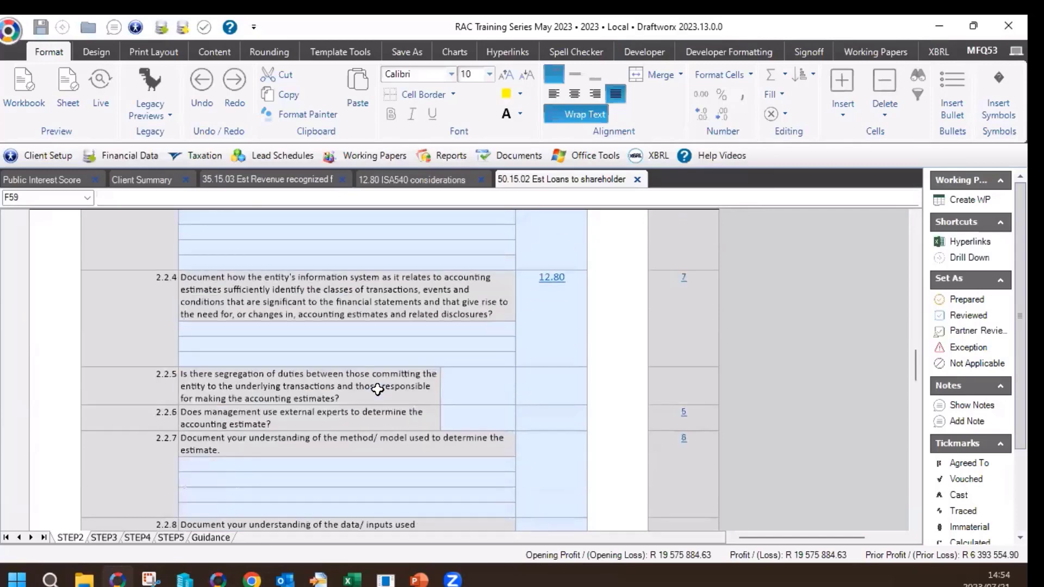
scroll(378, 389, "down", 3)
scroll(378, 389, "down", 2)
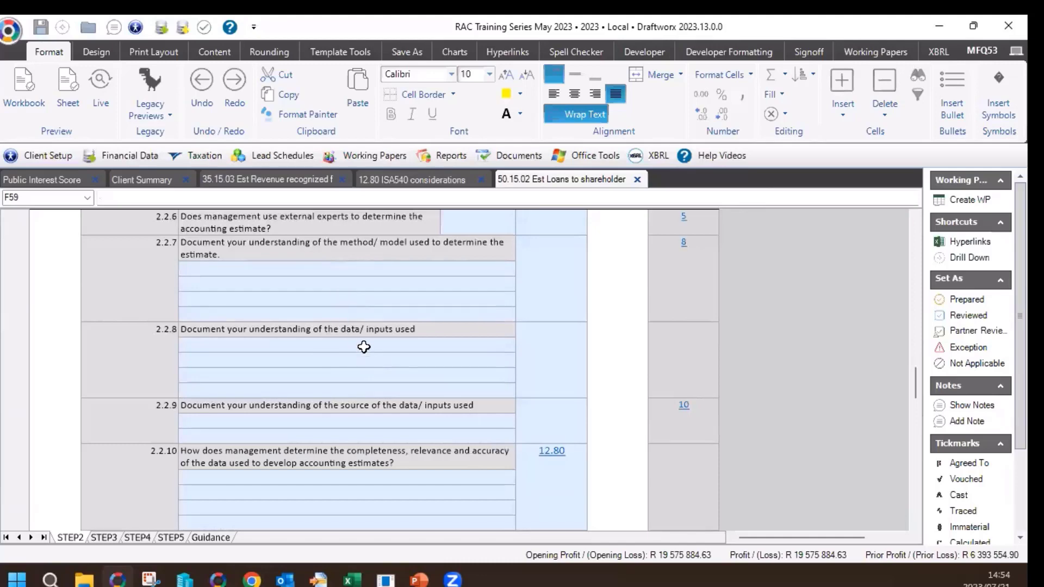
scroll(366, 367, "down", 2)
scroll(365, 368, "down", 1)
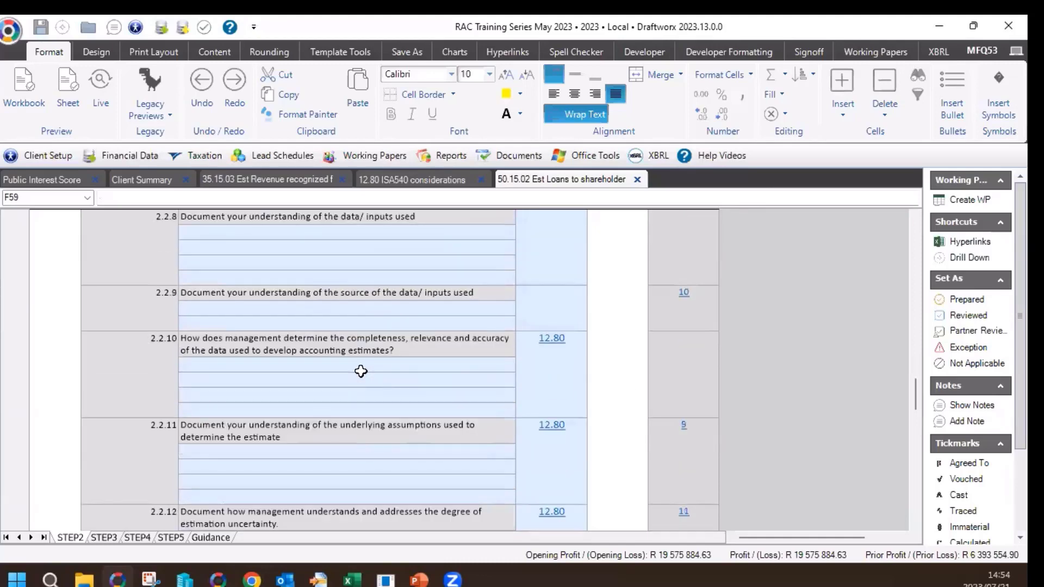
scroll(358, 374, "down", 2)
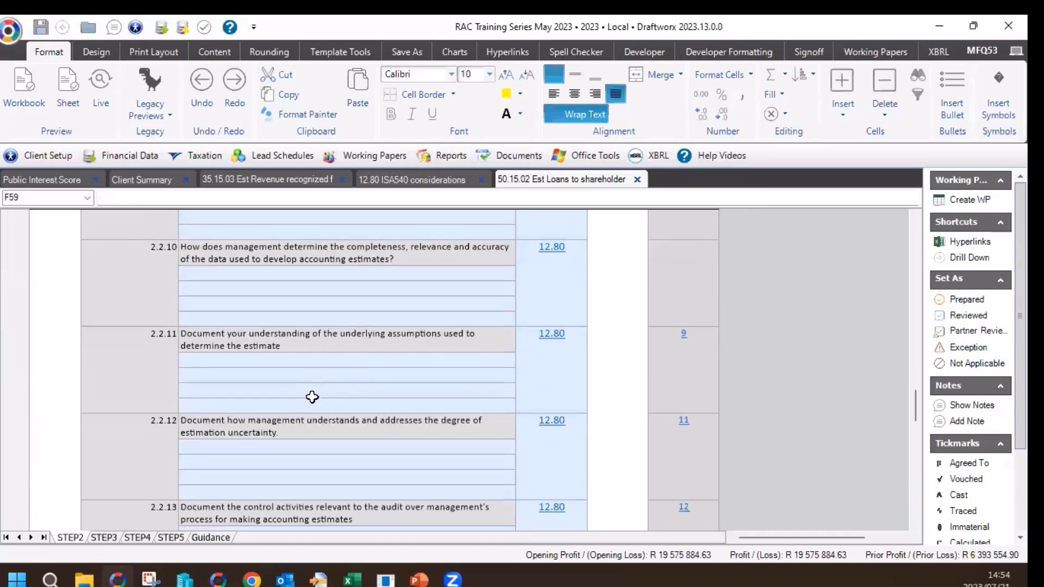
scroll(300, 409, "down", 2)
scroll(300, 409, "down", 2)
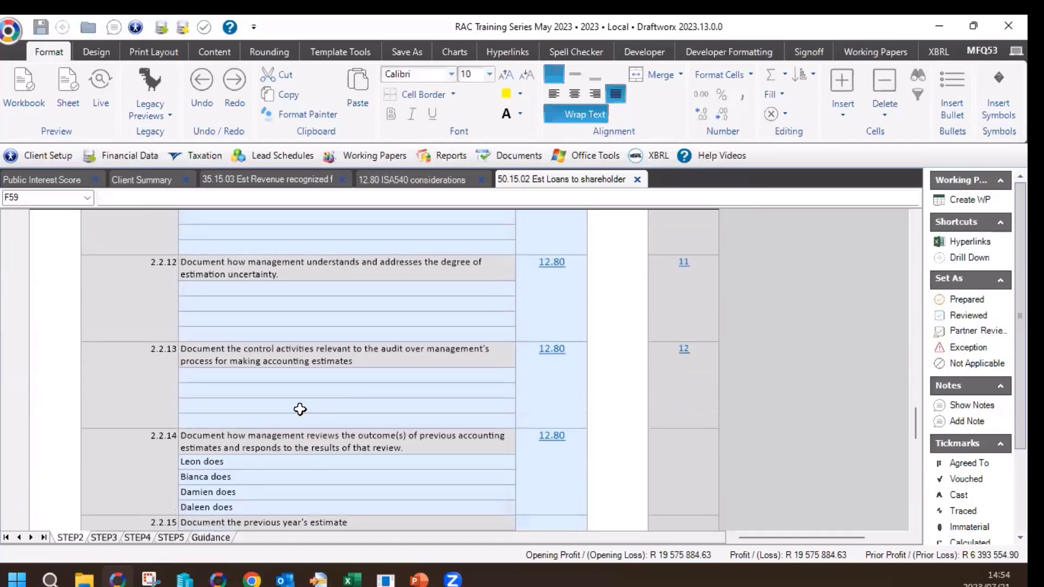
Delete the second, third and fourth answer lines under question 2.2.14, keeping only the first line.
left_click(301, 397)
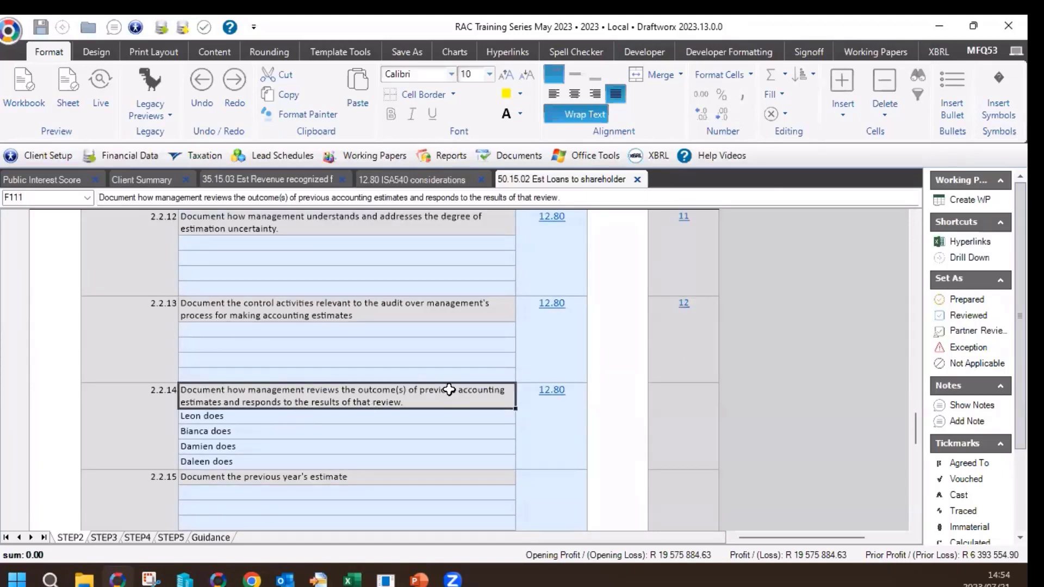
left_click_drag(197, 439, 221, 460)
key("Delete")
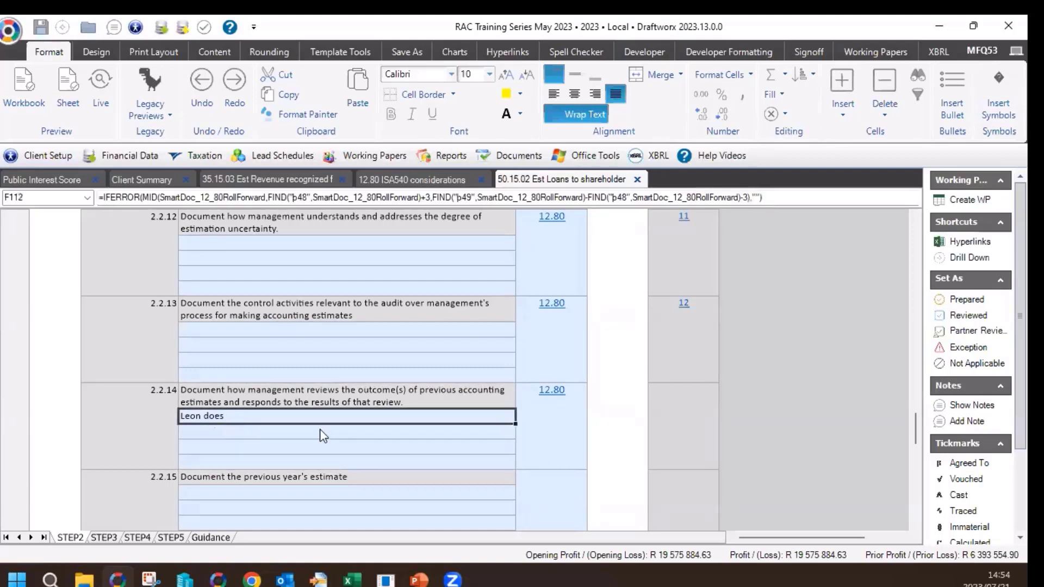
Replace the formula in the first answer line of 2.2.14 with its plain text using Paste Special with the Values option.
key("Up")
key("F2")
key("Escape")
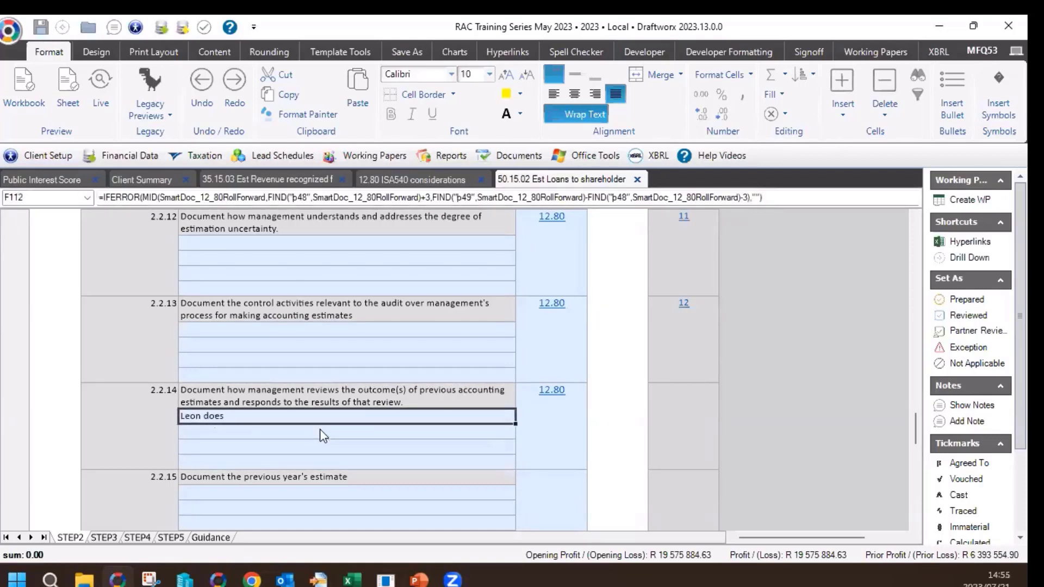
right_click(260, 429)
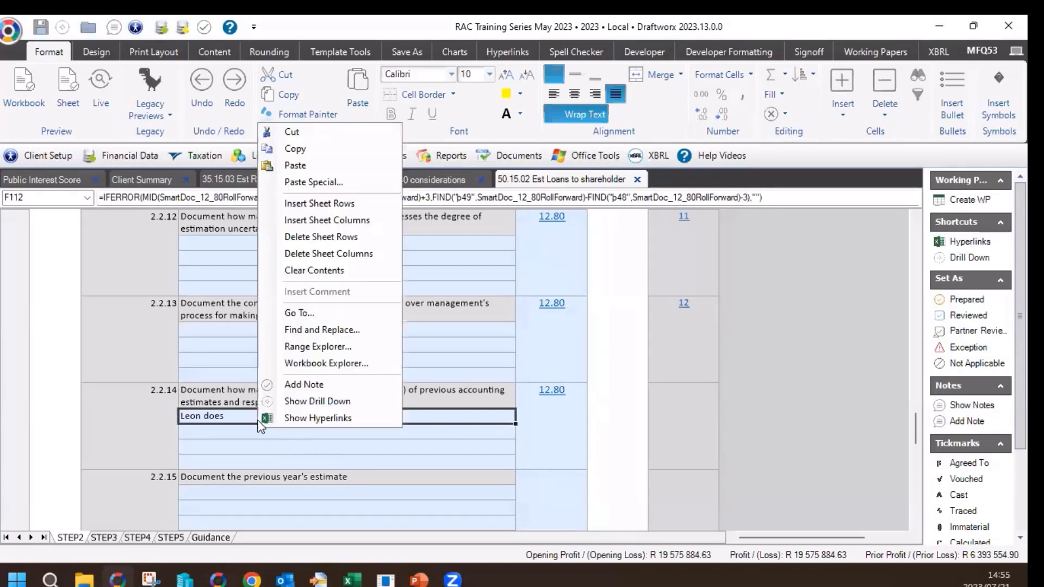
left_click(314, 183)
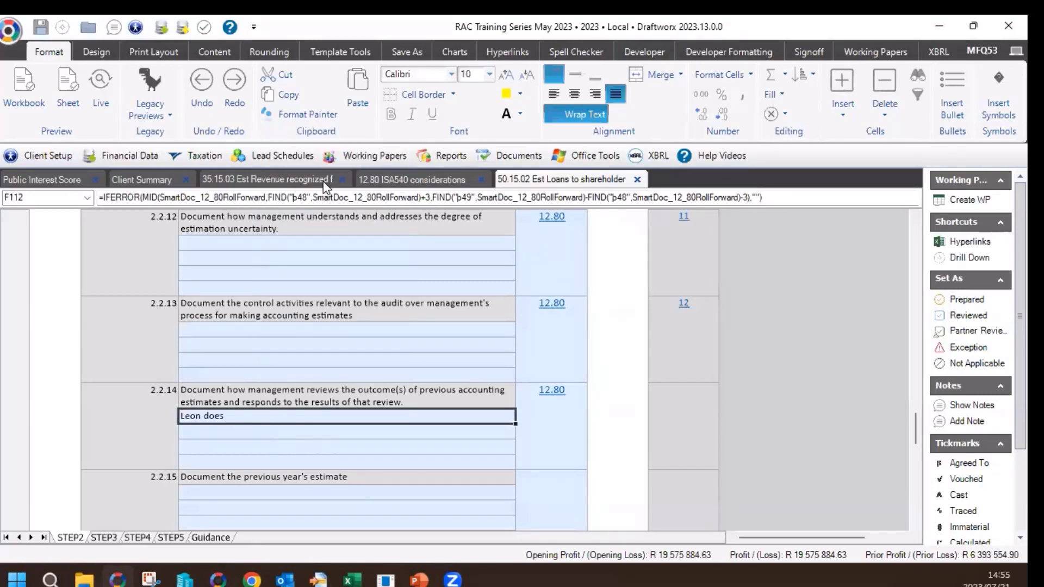
left_click(442, 234)
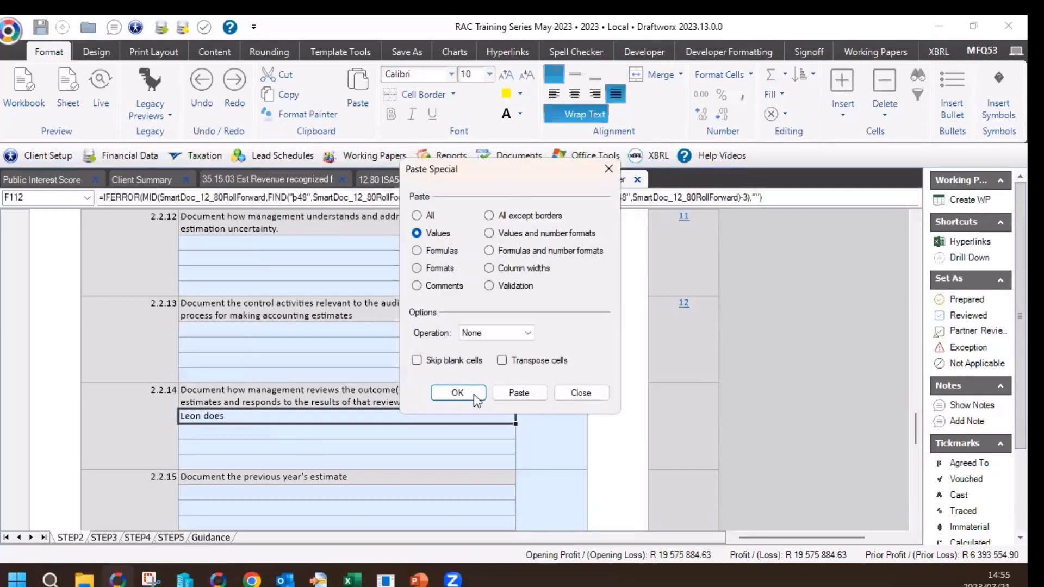
left_click(475, 393)
Append "some thing else" to the first answer line under question 2.2.14.
double_click(240, 414)
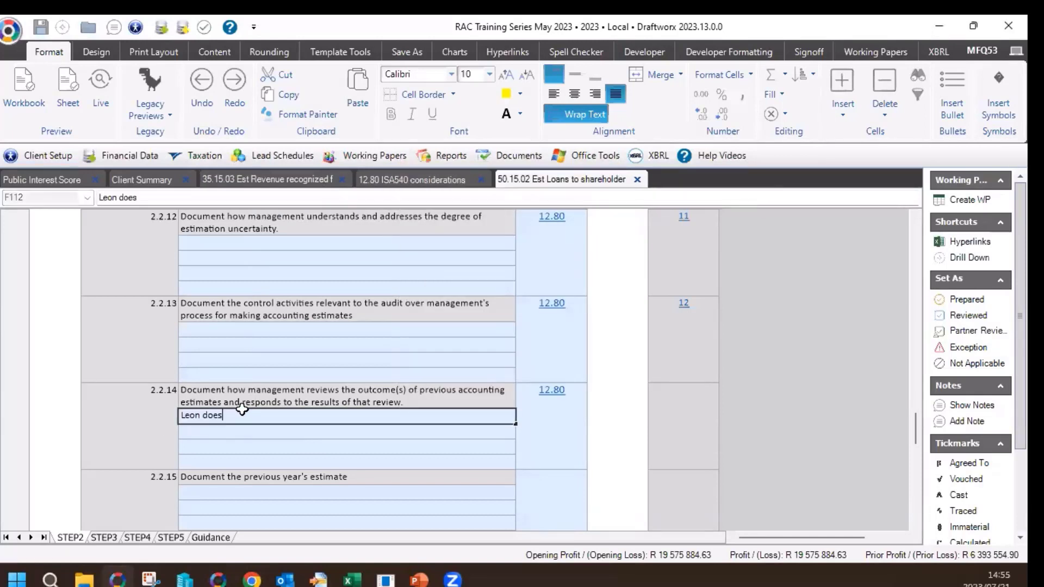
type("some thing else")
key("Return")
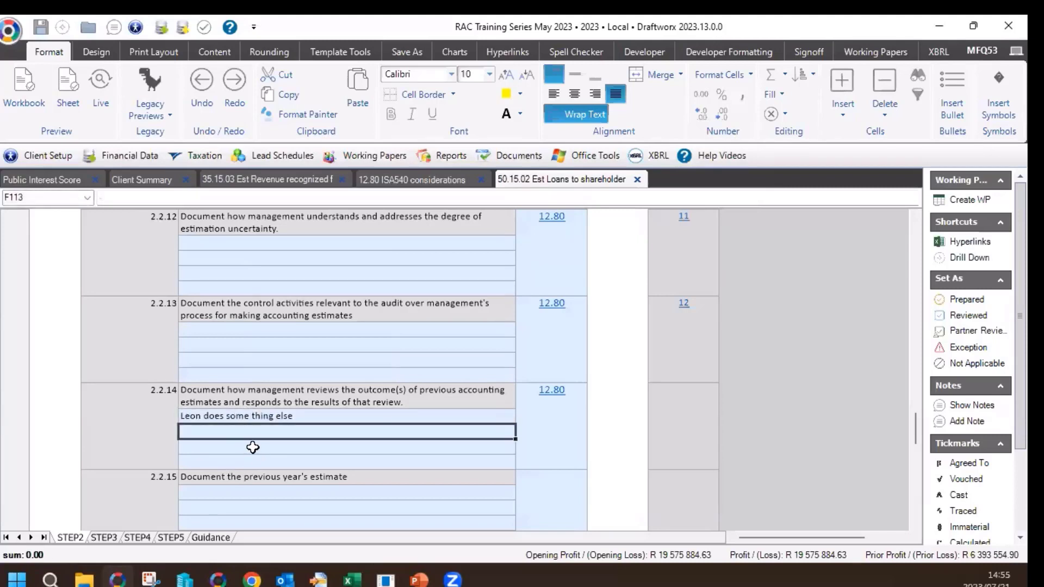
Review questions 2.2.15 through 2.4.1, including the prior-year estimate, management bias and communication sections, down to the identification conclusion.
scroll(252, 447, "down", 1)
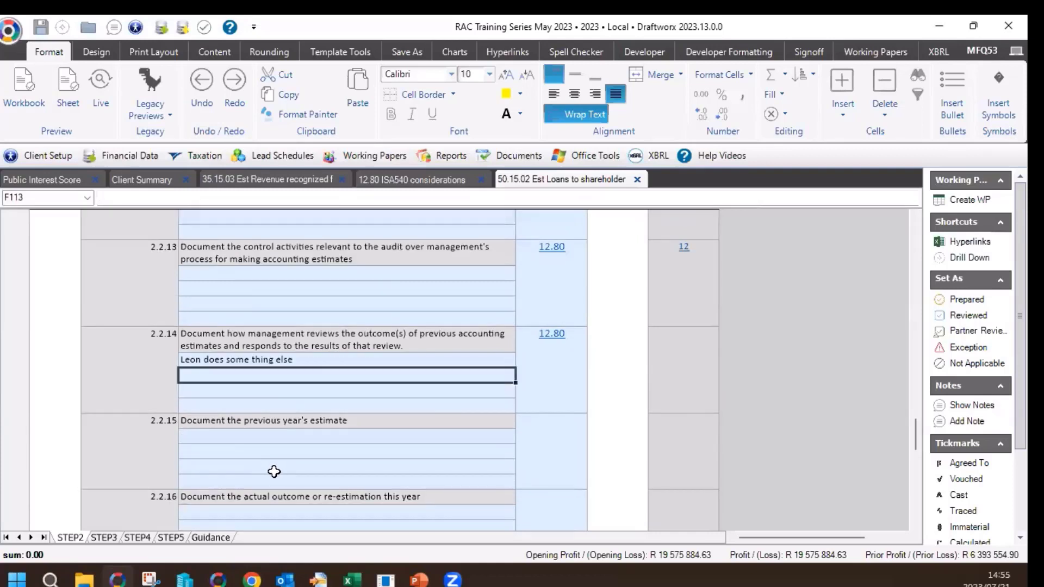
scroll(273, 472, "down", 1)
scroll(293, 385, "down", 1)
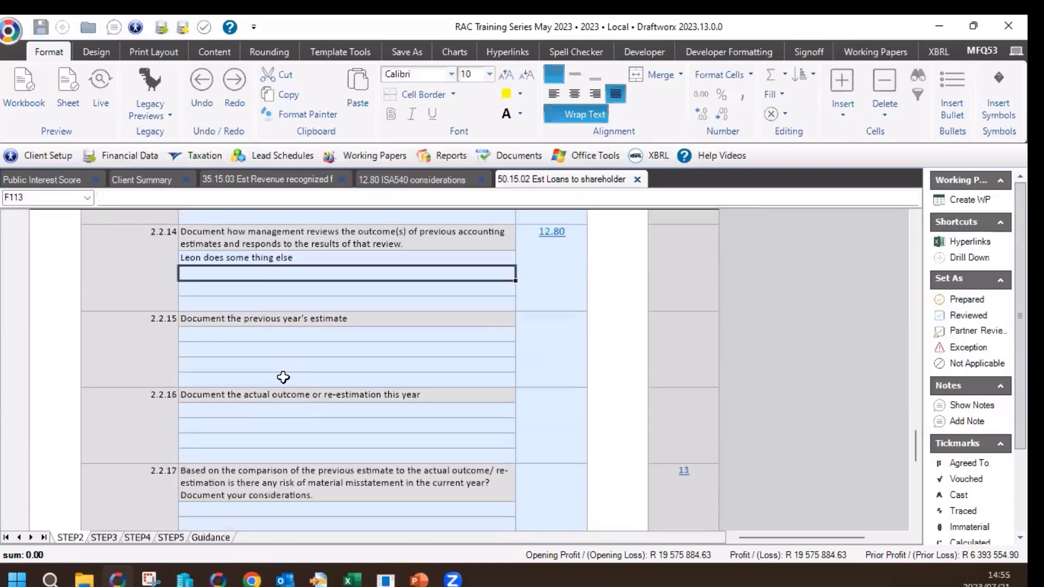
left_click_drag(268, 321, 288, 459)
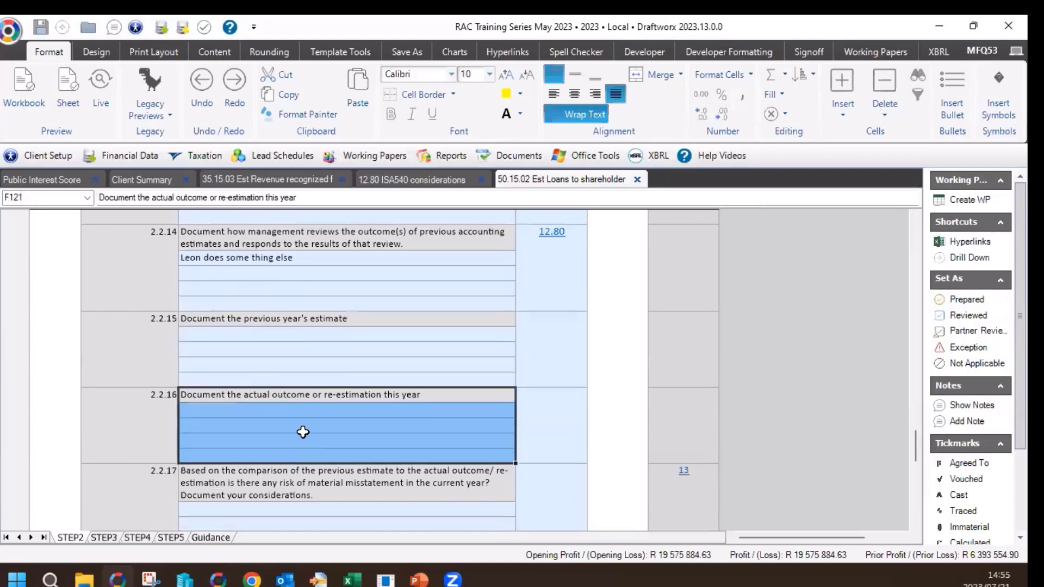
left_click(276, 334)
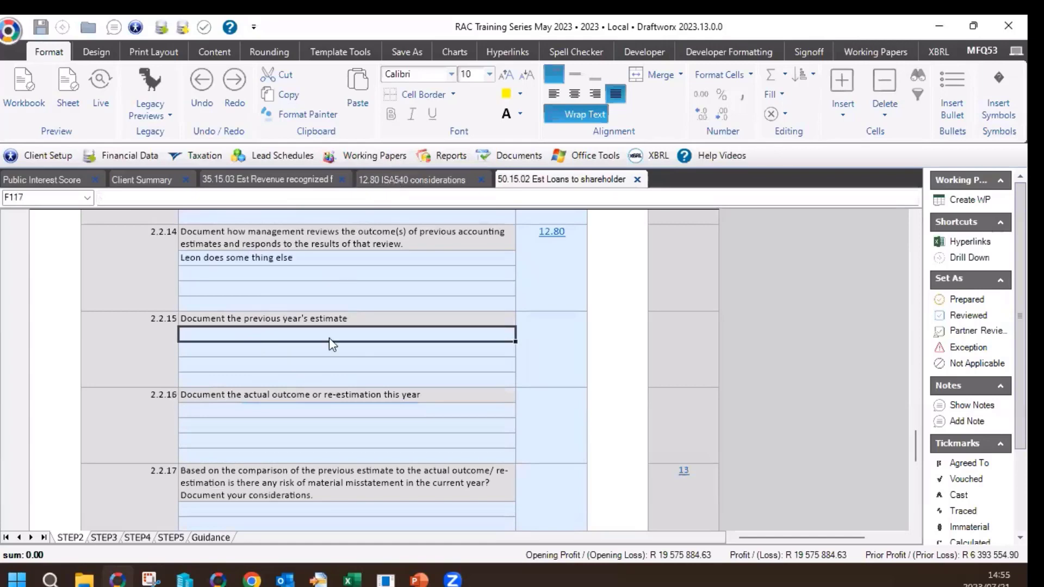
scroll(338, 339, "down", 1)
scroll(338, 335, "down", 5)
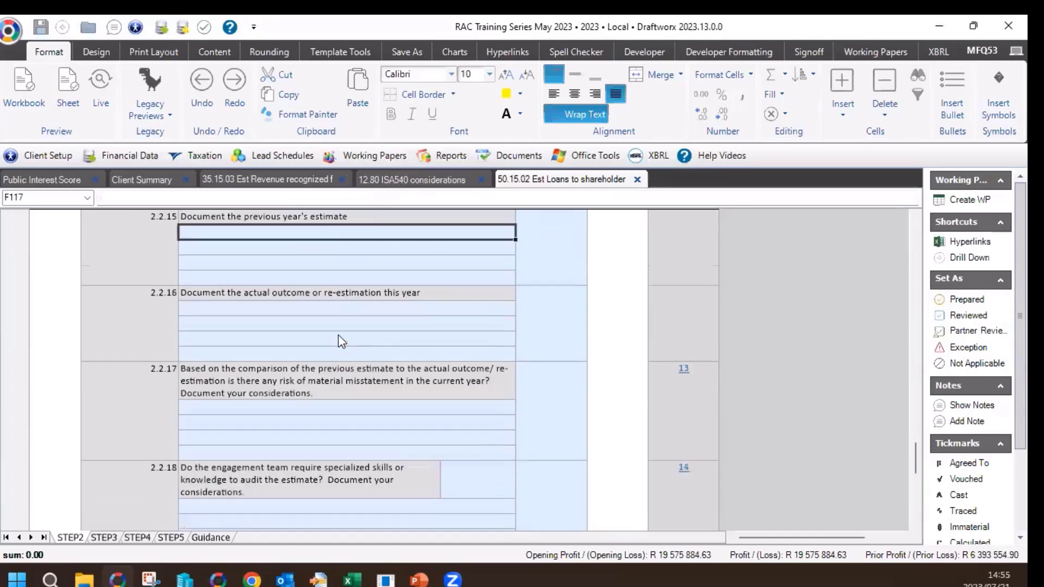
scroll(310, 330, "down", 1)
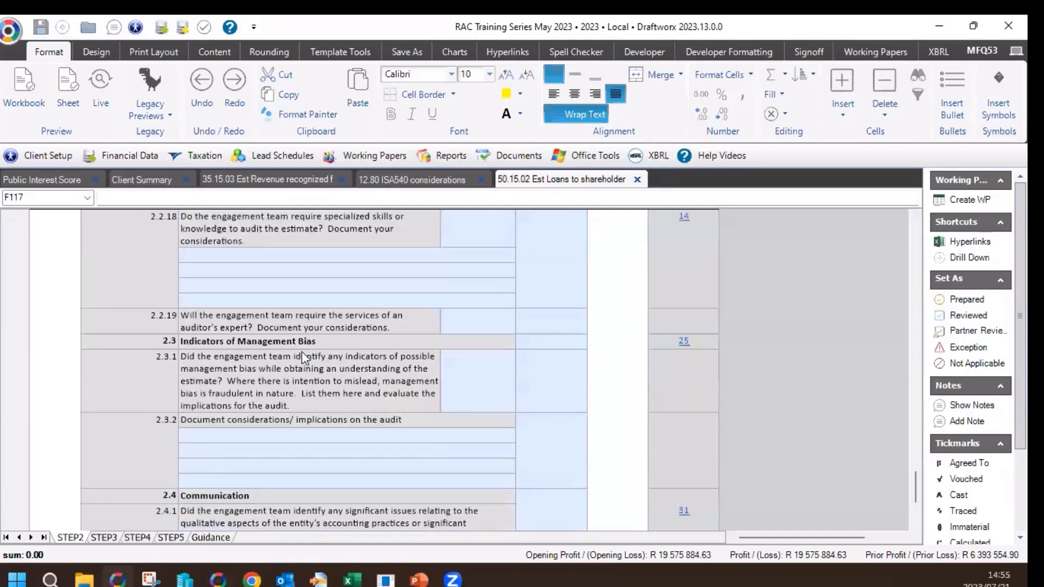
left_click(426, 367)
scroll(280, 379, "down", 1)
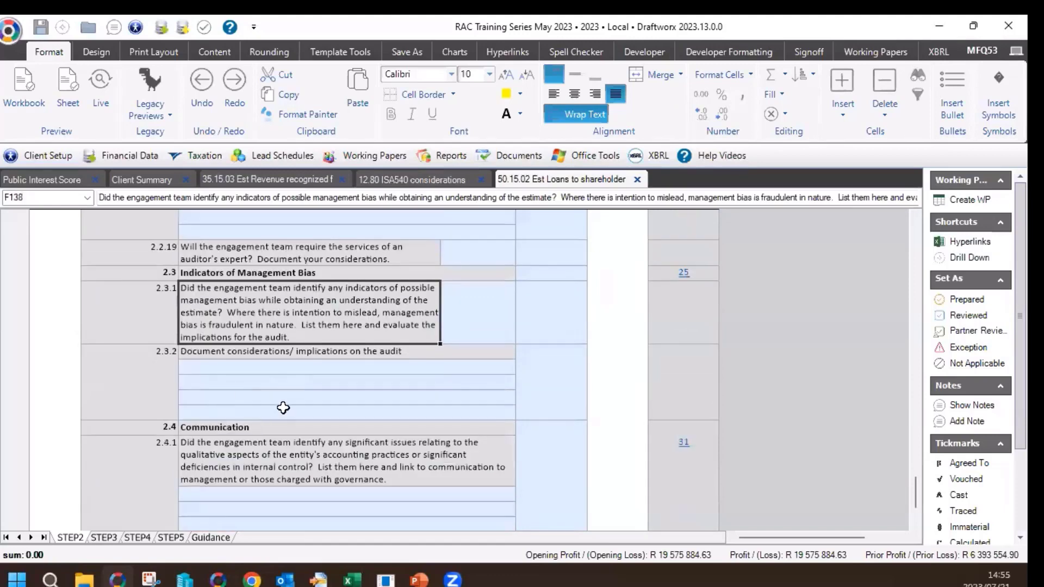
scroll(293, 383, "down", 1)
scroll(309, 381, "down", 2)
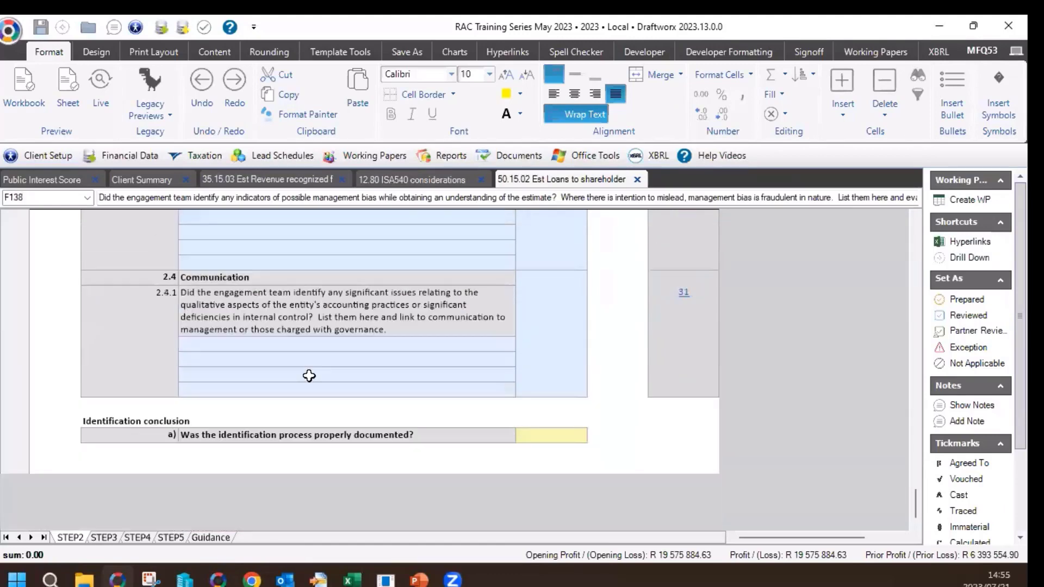
Answer Y to "Was the identification process properly documented?" in the identification conclusion.
left_click(255, 437)
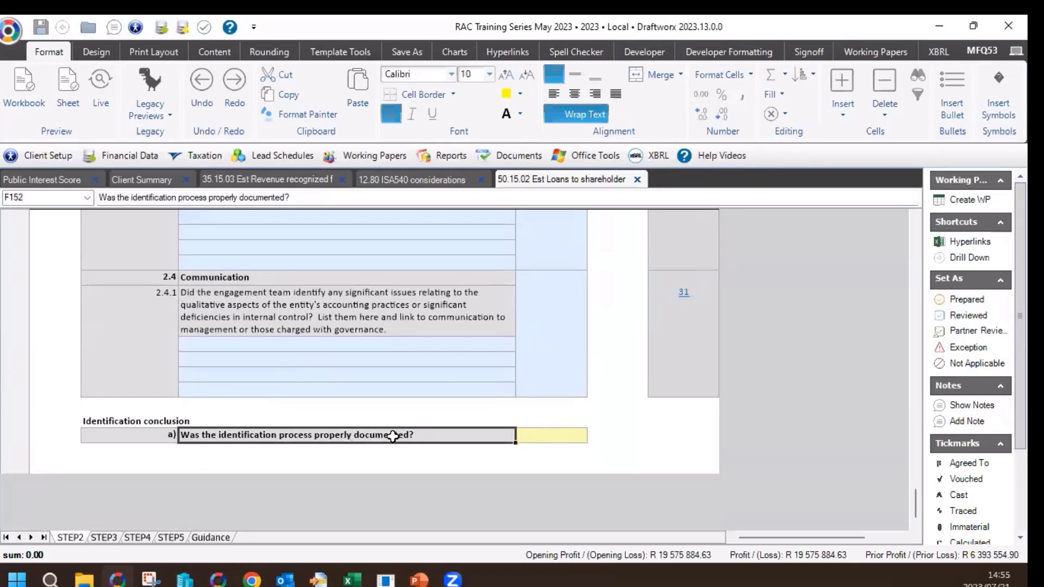
left_click(460, 449)
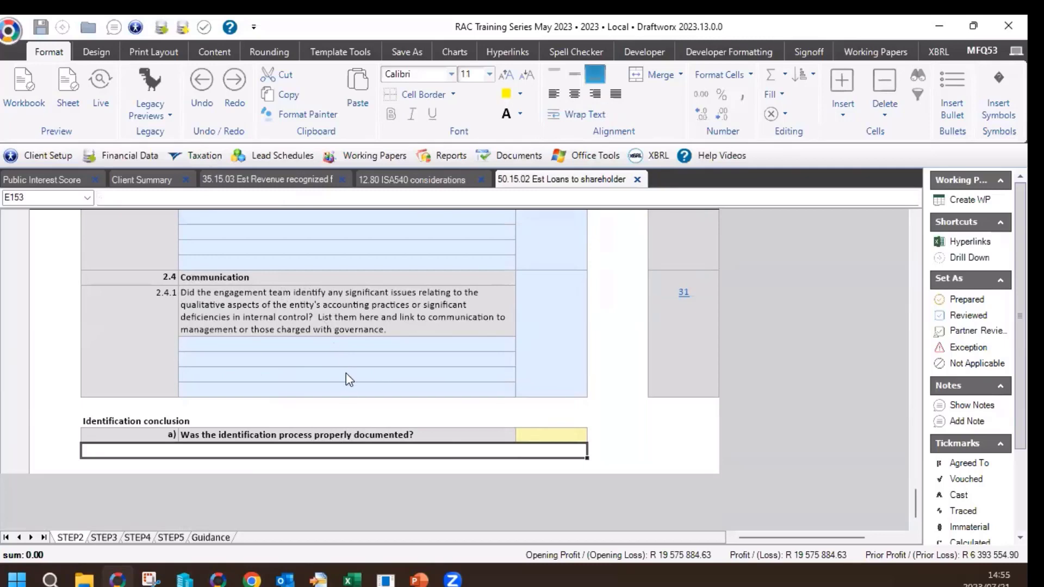
left_click(569, 439)
left_click(593, 436)
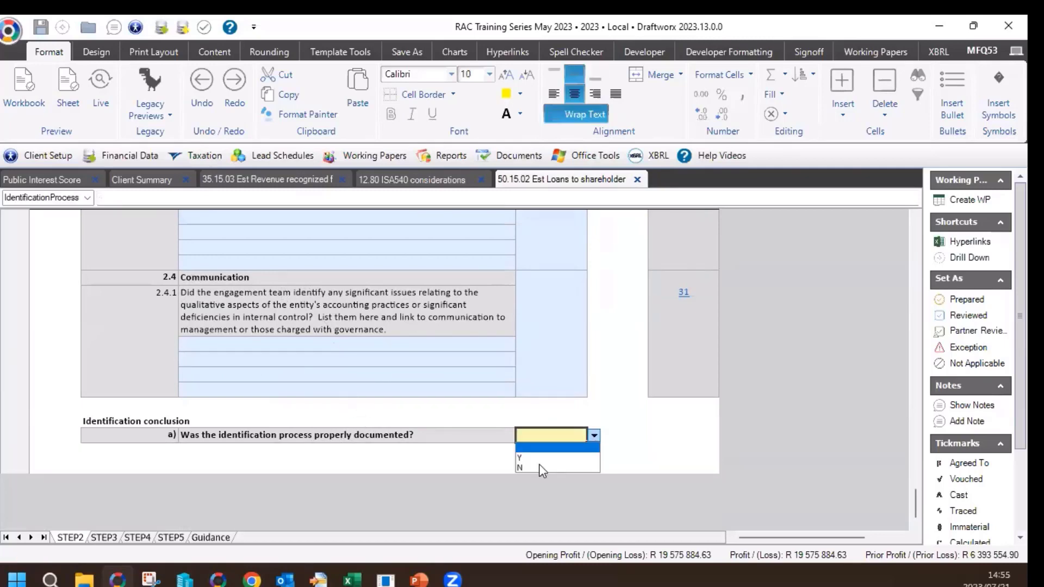
left_click(524, 459)
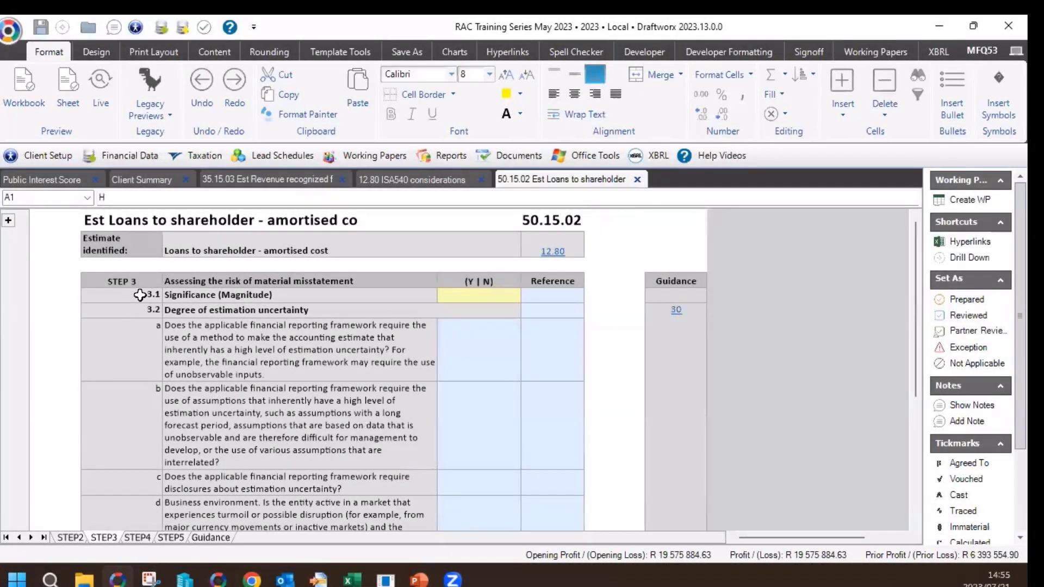
Try Material as the Significance (Magnitude) rating in 3.1 and settle on Medium.
left_click(223, 296)
left_click(458, 298)
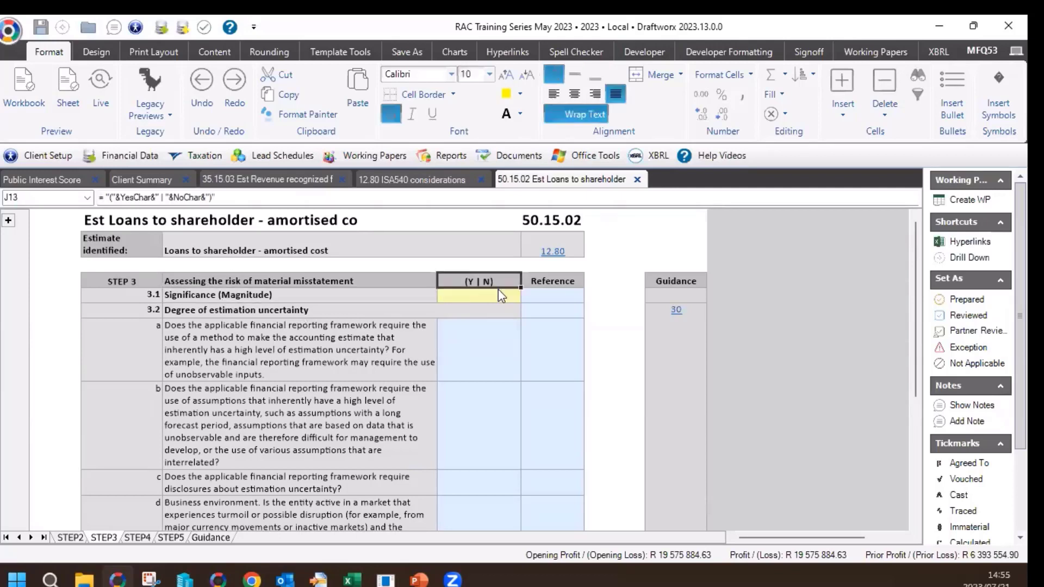
left_click(527, 295)
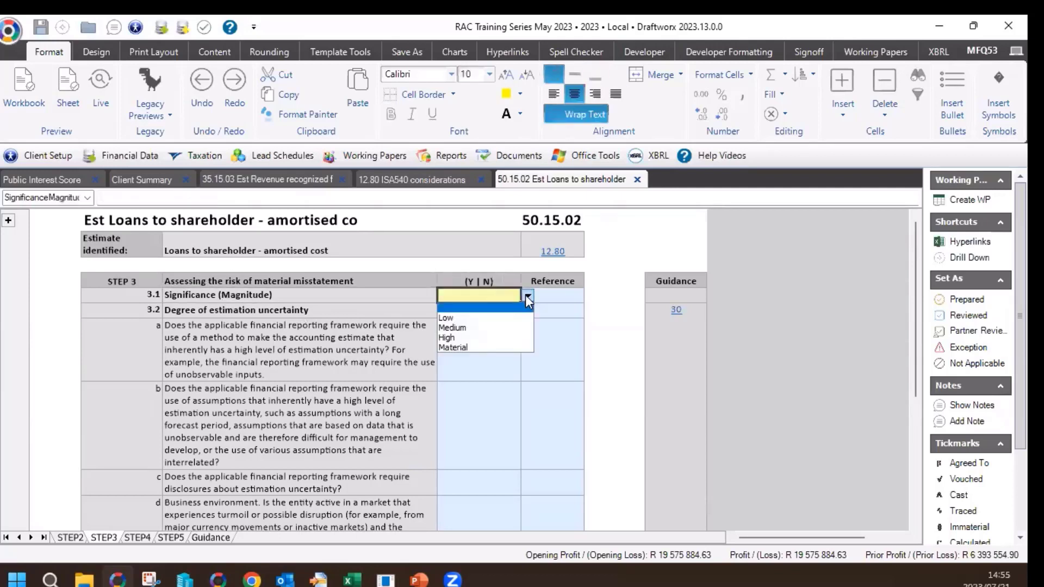
left_click(455, 348)
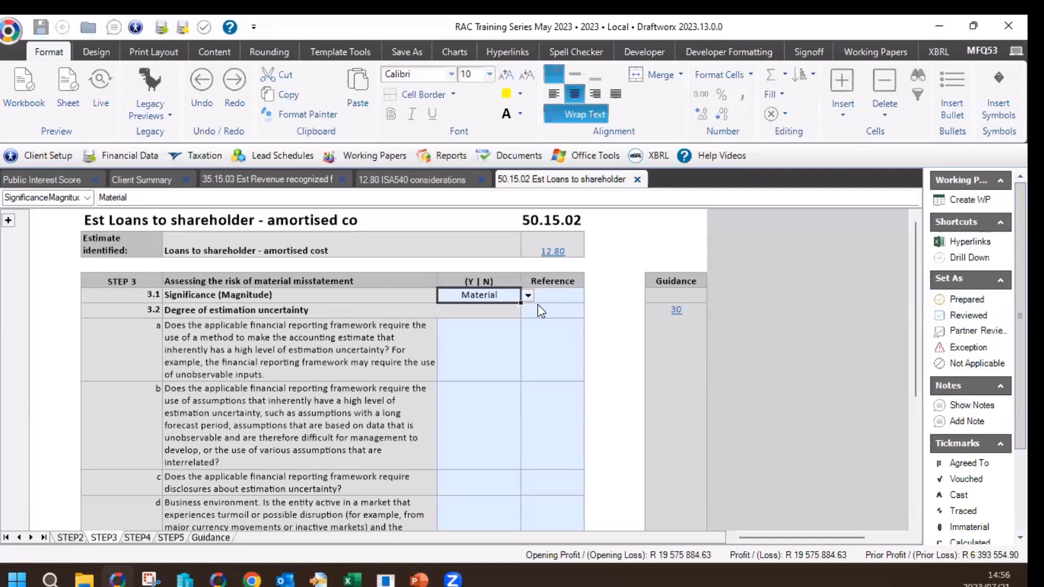
left_click(527, 295)
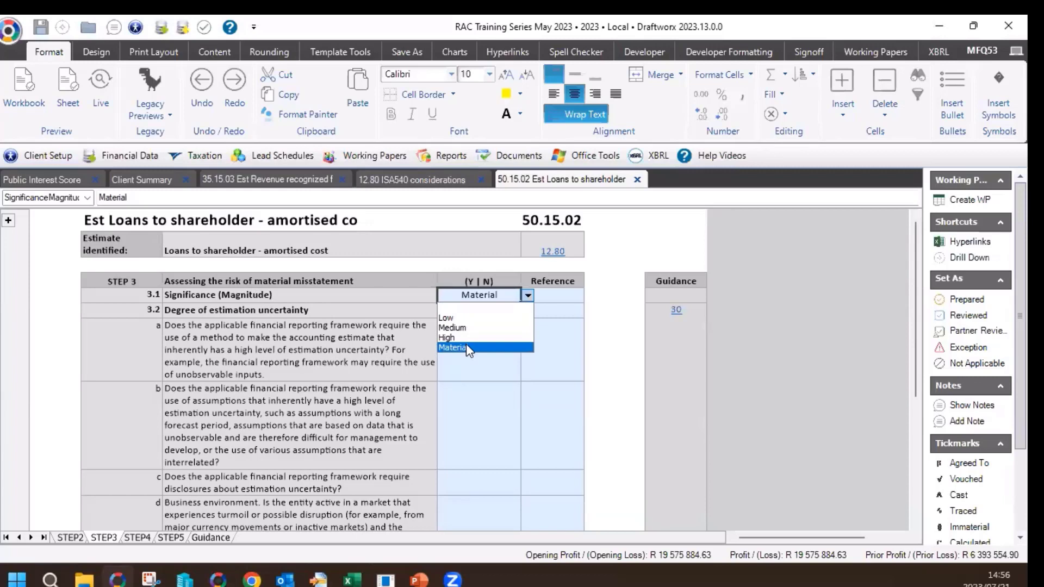
left_click(451, 328)
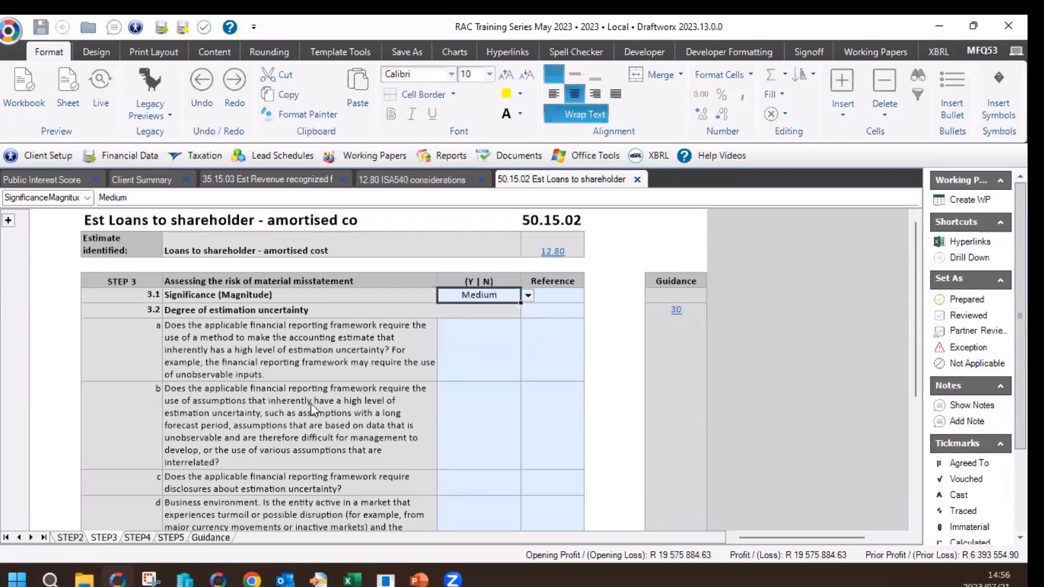
Under 3.2 Degree of estimation uncertainty, answer Y to questions a and c and N to questions b and d.
left_click(292, 446)
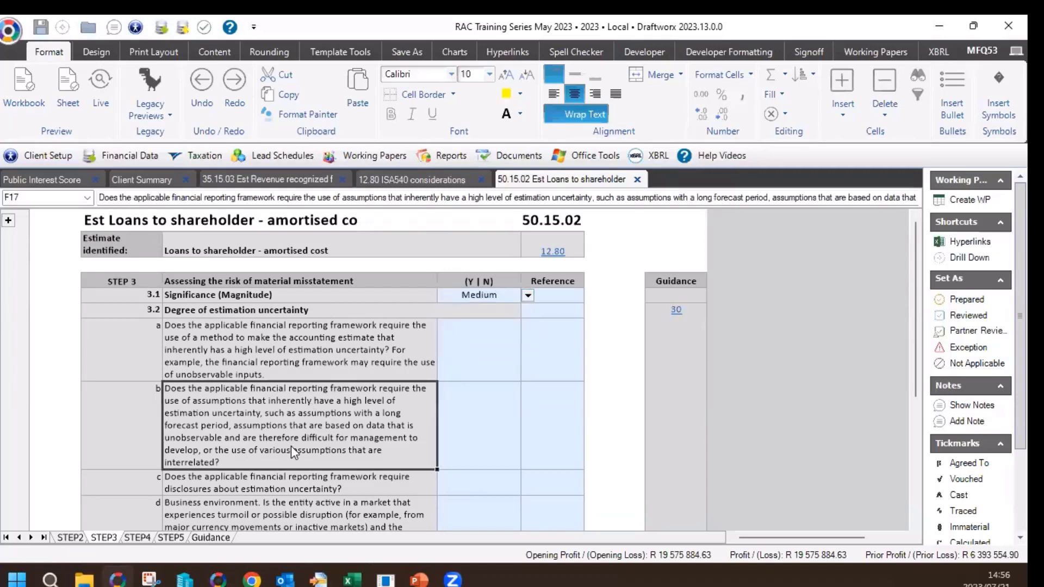
left_click(254, 369)
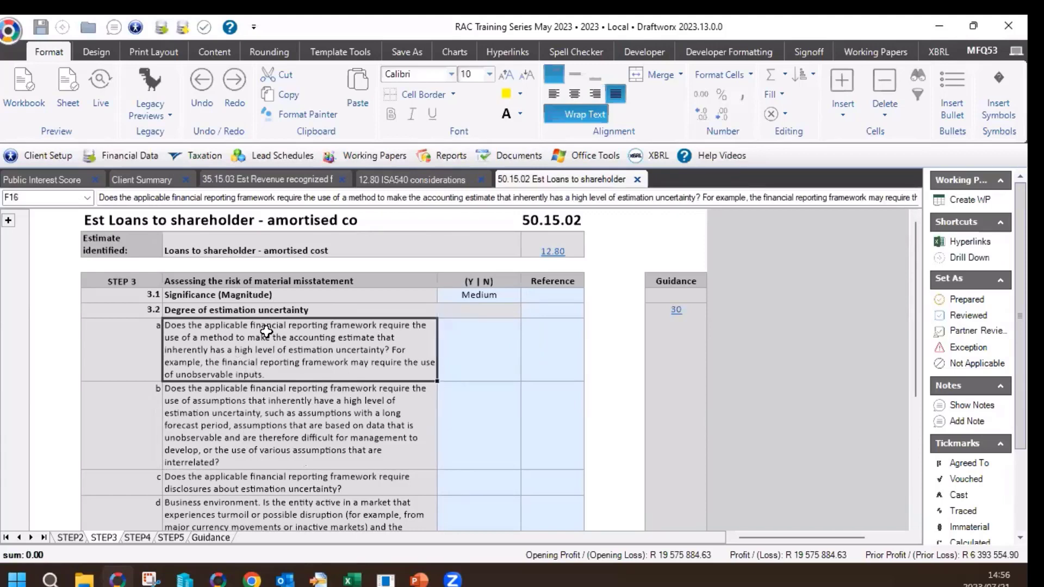
left_click(514, 352)
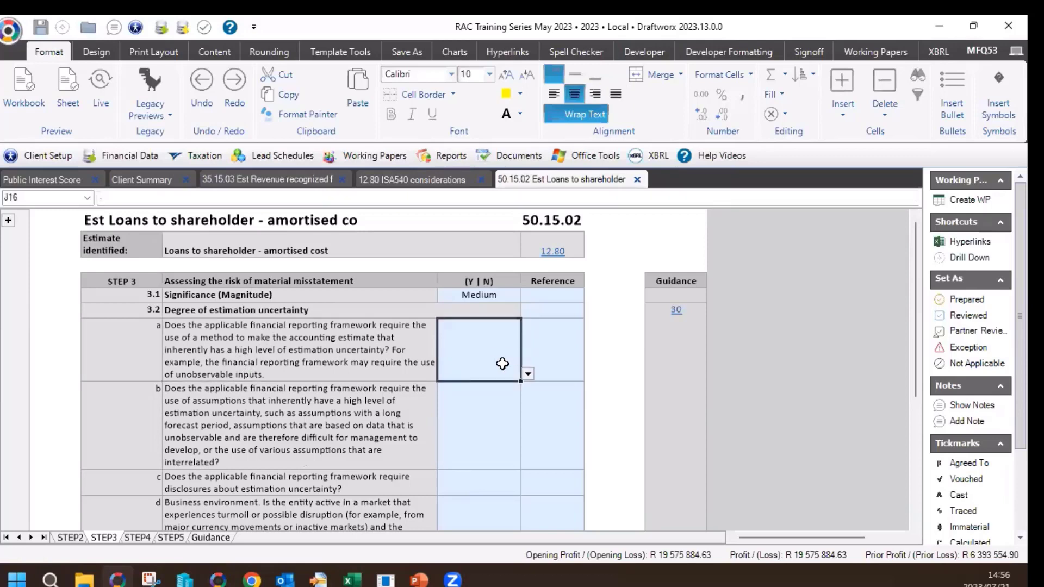
type("Y")
left_click(497, 415)
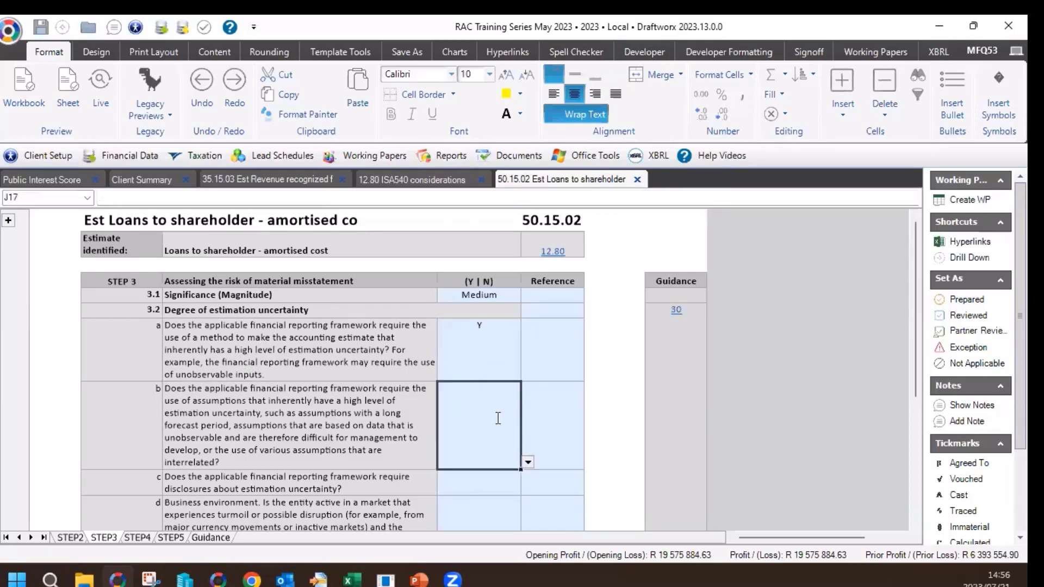
type("N")
left_click(497, 486)
type("Y")
left_click(503, 499)
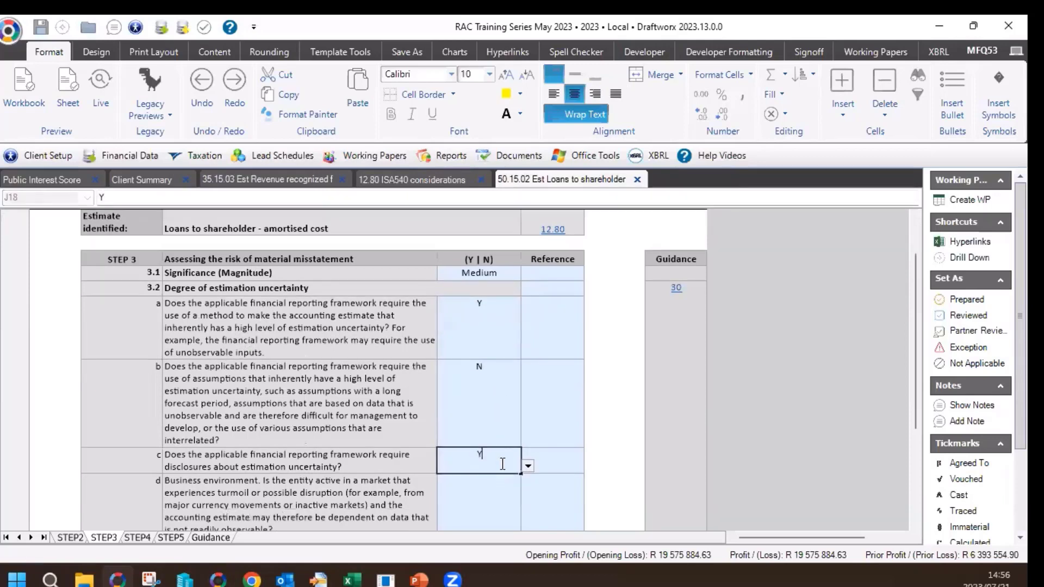
type("N")
key("Return")
Answer N to questions e, f and g of the estimation uncertainty section 3.2.
type("N")
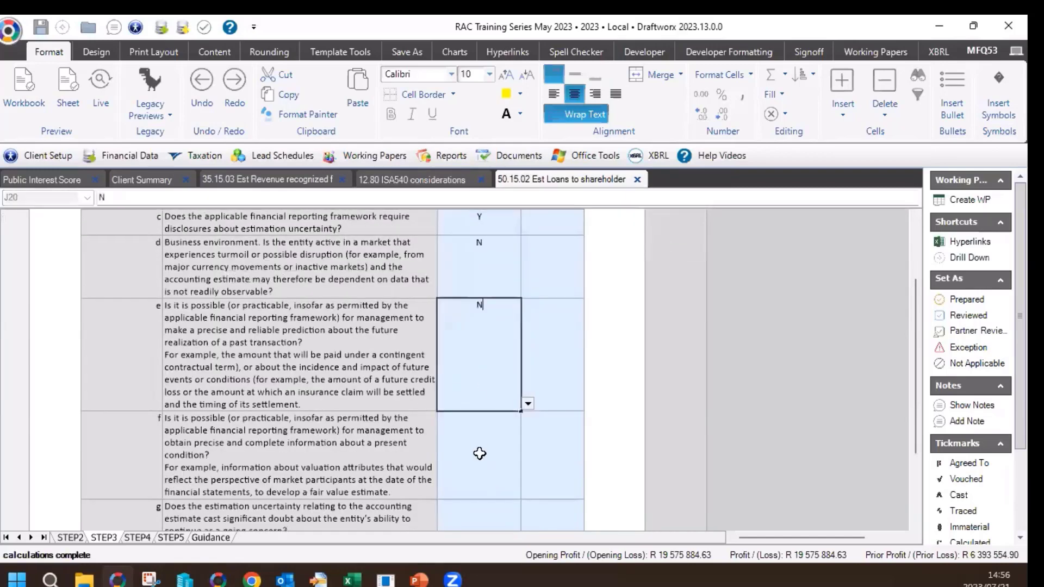
key("Return")
type("N")
key("Return")
type("N")
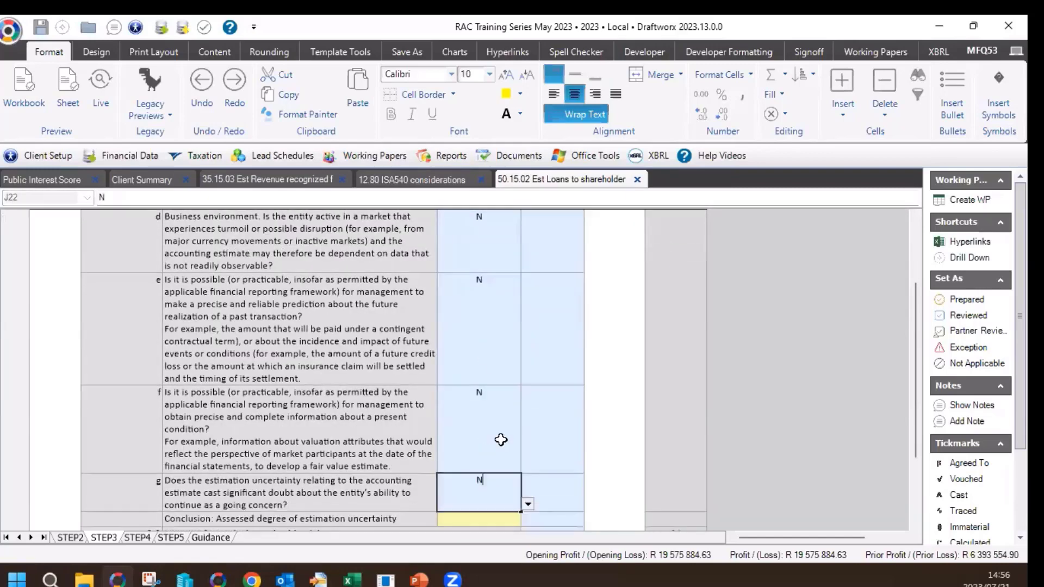
left_click(488, 373)
Set the conclusion on the assessed degree of estimation uncertainty to Medium.
scroll(492, 402, "down", 1)
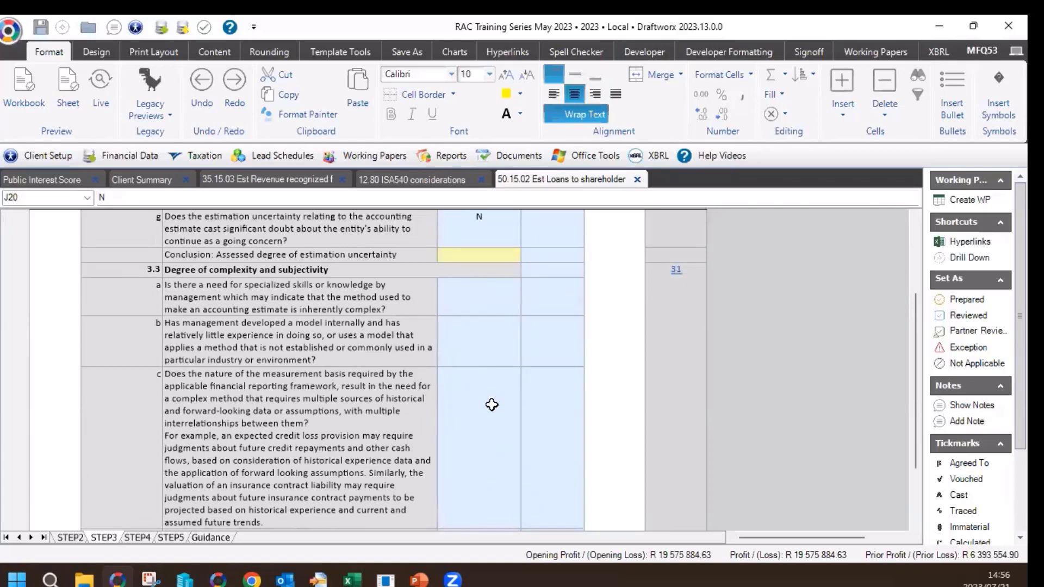
scroll(492, 405, "up", 1)
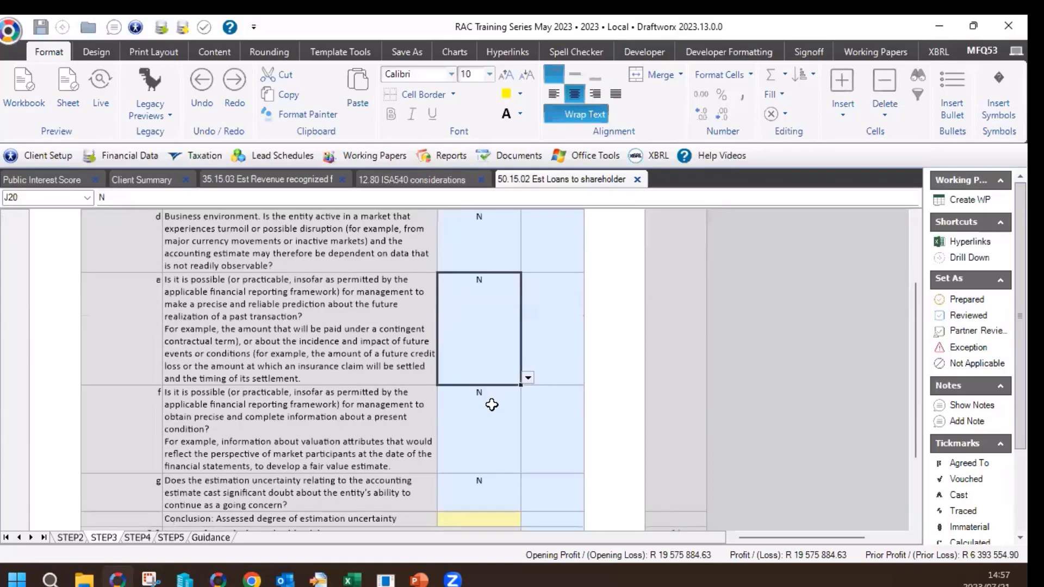
left_click(481, 520)
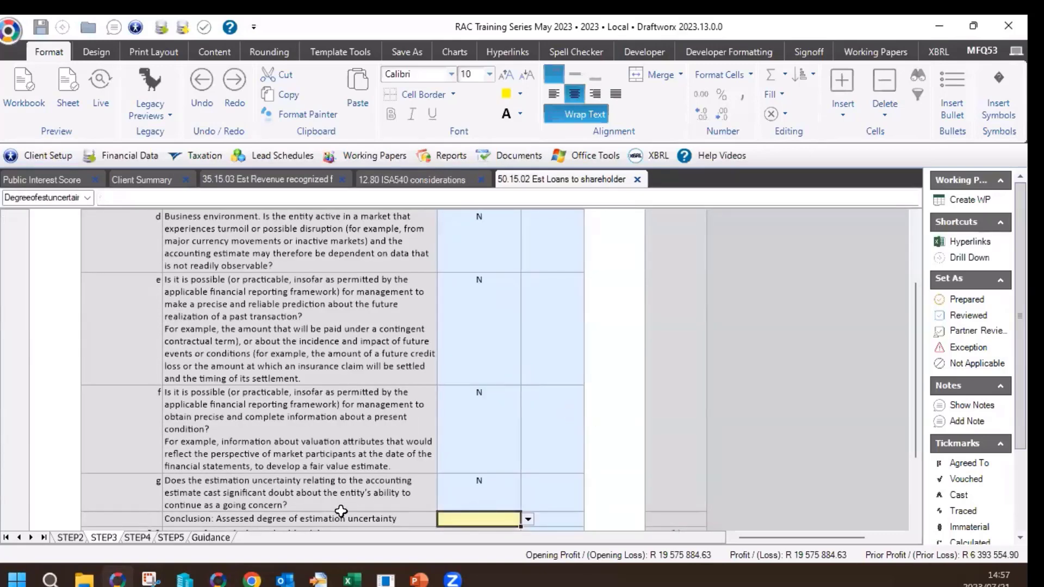
left_click(295, 520)
scroll(372, 437, "down", 1)
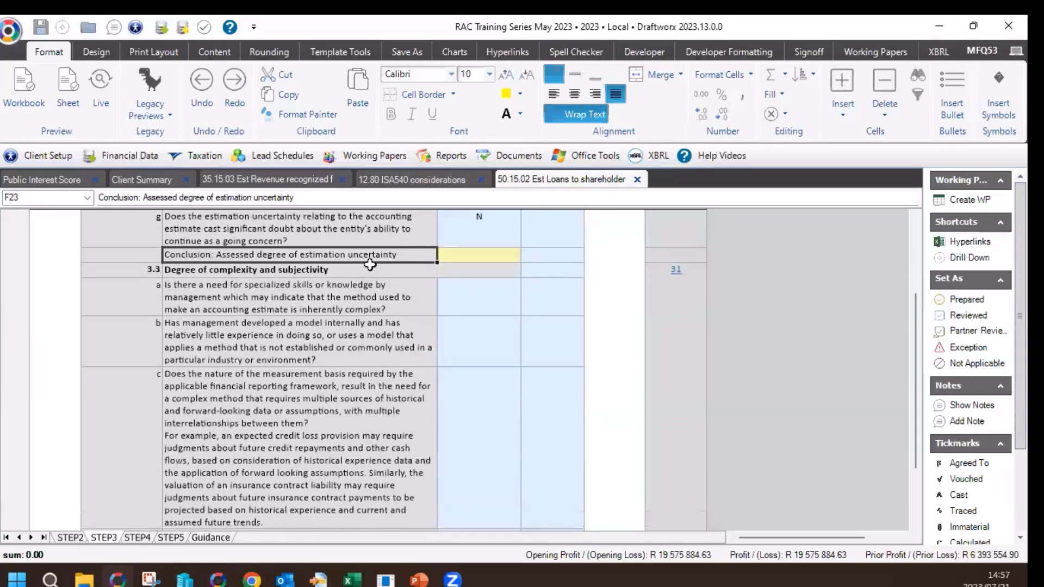
left_click(463, 256)
left_click(527, 255)
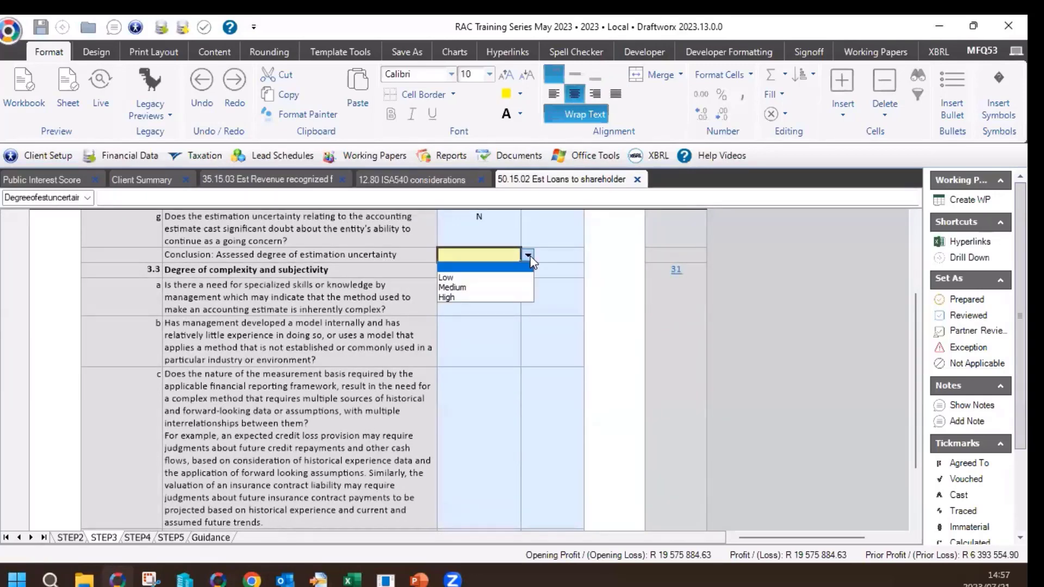
left_click(470, 288)
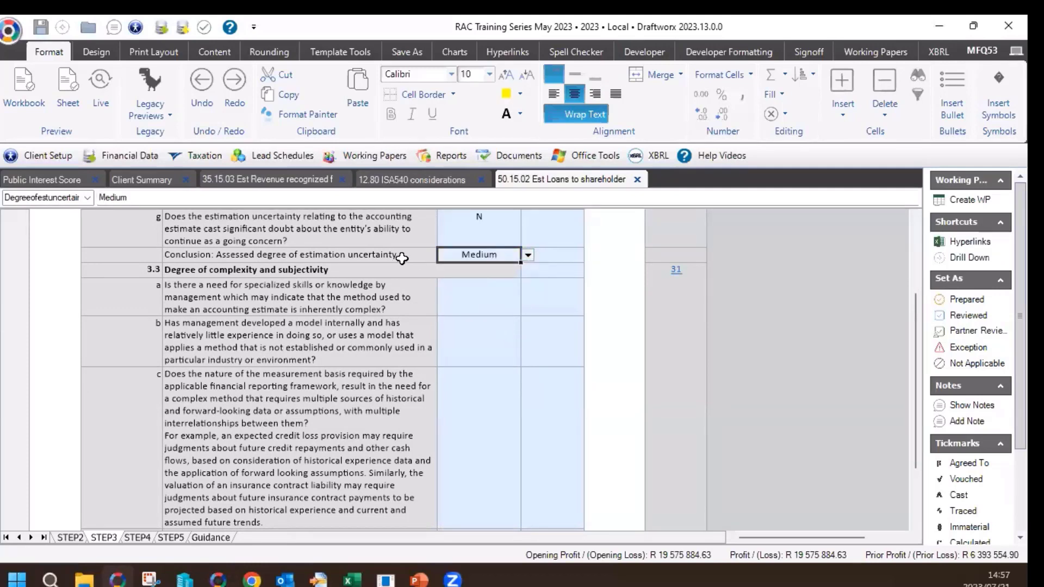
left_click_drag(450, 257, 434, 259)
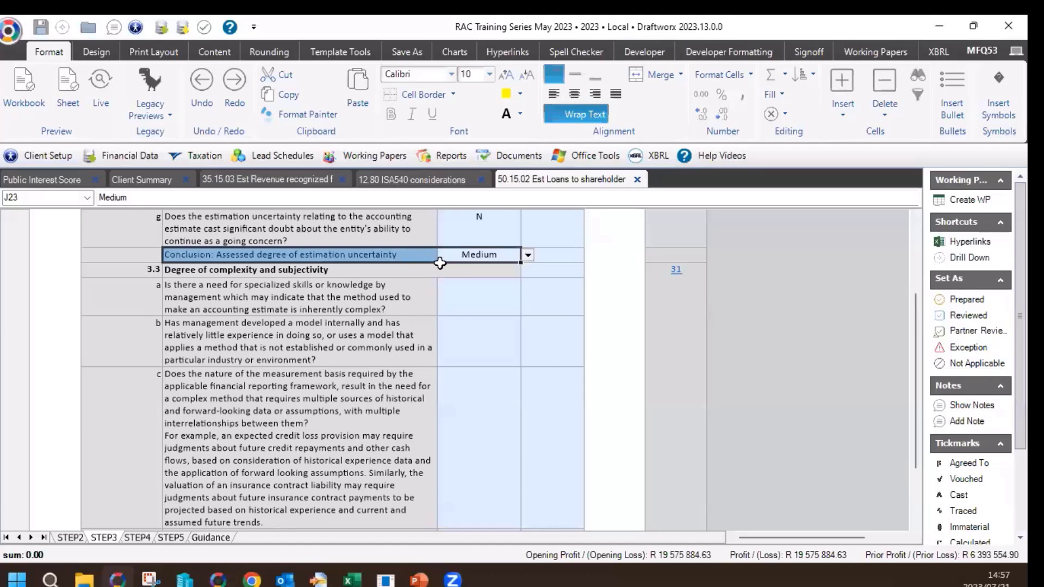
Answer N to questions a through d under 3.3 Degree of complexity and subjectivity.
scroll(462, 392, "down", 10)
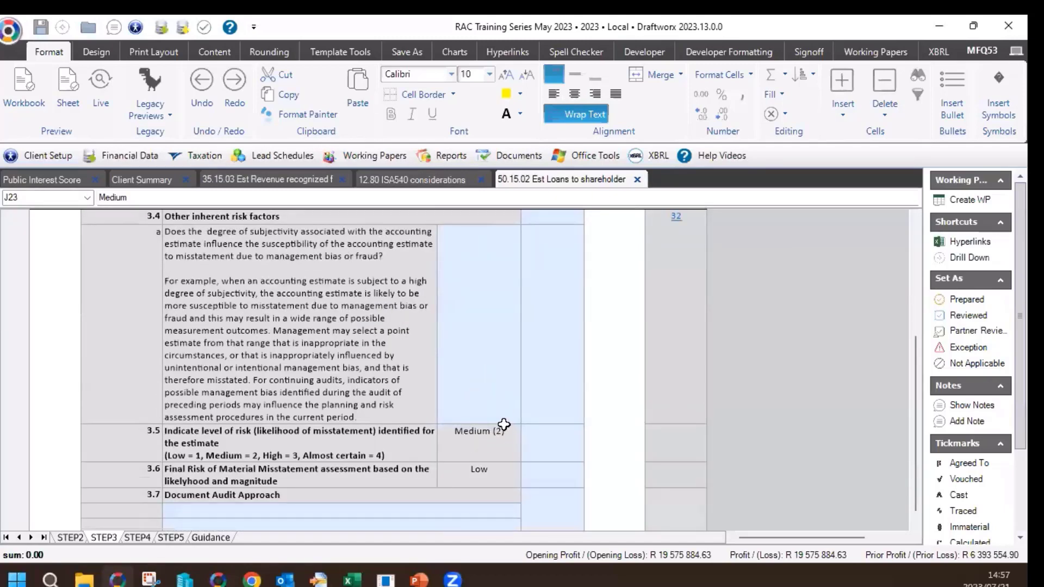
scroll(473, 437, "up", 6)
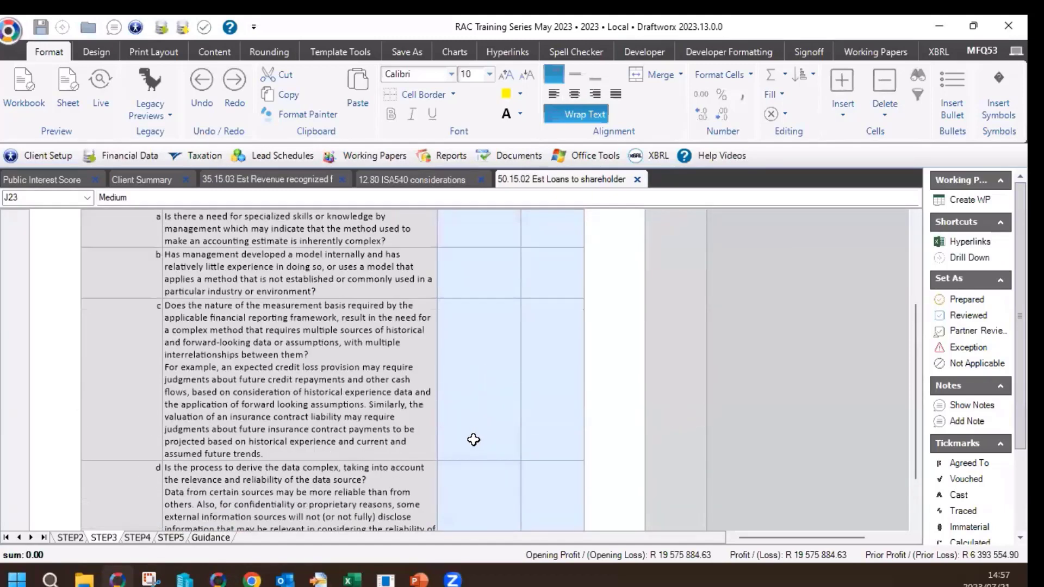
scroll(457, 414, "down", 3)
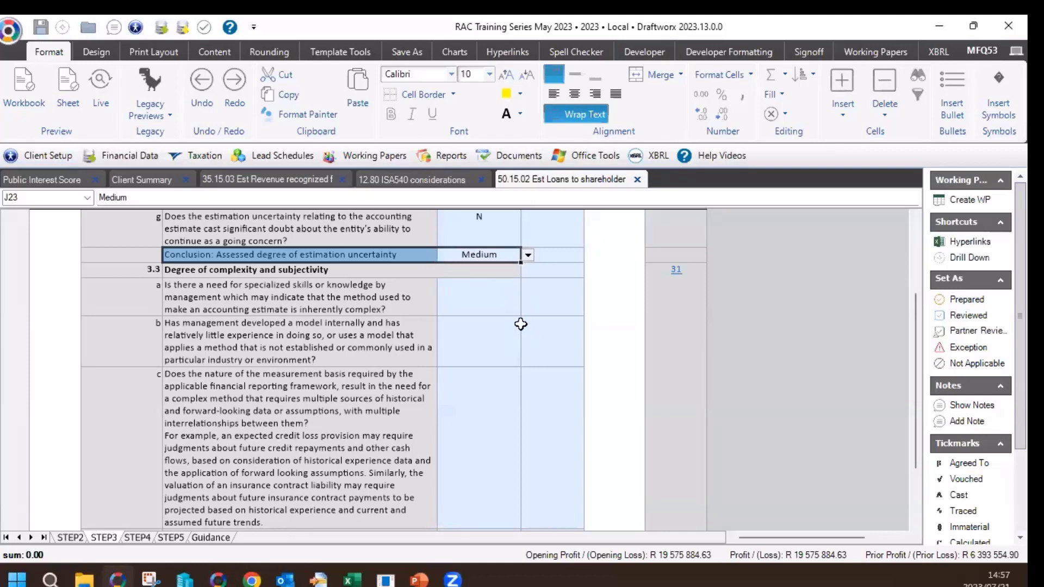
left_click(478, 303)
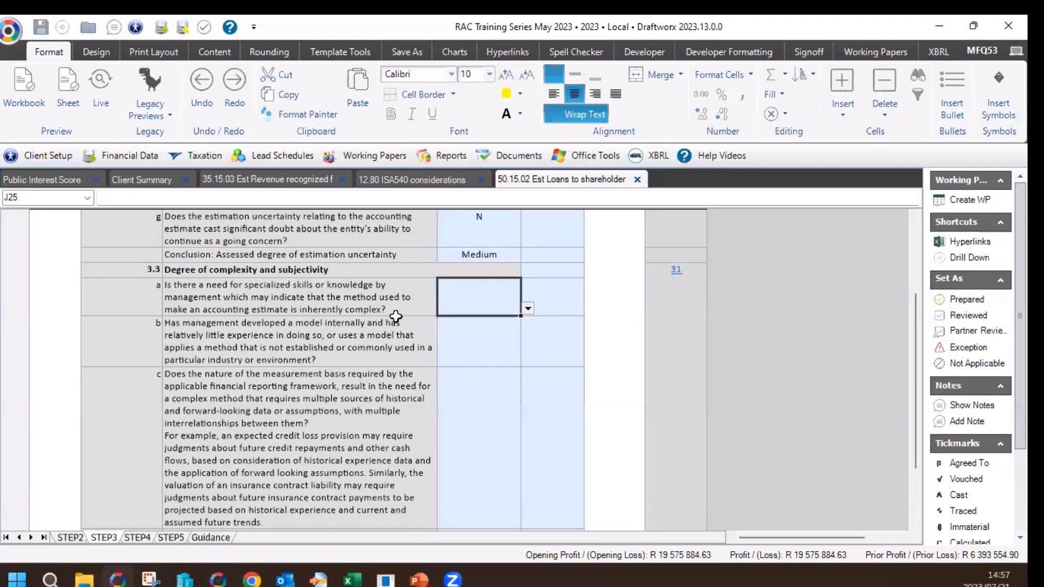
type("N")
key("Return")
type("N")
key("Return")
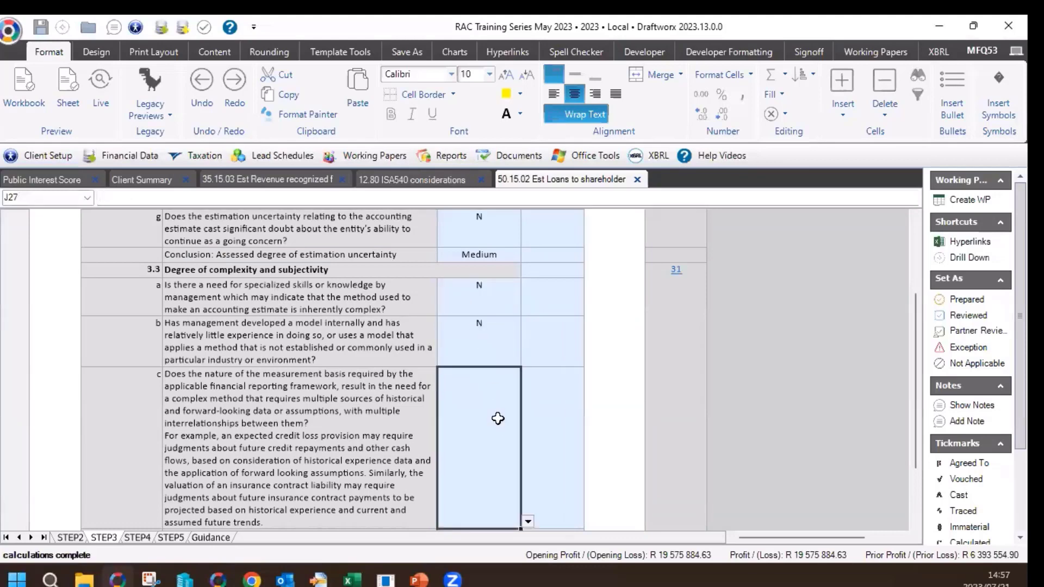
type("N")
key("Return")
type("N")
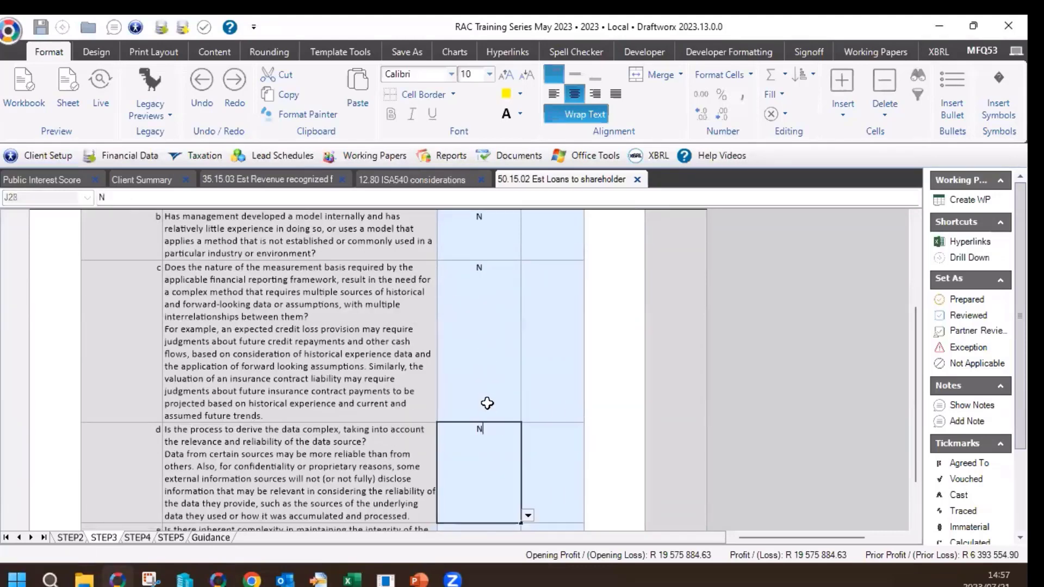
left_click(487, 403)
Answer N to questions e through h of the complexity and subjectivity section 3.3.
scroll(573, 376, "down", 1)
scroll(575, 373, "up", 2)
scroll(575, 373, "up", 3)
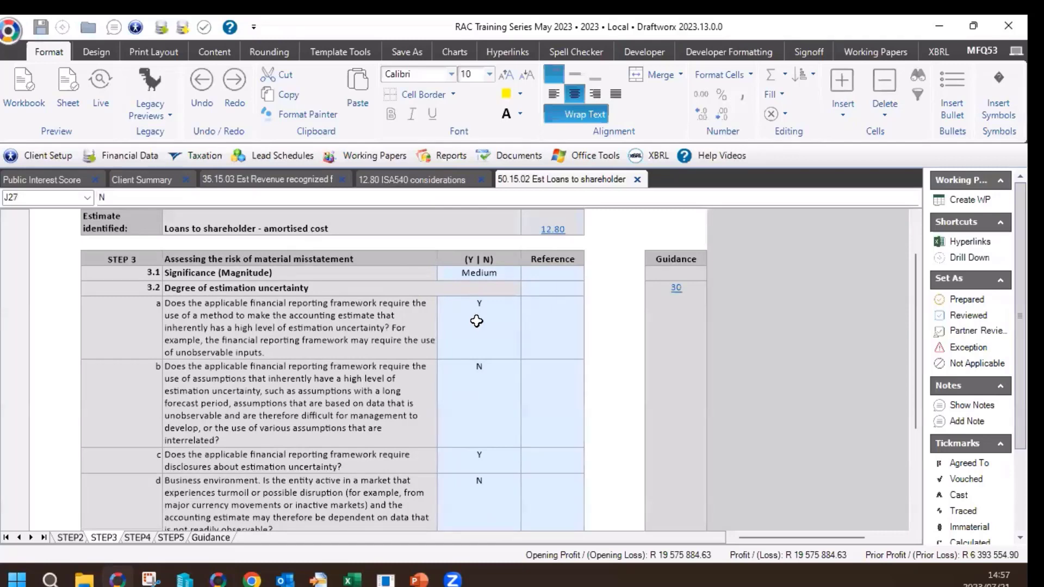
scroll(477, 321, "down", 3)
scroll(477, 321, "down", 5)
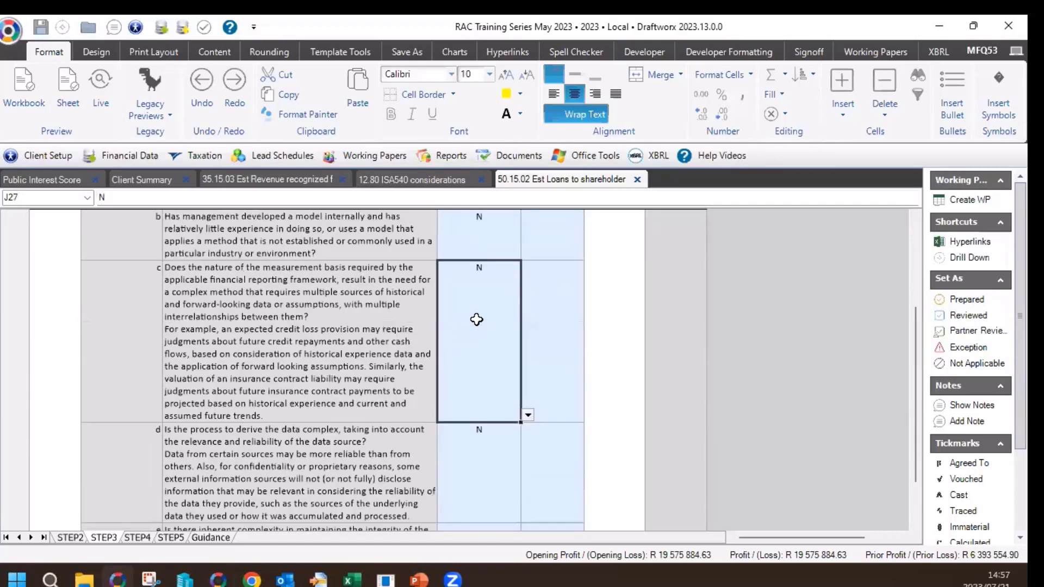
scroll(549, 292, "down", 3)
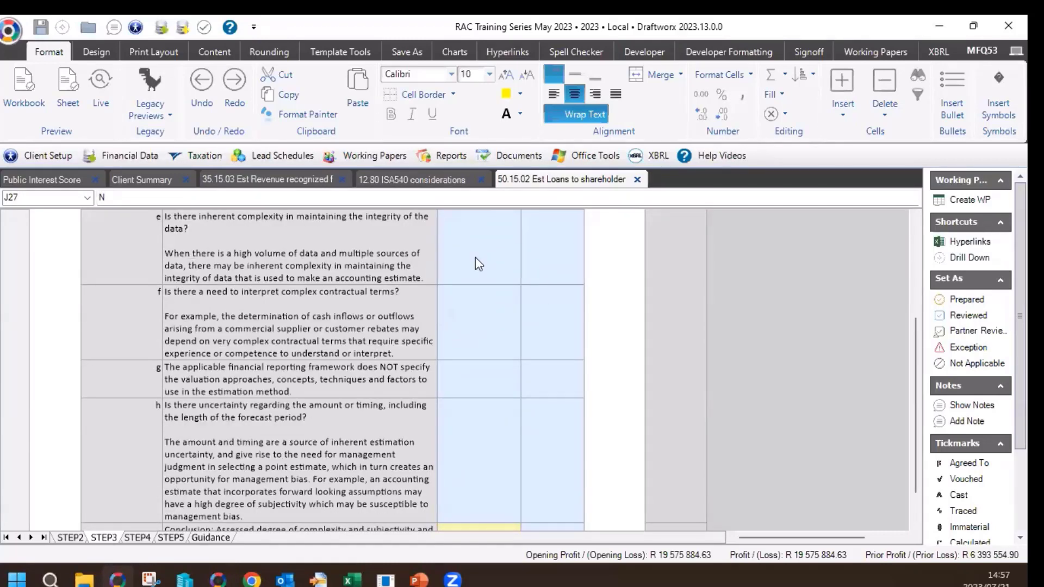
left_click(472, 259)
left_click(468, 346)
type("N")
left_click(469, 381)
type("N")
left_click(468, 434)
type("N")
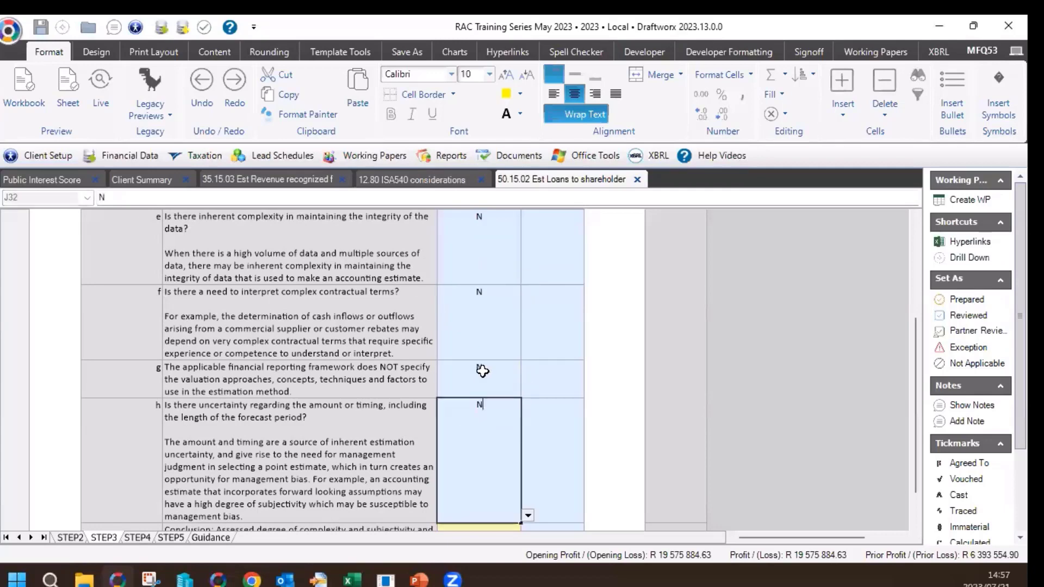
left_click(483, 369)
Answer Y to the 3.3 conclusion on assessing complexity and subjectivity and documenting sufficient audit evidence.
scroll(520, 311, "down", 1)
left_click(490, 366)
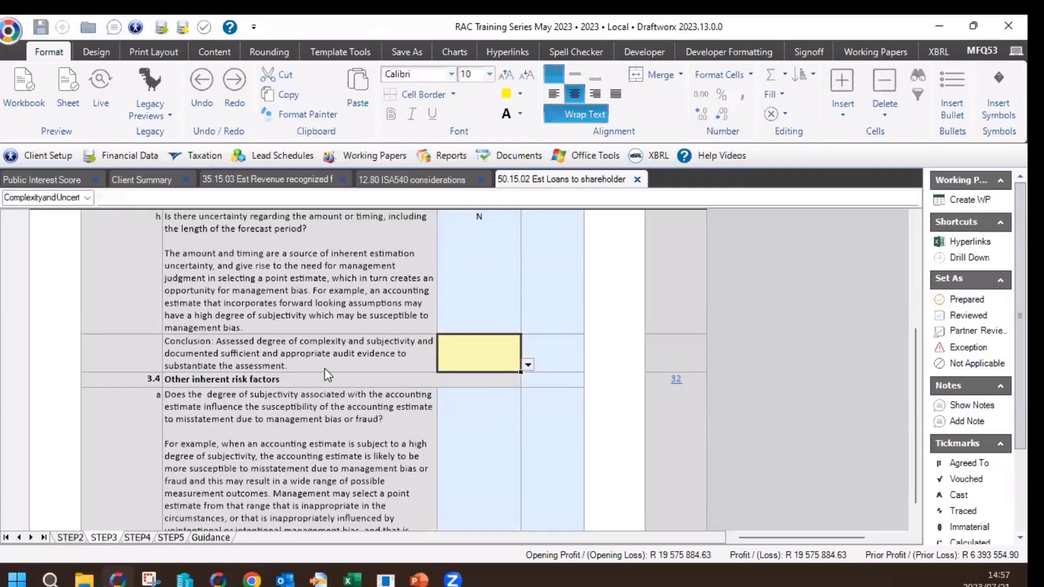
left_click(528, 364)
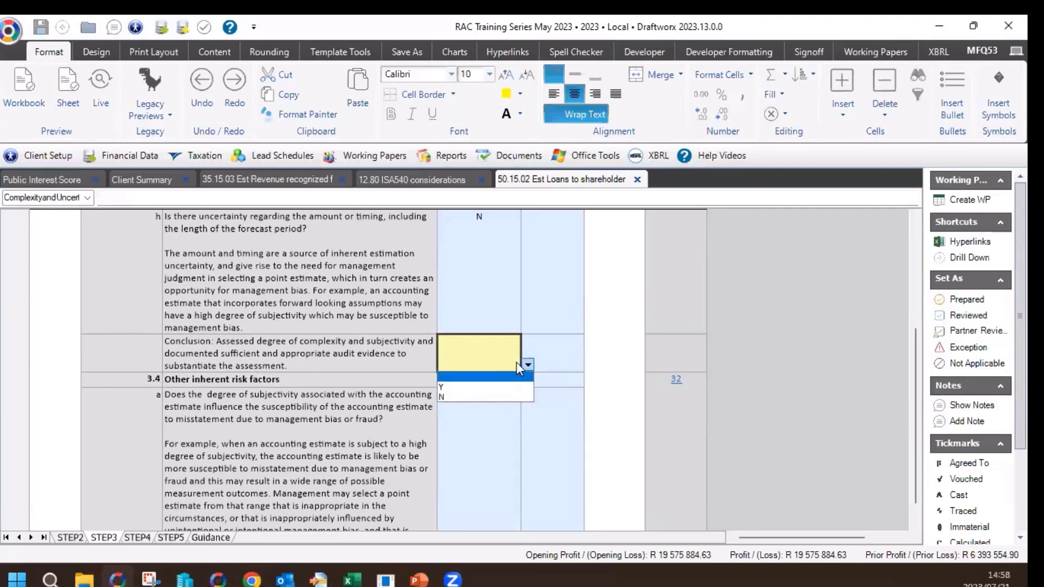
left_click(346, 351)
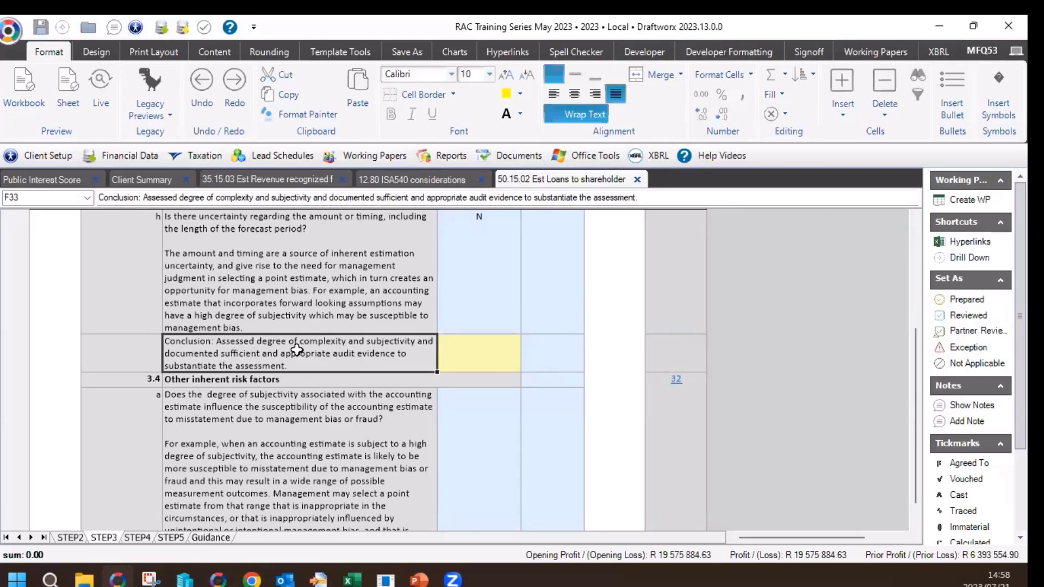
left_click(478, 356)
left_click(530, 364)
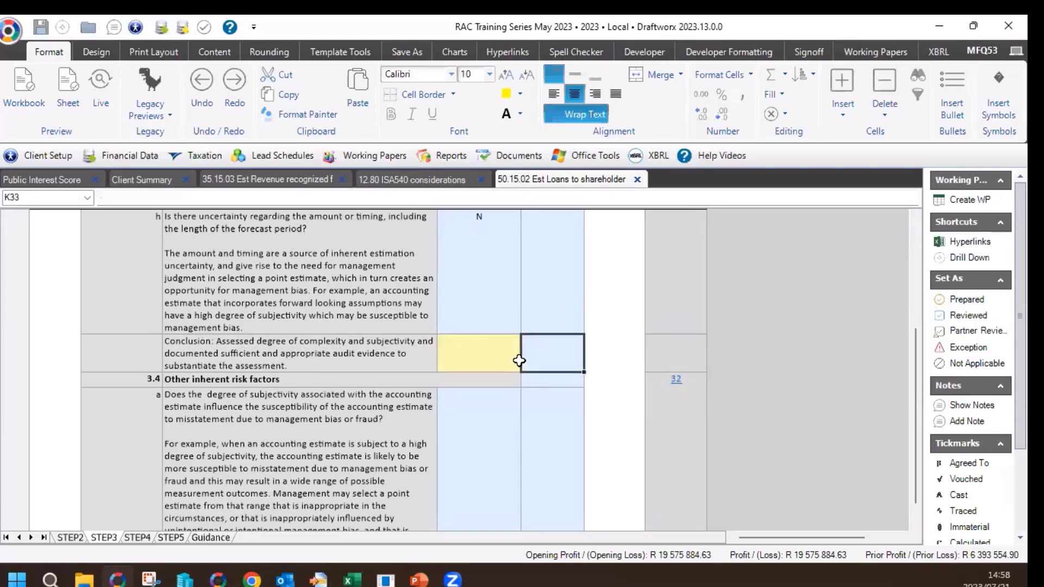
left_click(518, 361)
left_click(527, 365)
left_click(490, 396)
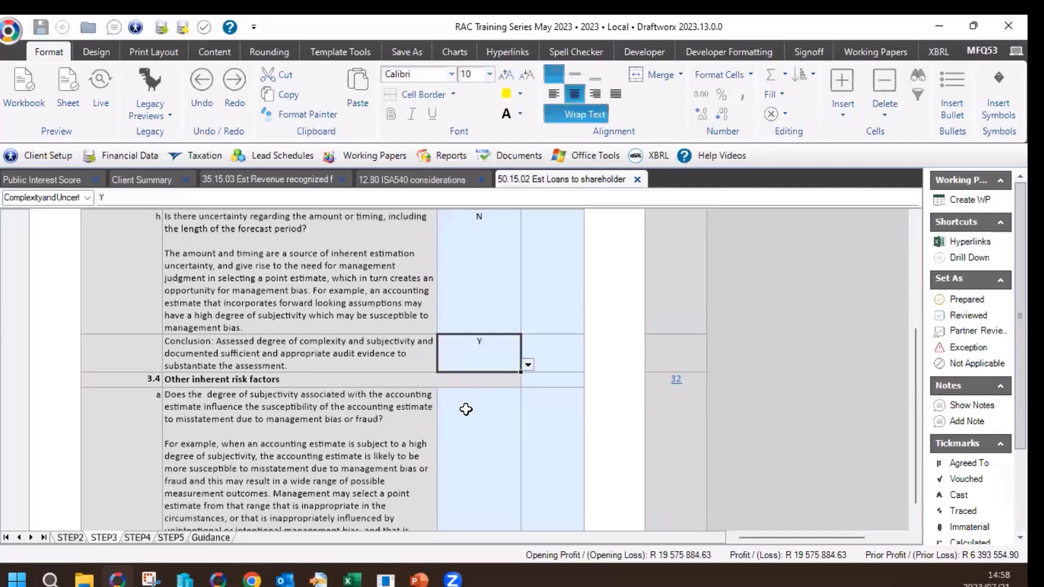
scroll(466, 409, "down", 3)
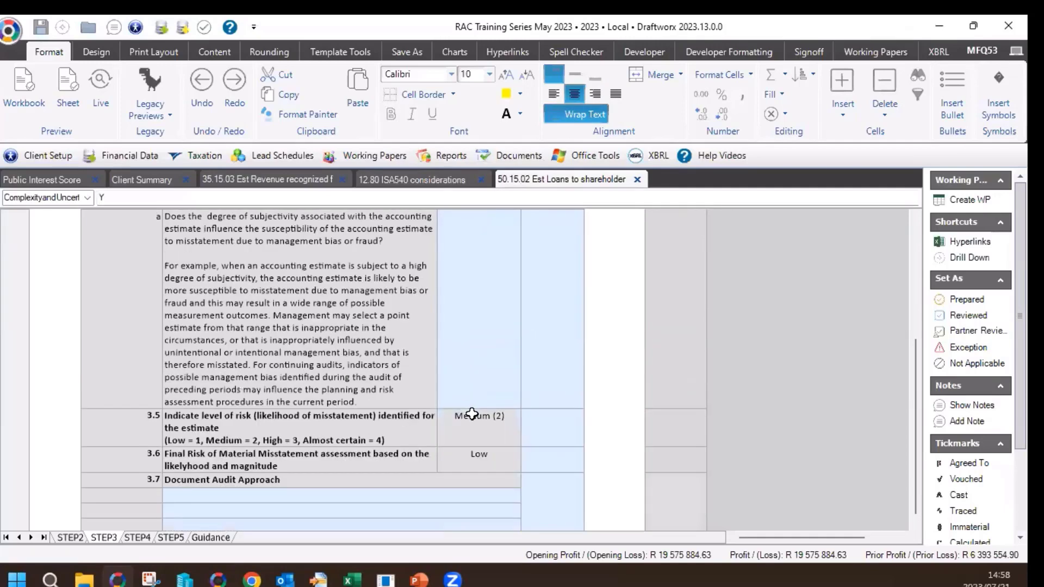
Answer N to question a under 3.4 Other inherent risk factors and check the resulting 3.5 and 3.6 risk ratings.
left_click(488, 373)
left_click(527, 401)
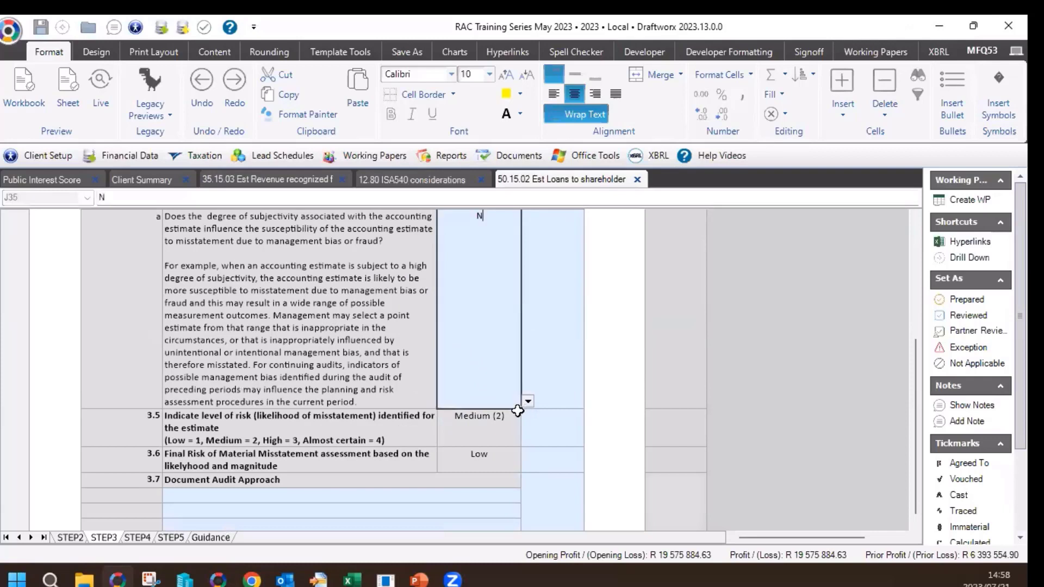
left_click(488, 422)
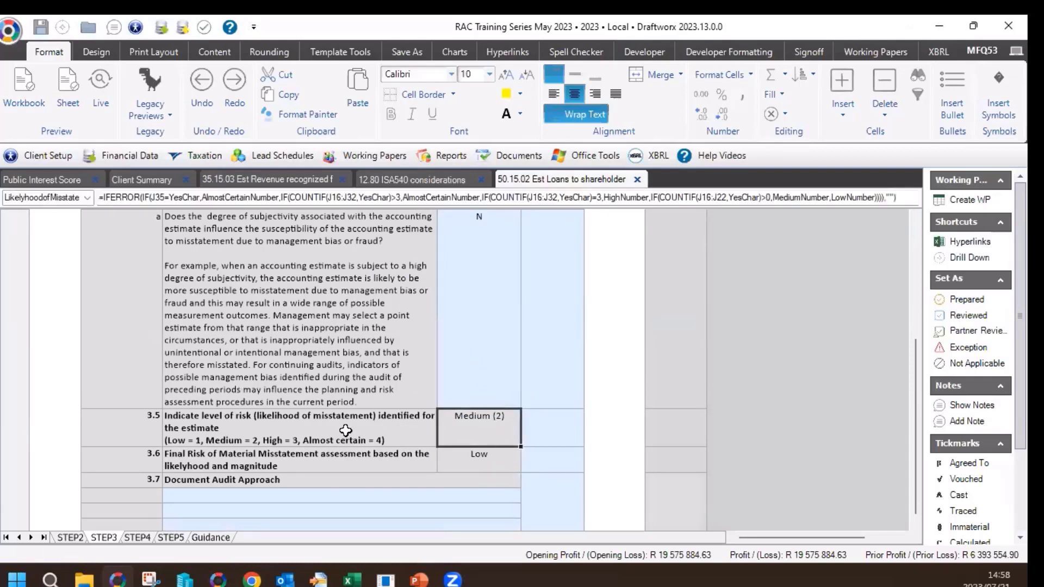
left_click(353, 456)
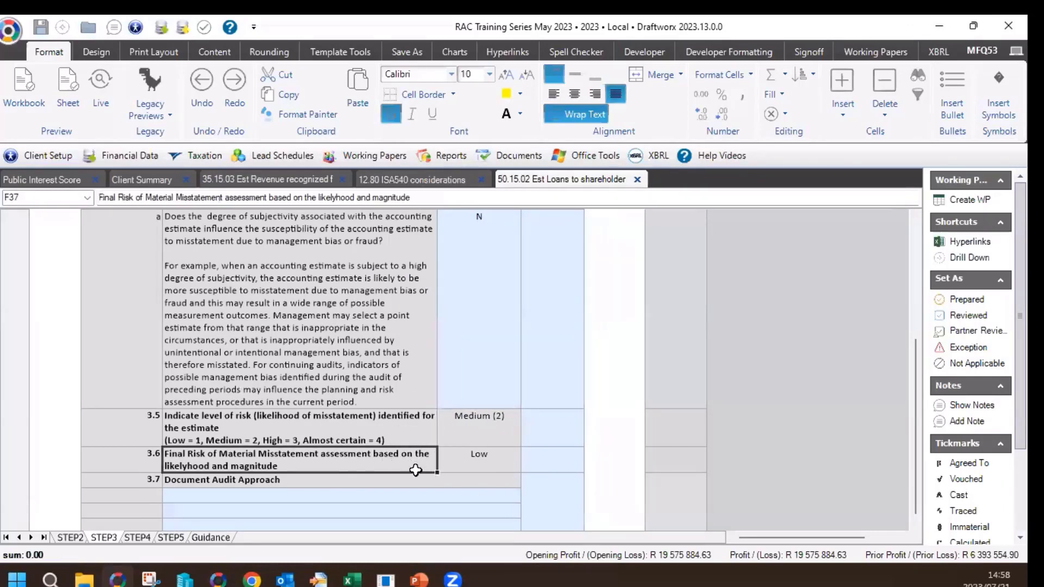
left_click(473, 466)
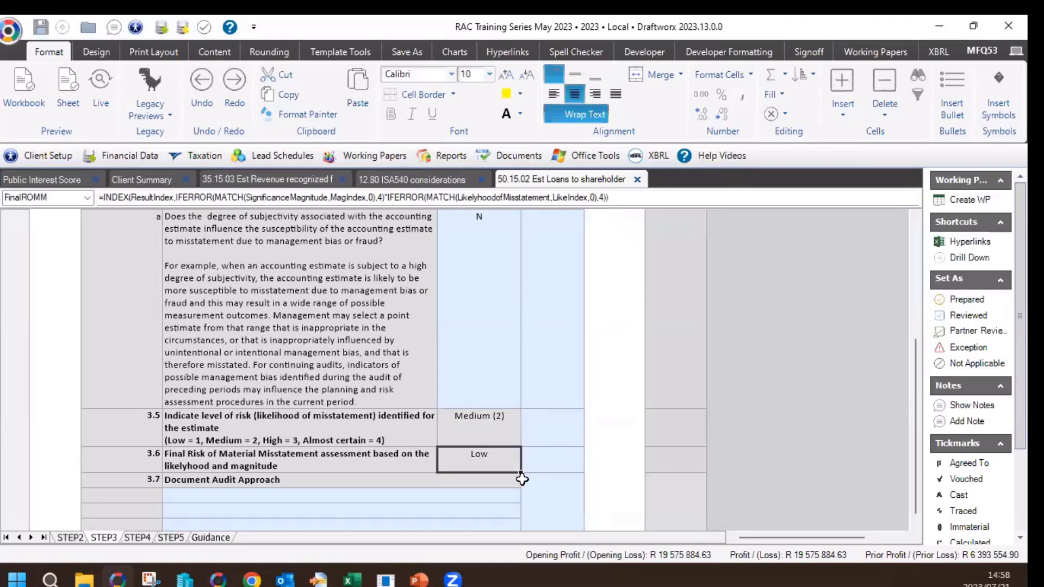
Change the answer to question a under 3.4 Other inherent risk factors to Y.
left_click(493, 335)
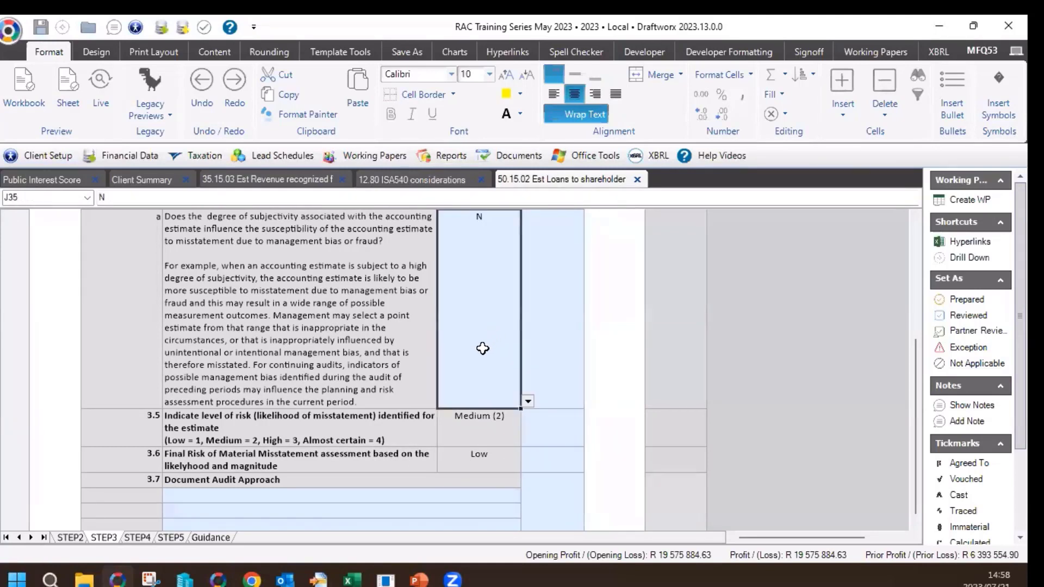
type("Y")
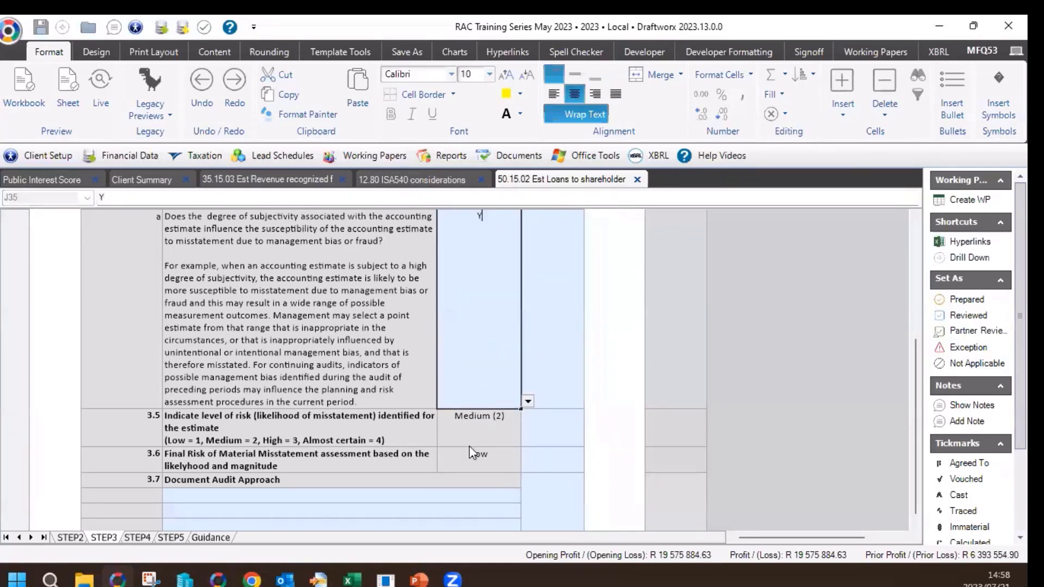
key("Return")
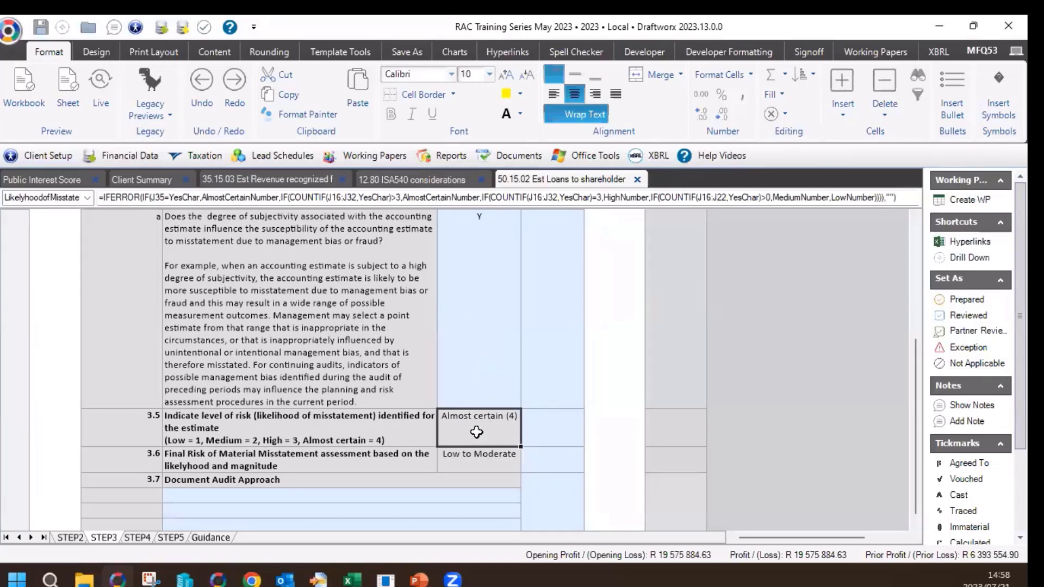
Set the 3.1 Significance (Magnitude) to Material and check the 3.6 Final Risk of Material Misstatement assessment.
scroll(477, 432, "up", 5)
scroll(497, 367, "up", 3)
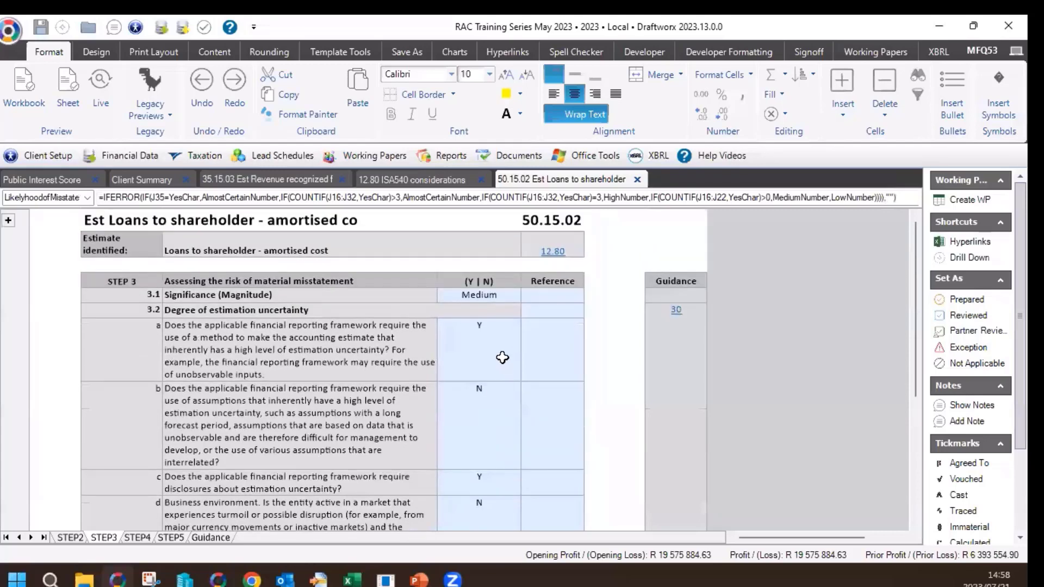
left_click(499, 296)
left_click(527, 296)
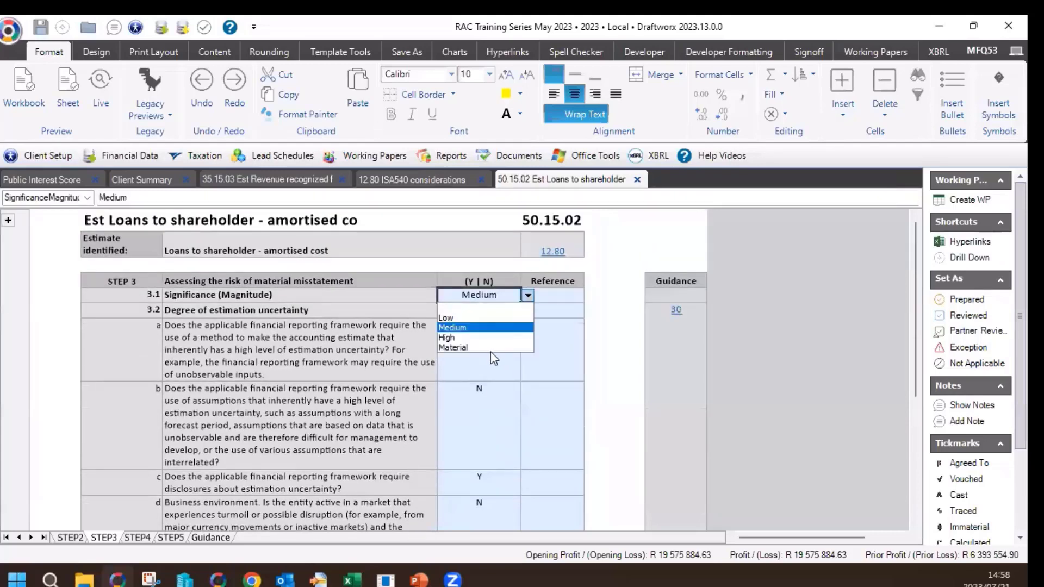
left_click(489, 348)
scroll(484, 426, "down", 10)
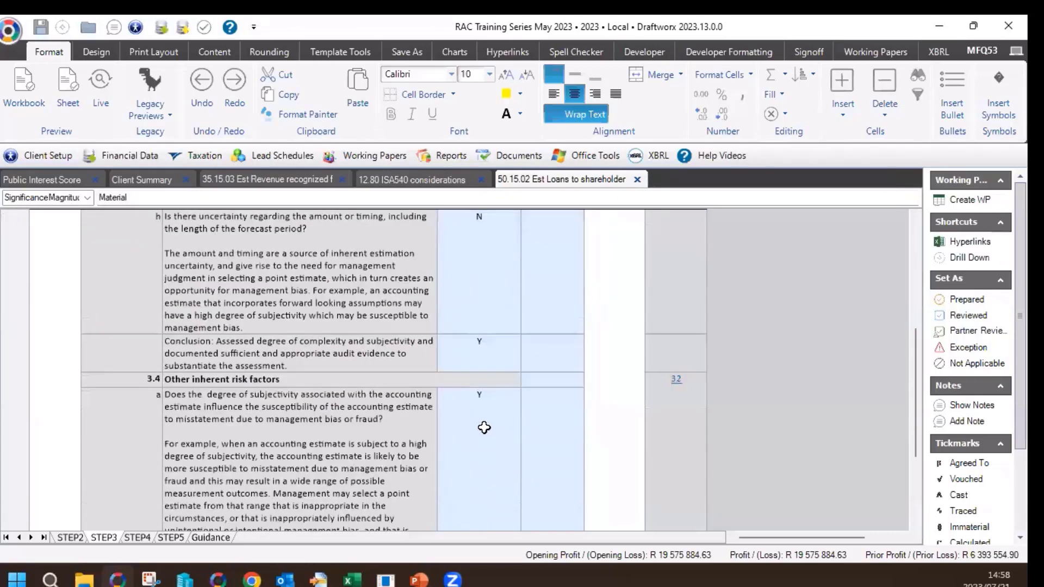
scroll(484, 427, "down", 3)
left_click(495, 454)
Answer Y to 3.7 on whether there are any mitigating controls relevant to significant risk.
scroll(509, 480, "down", 5)
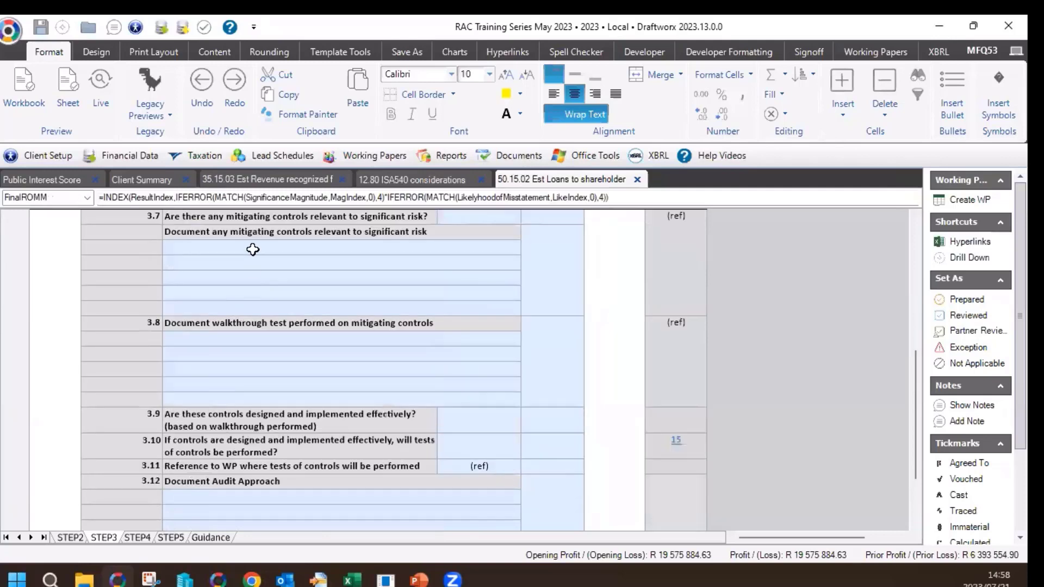
left_click(333, 219)
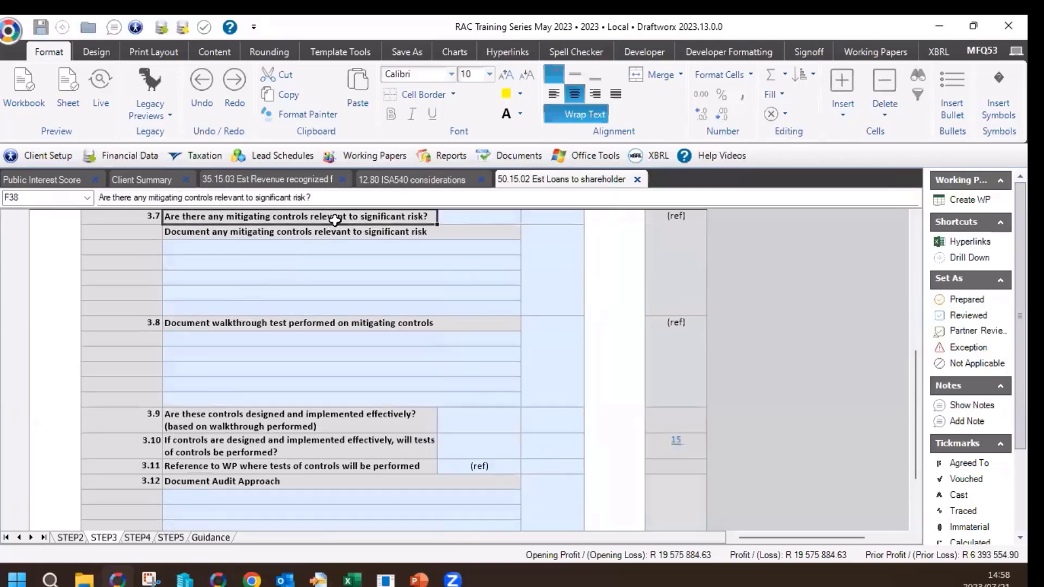
left_click(489, 218)
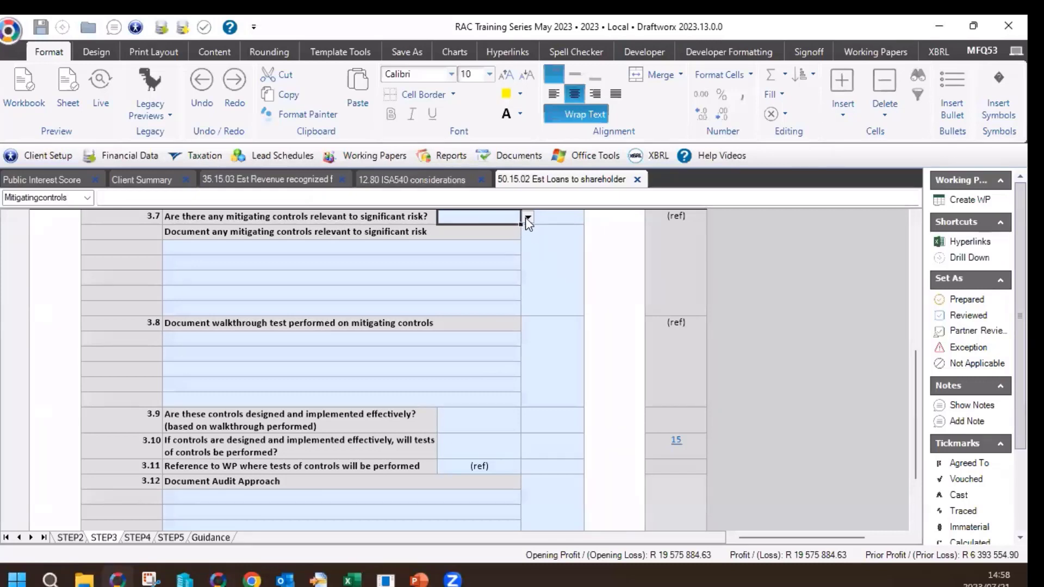
left_click(527, 218)
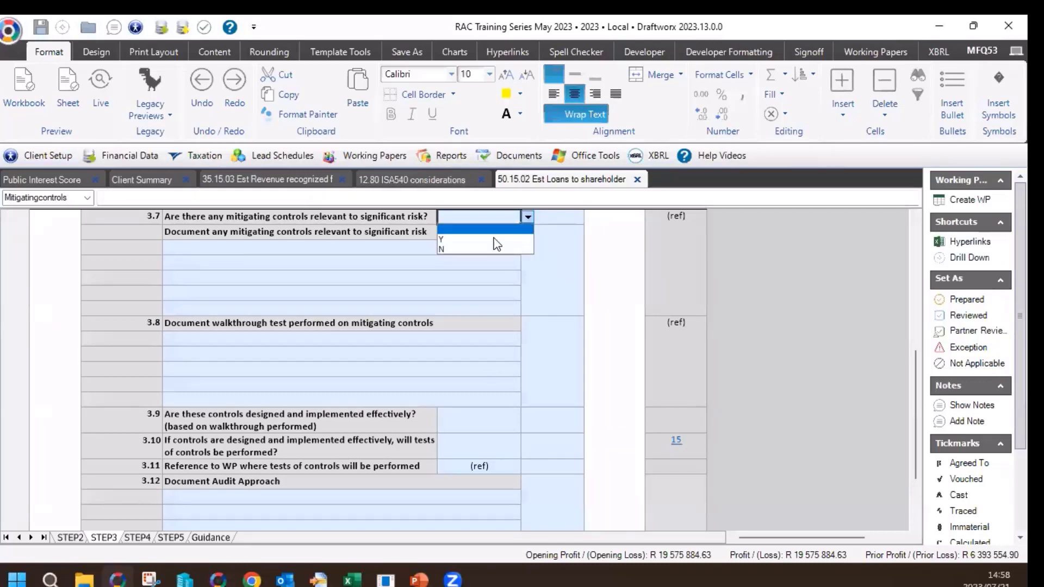
left_click(443, 241)
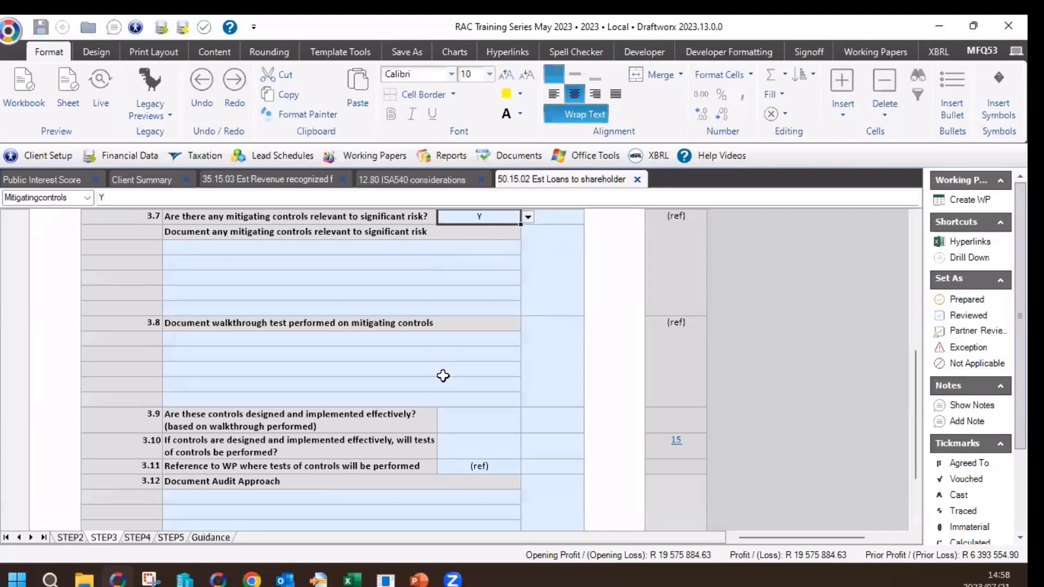
Enter "Document the controls" on the first line for documenting mitigating controls relevant to significant risk.
left_click(374, 249)
type("Docuemnt")
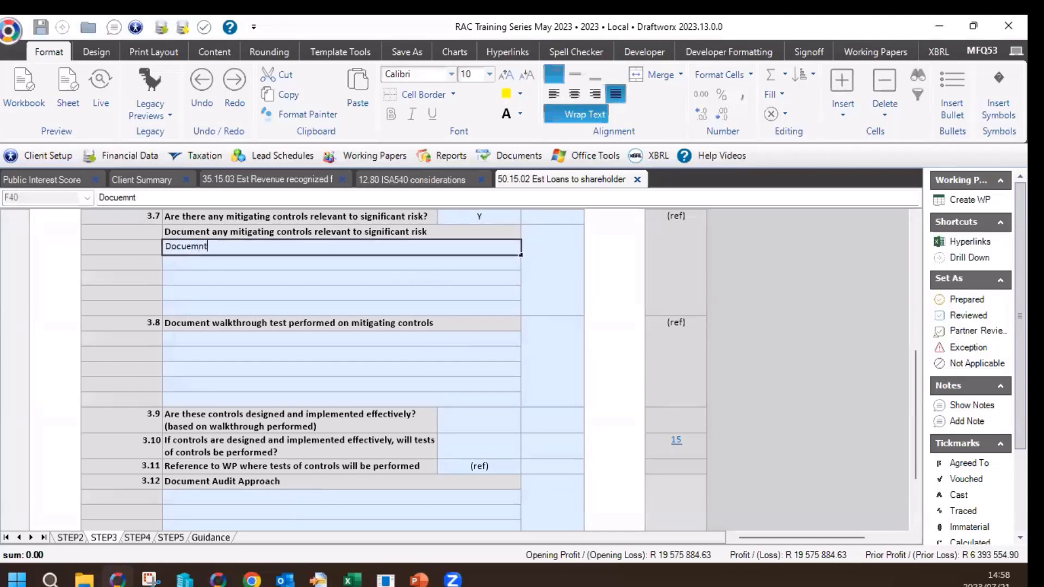
type("m,ent")
key("BackSpace")
key("BackSpace")
key("BackSpace")
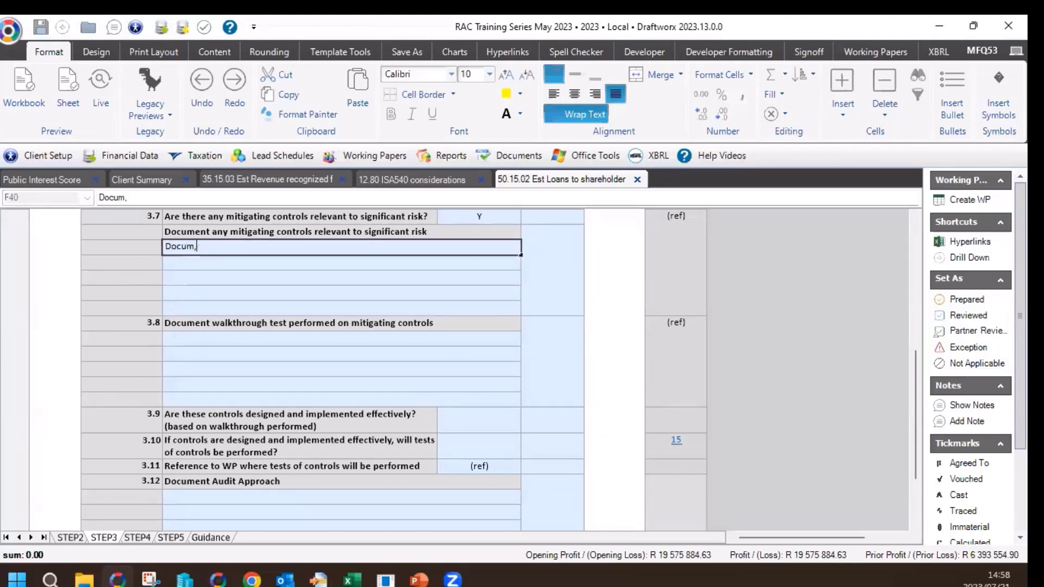
type("the controls")
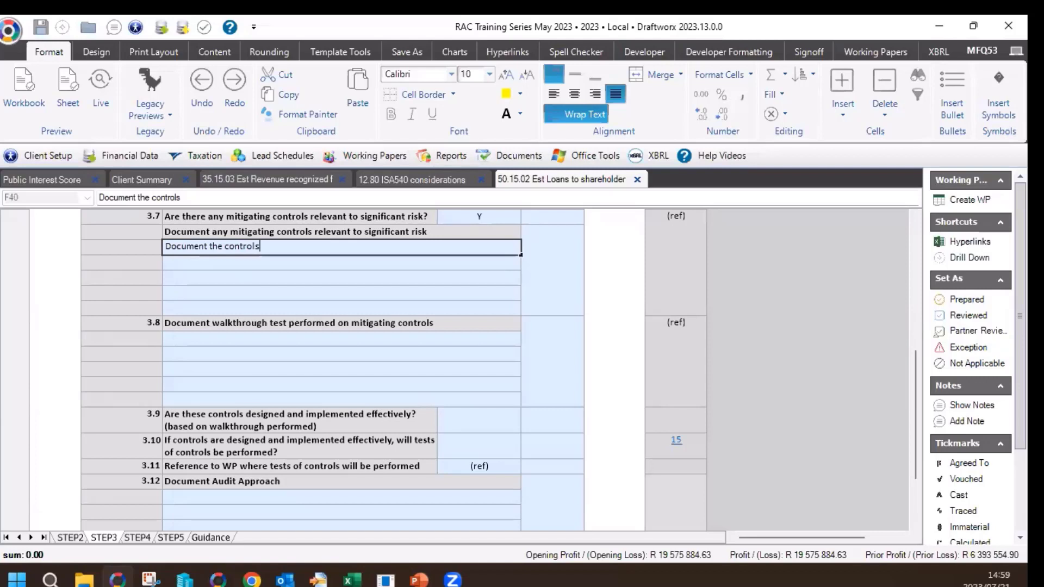
key("Return")
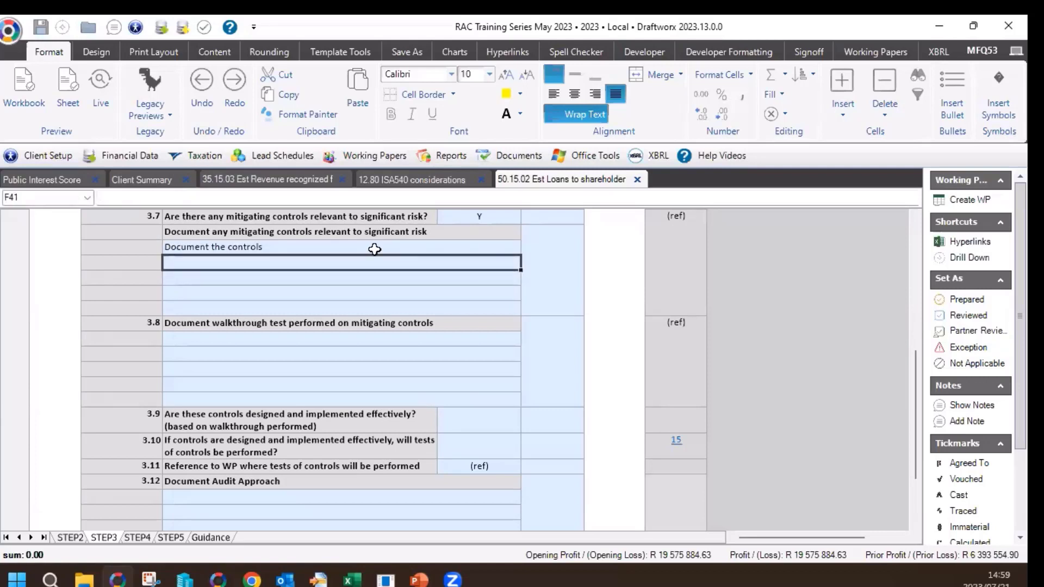
left_click(335, 247)
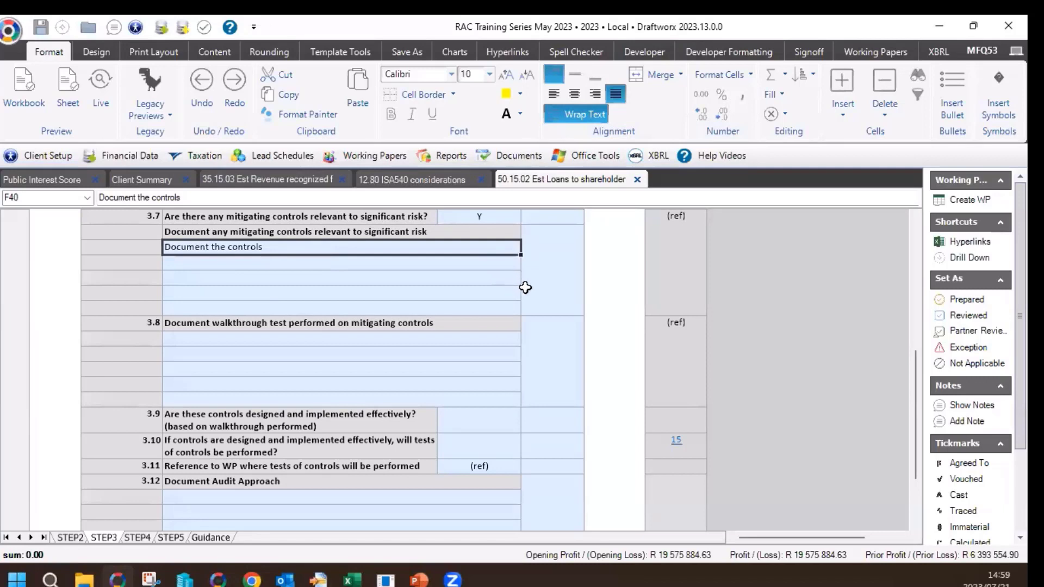
Enter the placeholder text "Docuemnt" on the first line of 3.8 for the walkthrough test performed on mitigating controls.
left_click(223, 338)
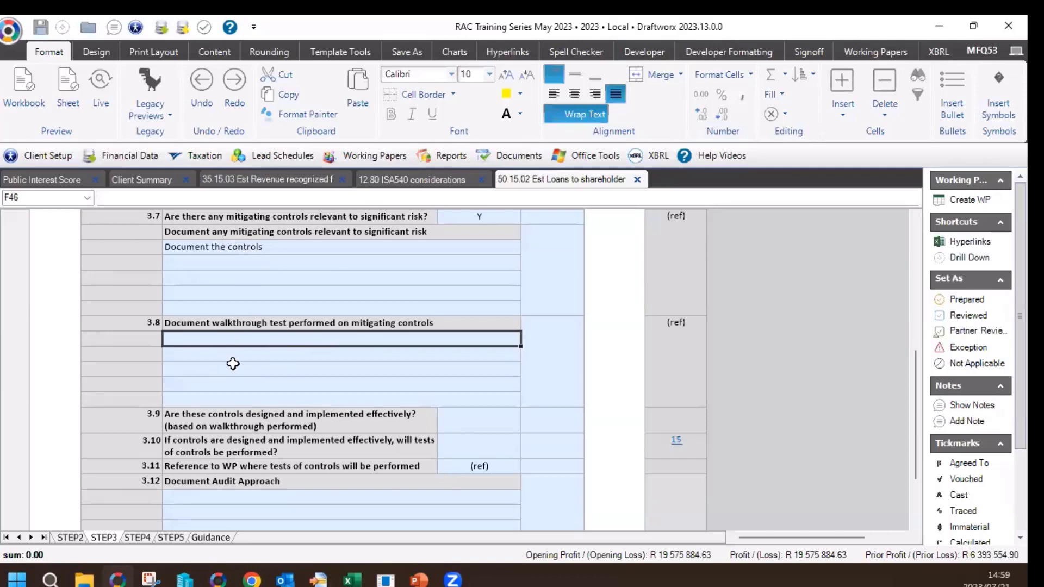
type("Docuemnt")
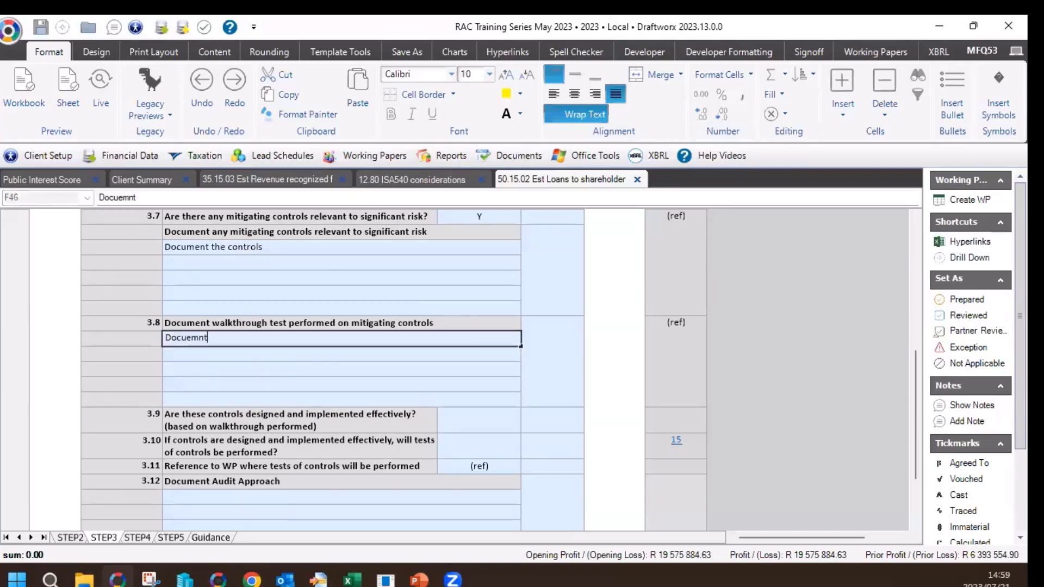
key("Return")
left_click(313, 410)
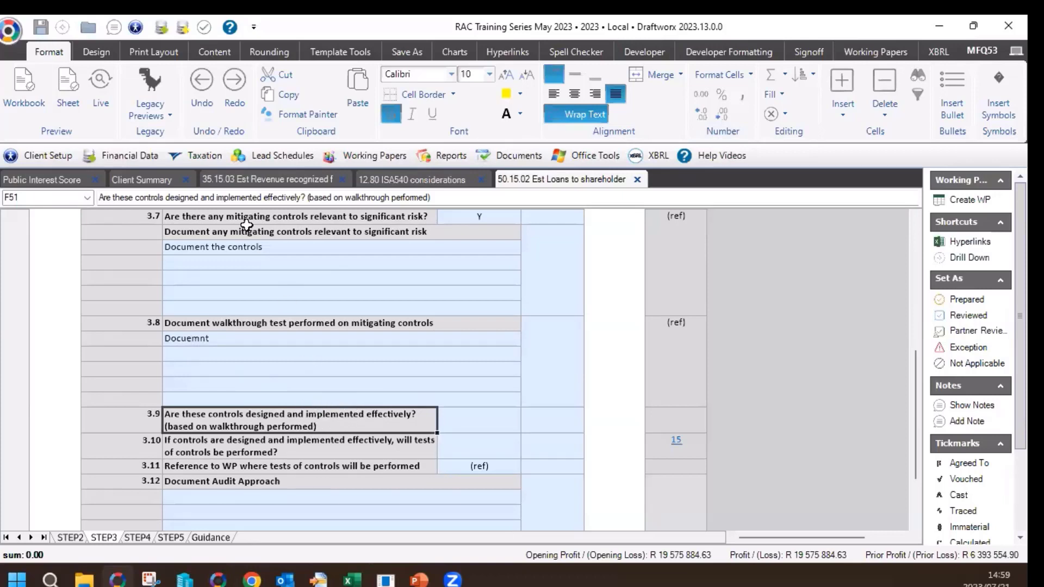
left_click(245, 247)
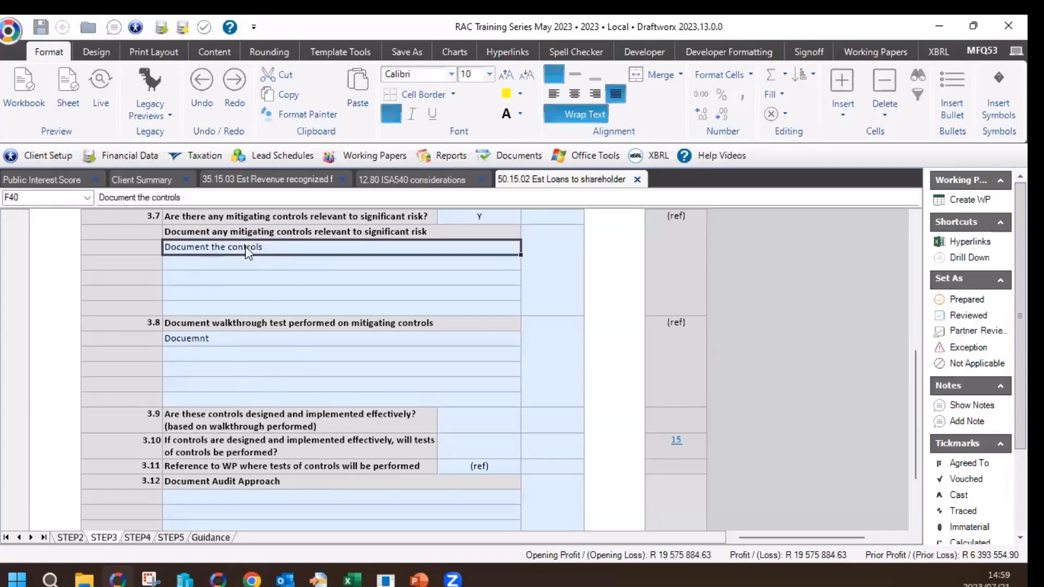
left_click(209, 340)
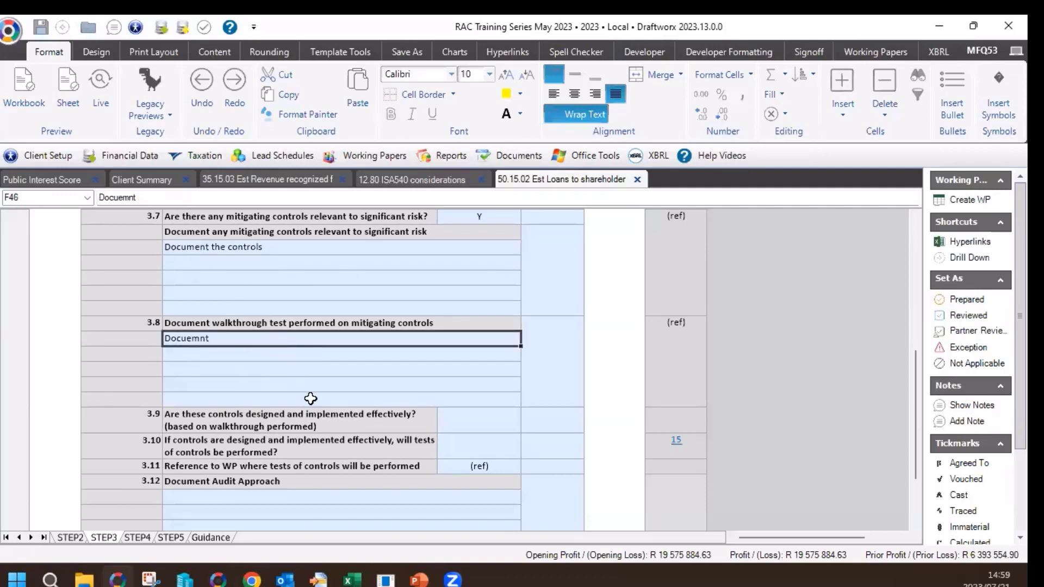
Answer Y to 3.9 on effective design and implementation of controls and to 3.10 on performing tests of controls.
left_click(505, 421)
left_click(528, 427)
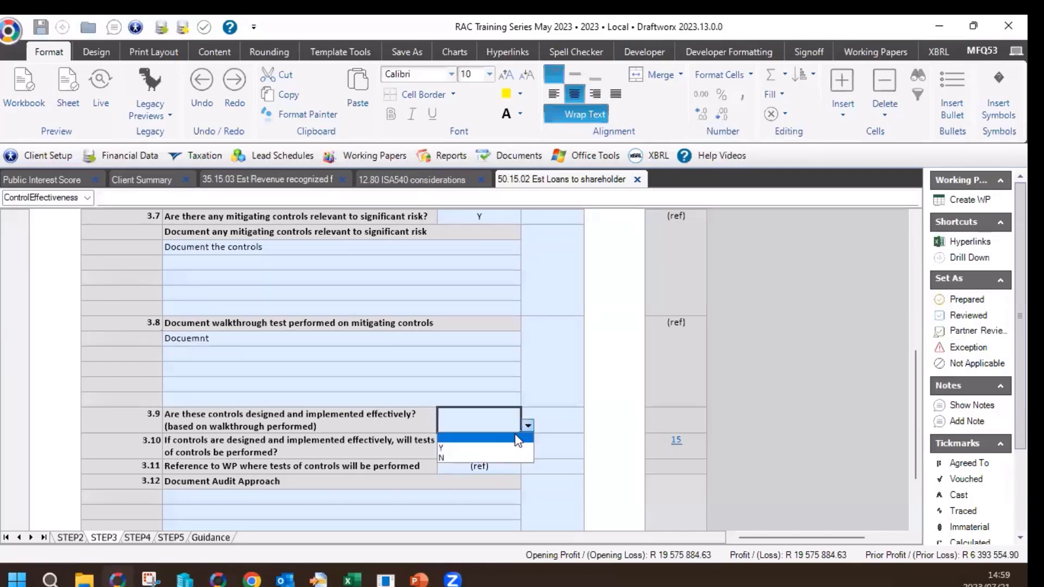
left_click(469, 449)
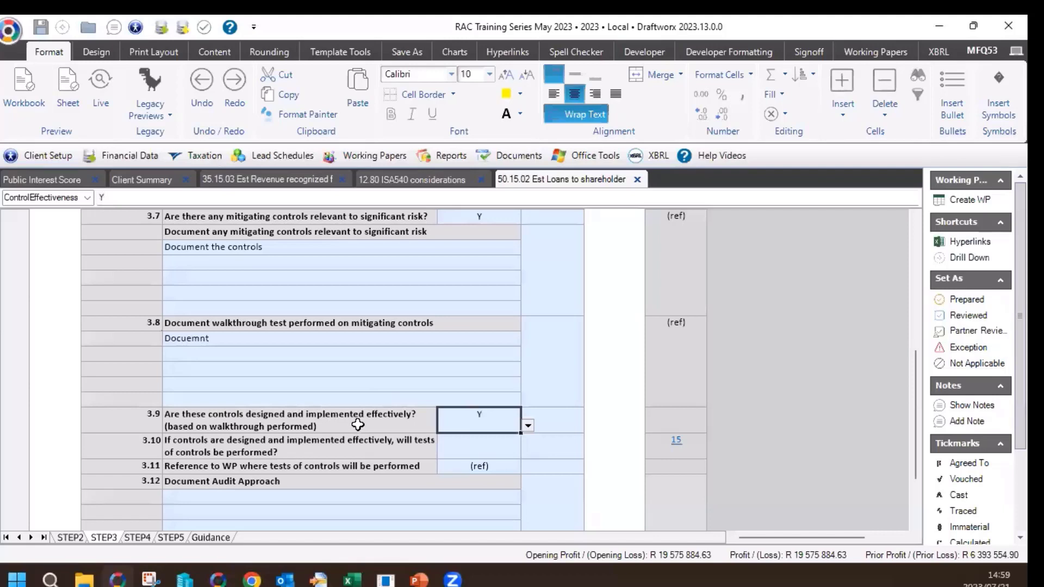
left_click(230, 449)
left_click(479, 447)
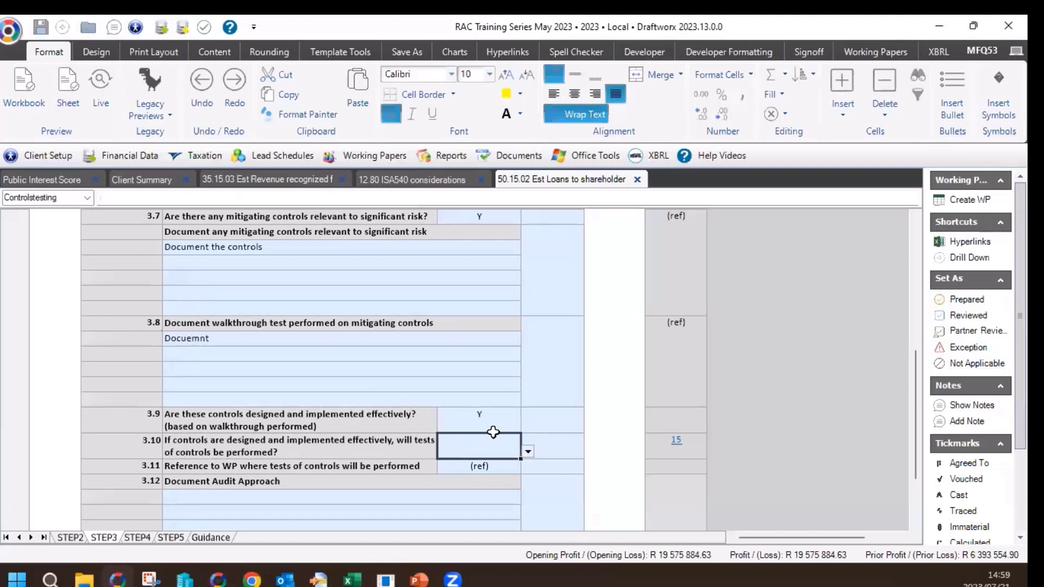
left_click(528, 451)
left_click(458, 476)
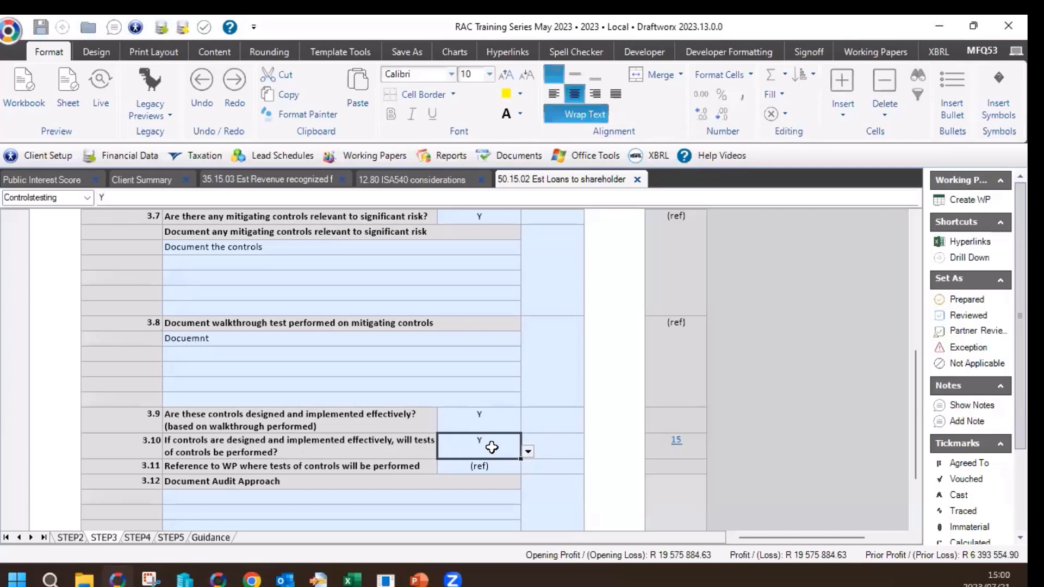
Change the answers to 3.9 on control effectiveness and 3.10 on performing tests of controls to N.
left_click(509, 430)
left_click(528, 426)
left_click(479, 458)
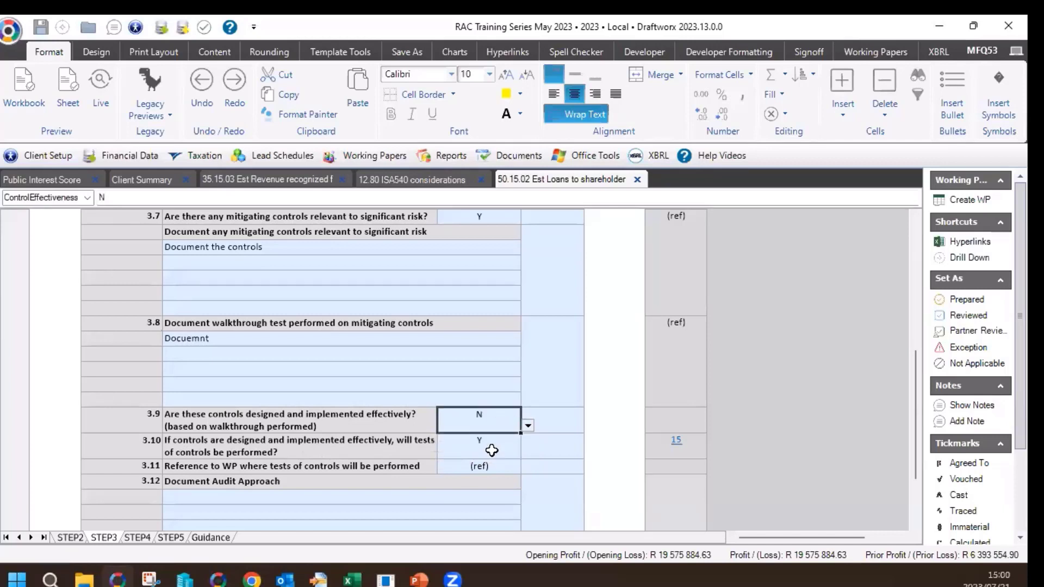
left_click(492, 450)
left_click(528, 451)
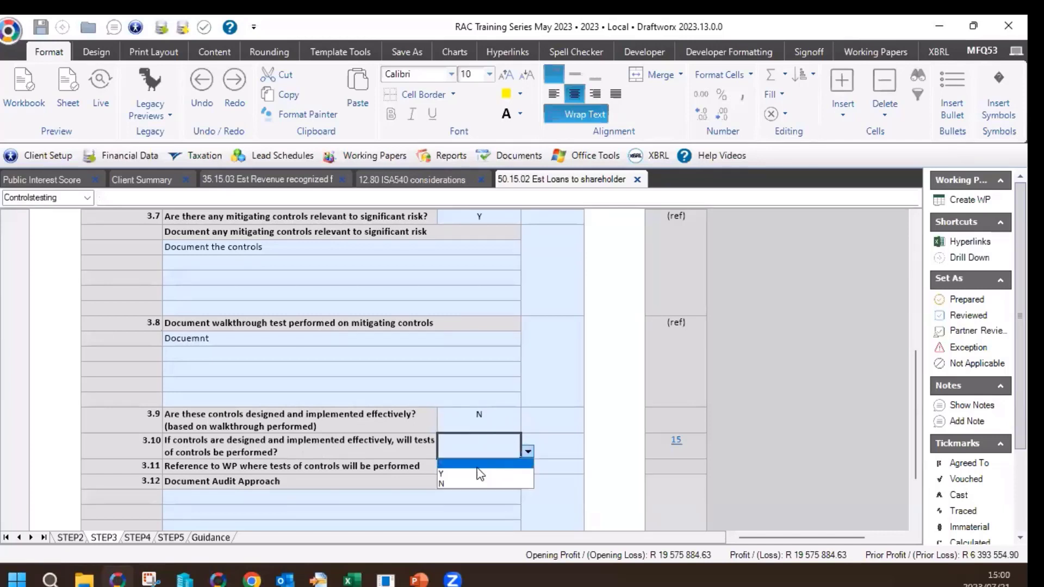
left_click(468, 482)
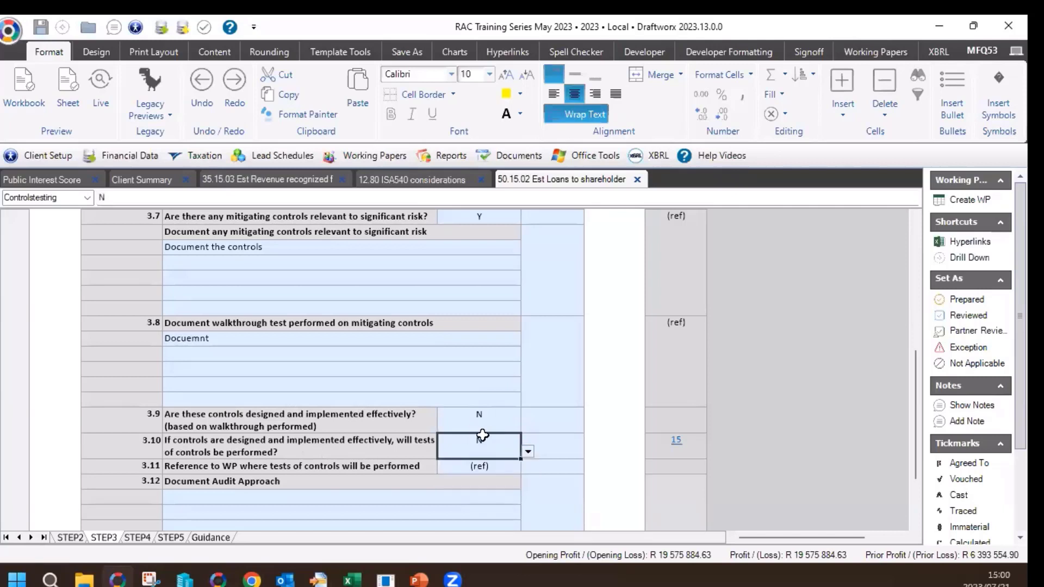
Document the audit approach in 3.12 as "We have decided to perform substantive tests of detail after year end.".
left_click(496, 462)
scroll(495, 448, "down", 1)
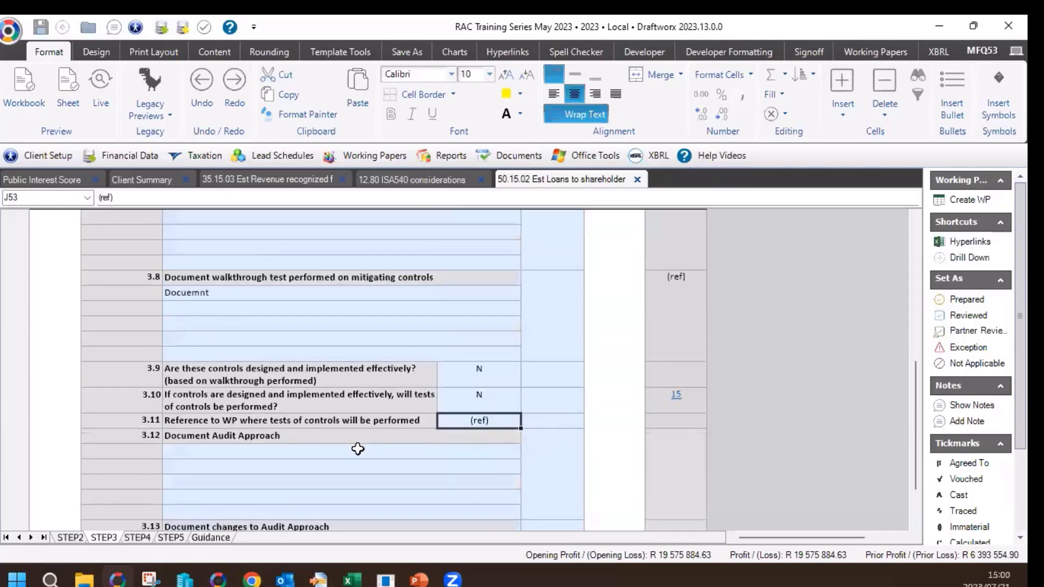
scroll(361, 452, "down", 1)
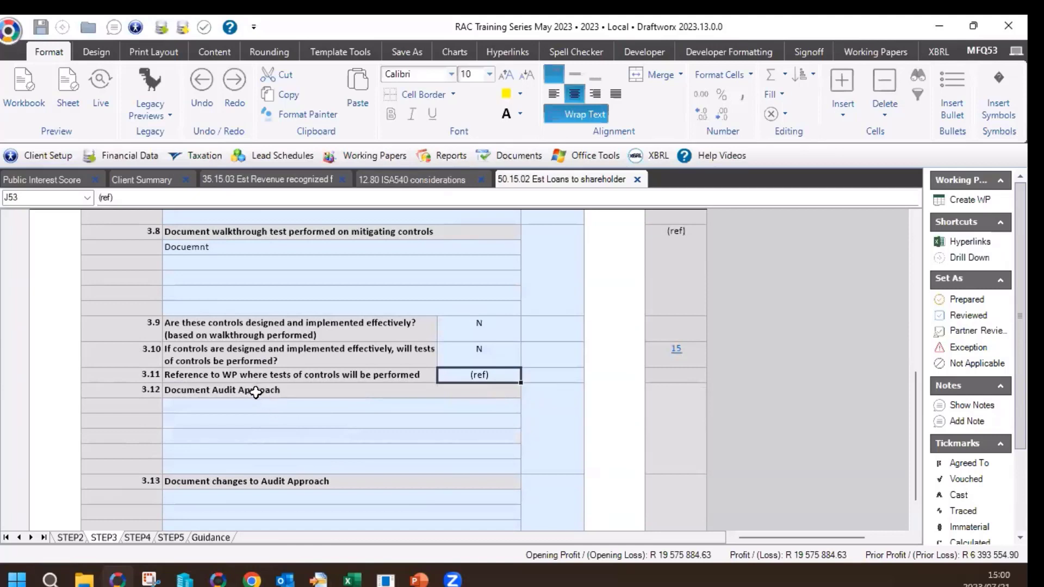
left_click(259, 403)
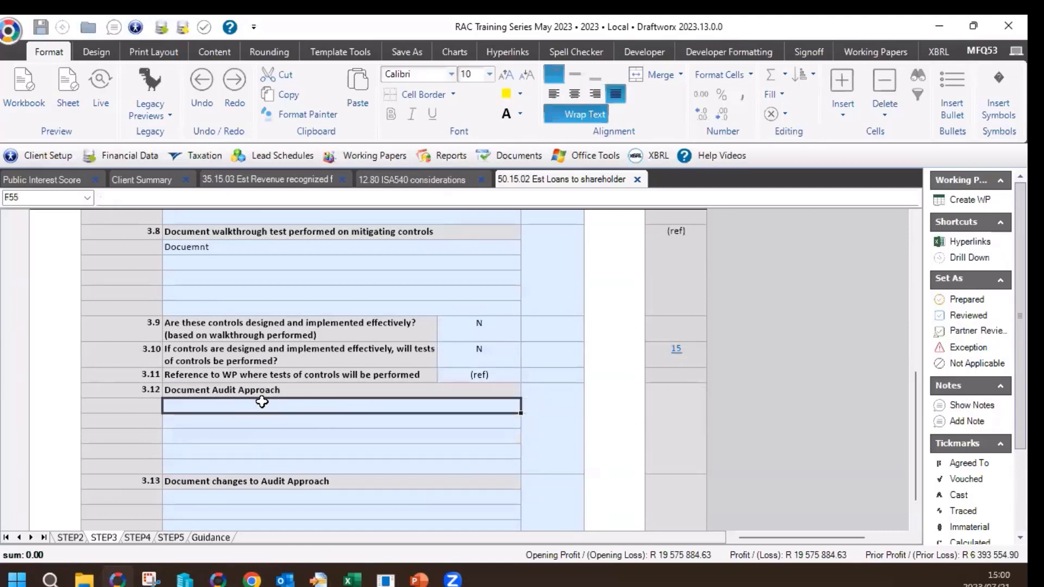
type("We have f")
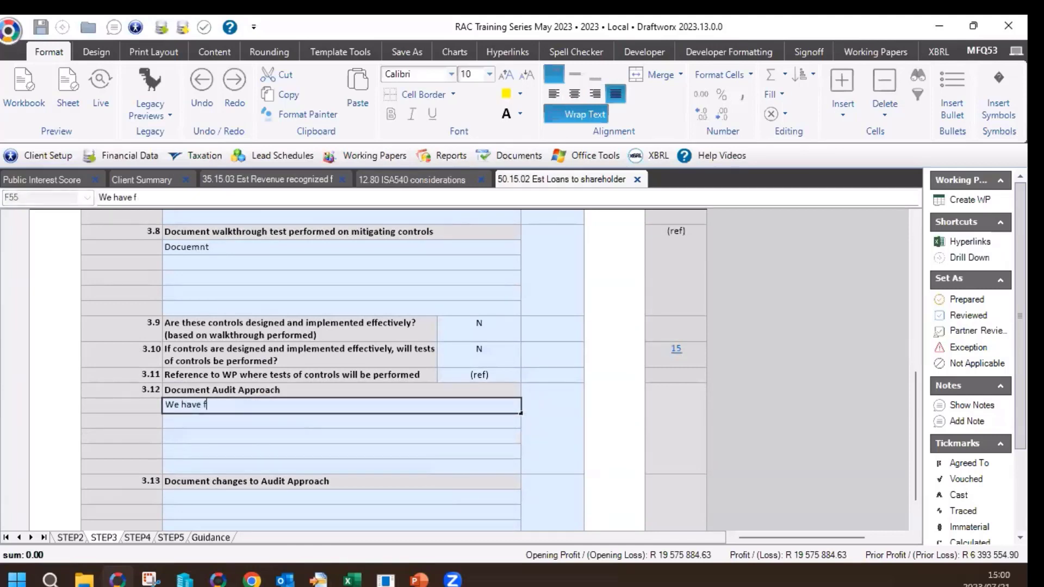
key("BackSpace")
type("decided to perform s")
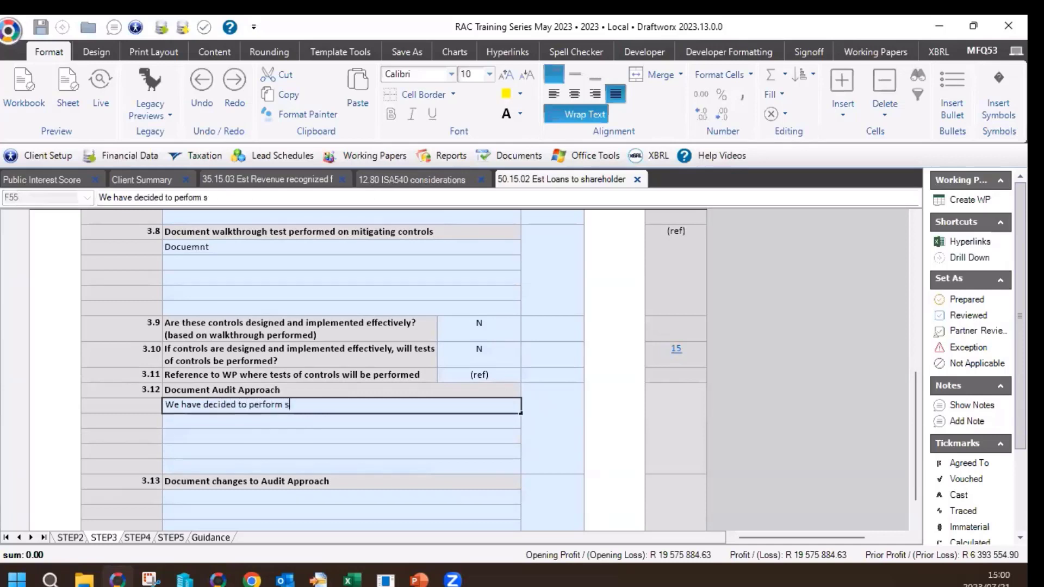
type("ubst")
key("BackSpace")
type("stantive ")
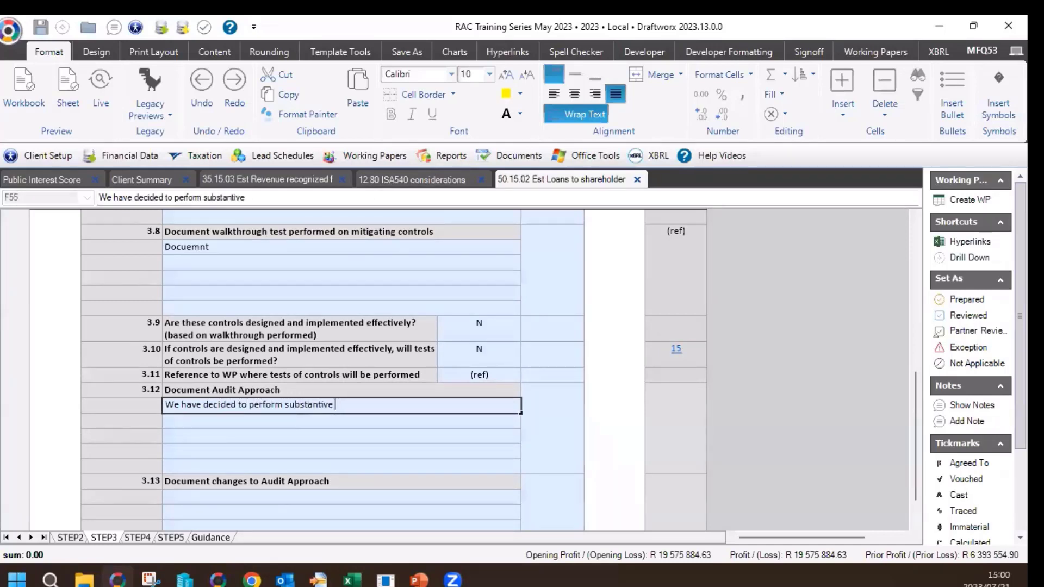
type("tests of deta")
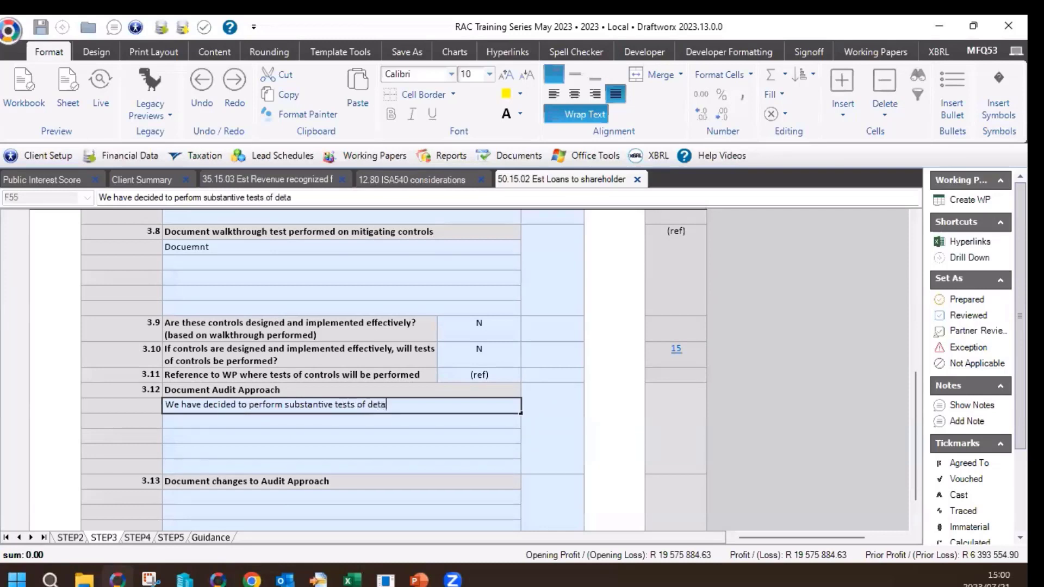
type("il after year end.")
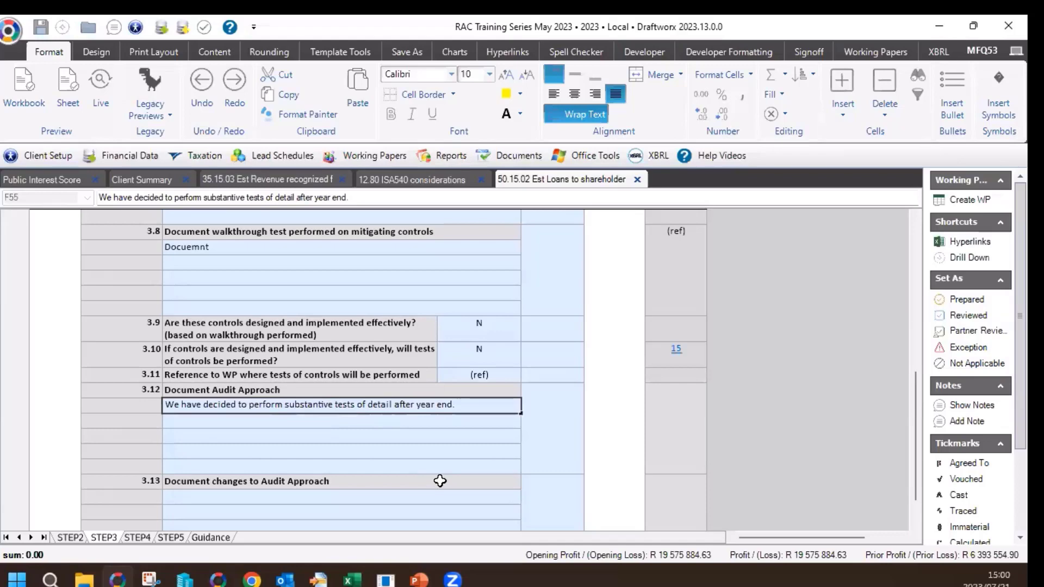
left_click(419, 435)
Review the final risk of material misstatement assessment in 3.6 alongside the audit approach documented in 3.12.
scroll(480, 307, "up", 6)
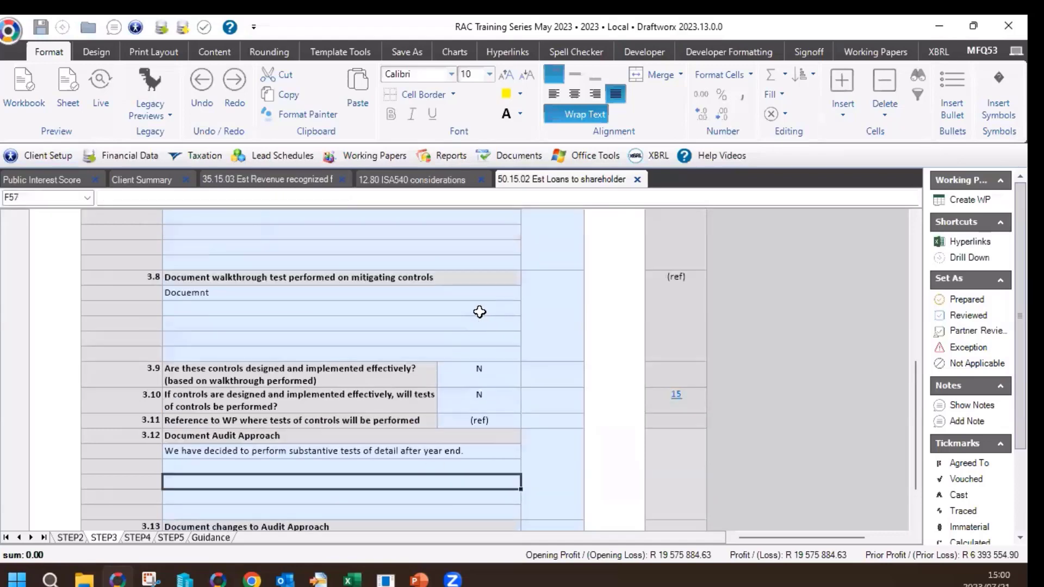
scroll(482, 305, "up", 3)
scroll(479, 345, "down", 3)
left_click(498, 458)
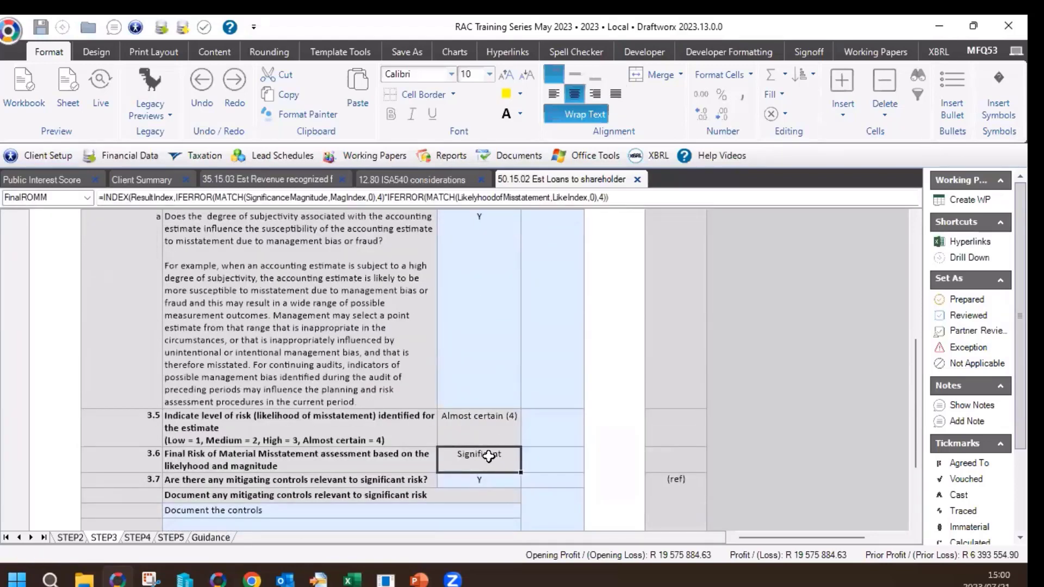
scroll(496, 446, "down", 5)
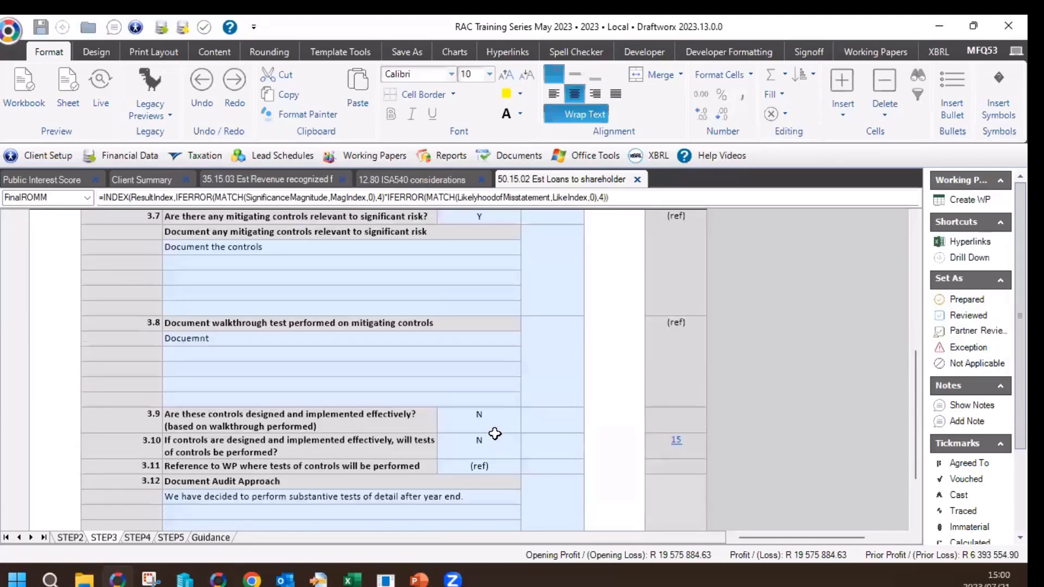
left_click(434, 496)
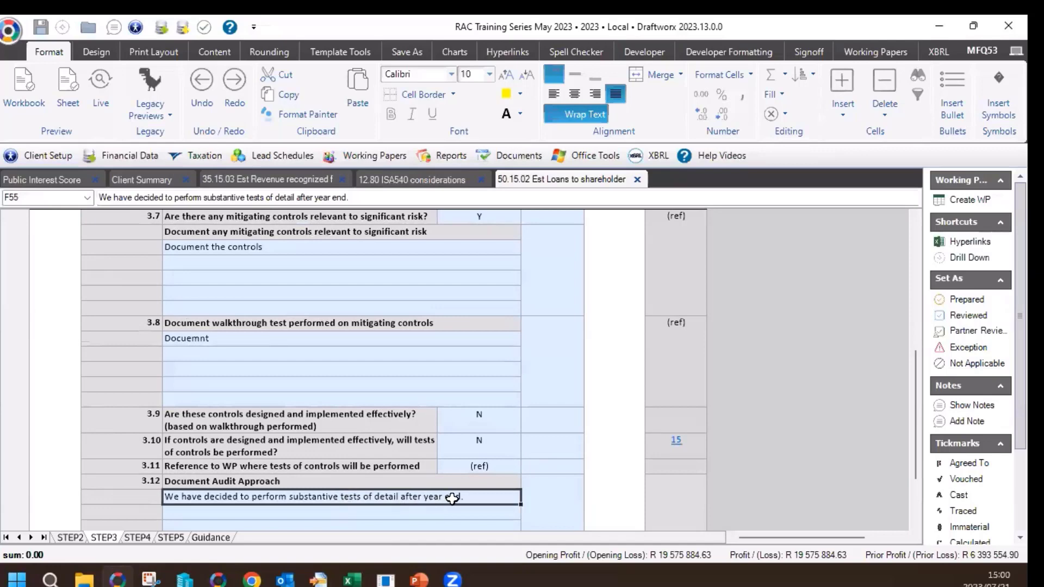
scroll(462, 463, "down", 2)
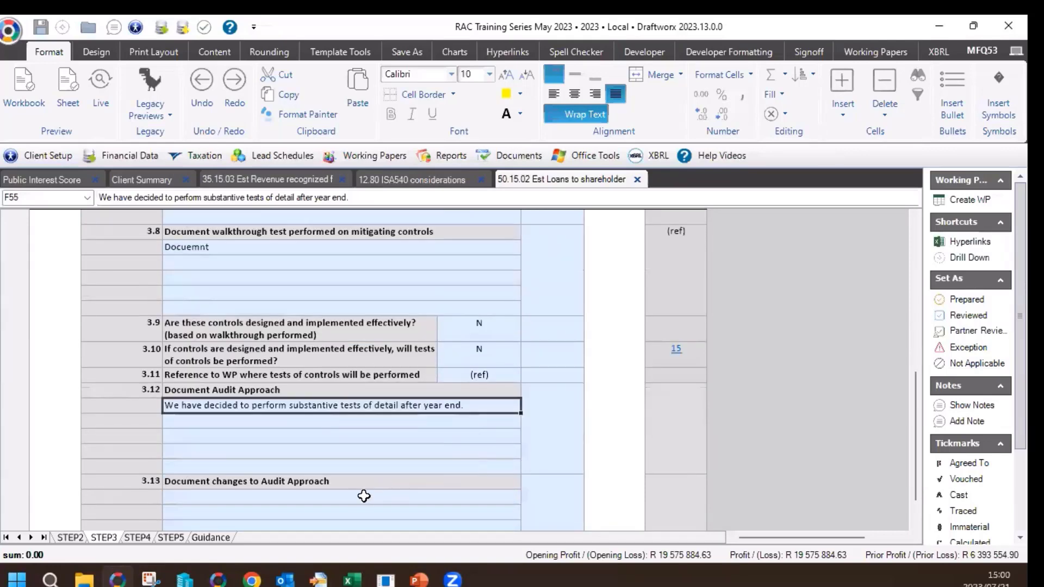
Enter "None" on the first line of 3.13 for changes to the audit approach.
left_click(365, 495)
scroll(410, 493, "down", 1)
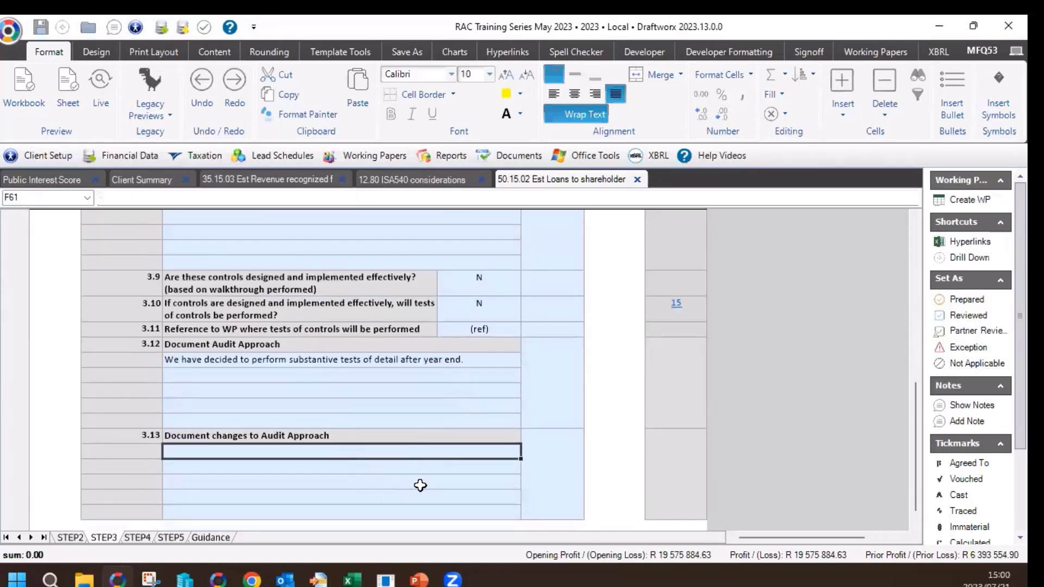
type("None")
key("Return")
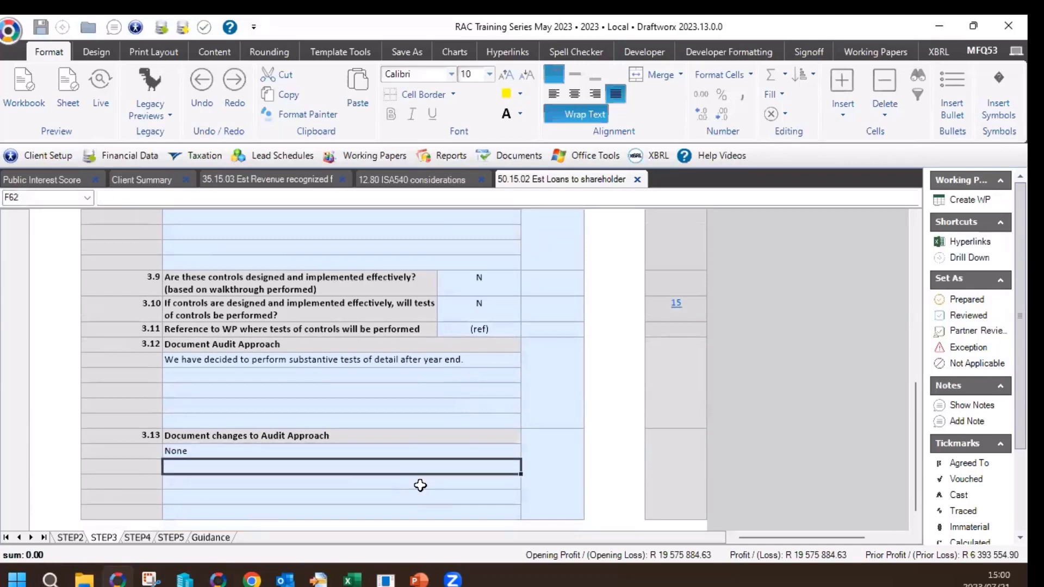
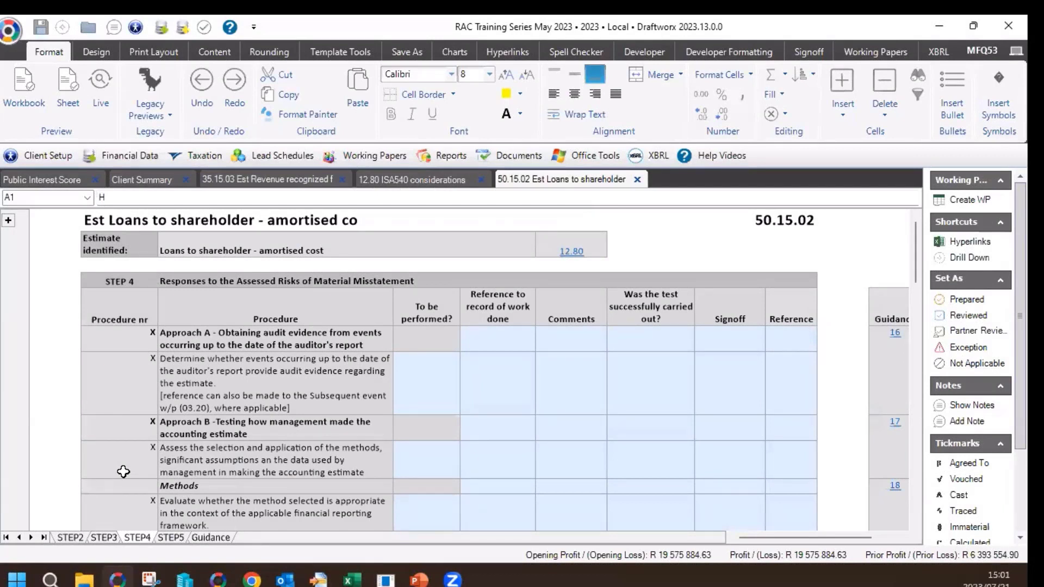
In Step 4, answer Y for performing the Approach A procedure on events occurring up to the date of the auditor's report.
left_click(262, 362)
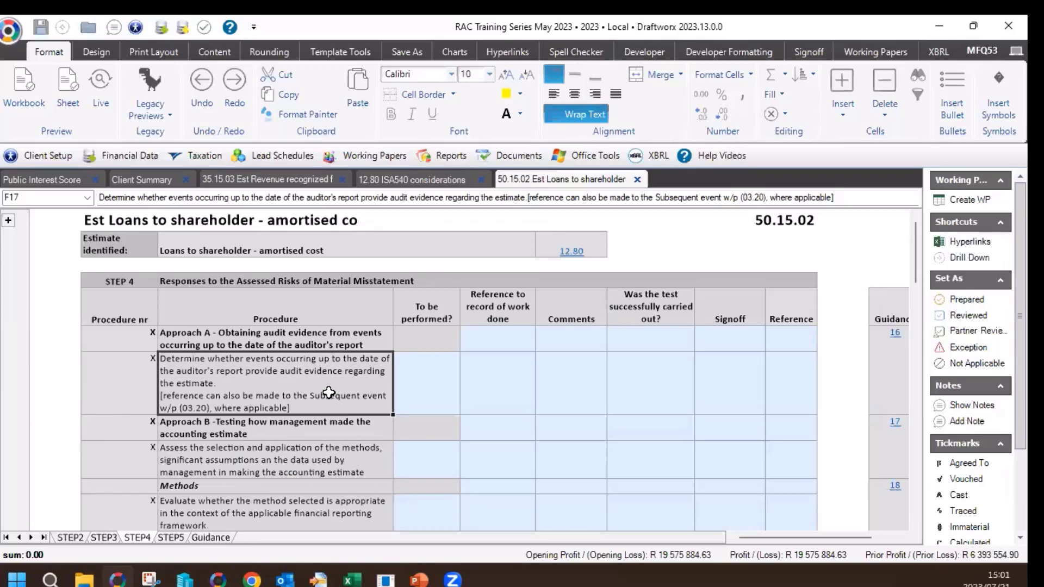
left_click(444, 381)
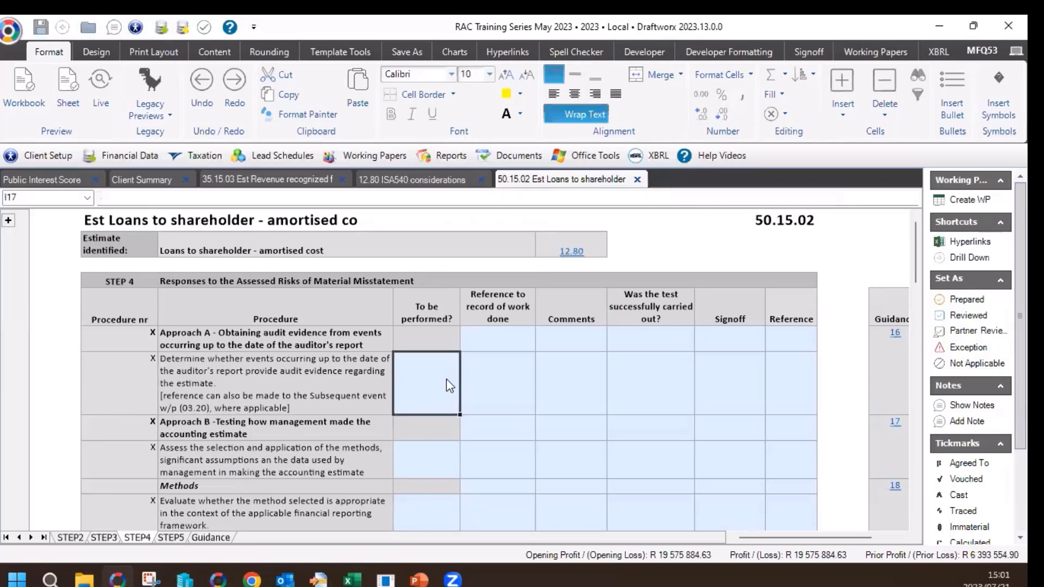
type("Y")
left_click(330, 410)
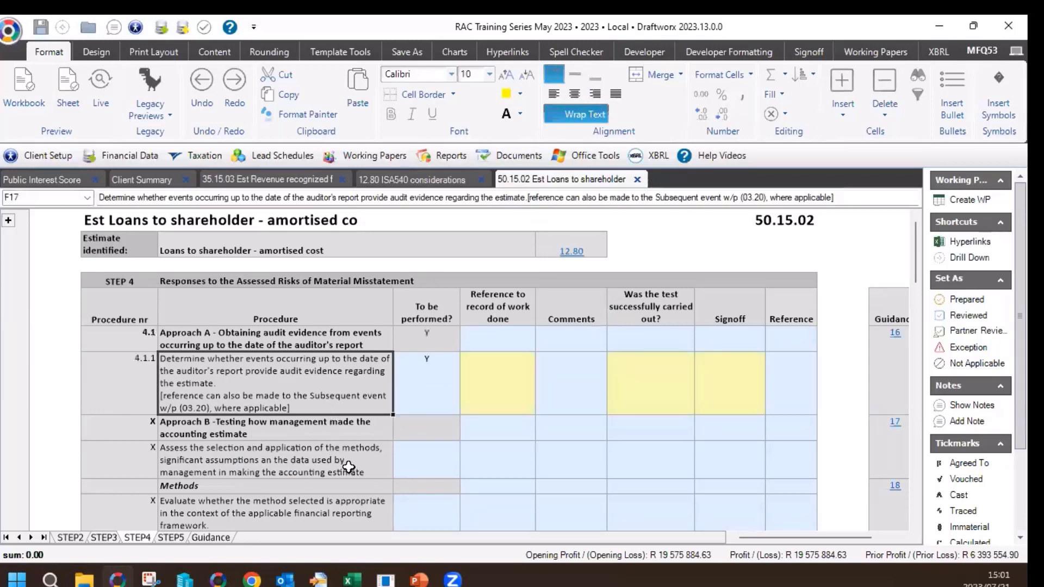
Answer N for performing the first Approach B procedure, assessing management's selection and application of methods, assumptions and data.
scroll(435, 418, "down", 1)
left_click(440, 435)
type("N")
key("Return")
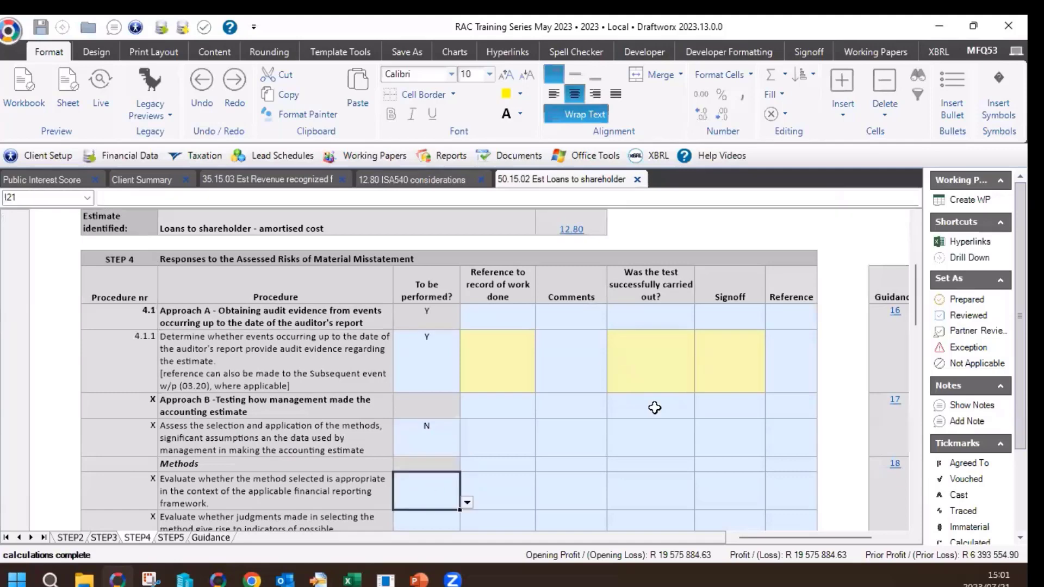
Answer N for performing every procedure in the Methods section of Approach B.
scroll(735, 387, "down", 1)
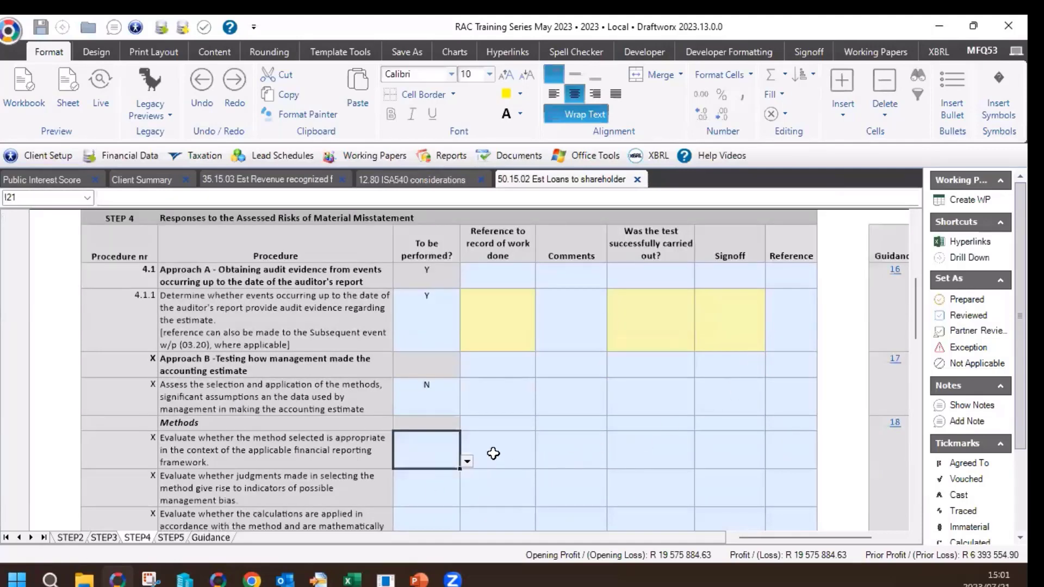
type("N")
key("Return")
left_click(422, 450)
scroll(530, 438, "down", 5)
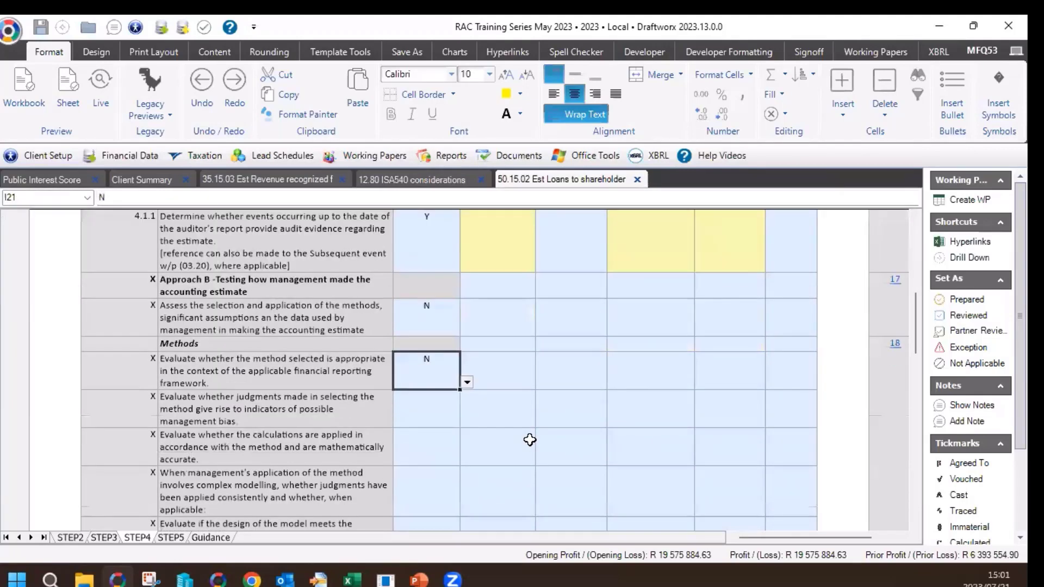
scroll(530, 438, "down", 1)
left_click(435, 443, "shift")
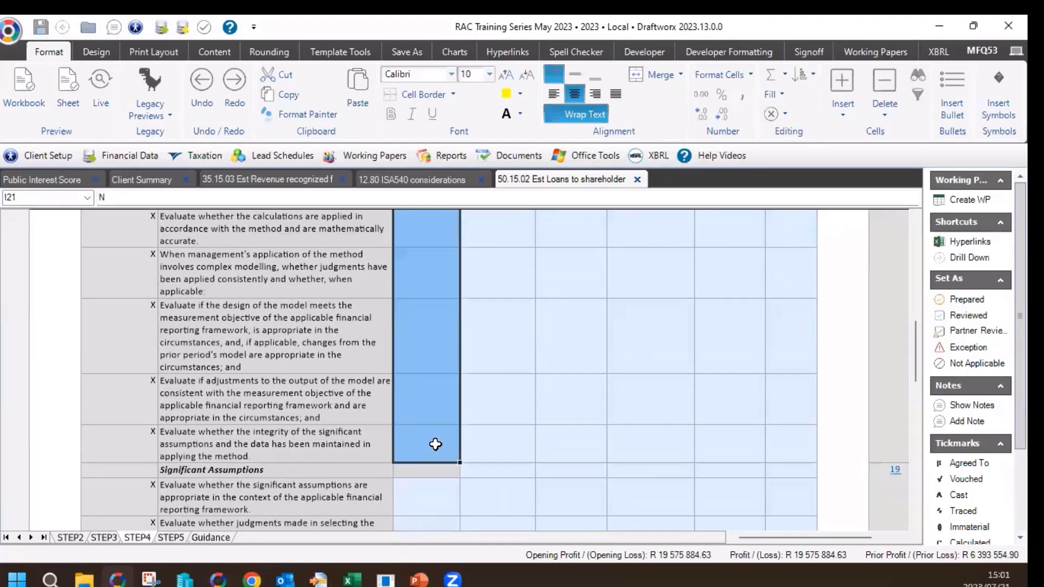
key("ctrl+d")
Answer N for performing all the Significant Assumptions procedures under Approach B.
scroll(448, 419, "down", 9)
scroll(459, 379, "up", 2)
left_click_drag(429, 283, 425, 439)
type("N")
key("ctrl+Return")
Answer N for performing all the Data procedures, from appropriateness of the data through re-calculating the estimate.
scroll(440, 427, "down", 2)
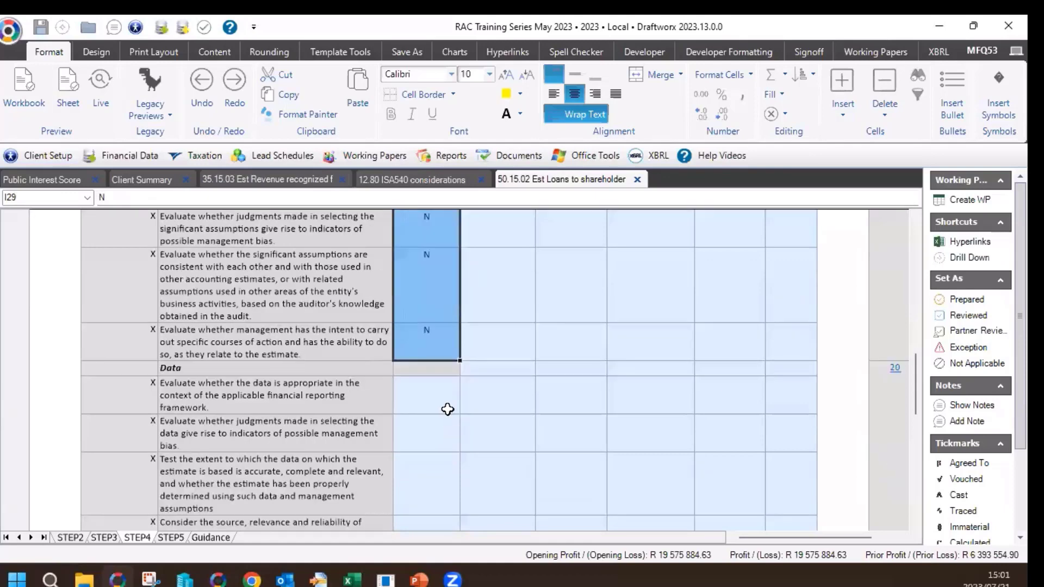
left_click(439, 402)
scroll(438, 401, "down", 3)
left_click(431, 484, "shift")
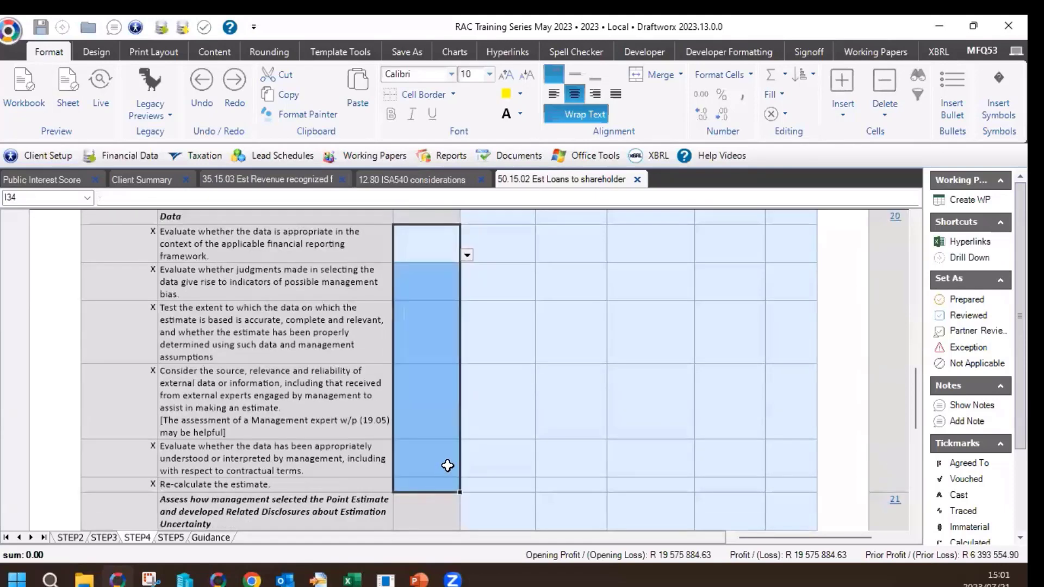
type("N")
key("ctrl+Return")
Answer N for all procedures on management's point estimate and related disclosures, through the internal control deficiency evaluation.
scroll(487, 365, "down", 1)
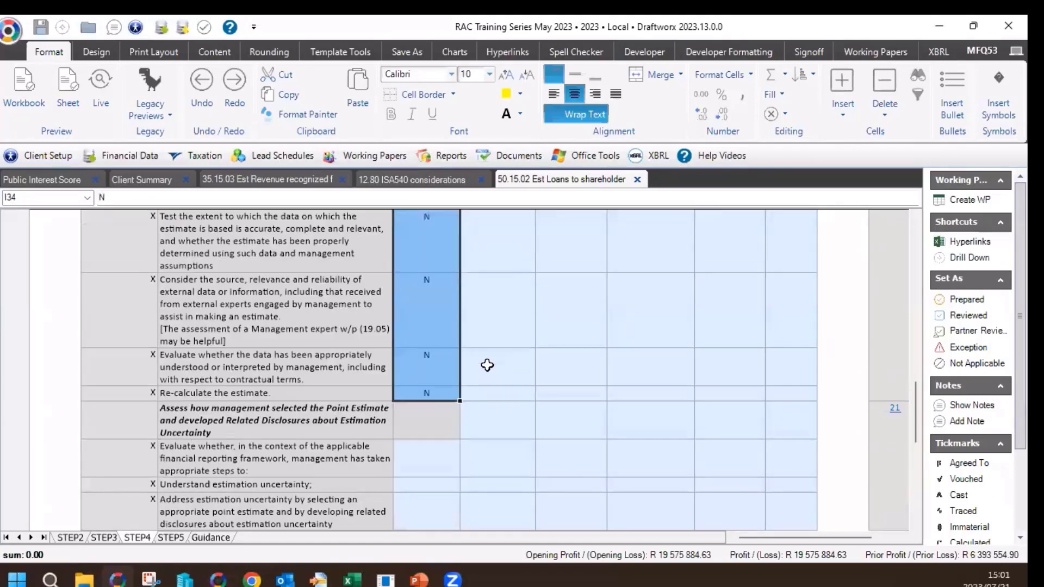
scroll(488, 366, "down", 1)
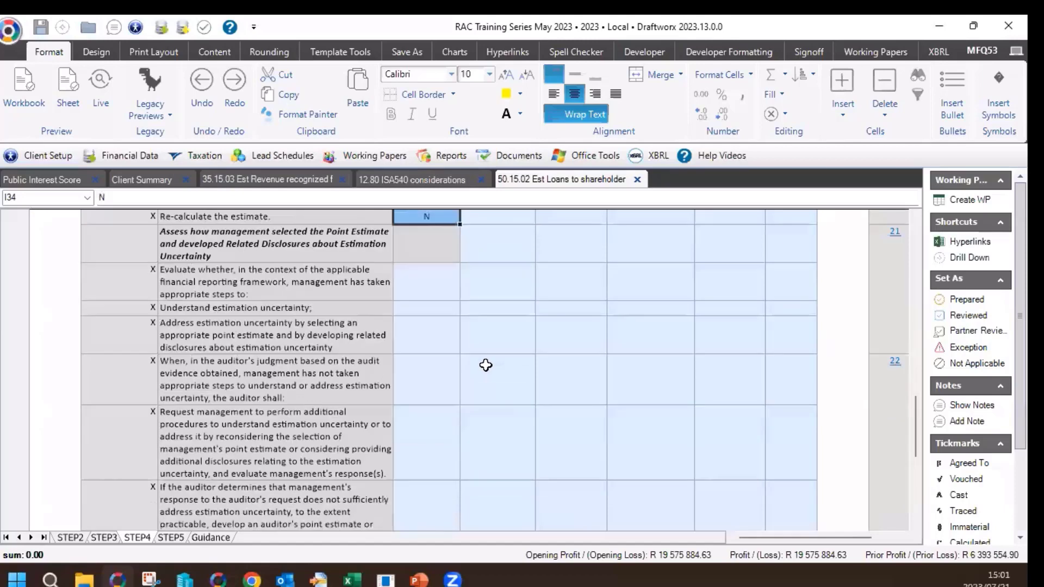
left_click(426, 280)
scroll(461, 426, "down", 1)
left_click(435, 470, "shift")
type("N")
key("ctrl+Return")
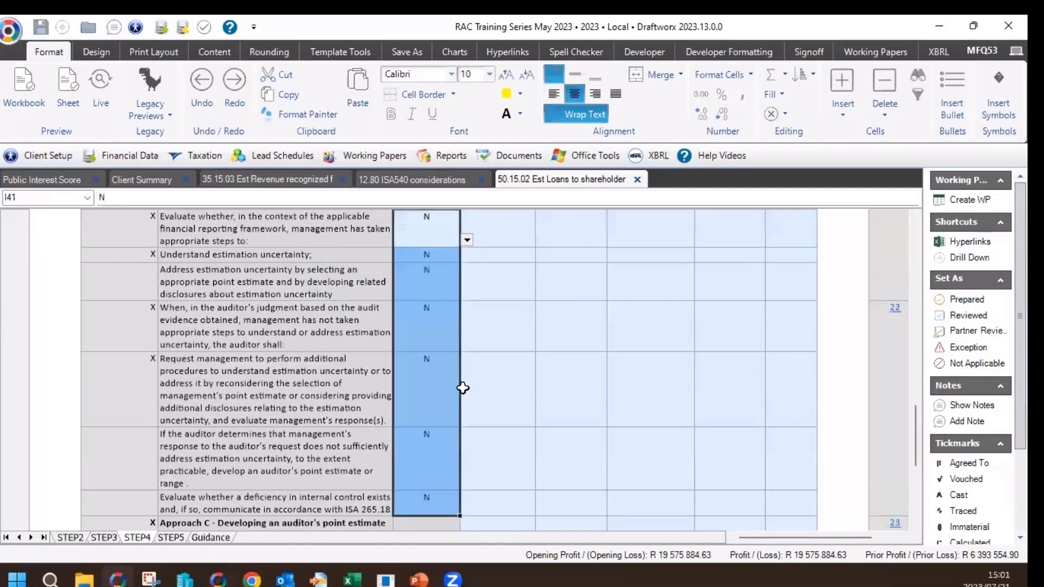
Answer Y for performing all three Approach C procedures on developing an auditor's point estimate or range.
scroll(463, 388, "down", 2)
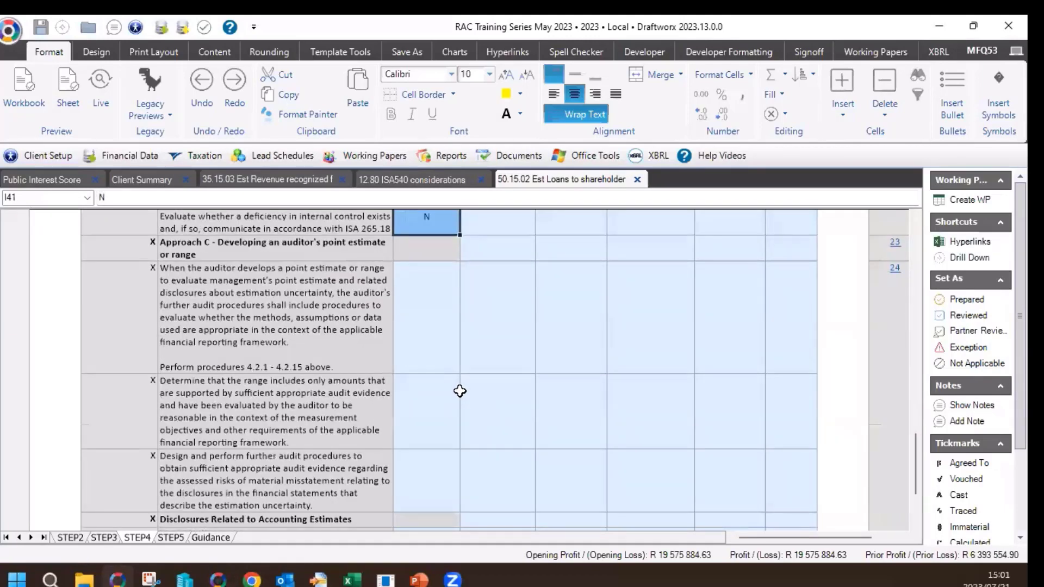
left_click(351, 333)
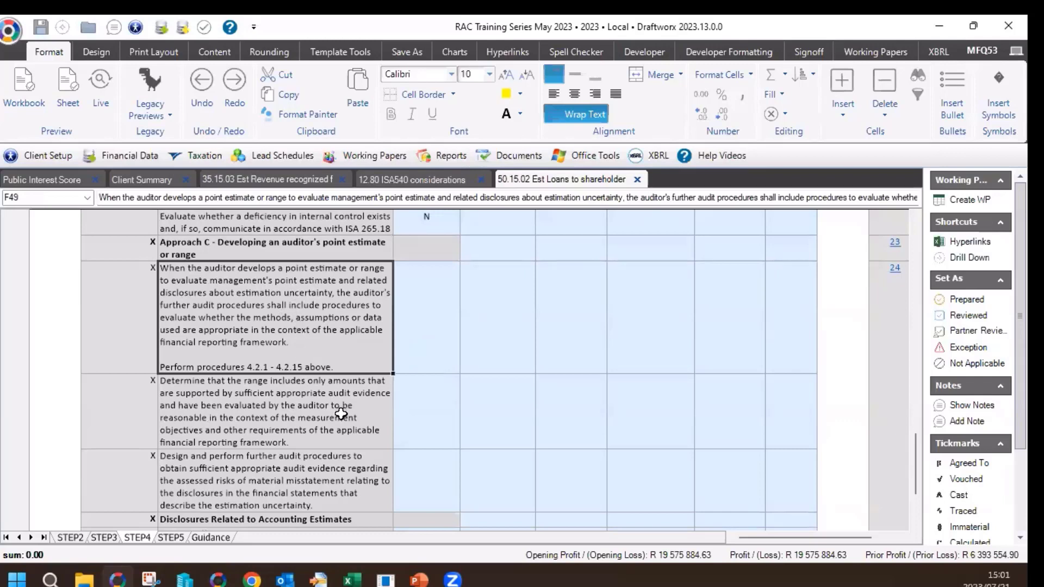
left_click(441, 344)
type("Y")
left_click(438, 422)
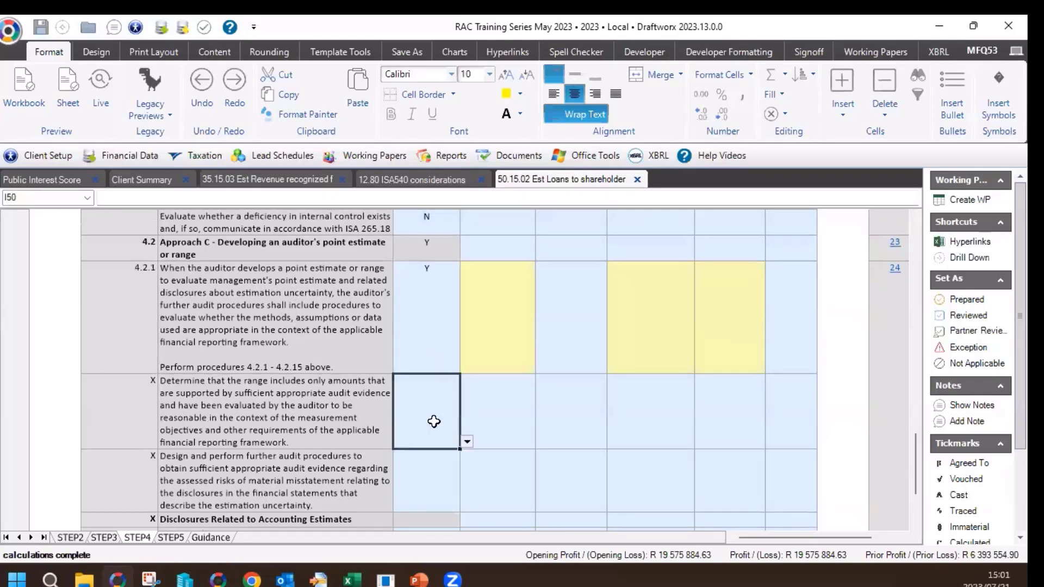
type("Y")
left_click(433, 475)
type("Y")
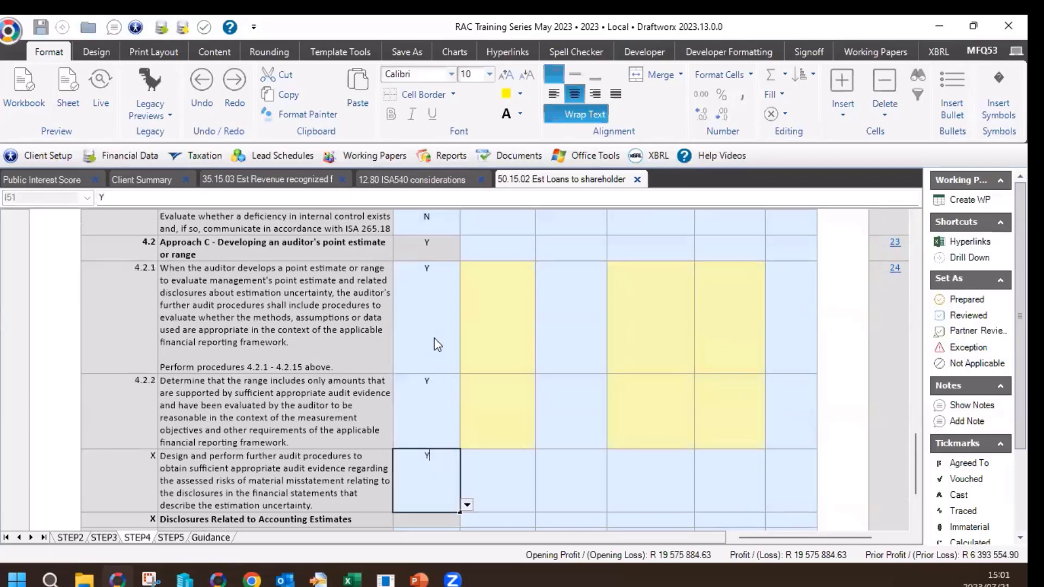
left_click(428, 353)
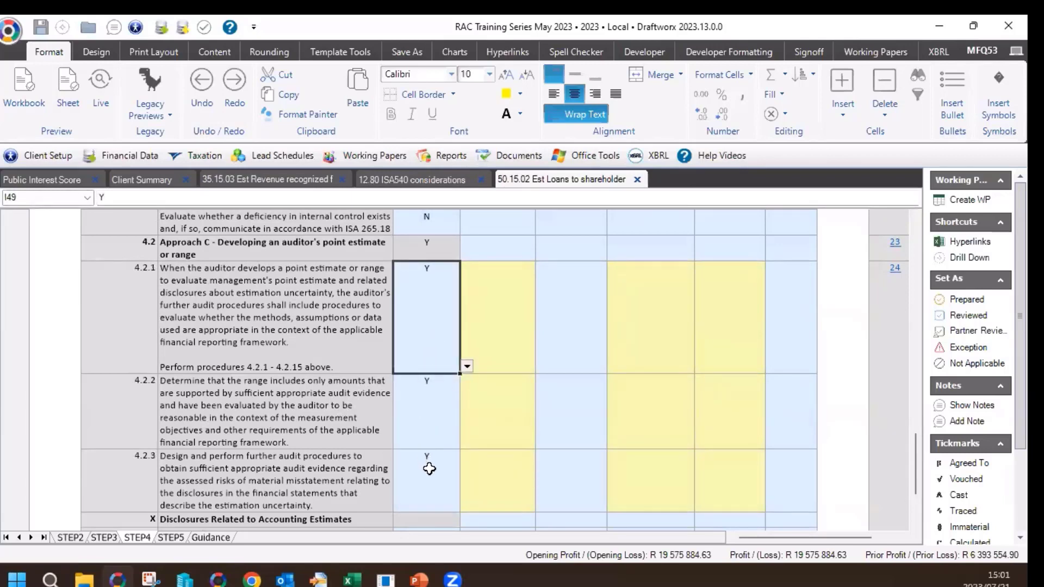
Answer Y for performing both Disclosures Related to Accounting Estimates procedures, on obtaining audit evidence and evaluating the disclosure's adequacy.
scroll(451, 406, "down", 3)
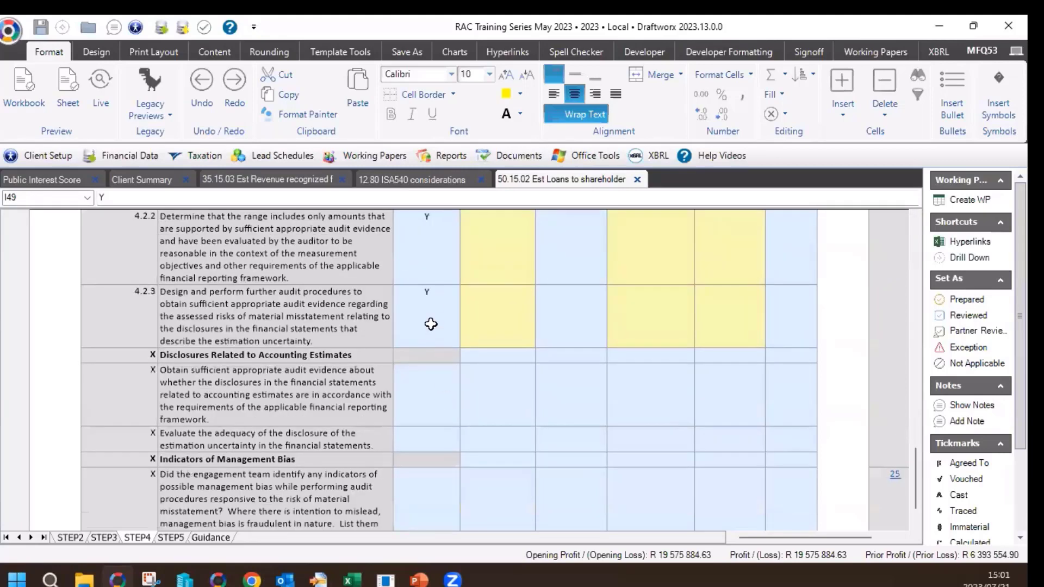
left_click(422, 400)
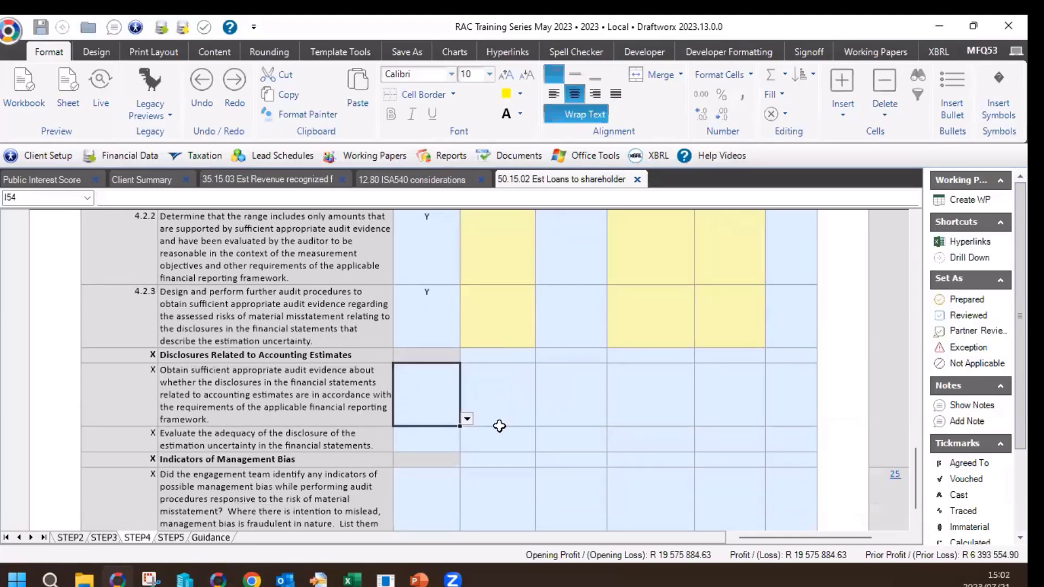
type("Y")
left_click(433, 438)
type("Y")
left_click(439, 385)
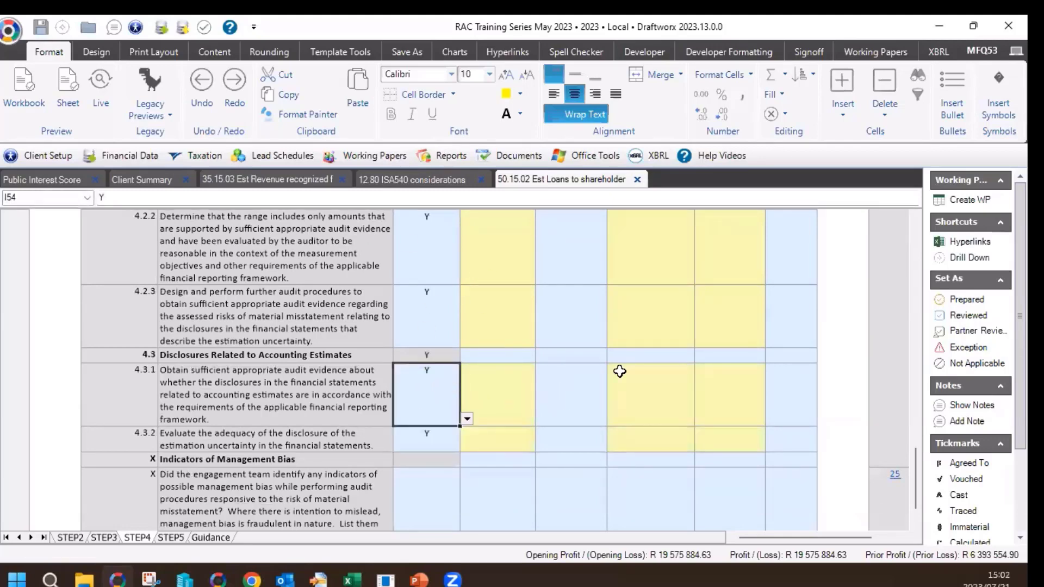
Answer Y for performing both Indicators of Management Bias procedures, including documenting considerations and implications on the audit.
scroll(619, 371, "down", 2)
left_click(423, 351)
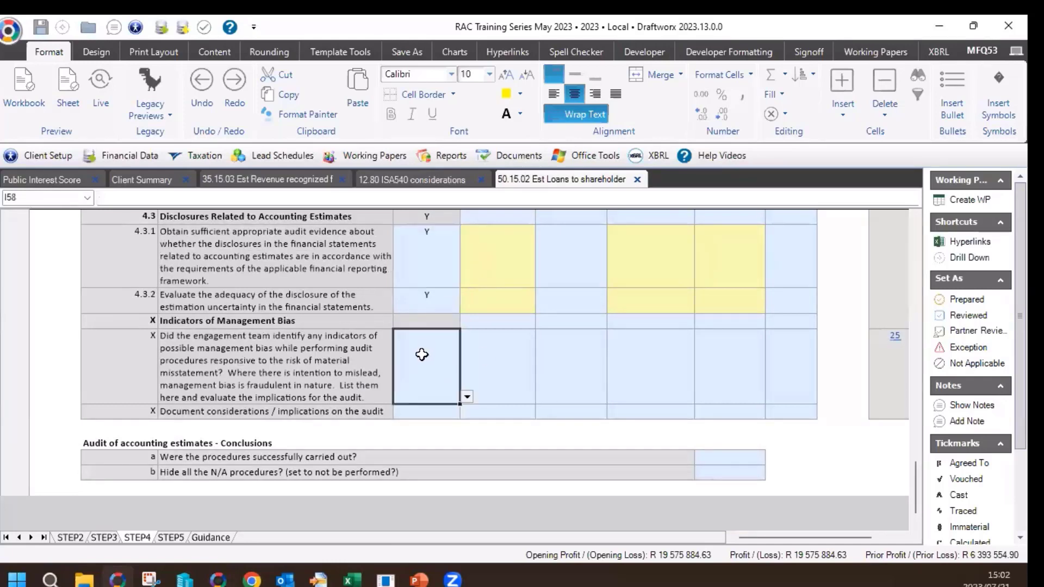
type("Y")
left_click(420, 413)
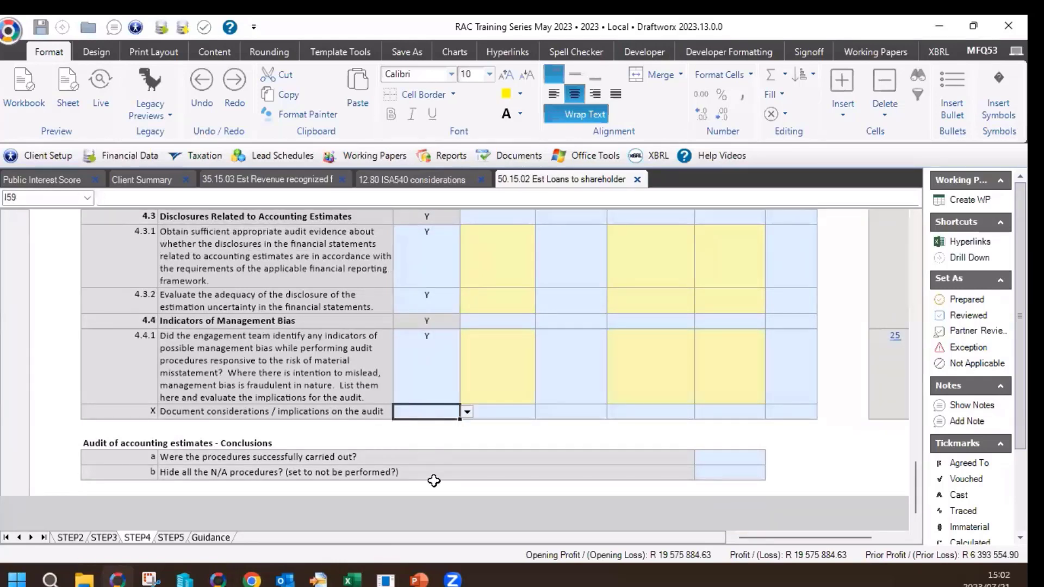
type("Y")
key("Up")
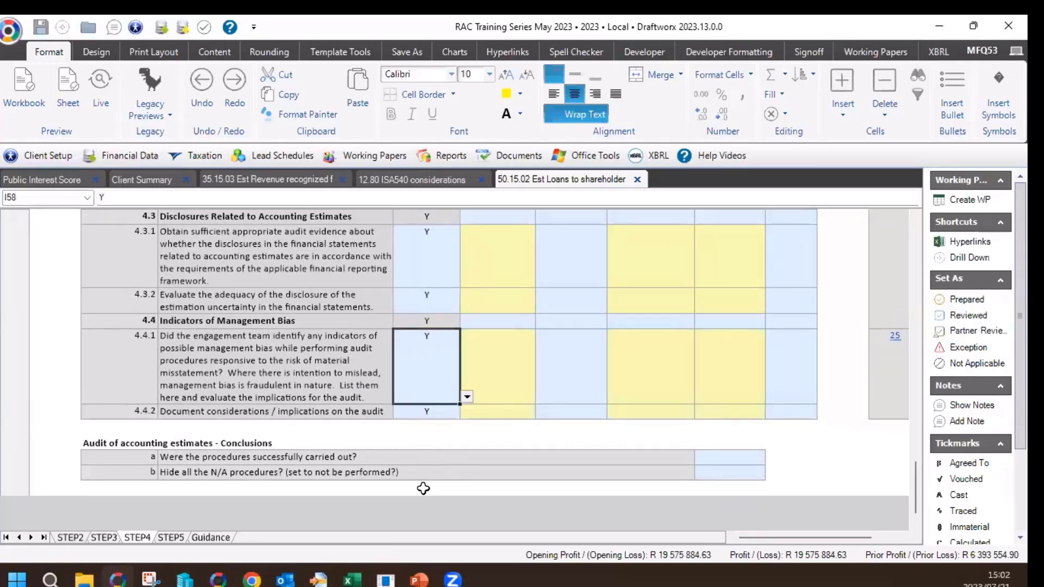
Answer Y to hiding all the N/A procedures in the Step 4 conclusions.
left_click(274, 461)
left_click(332, 473)
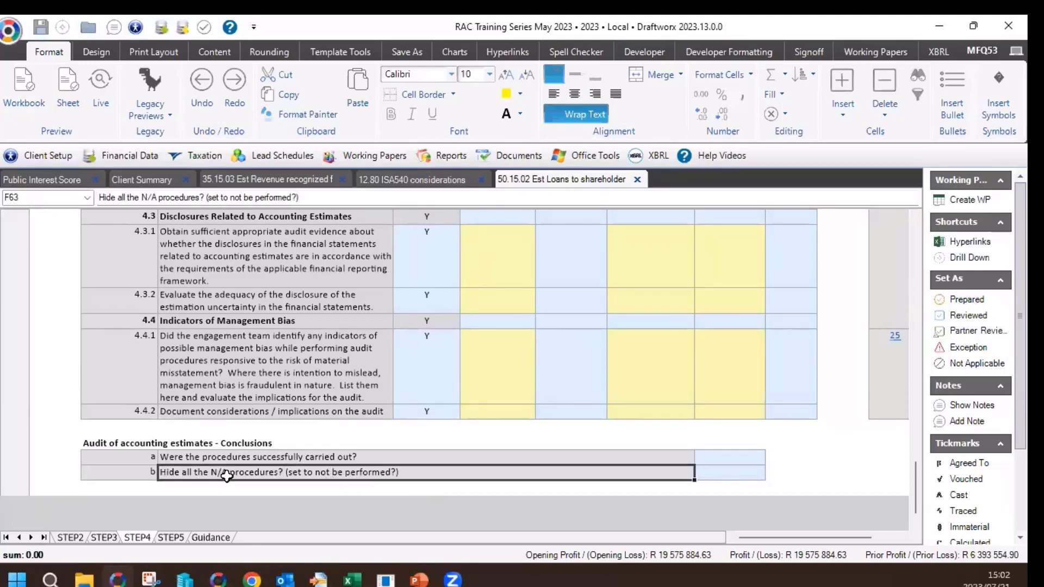
left_click(745, 472)
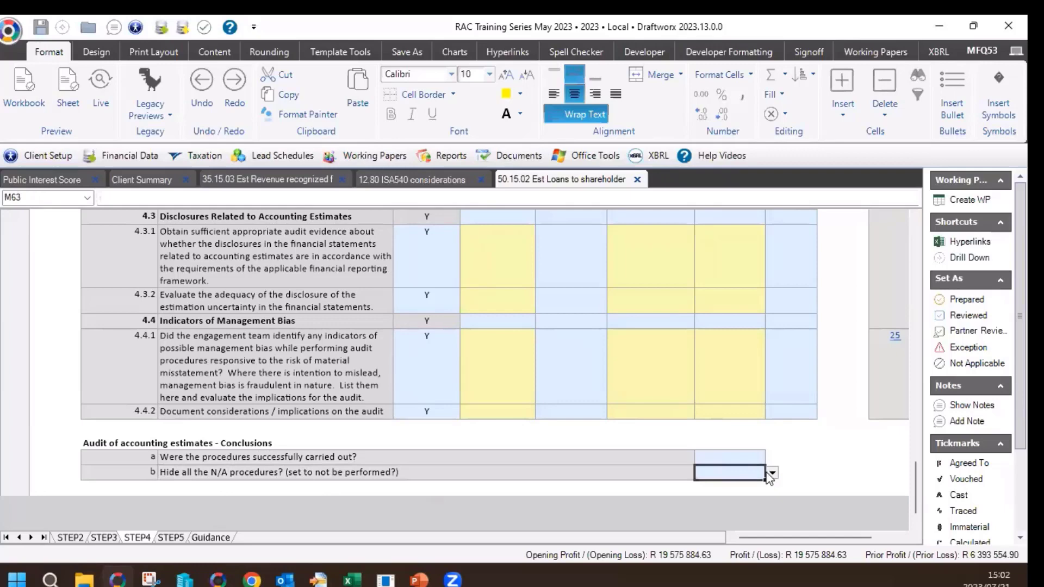
left_click(772, 473)
left_click(719, 495)
Review the remaining Step 4 procedure list, examining the unnumbered procedures marked N below procedure 4.1.1.
scroll(539, 388, "up", 3)
scroll(539, 388, "up", 6)
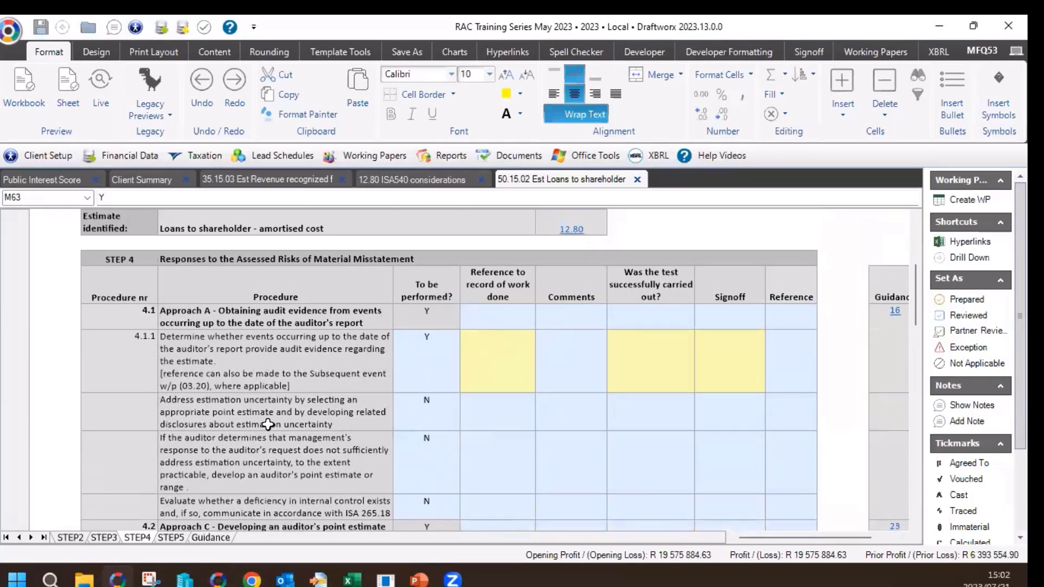
scroll(268, 425, "down", 1)
left_click_drag(231, 371, 404, 469)
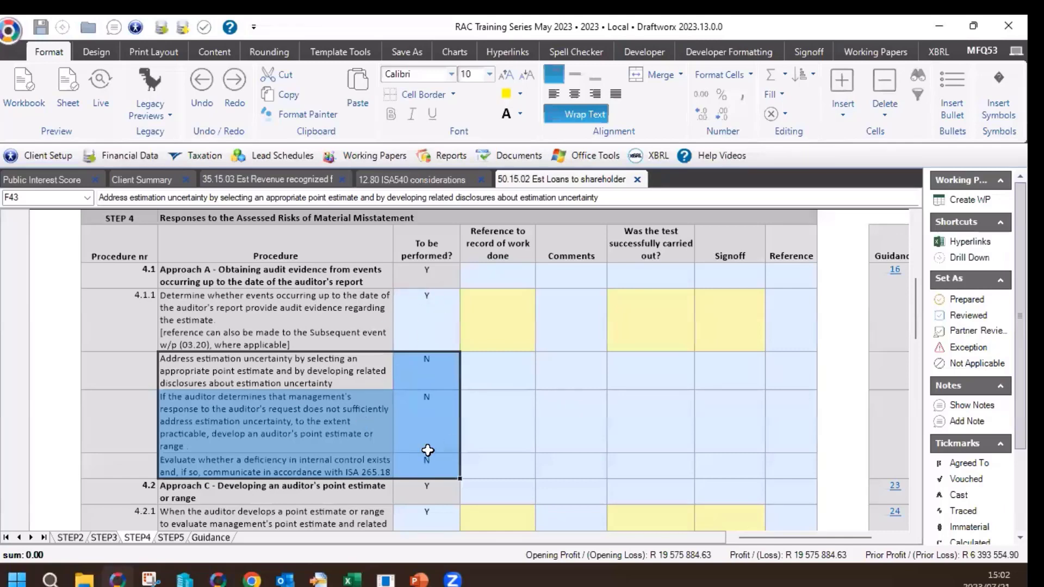
scroll(421, 390, "down", 4)
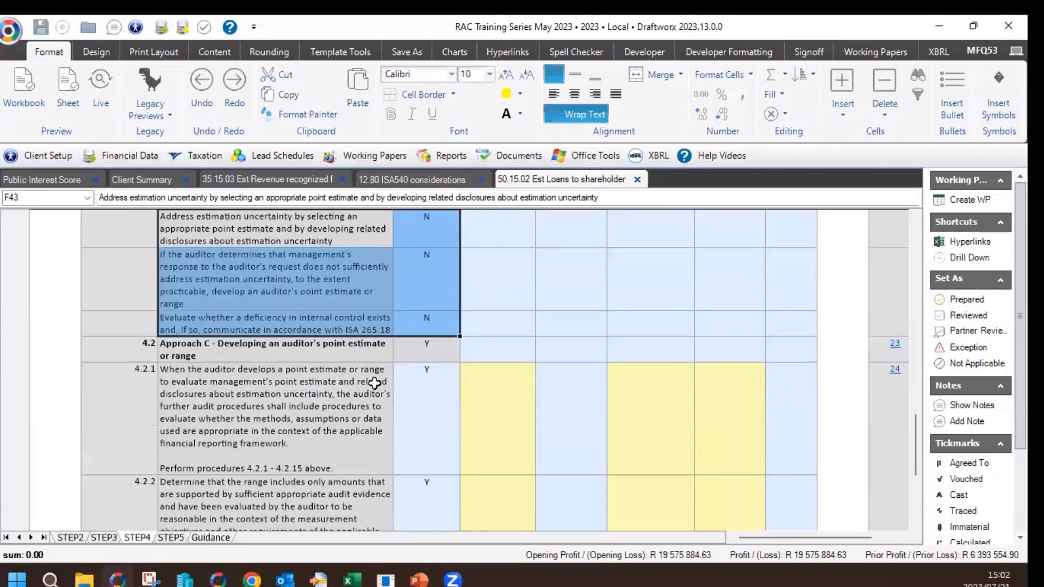
scroll(370, 383, "down", 10)
scroll(422, 413, "up", 12)
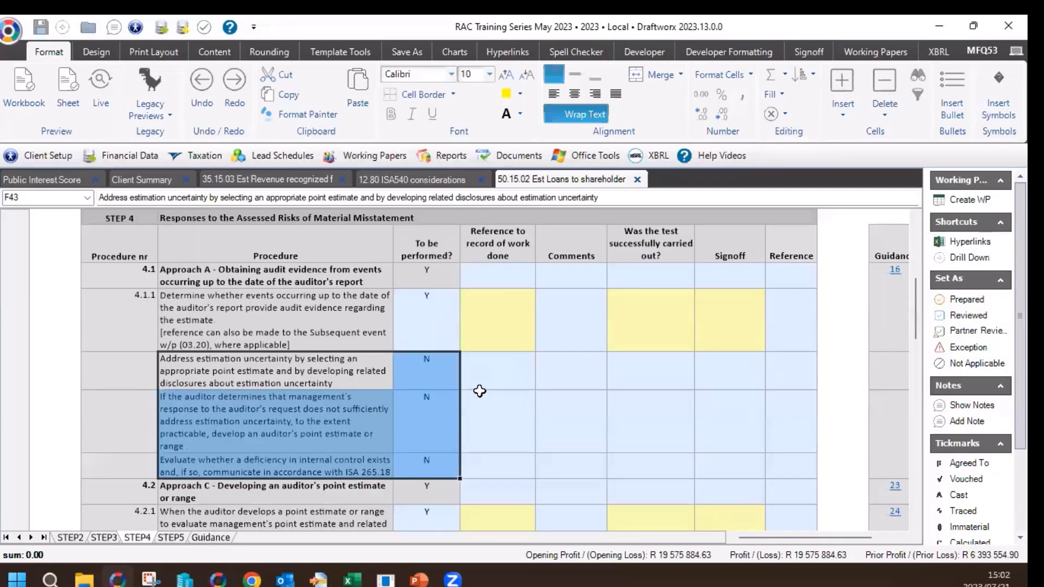
Examine procedure 4.1.1 and its fields for record of work done, comments, test success and reference.
left_click(508, 320)
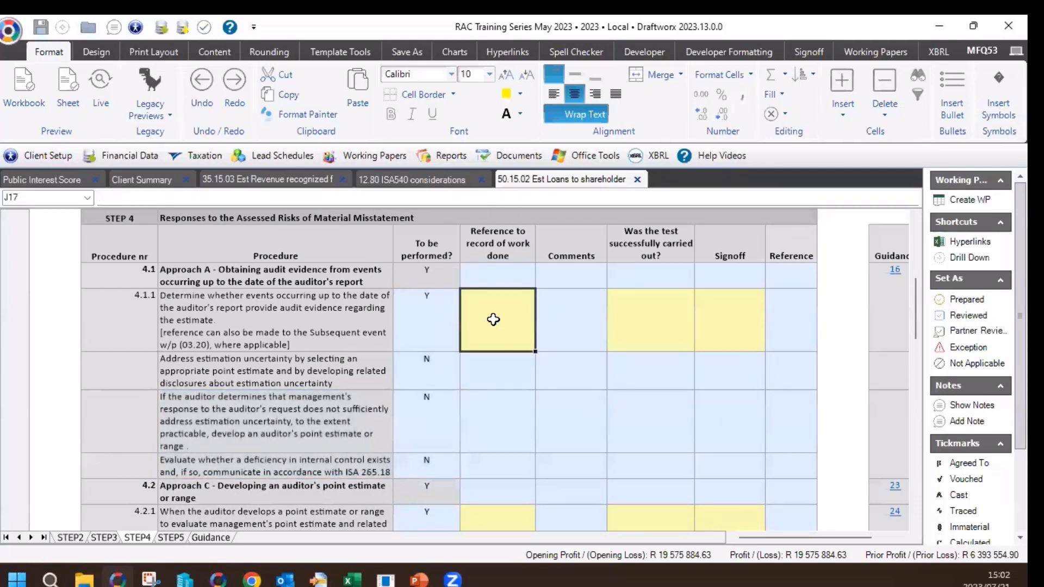
left_click(227, 337)
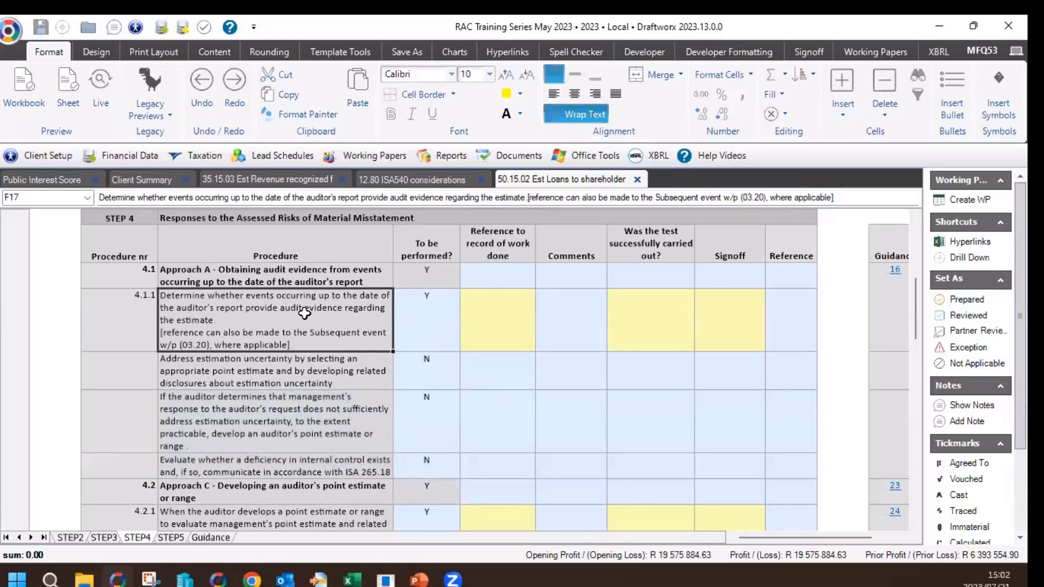
left_click(566, 326)
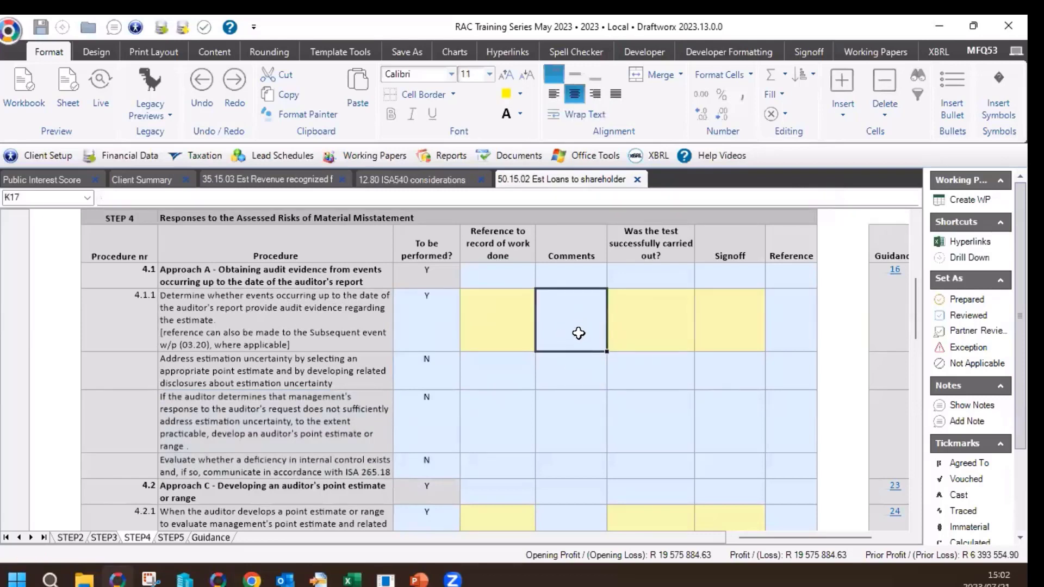
left_click(647, 316)
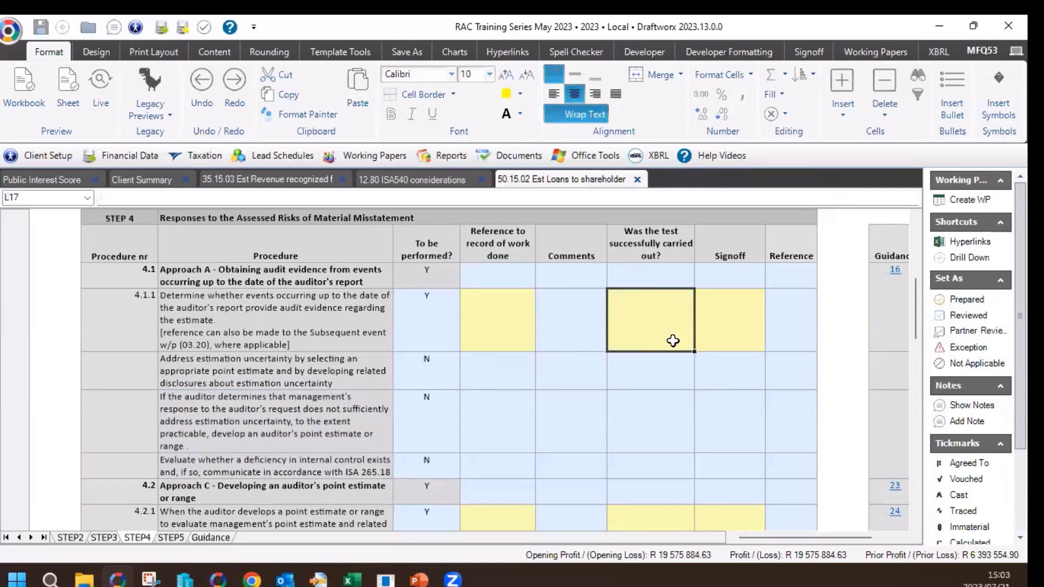
left_click(795, 337)
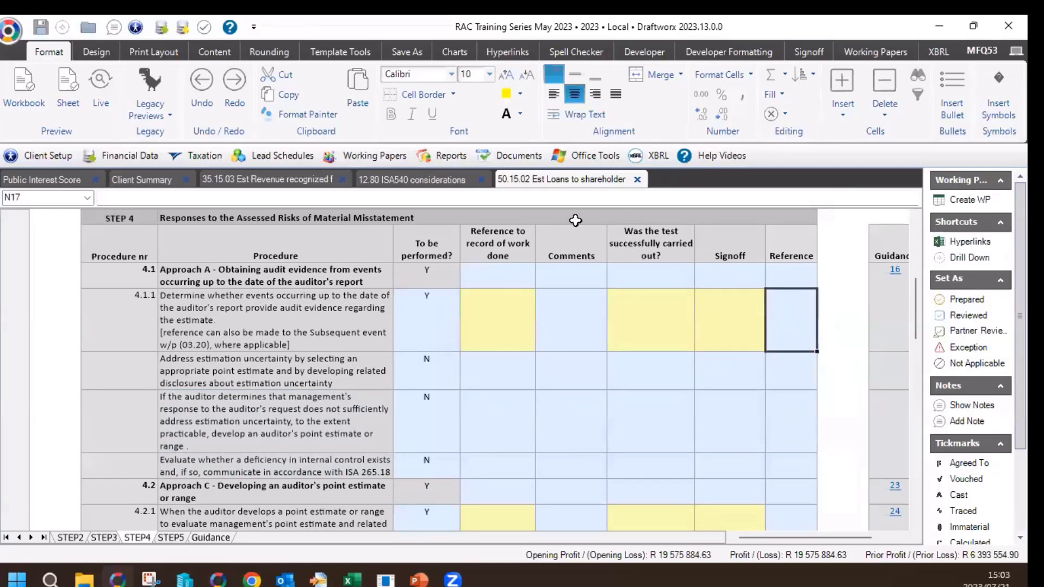
left_click(505, 320)
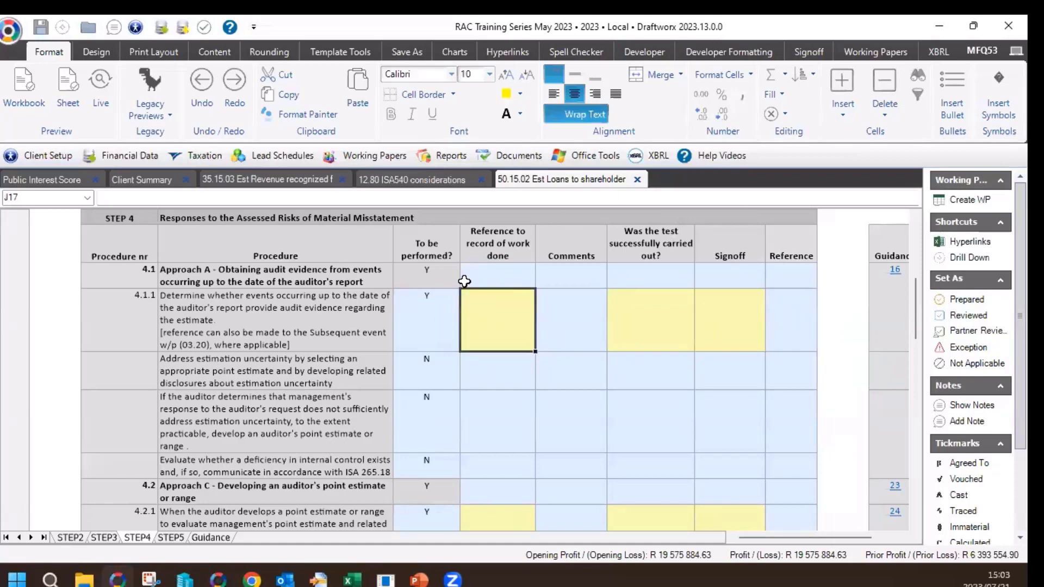
left_click(813, 312)
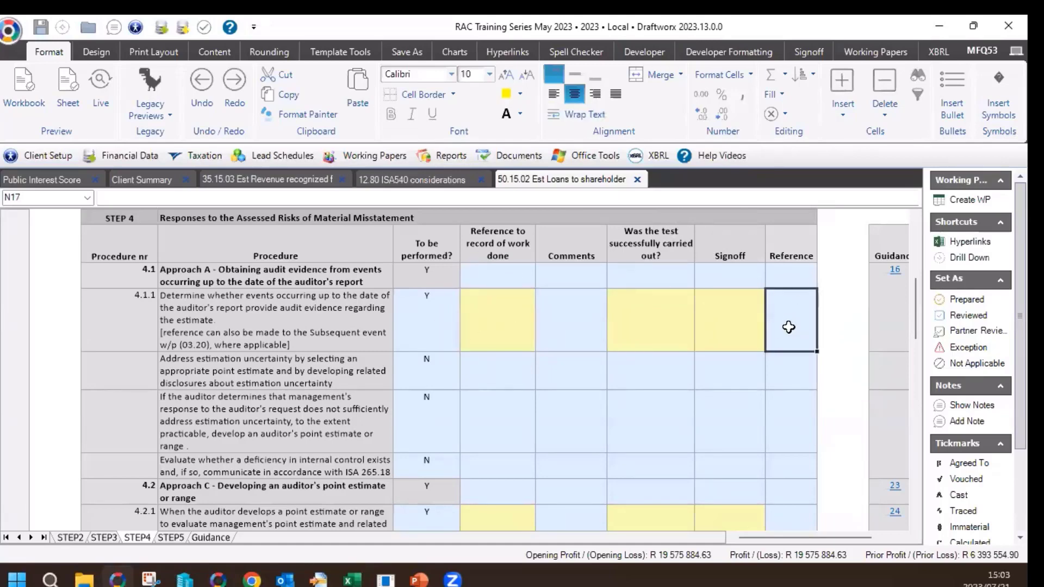
Answer Y in the Step 4 conclusions to whether the procedures were successfully carried out.
scroll(794, 332, "down", 15)
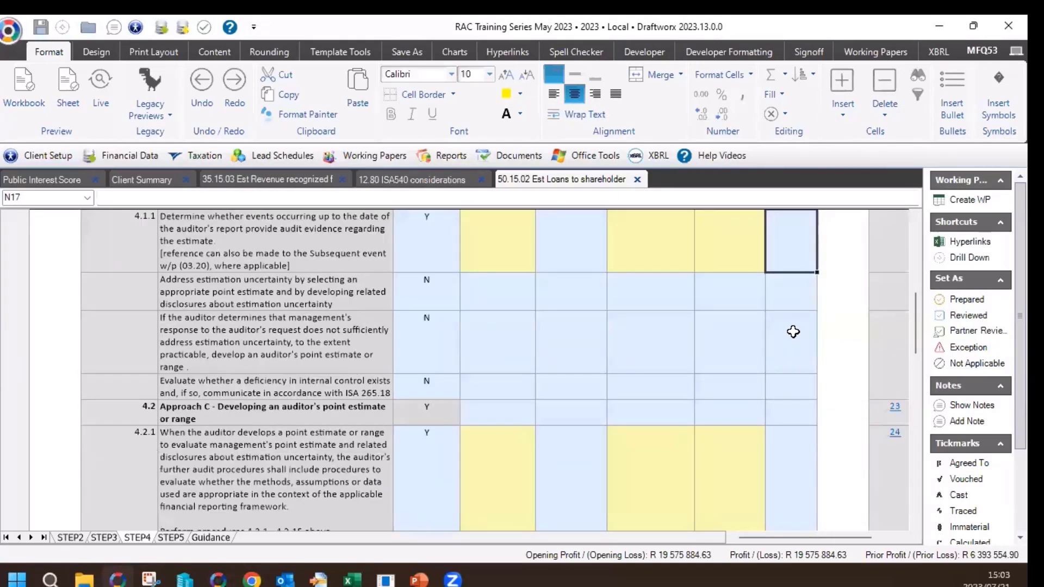
left_click(762, 355)
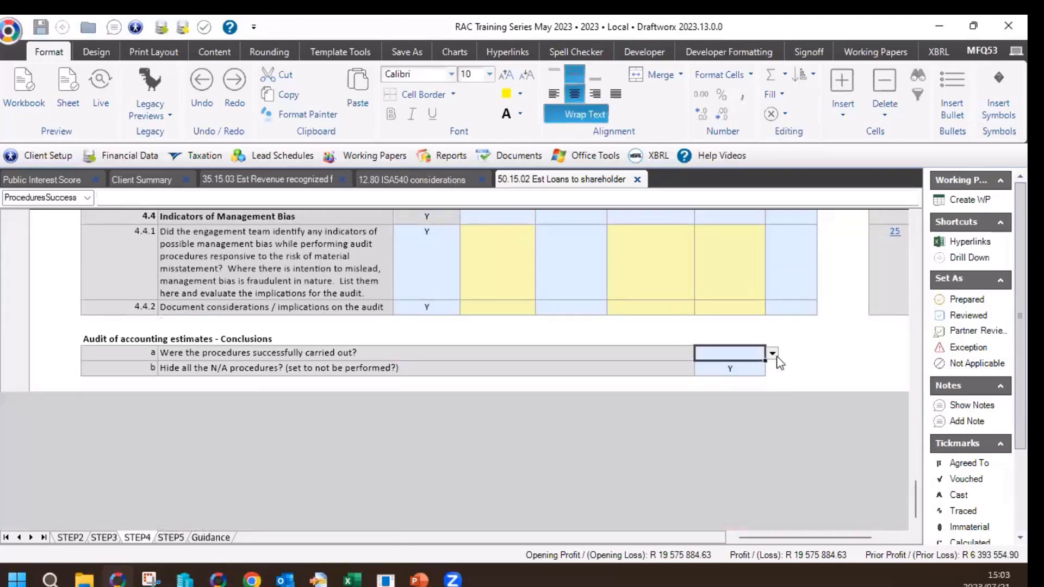
left_click(772, 353)
left_click(709, 376)
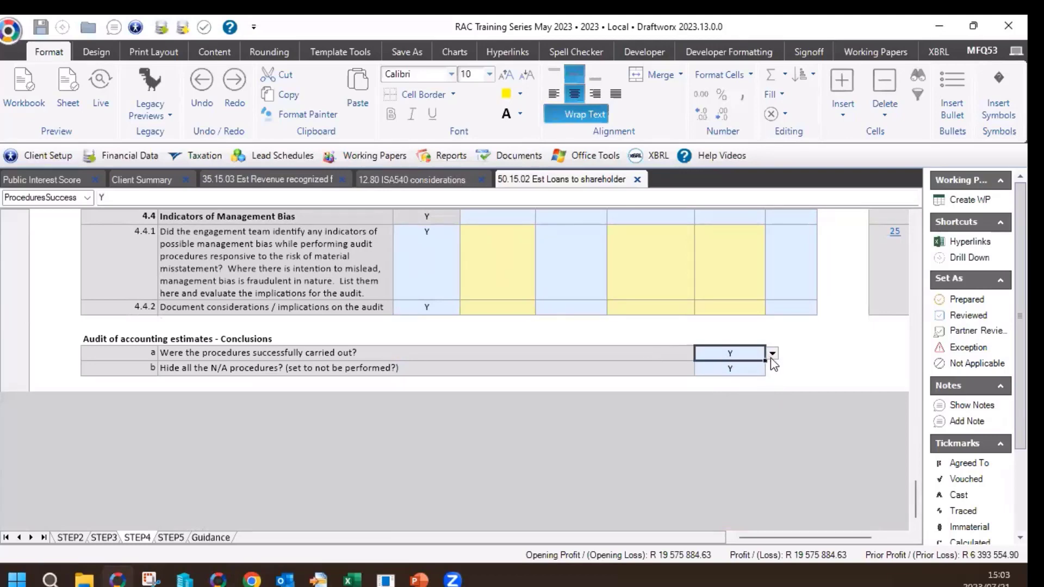
In Step 5, answer Y for performing the first four Conclusion procedures, from risk assessments through reasonableness of the estimates and disclosures.
left_click(170, 538)
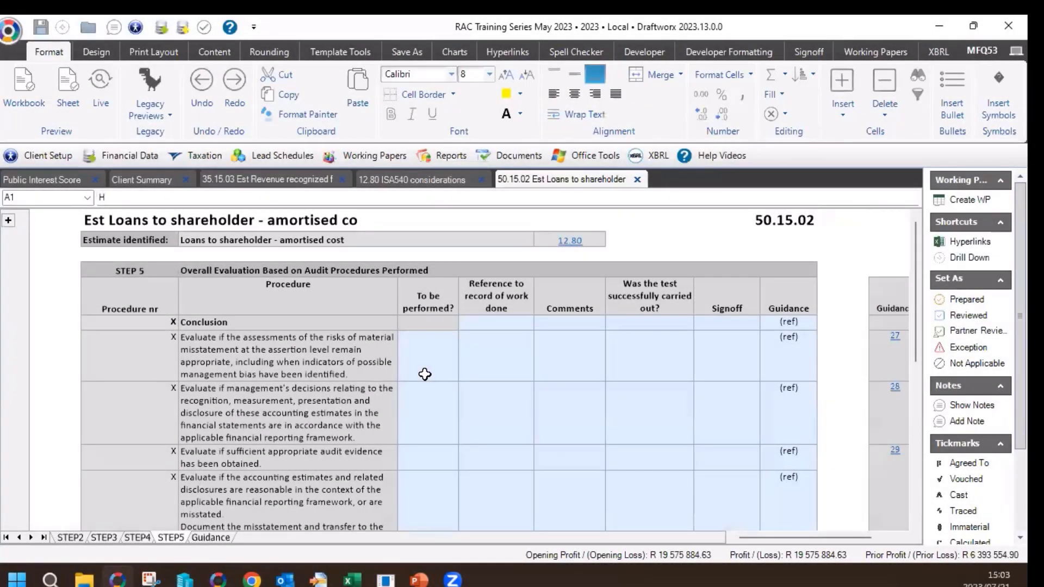
left_click(425, 374)
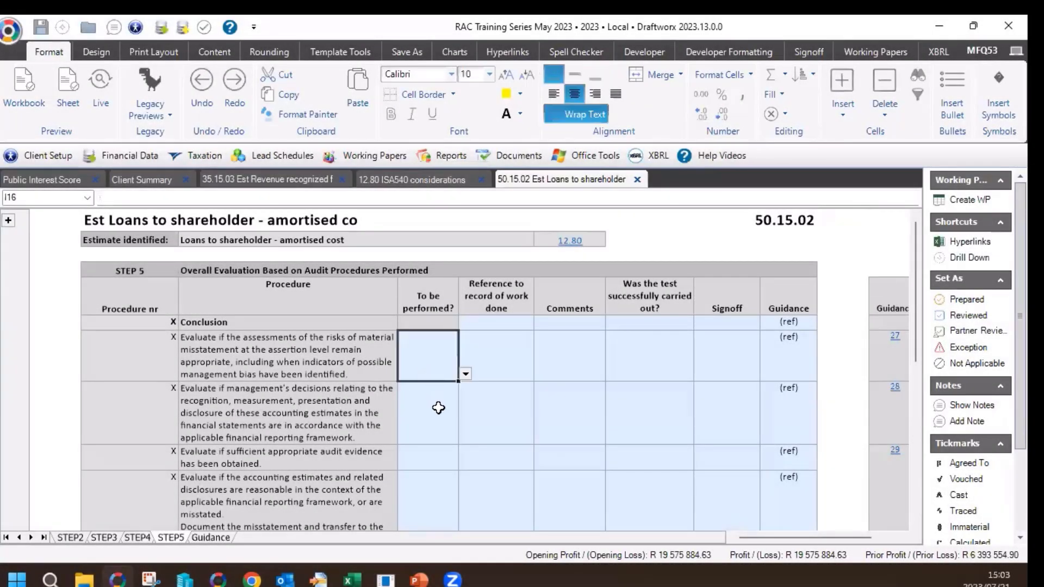
type("Y")
left_click(434, 433)
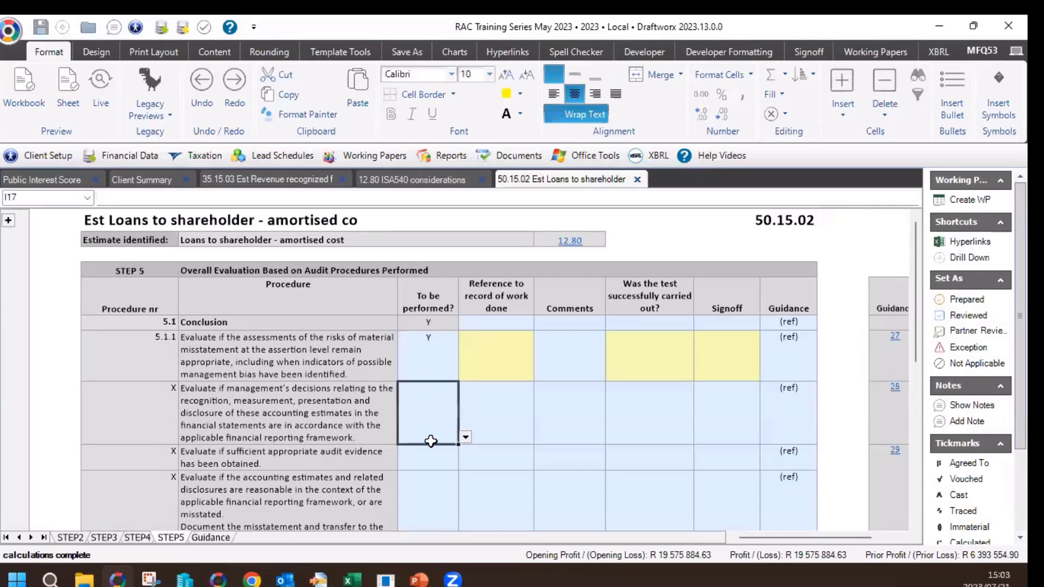
type("Y")
left_click(431, 462)
type("Y")
left_click(421, 487)
type("Y")
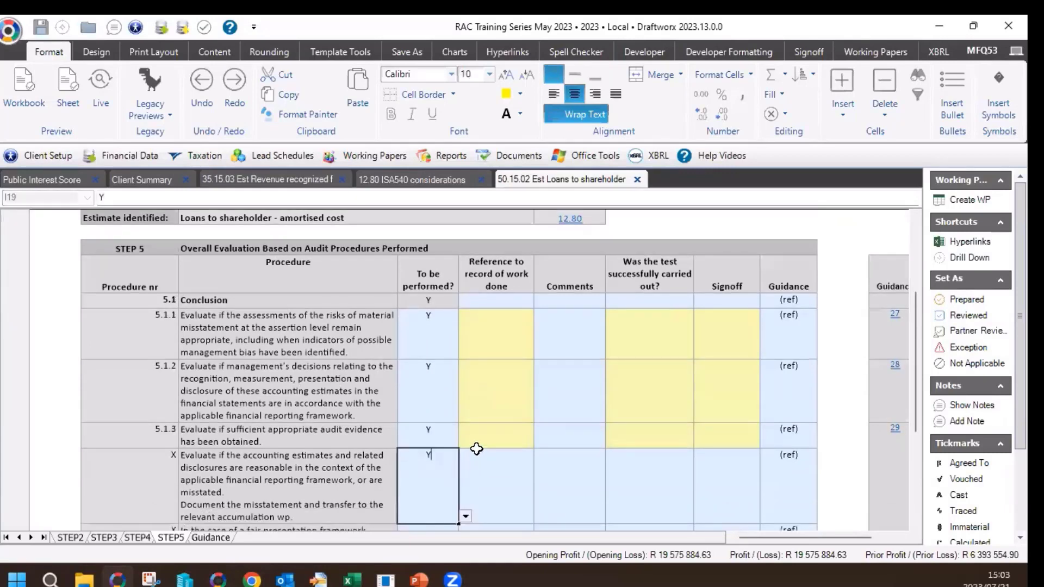
Answer Y for performing the fair presentation framework procedure and N for the compliance framework procedure.
scroll(462, 443, "down", 1)
left_click(420, 500)
scroll(498, 429, "down", 1)
type("Y")
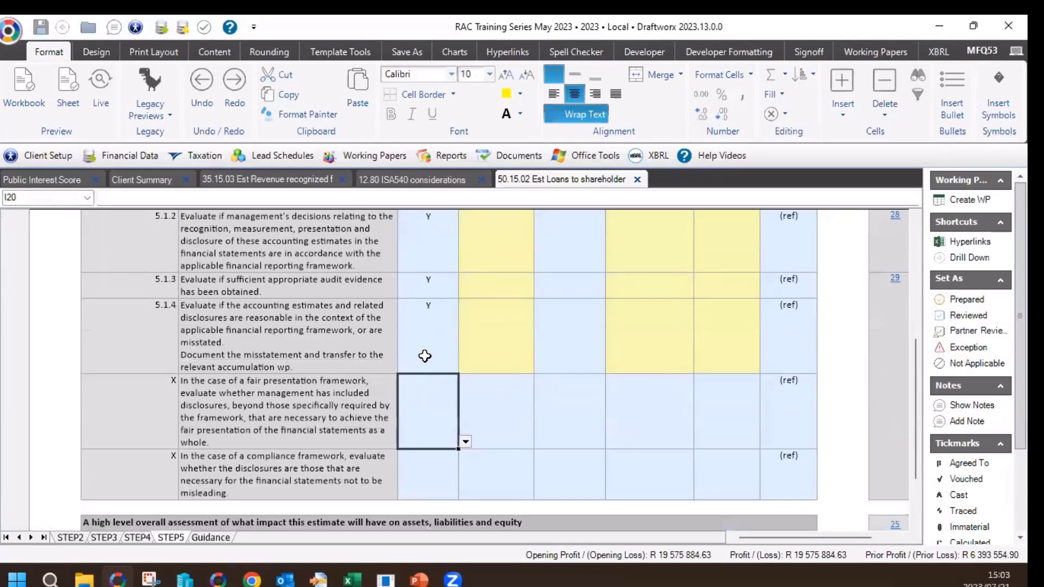
left_click(436, 474)
type("N")
left_click(448, 403)
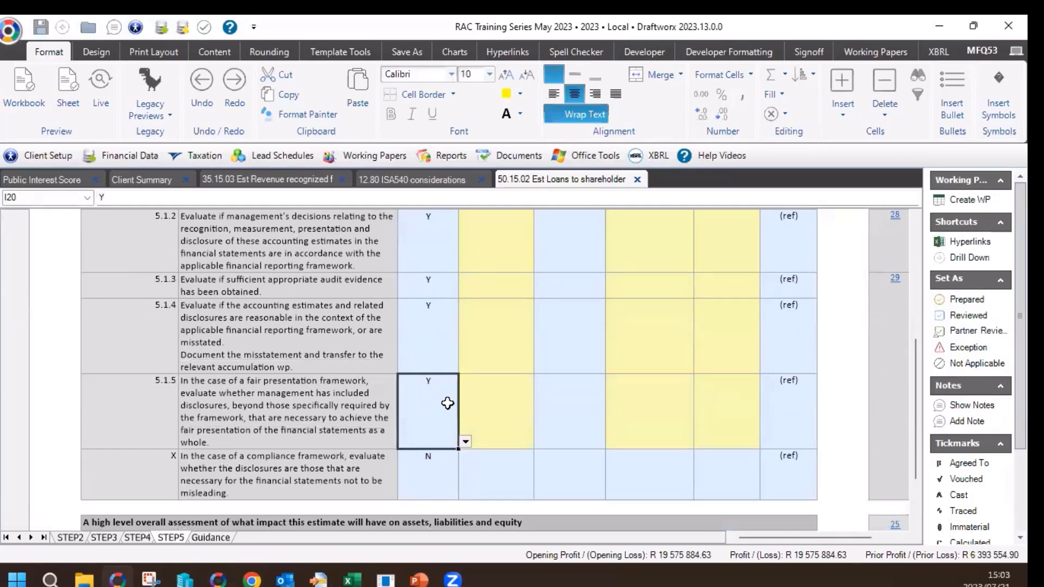
Answer Y to hiding all the N/A procedures in the Step 5 conclusions.
scroll(448, 403, "down", 1)
scroll(446, 337, "down", 3)
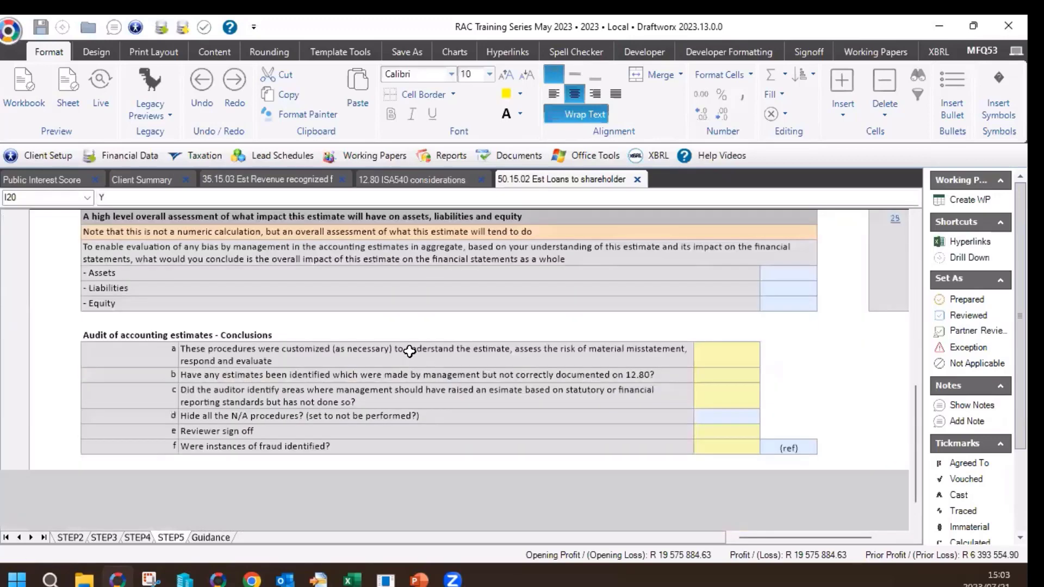
left_click(752, 414)
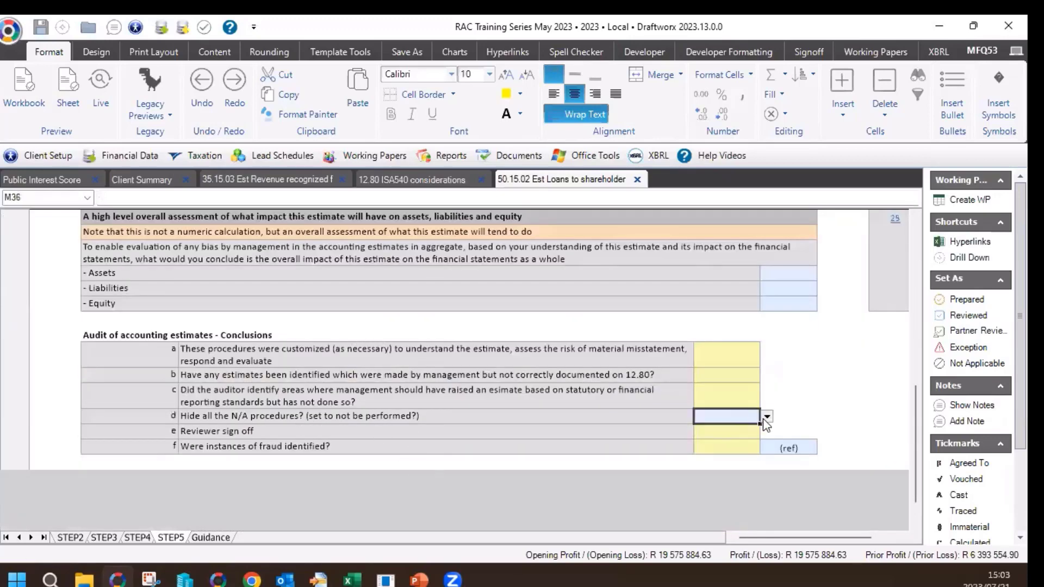
left_click(766, 417)
left_click(710, 438)
Review Step 5 procedures 5.1.1 to 5.1.3 on risk assessments, management's decisions and sufficiency of audit evidence.
scroll(464, 352, "up", 8)
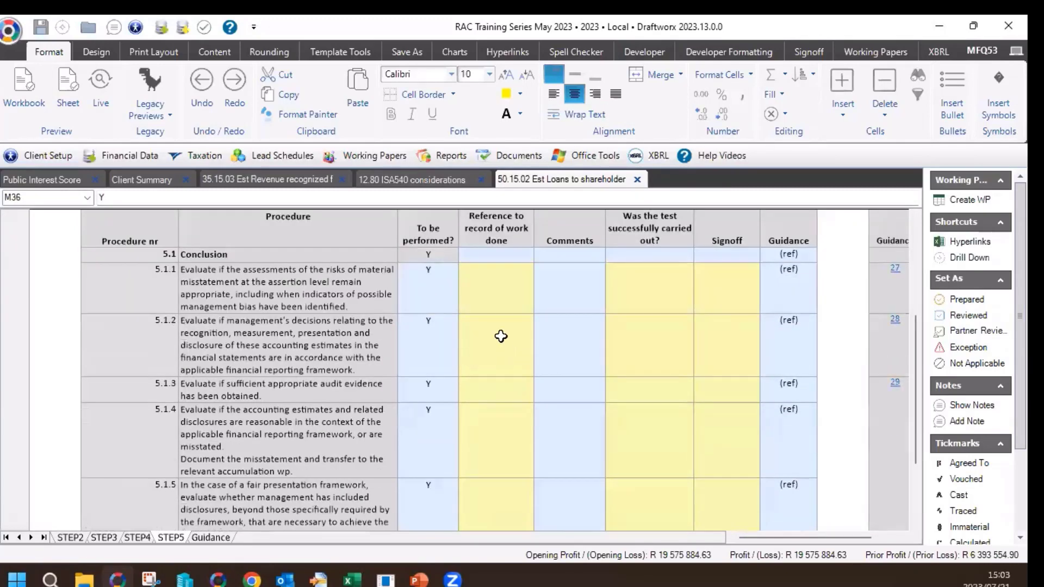
left_click(333, 296)
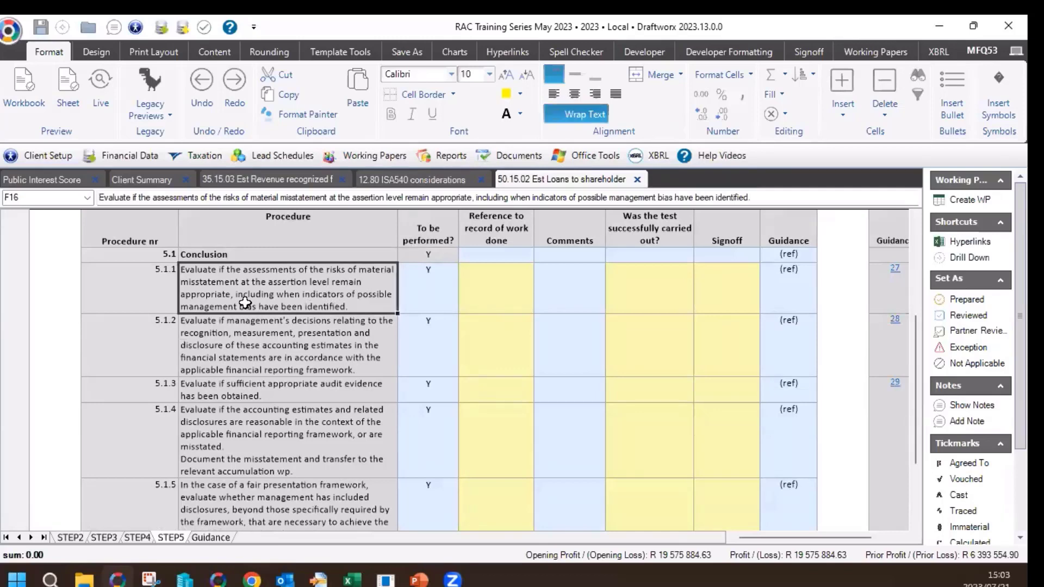
left_click(273, 344)
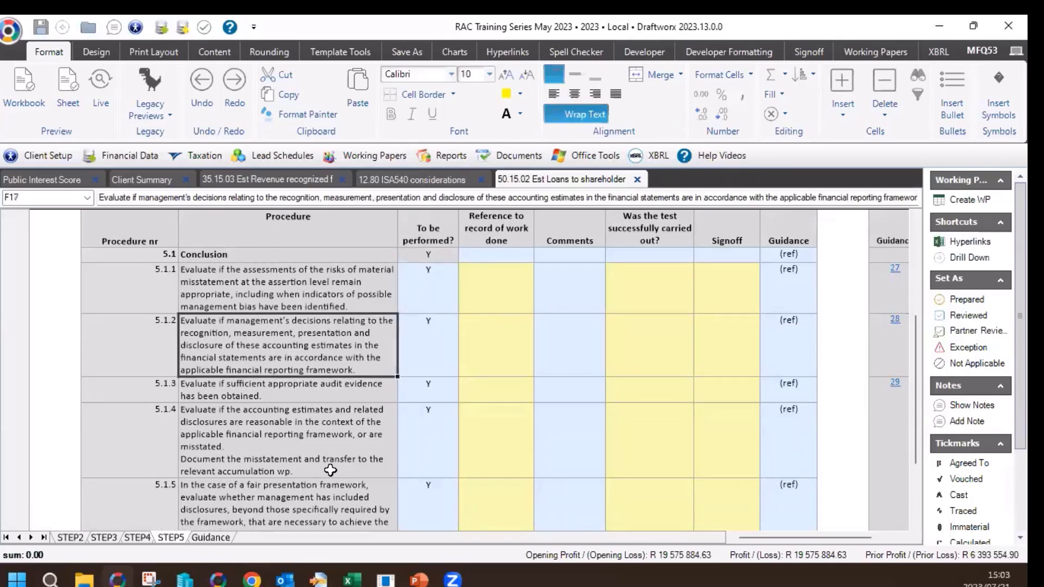
left_click(295, 398)
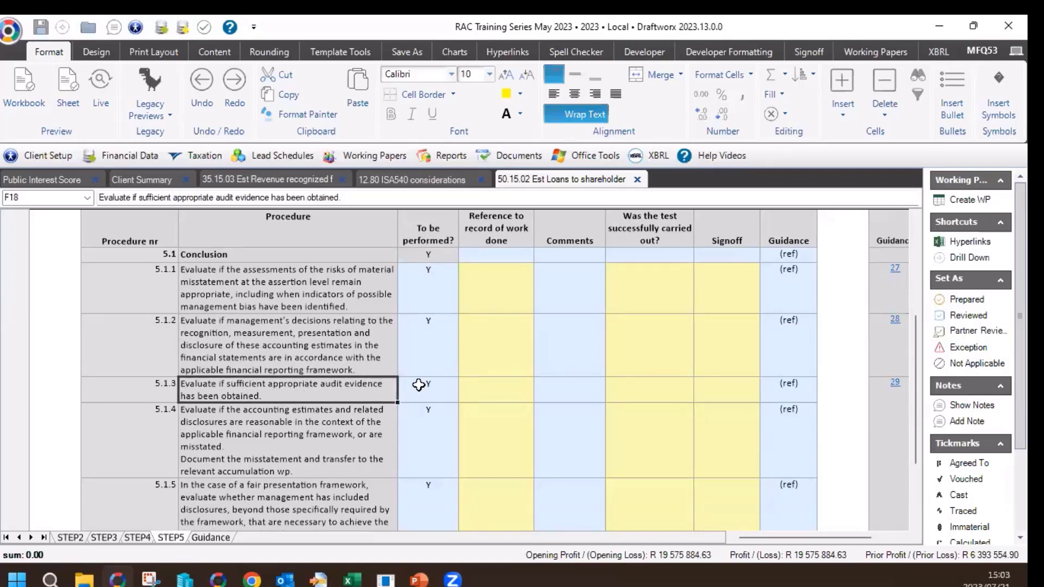
left_click(139, 538)
left_click(173, 539)
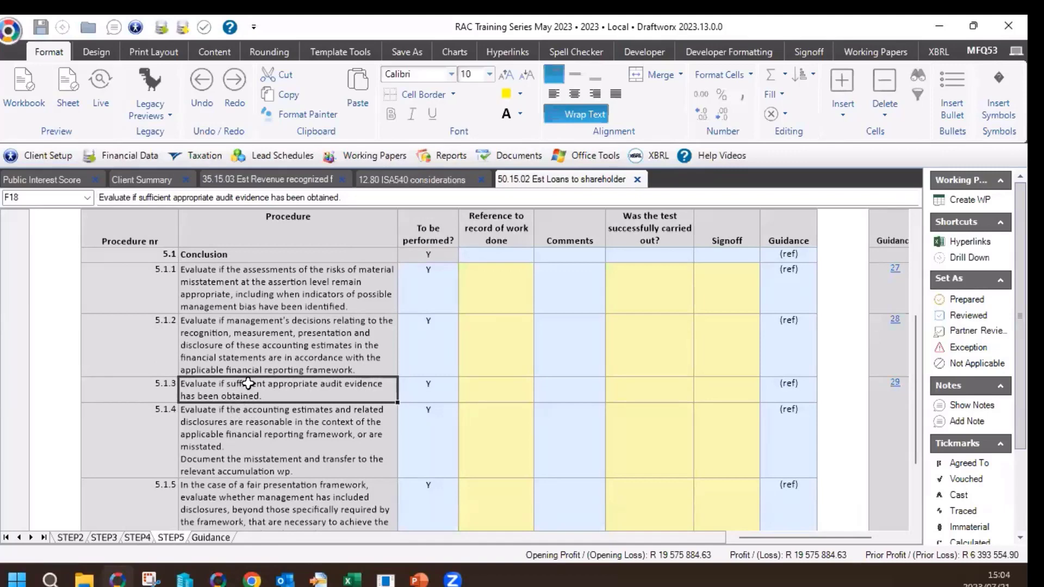
Recheck the Step 4 conclusions and audit procedures, and return to Step 5.
left_click(138, 538)
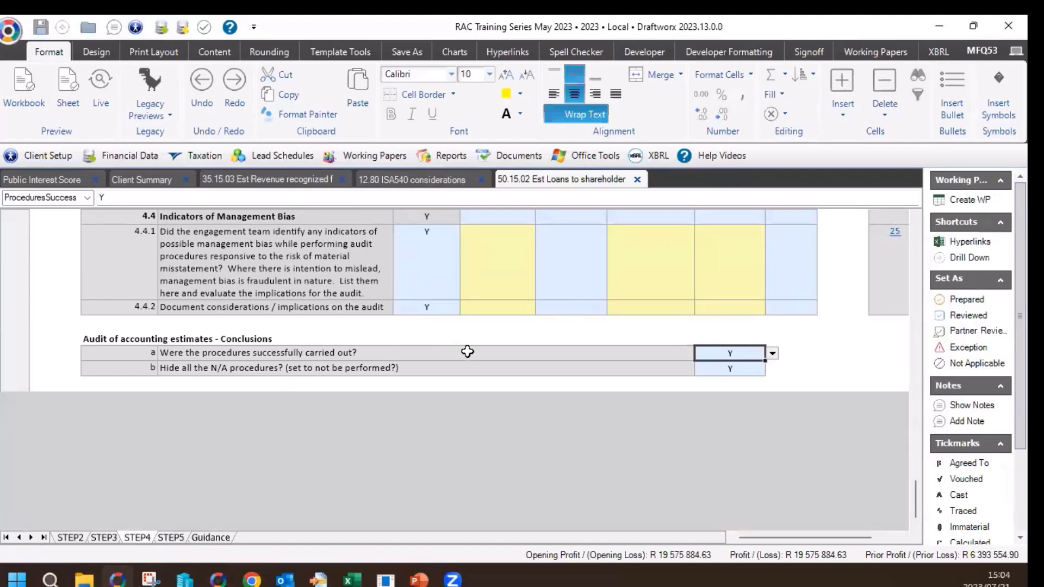
scroll(468, 351, "up", 15)
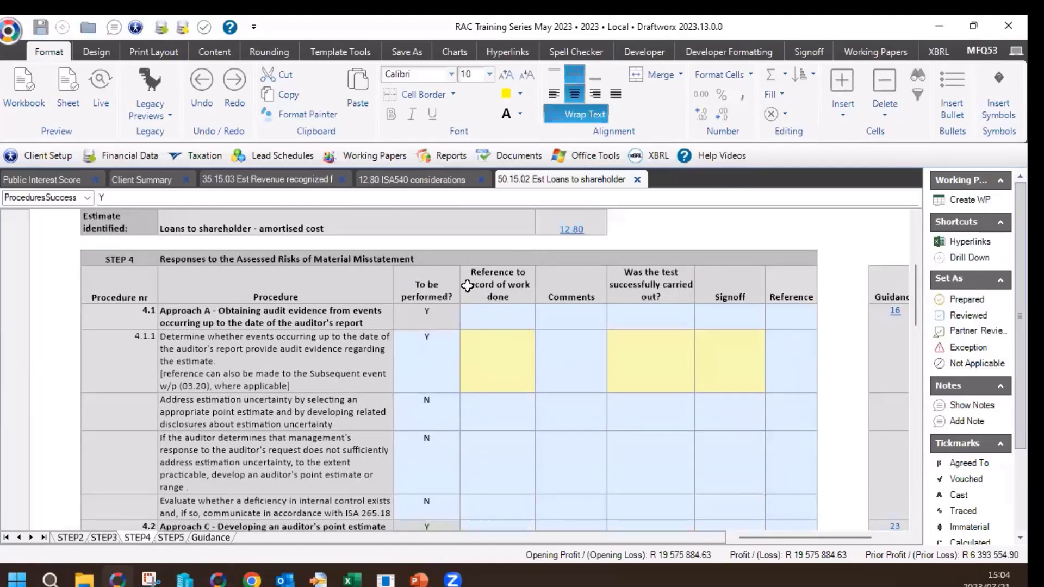
left_click(171, 538)
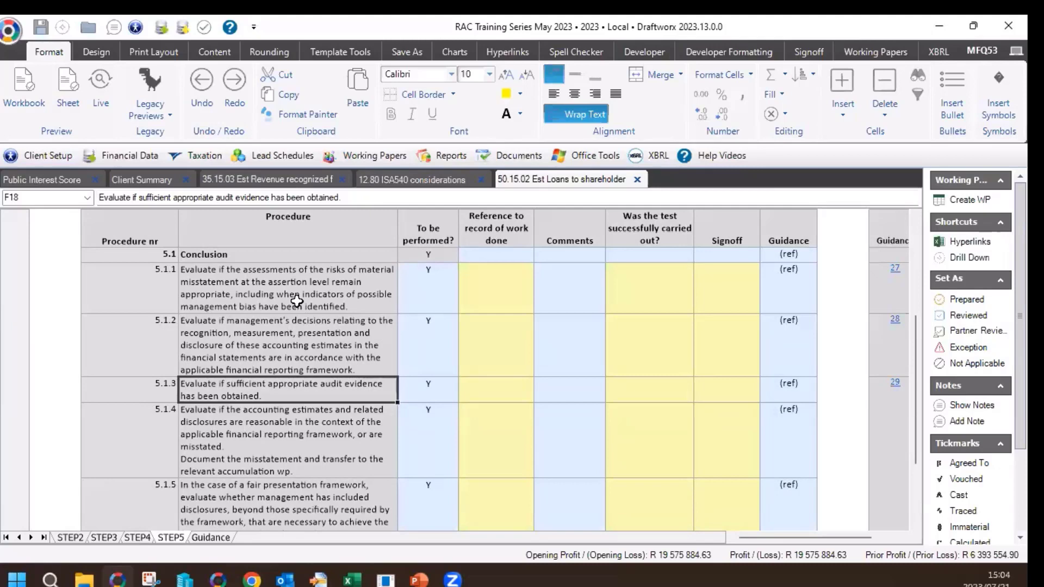
In Step 5's high-level impact assessment, set the estimate's overall impact on liabilities to Increased.
scroll(305, 283, "down", 4)
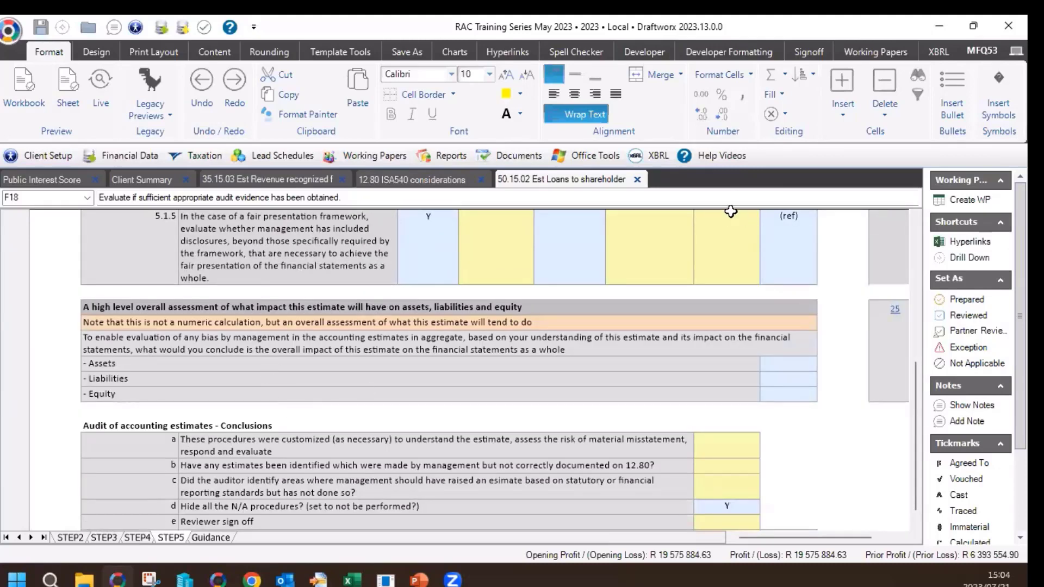
left_click(194, 379)
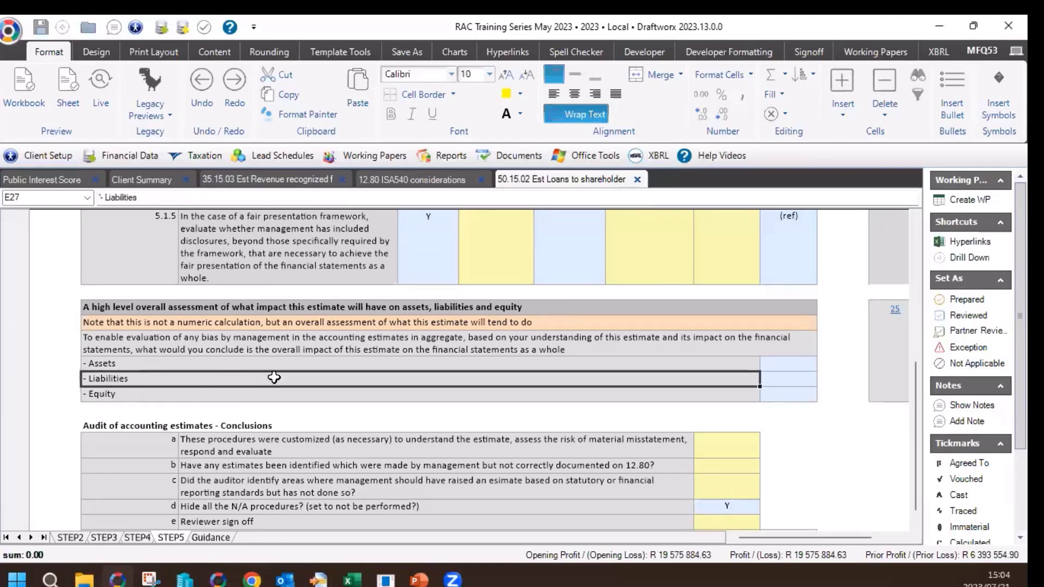
left_click(808, 378)
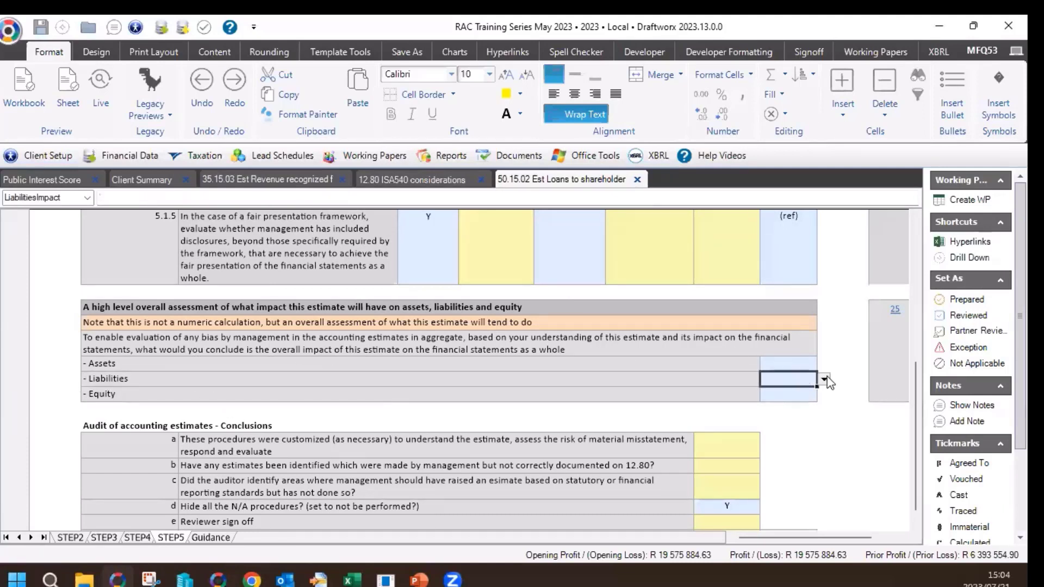
left_click(825, 379)
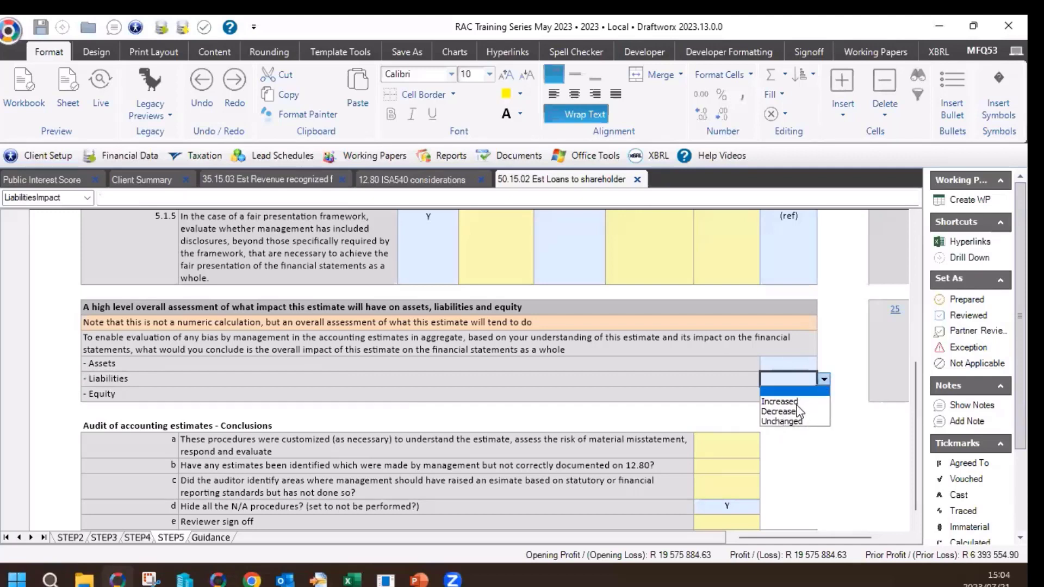
left_click(796, 403)
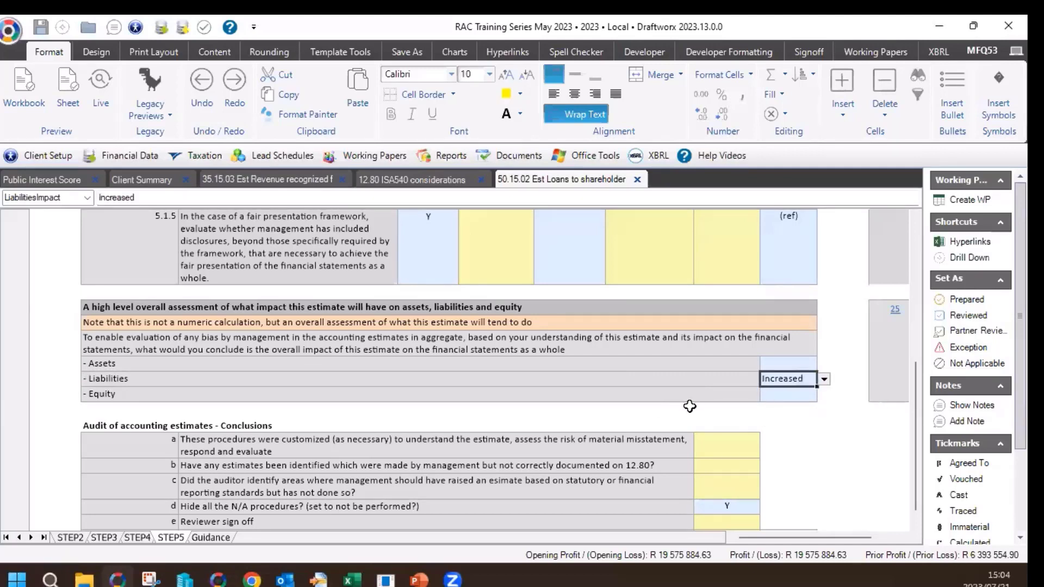
Set the estimate's overall impact on assets to Decreased and on equity to Unchanged.
left_click(815, 367)
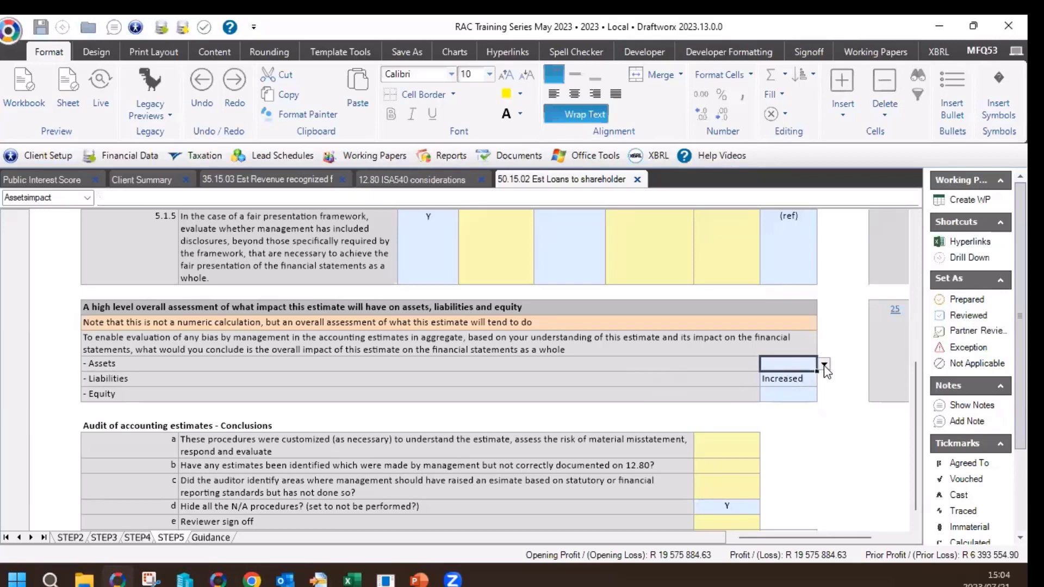
left_click(825, 366)
left_click(801, 396)
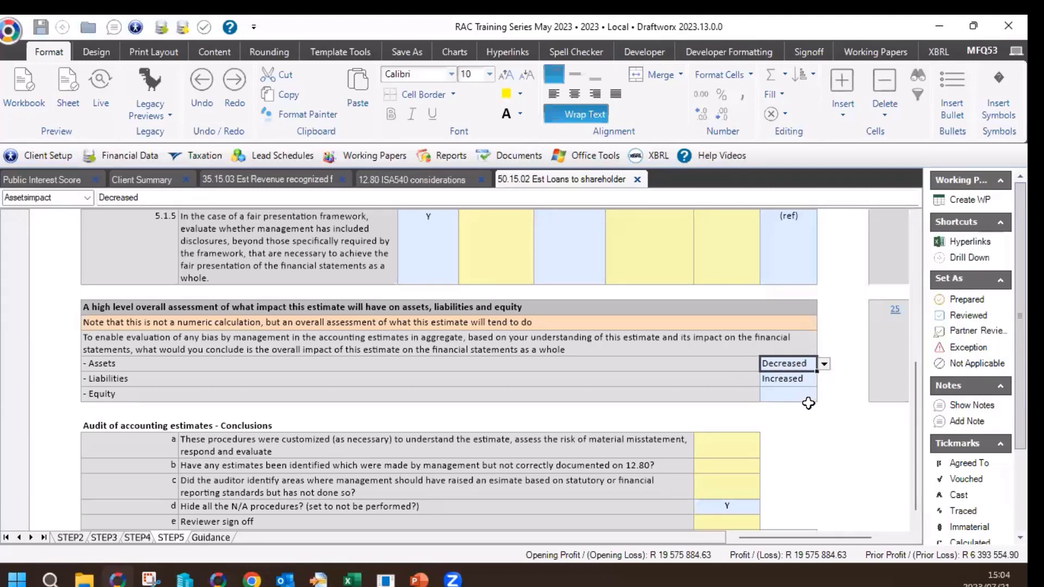
left_click(799, 394)
left_click(824, 396)
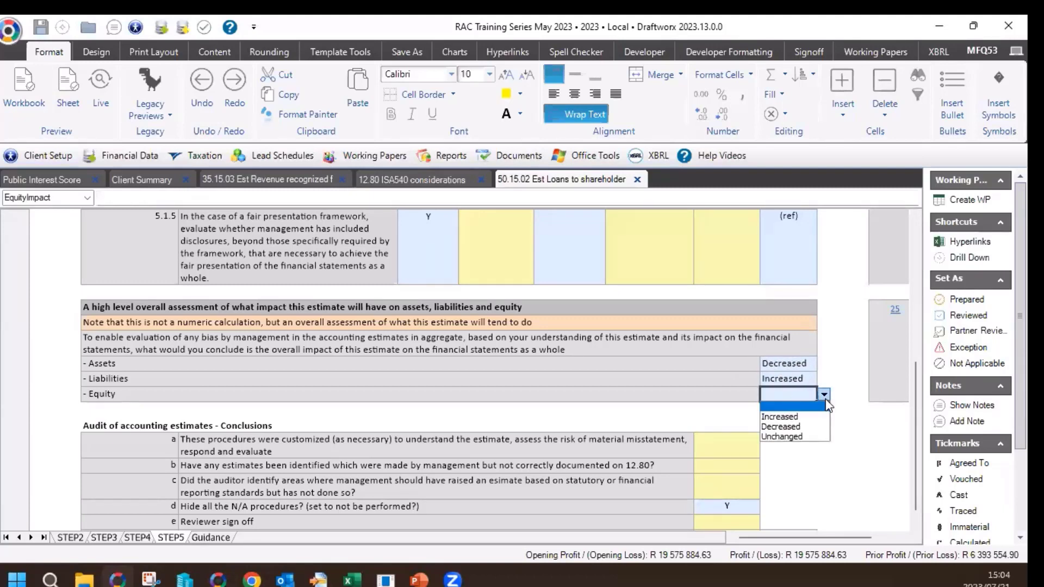
left_click(798, 437)
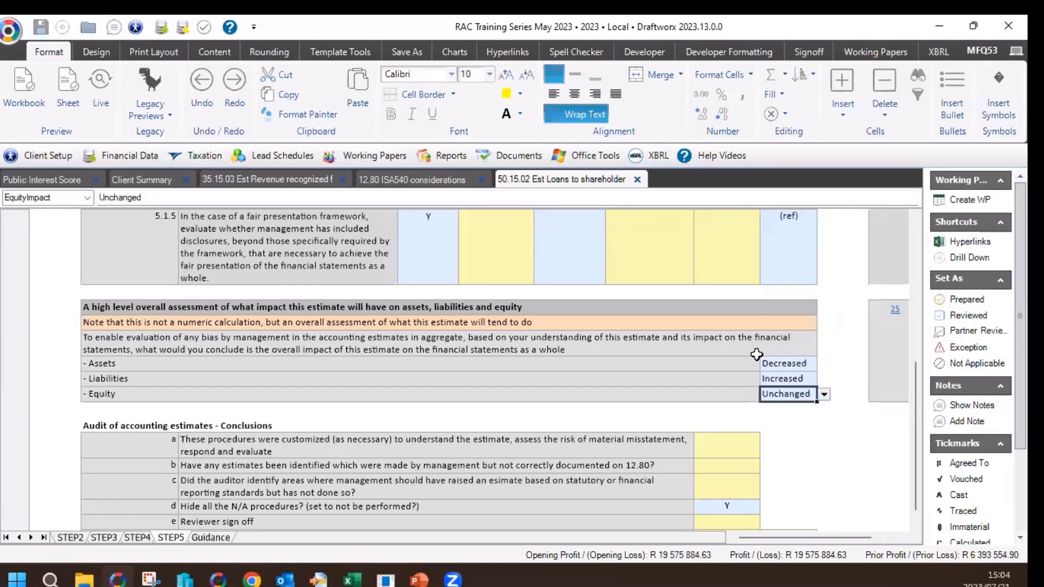
In the Step 5 conclusions, answer Y to the procedures having been customized to understand the estimate and assess the risk.
left_click(731, 448)
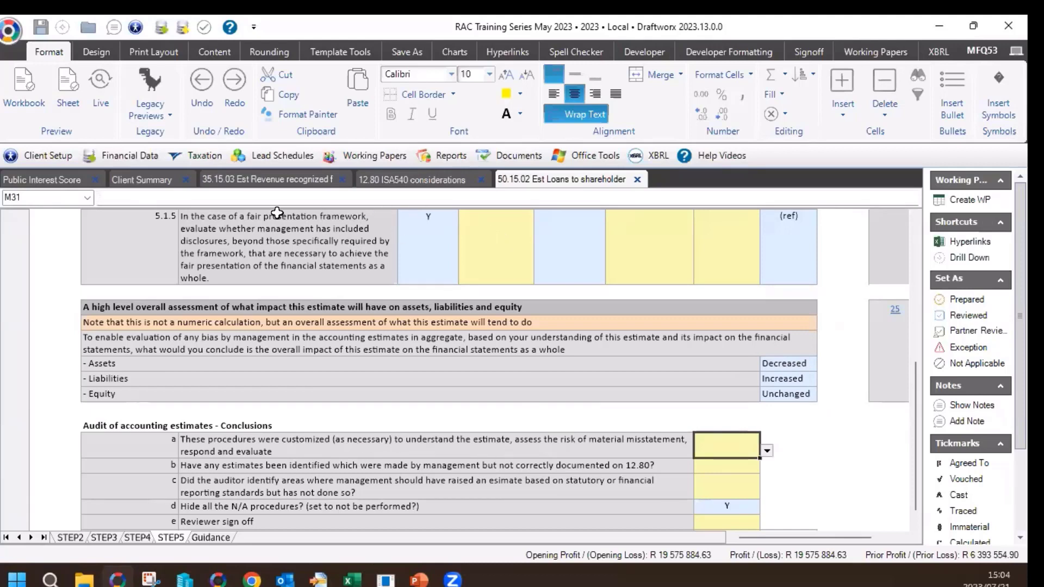
left_click(232, 263)
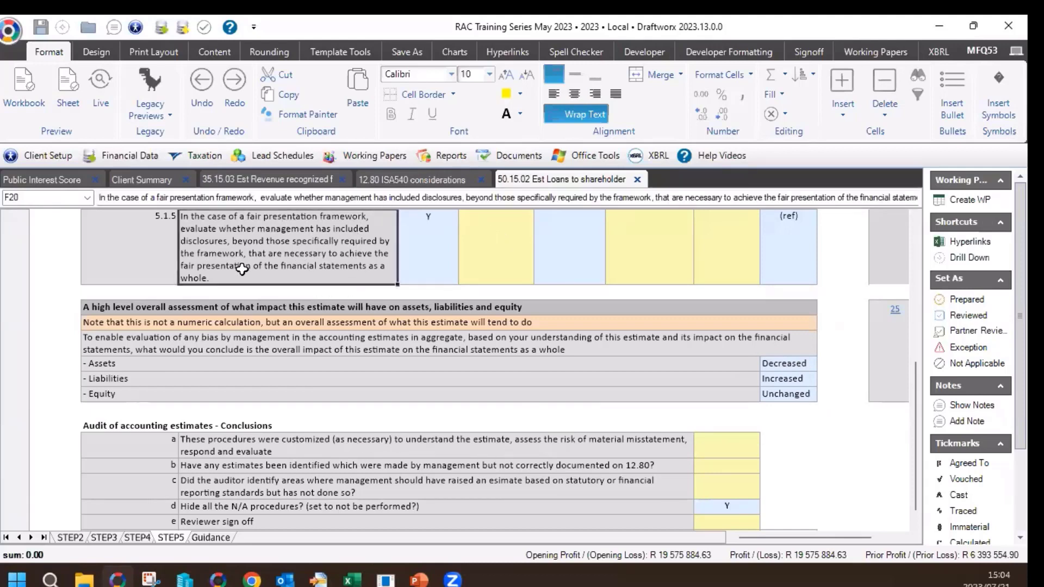
left_click(741, 457)
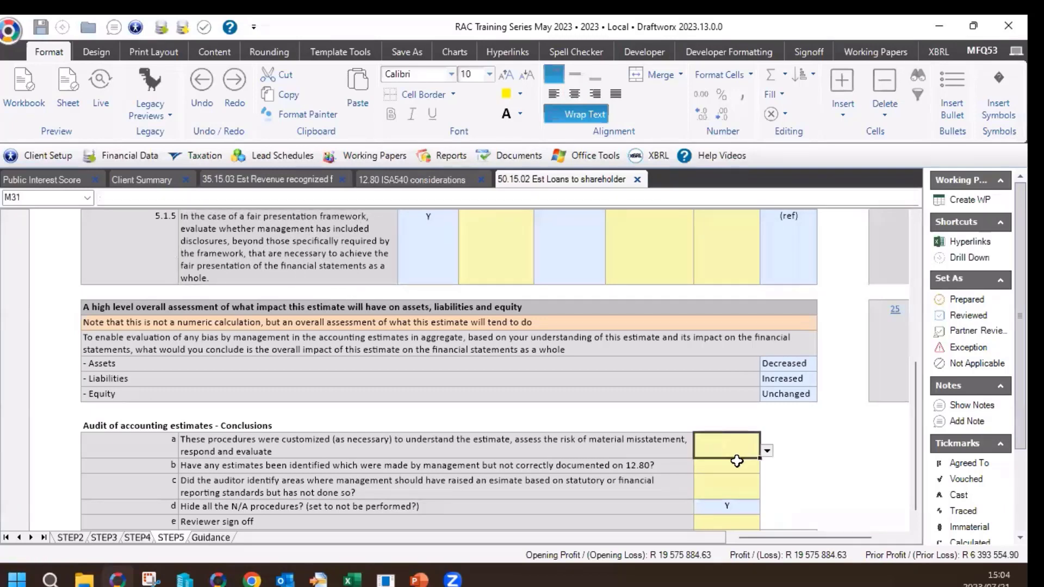
left_click(768, 456)
left_click(749, 448)
left_click(767, 451)
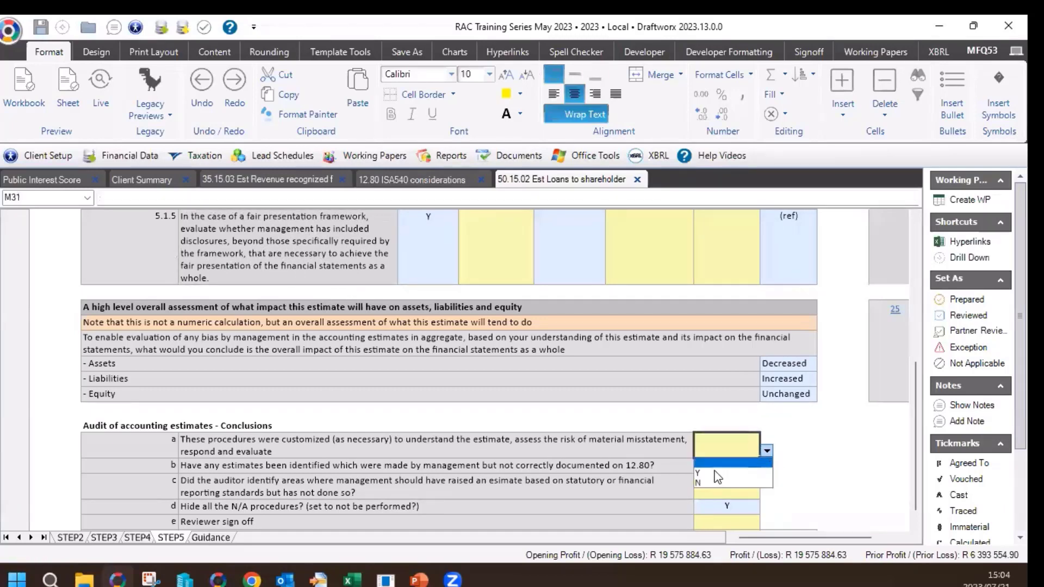
left_click(715, 468)
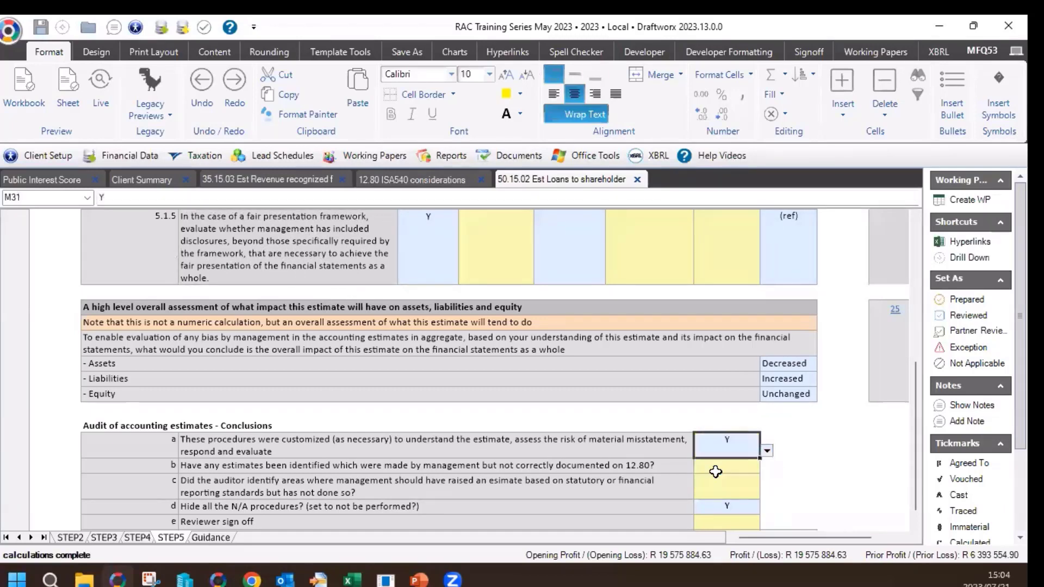
Try Y for estimates made by management but not correctly documented on 12.80, and settle on N.
left_click(582, 466)
scroll(552, 473, "down", 3)
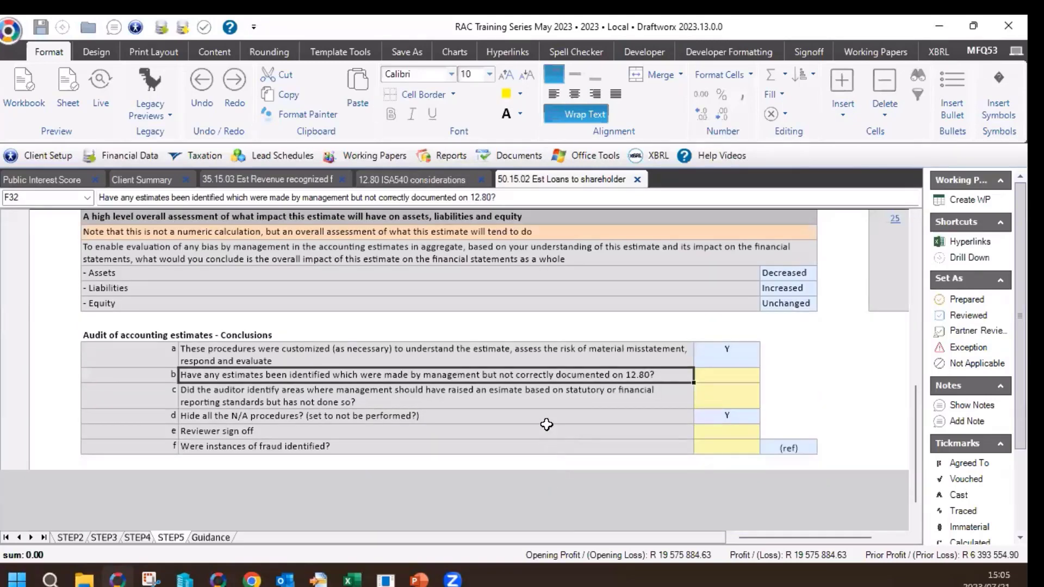
left_click(531, 360)
left_click(532, 376)
left_click(730, 380)
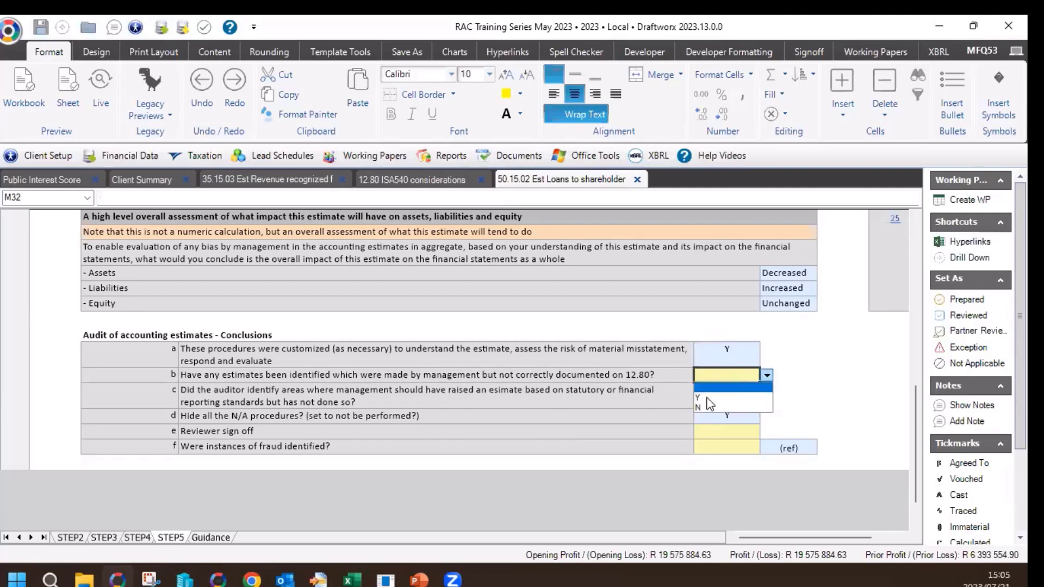
left_click(707, 398)
left_click(766, 375)
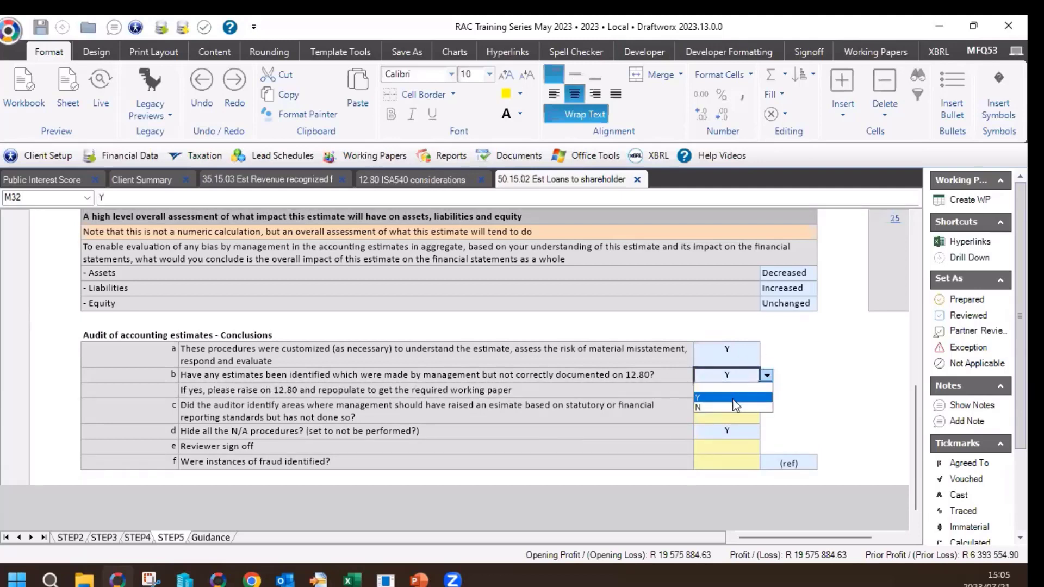
left_click(734, 405)
Try Y for areas where management should have raised an estimate, and examine the follow-up instruction on an additional working paper.
left_click(735, 393)
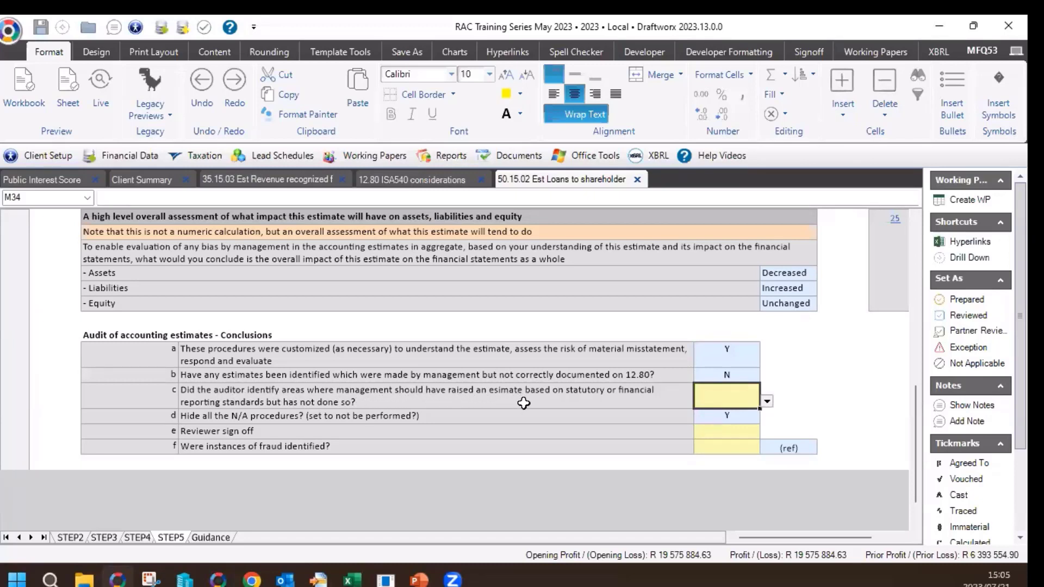
left_click(767, 401)
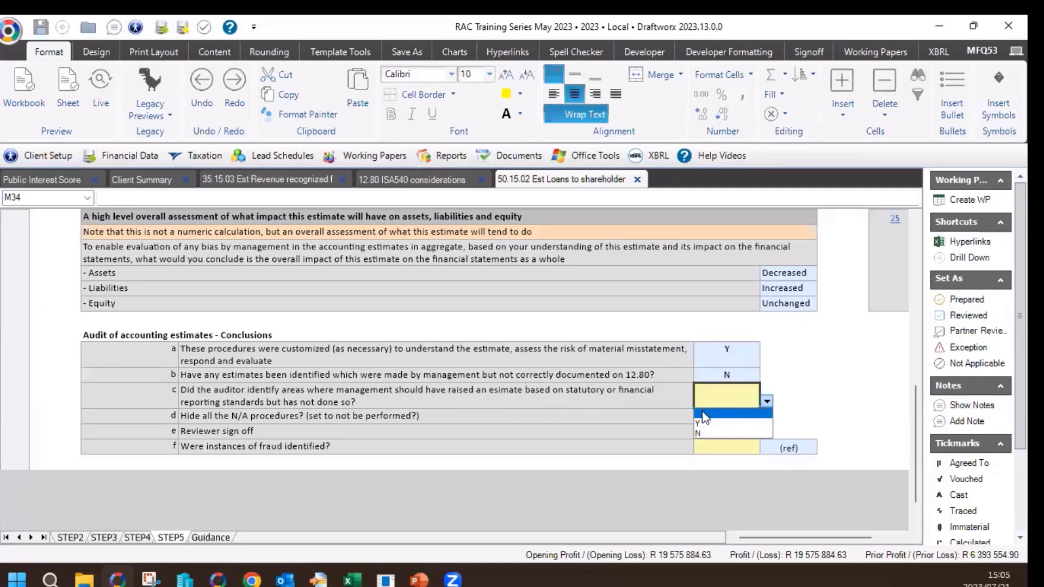
left_click(700, 424)
left_click(648, 419)
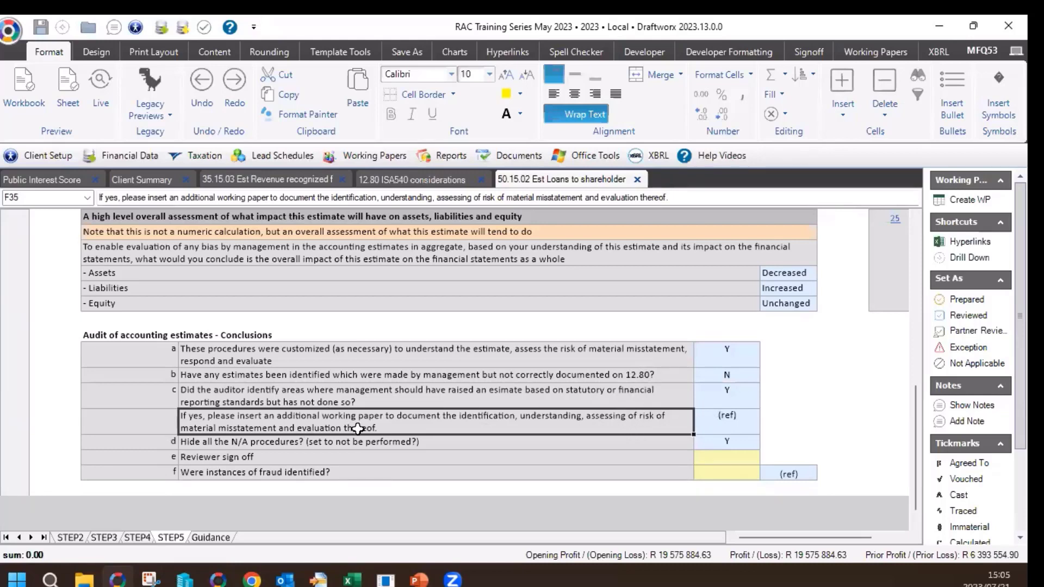
left_click(353, 401)
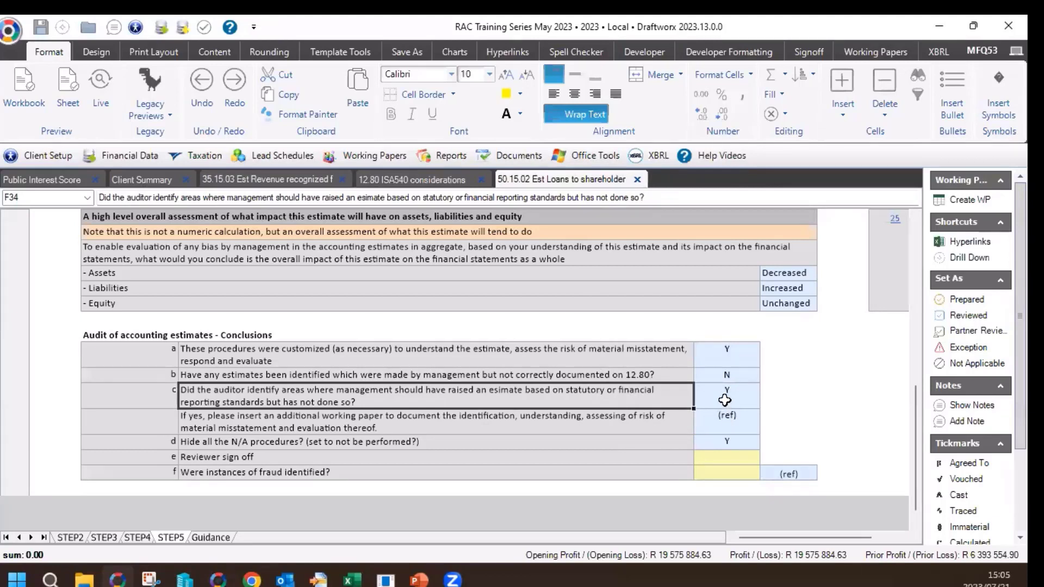
Answer N to whether the auditor identified areas where management should have raised an estimate but has not done so.
left_click(726, 403)
left_click(767, 403)
left_click(740, 443)
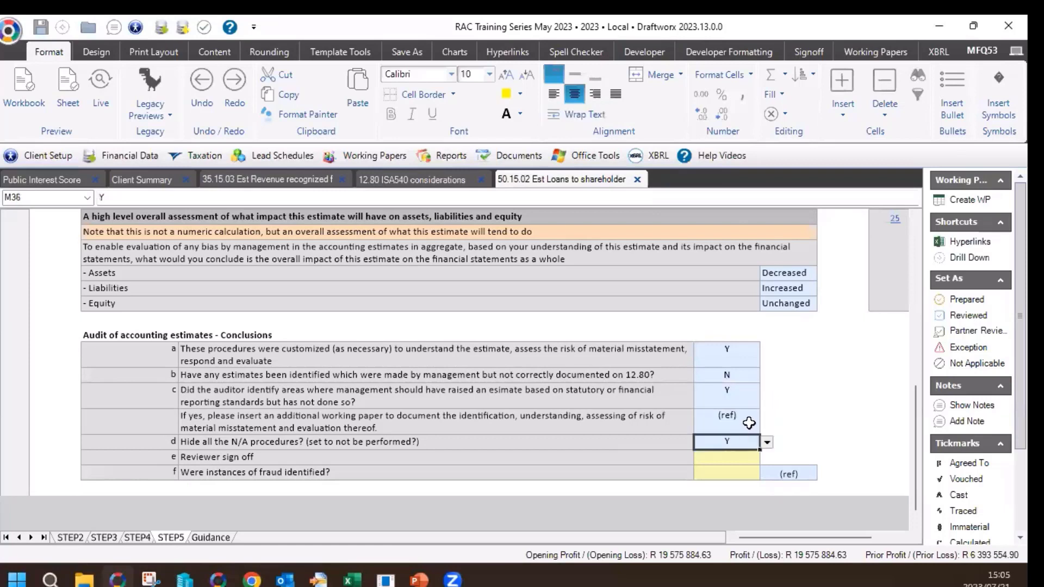
left_click(727, 395)
left_click(767, 401)
left_click(732, 426)
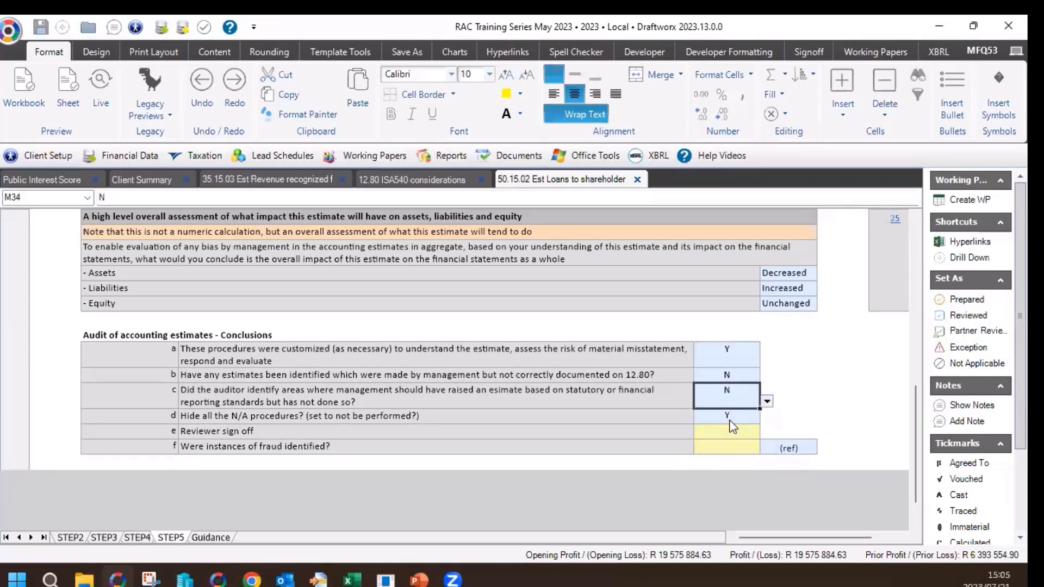
Insert the reviewer's initials and date in the Reviewer sign off answer of the Step 5 conclusions.
left_click(731, 420)
left_click(731, 433)
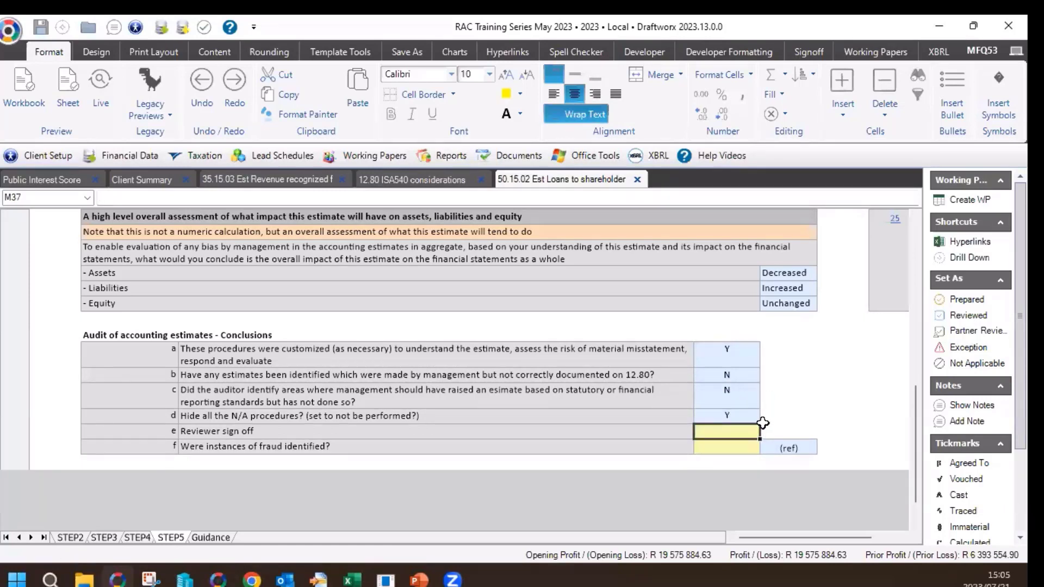
scroll(1000, 382, "down", 3)
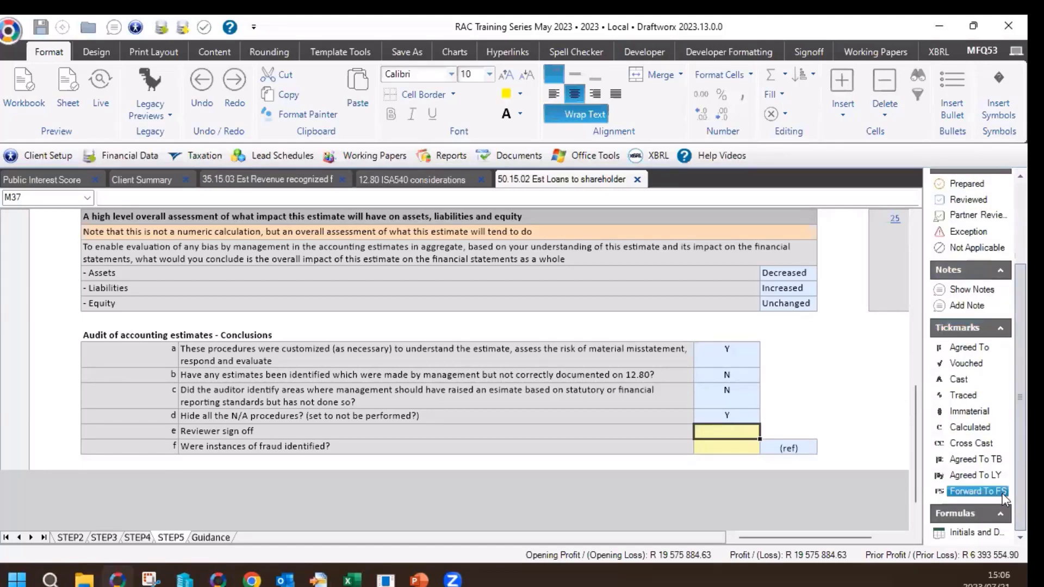
left_click(994, 533)
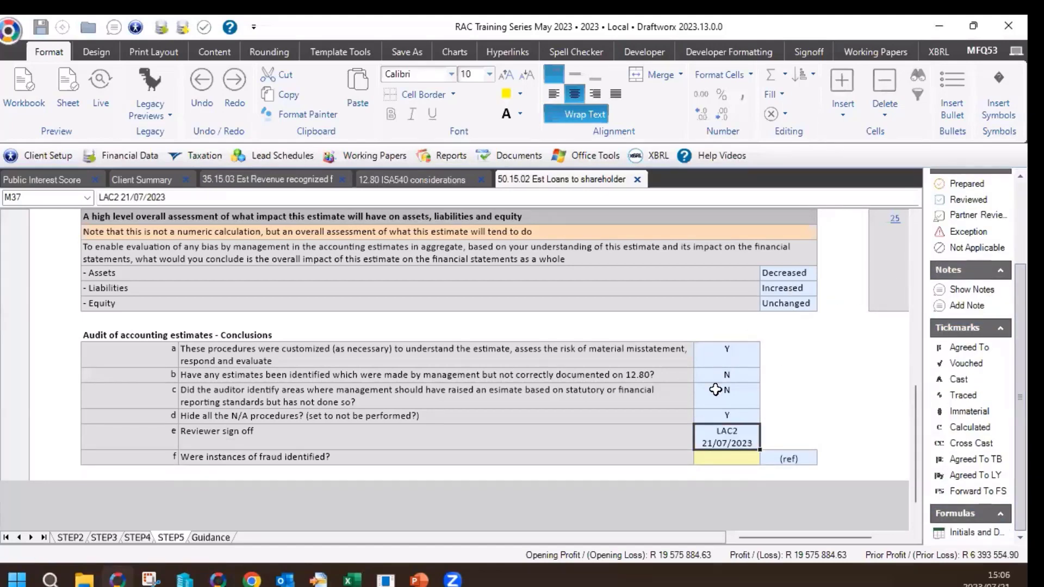
Expand the Step 5 working paper header to view its preparation and review fields, and collapse it again.
scroll(758, 368, "up", 10)
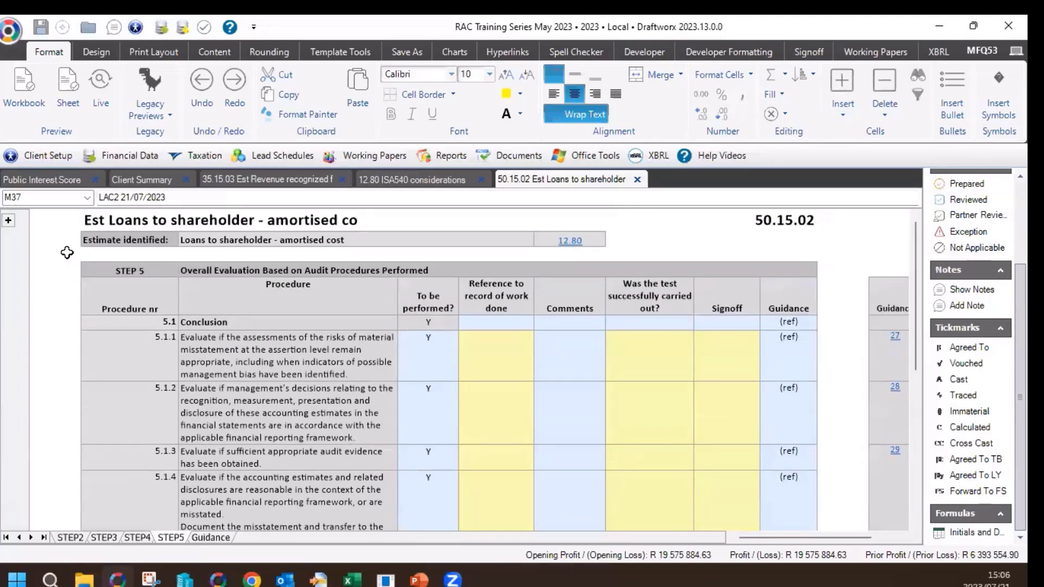
left_click(8, 221)
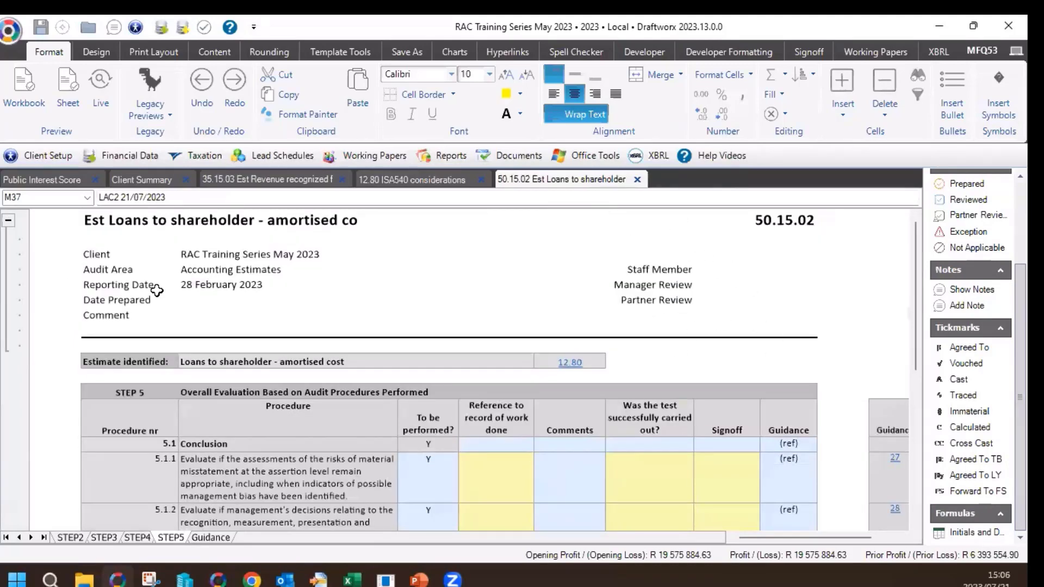
left_click(7, 221)
Answer Y to whether instances of fraud were identified in the Step 5 conclusions.
scroll(660, 396, "down", 10)
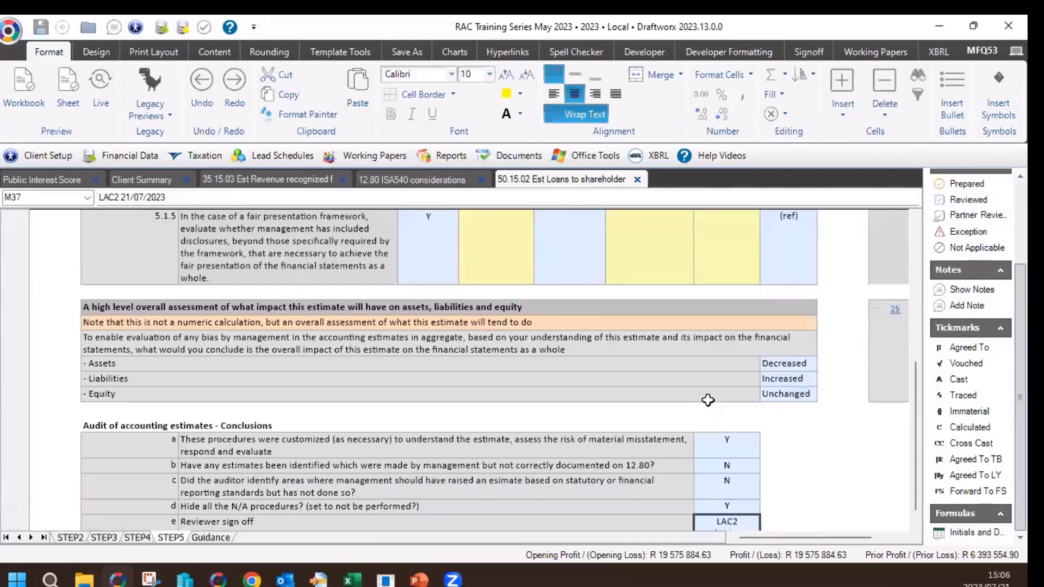
left_click_drag(595, 331, 714, 330)
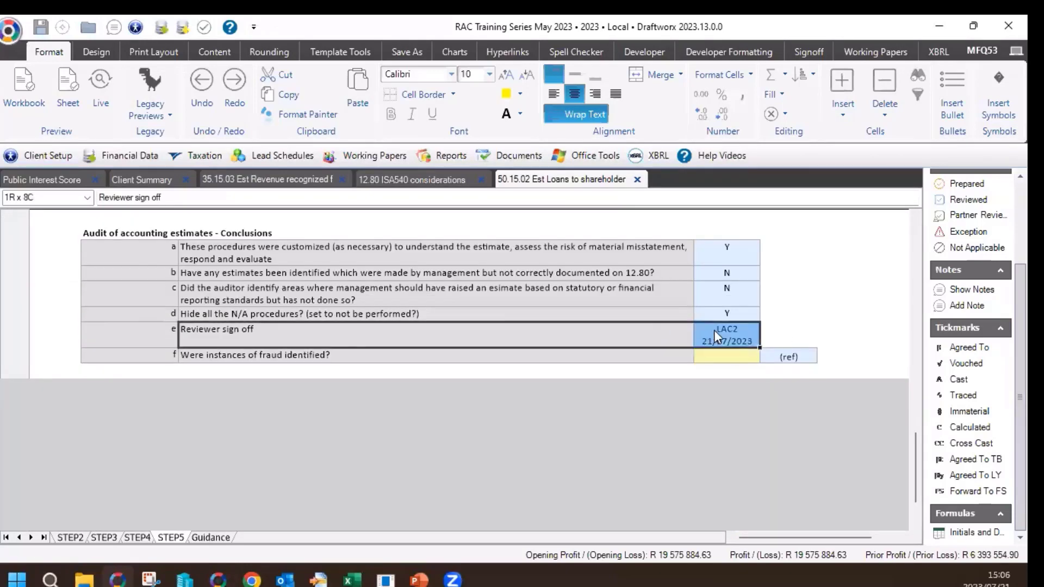
left_click(727, 355)
left_click(767, 356)
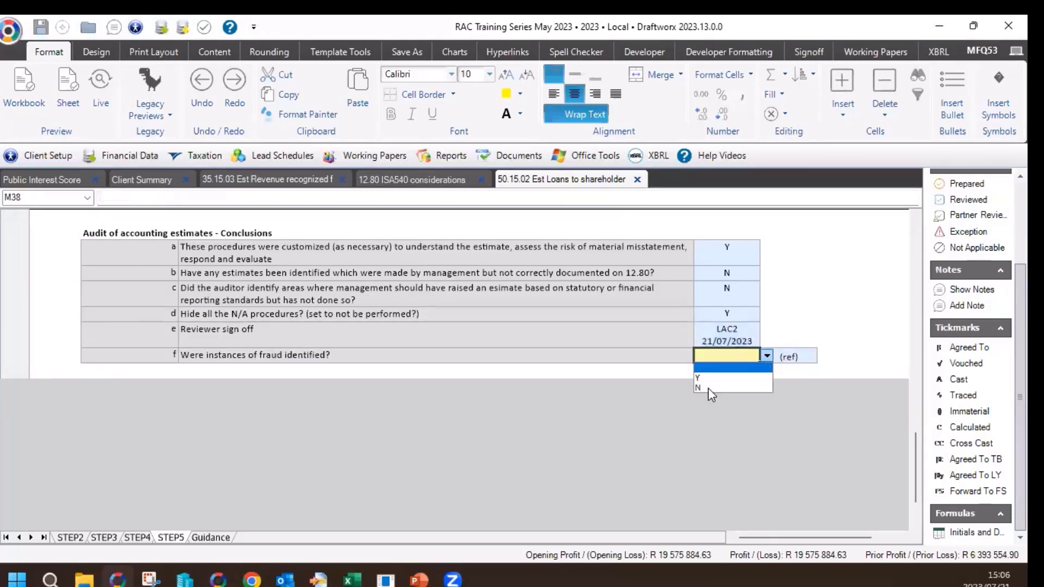
left_click(704, 379)
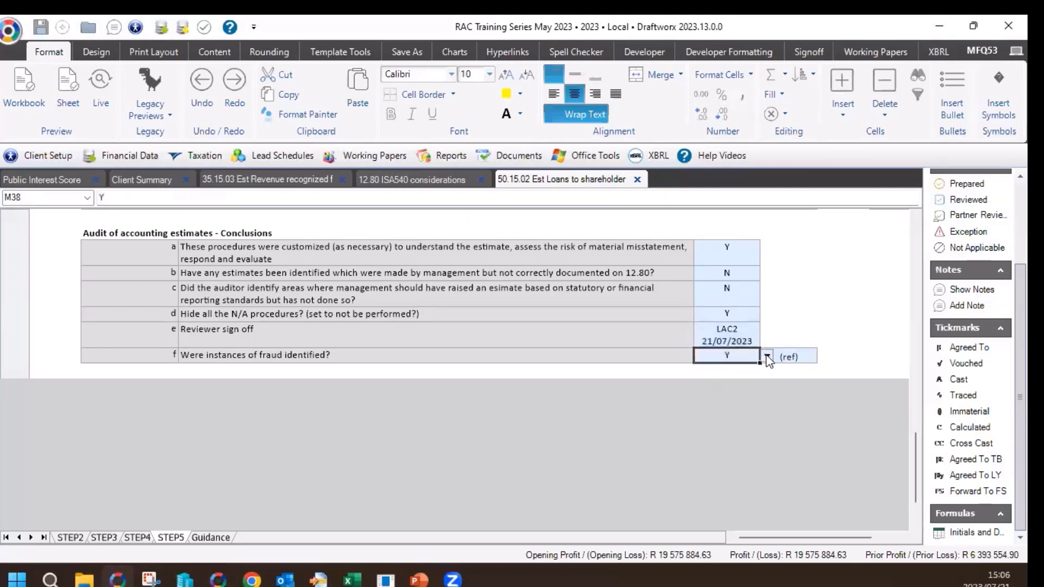
Change the answer to N for whether instances of fraud were identified in the Step 5 conclusions.
left_click(786, 356)
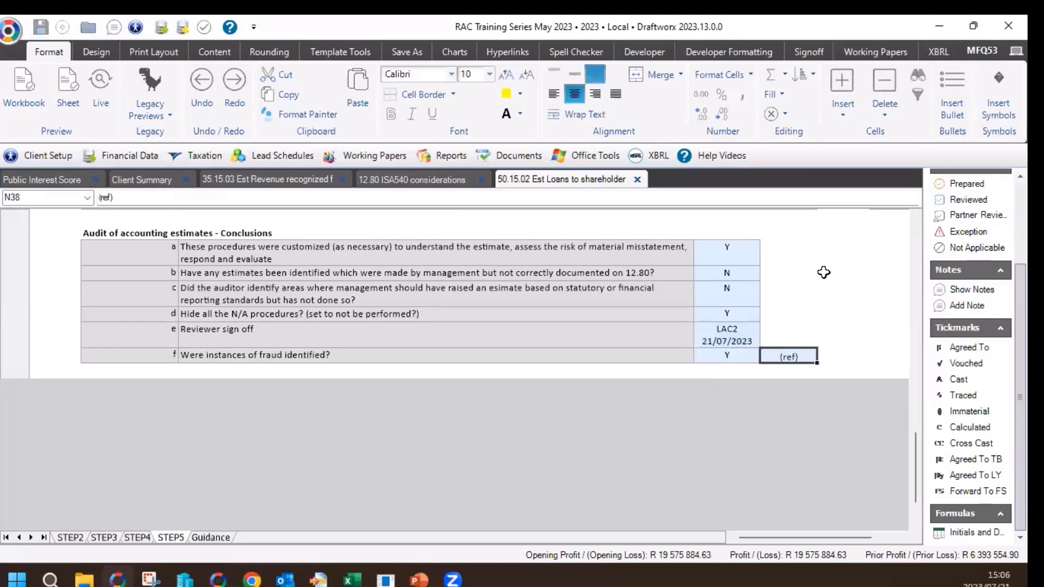
left_click(728, 356)
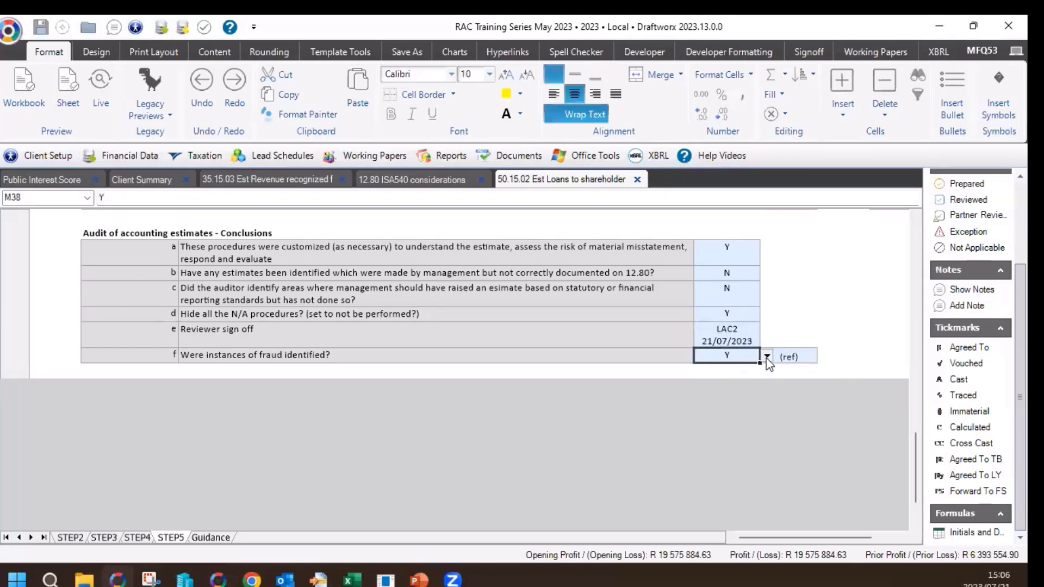
left_click(767, 356)
left_click(732, 387)
Open the 03.06 Final Estimates summary from the 00-09 Finalisation working papers.
scroll(546, 335, "up", 10)
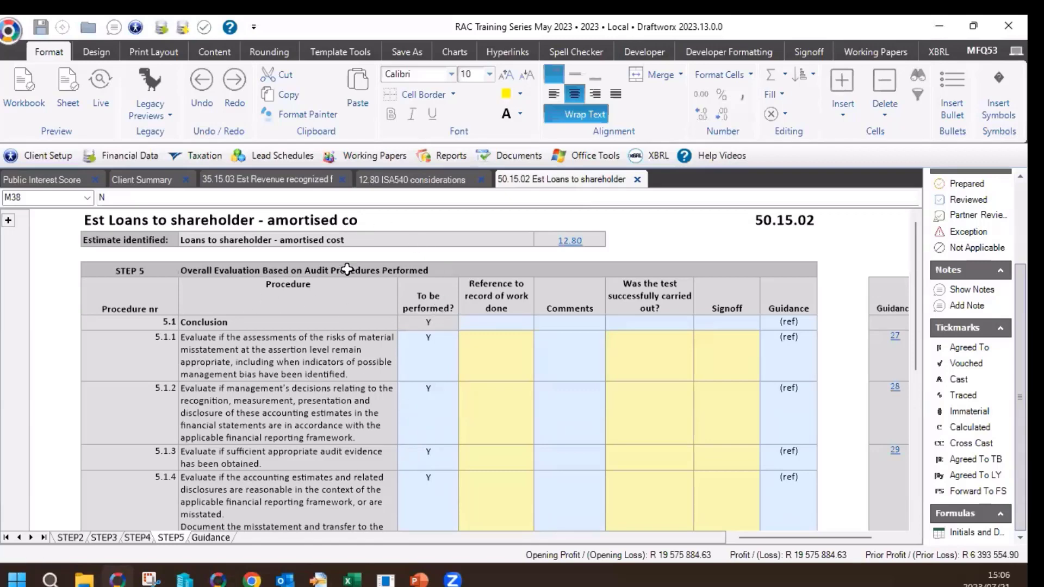
left_click(373, 157)
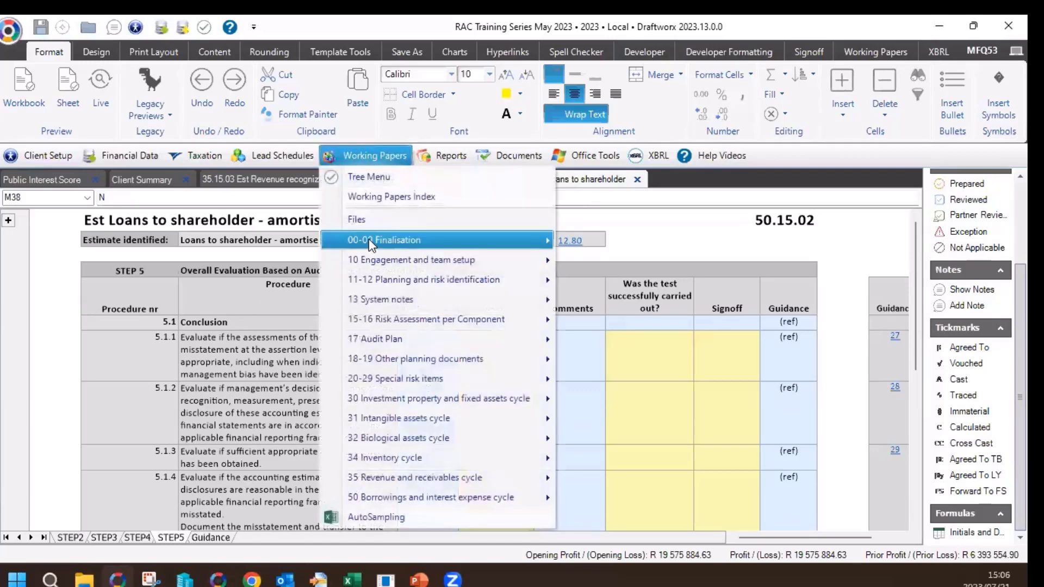
mouse_move(369, 239)
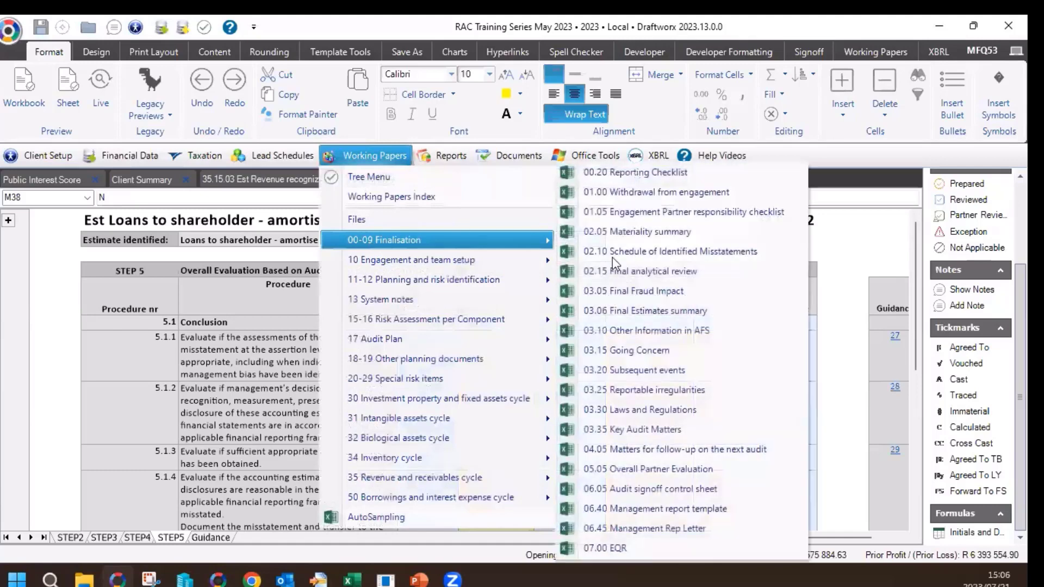
left_click(657, 312)
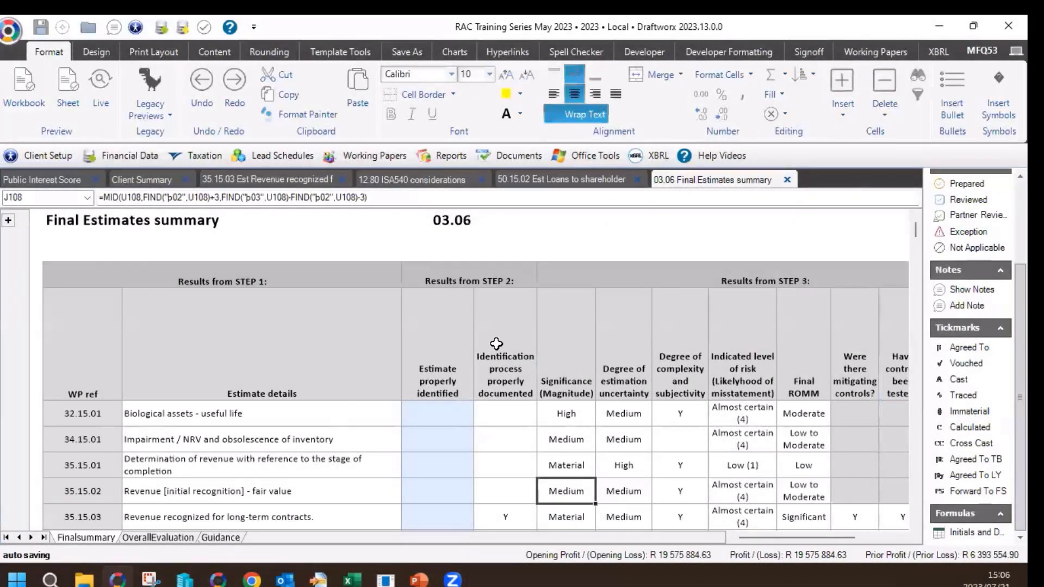
Review the working paper references and estimate details listed under the Step 1 results.
scroll(210, 391, "down", 5)
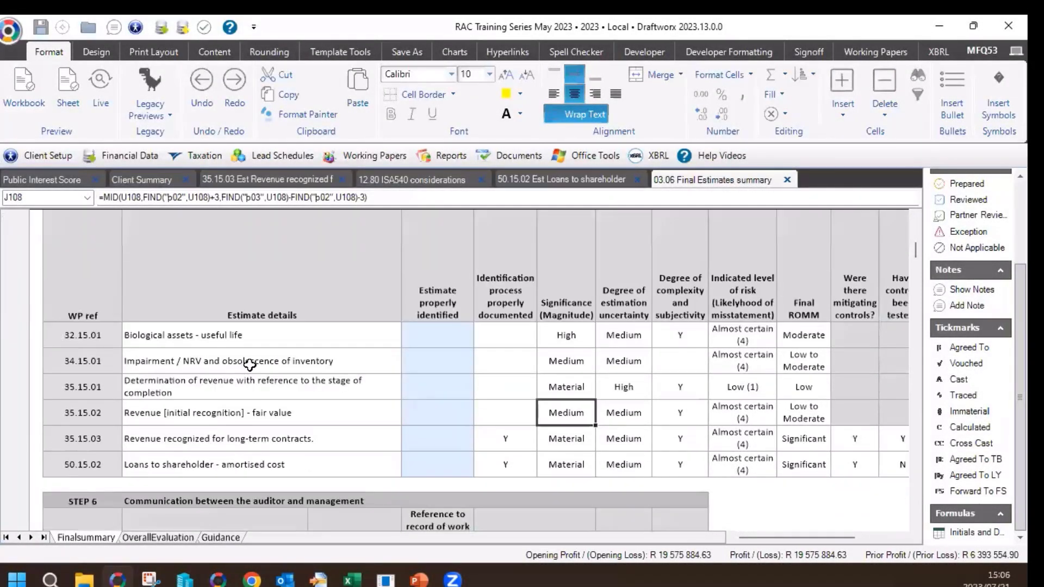
scroll(273, 320, "up", 3)
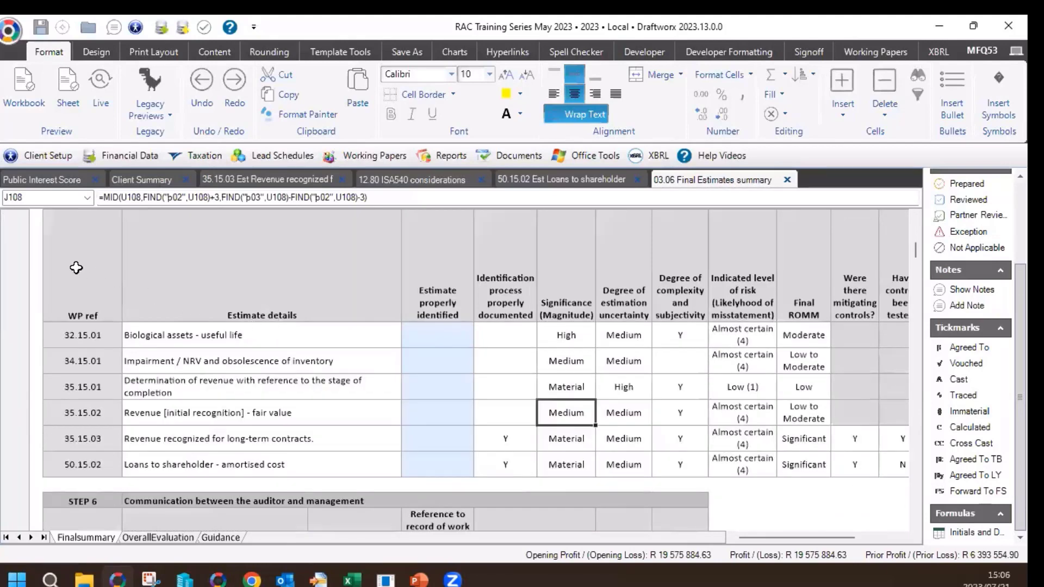
left_click_drag(75, 268, 288, 461)
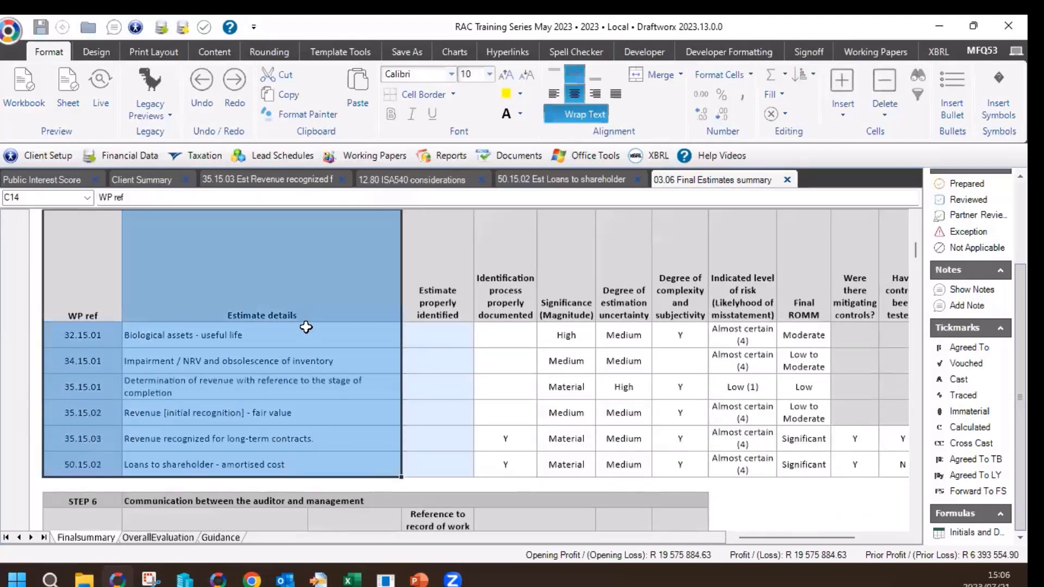
left_click(300, 392)
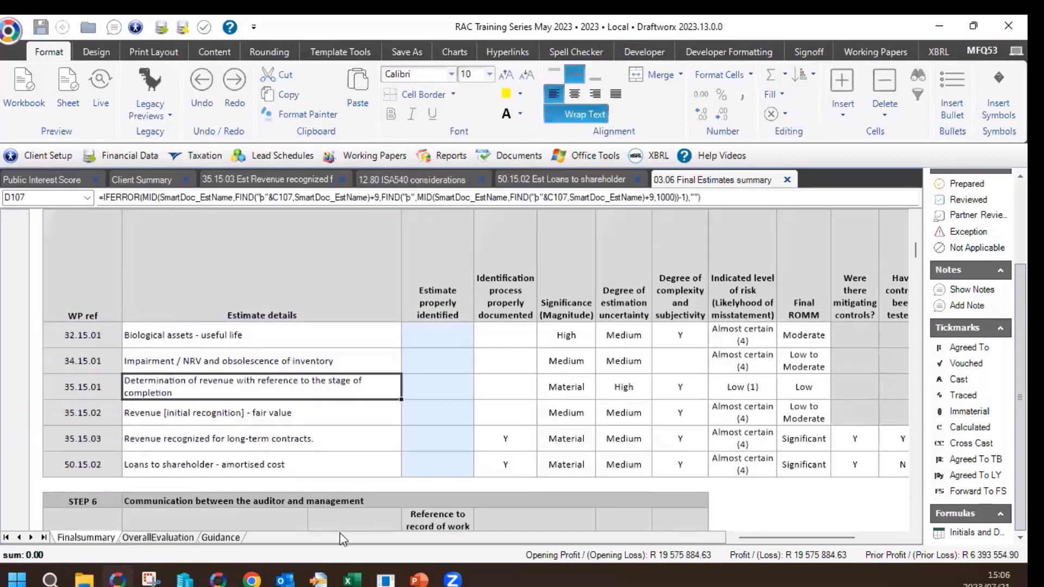
Answer Y in the Estimate properly identified column for all six estimates, from 32.15.01 to 50.15.02.
left_click(465, 442)
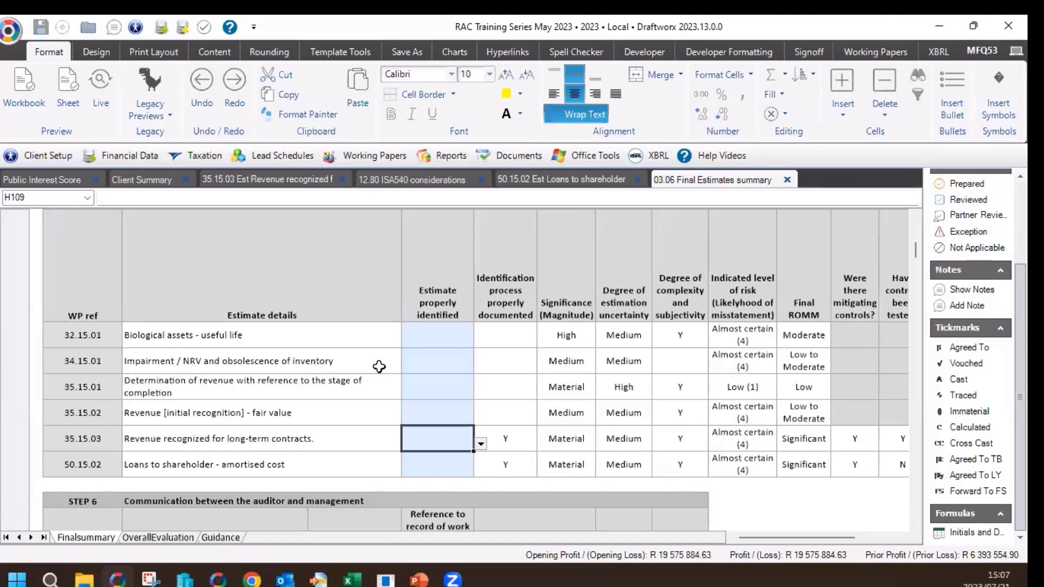
left_click(458, 338)
left_click(481, 341)
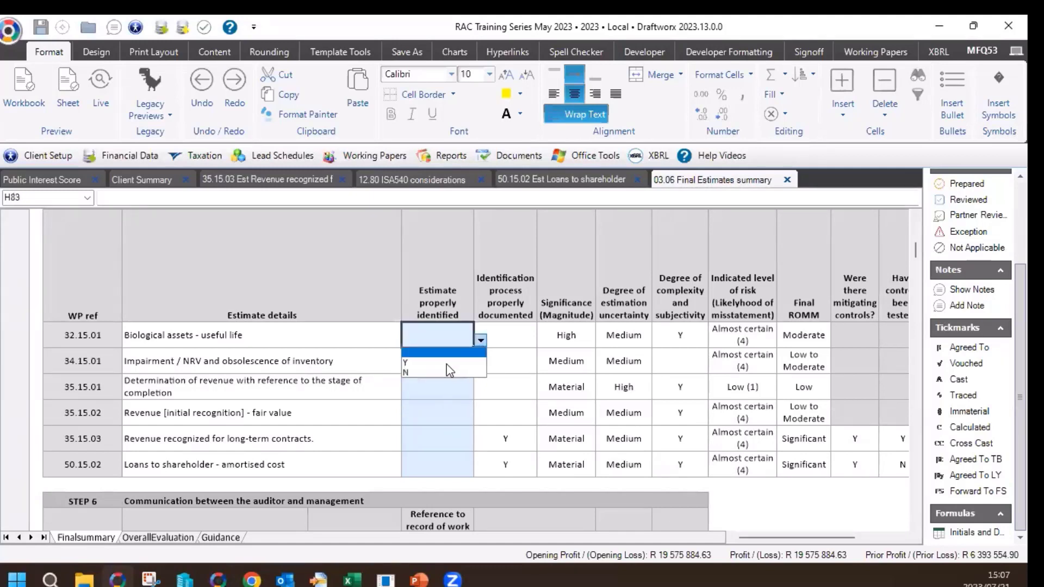
left_click(444, 363)
left_click_drag(437, 365, 440, 460)
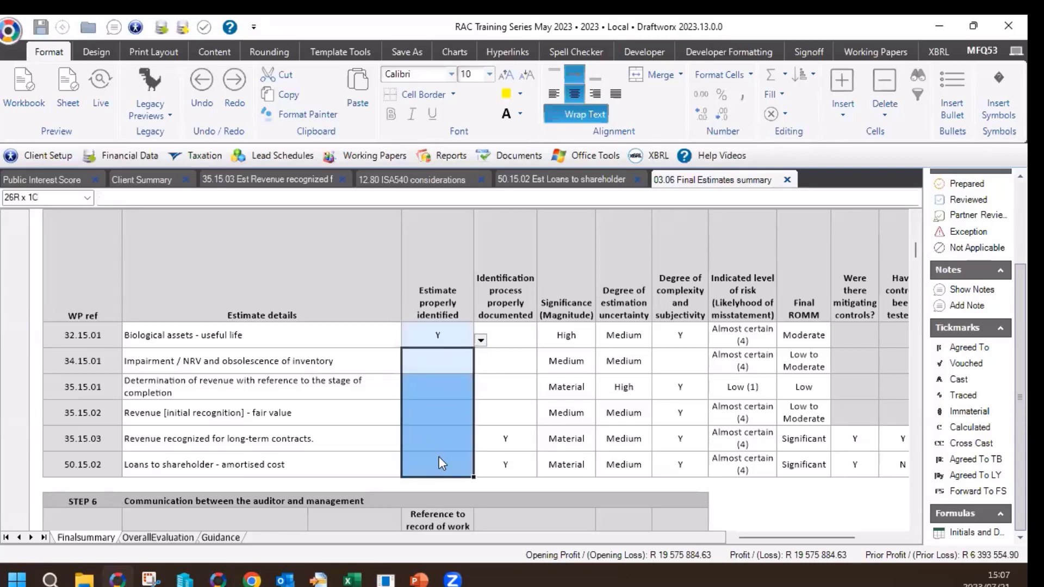
type("Y Y Y Y Y")
left_click(445, 362)
left_click(449, 337)
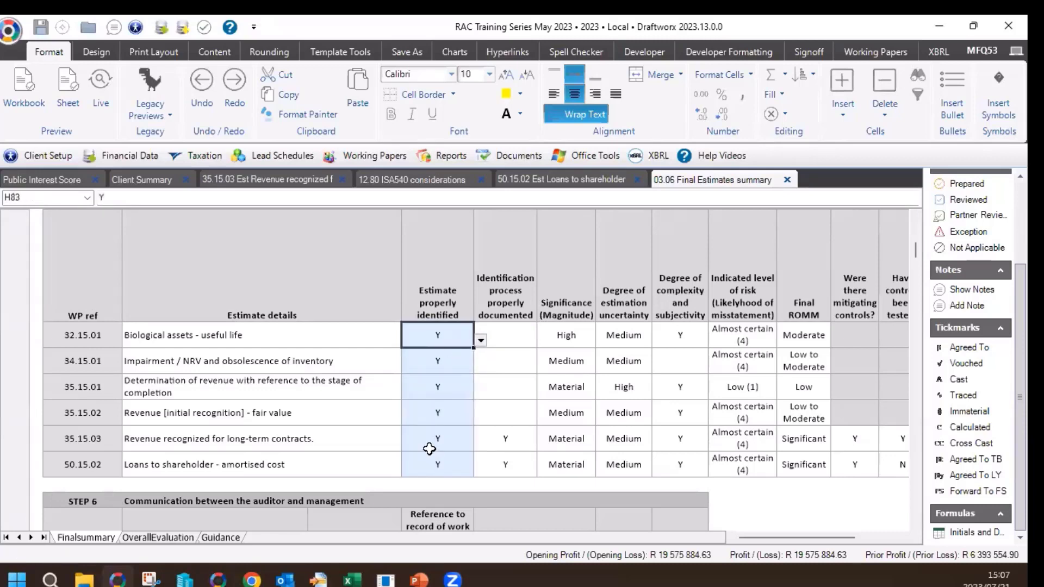
Check which estimates have an answer for the identification process being properly documented.
left_click_drag(511, 301, 507, 408)
left_click(503, 436)
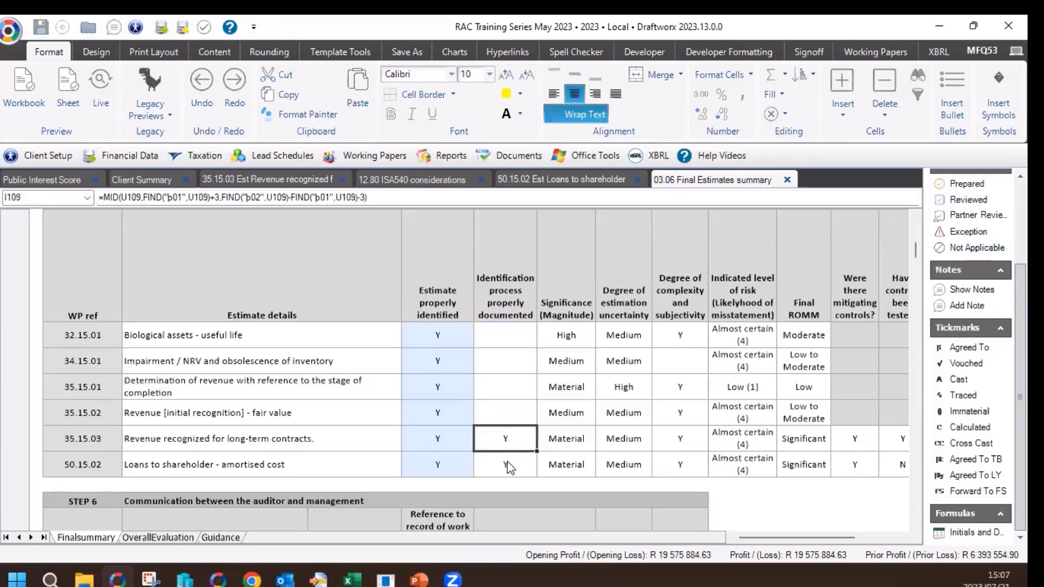
left_click(509, 466, "shift")
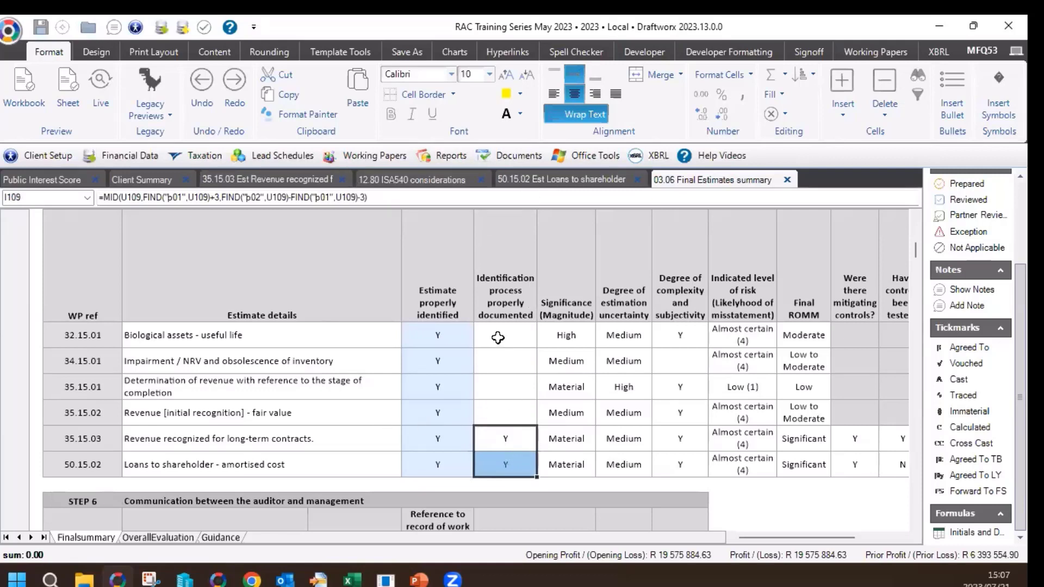
left_click_drag(497, 337, 498, 424)
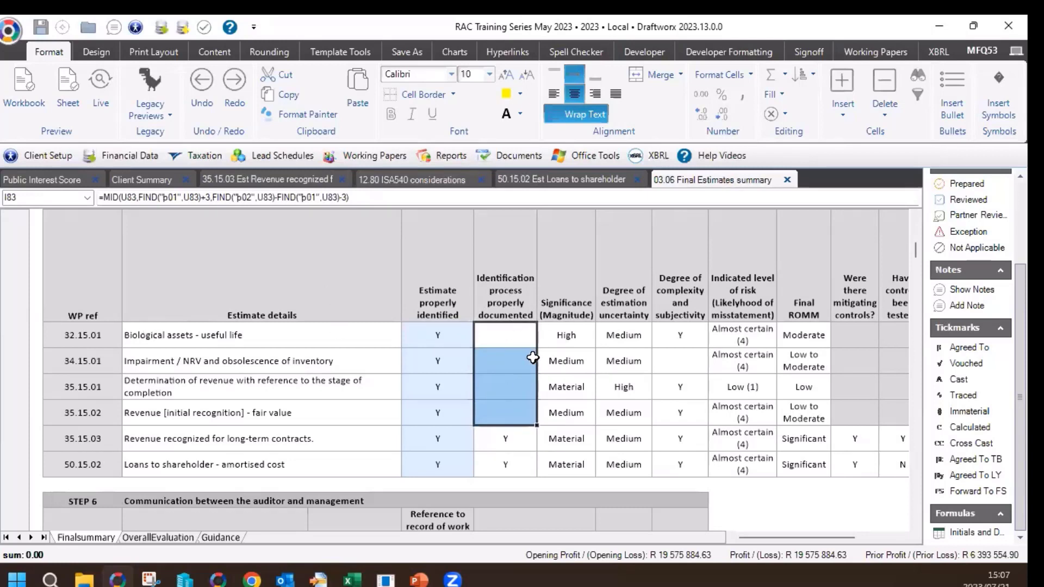
Review the Step 3 results for significance, estimation uncertainty, complexity and subjectivity, indicated level of risk and final ROMM.
left_click(566, 303)
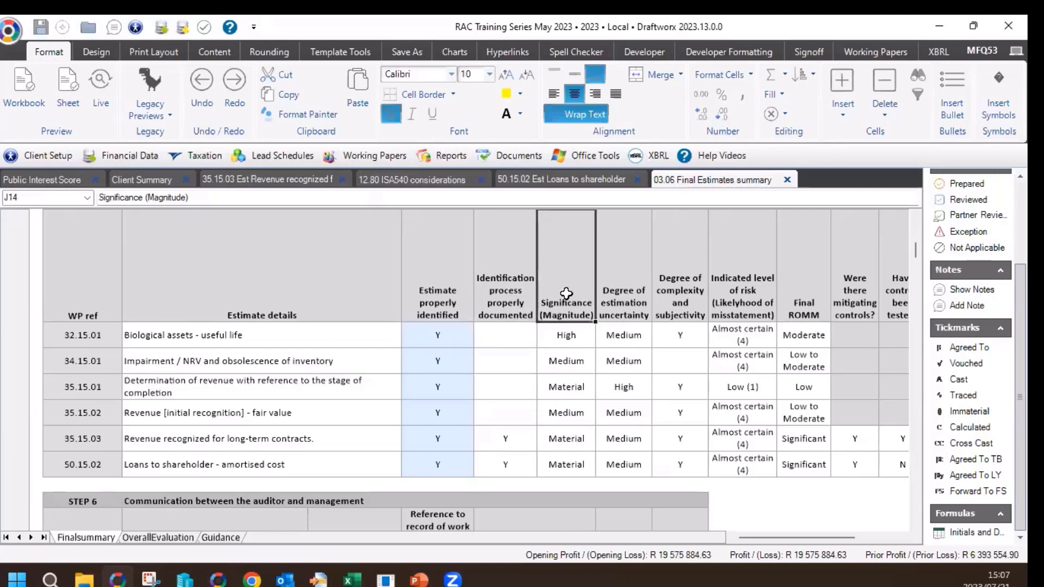
left_click(568, 463)
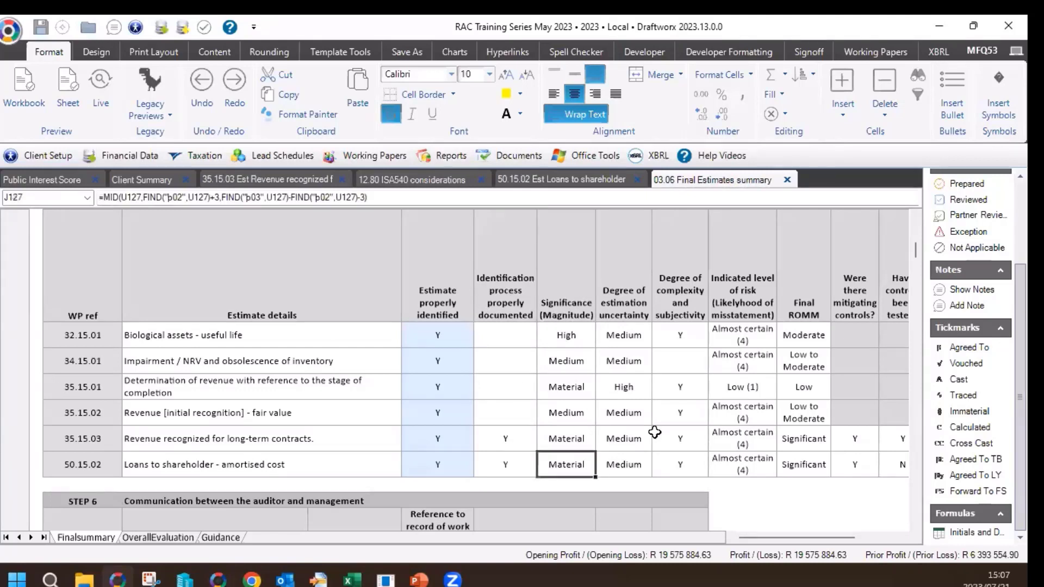
left_click(640, 294)
left_click(632, 469)
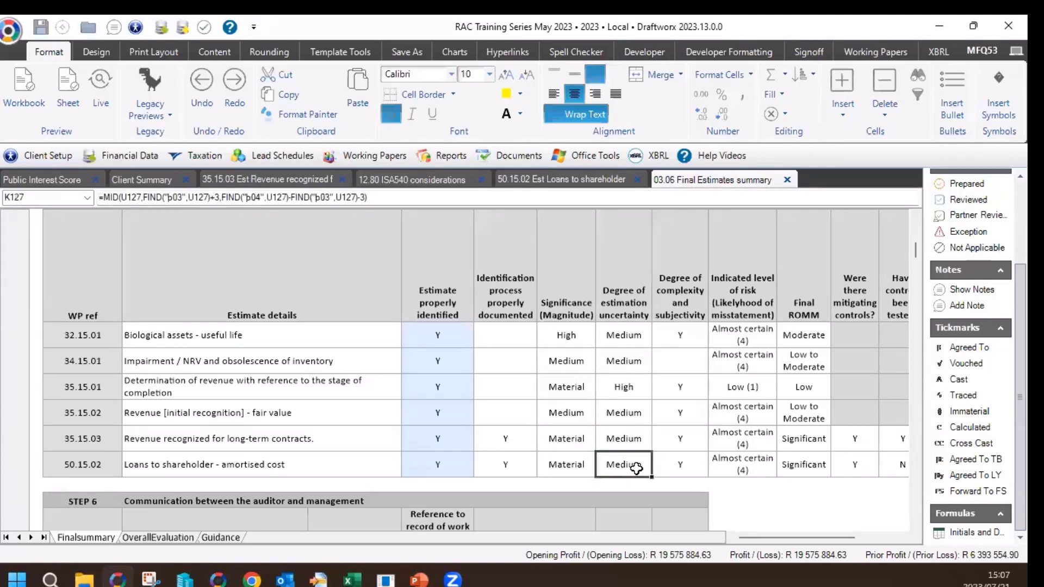
left_click(684, 461)
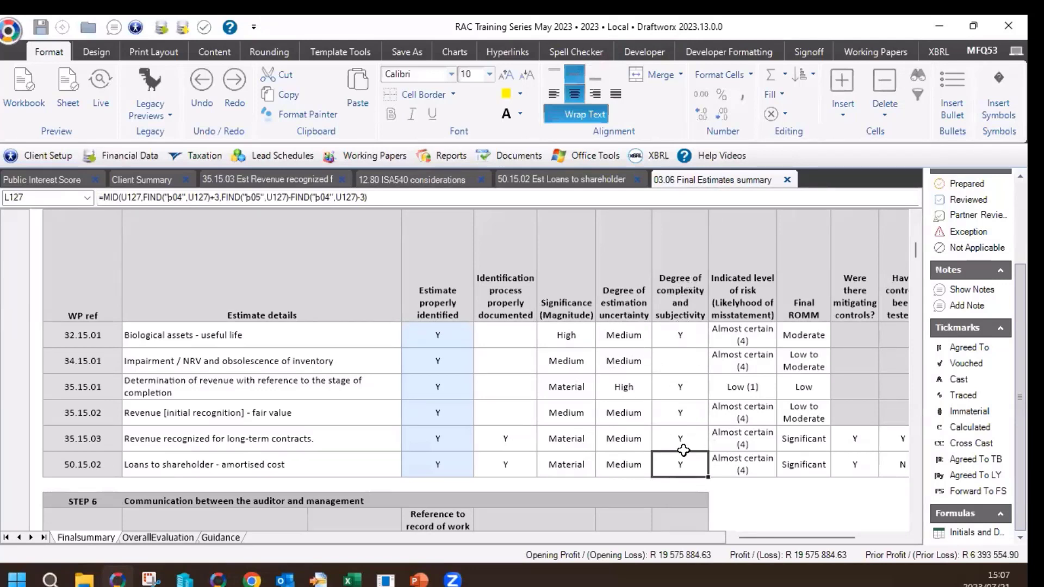
left_click(752, 464)
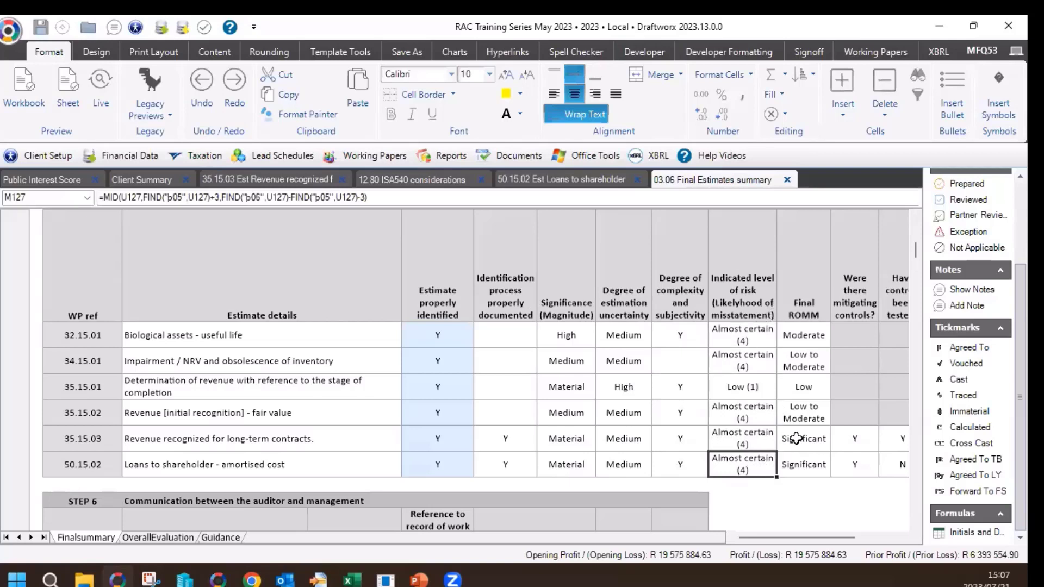
left_click(757, 309)
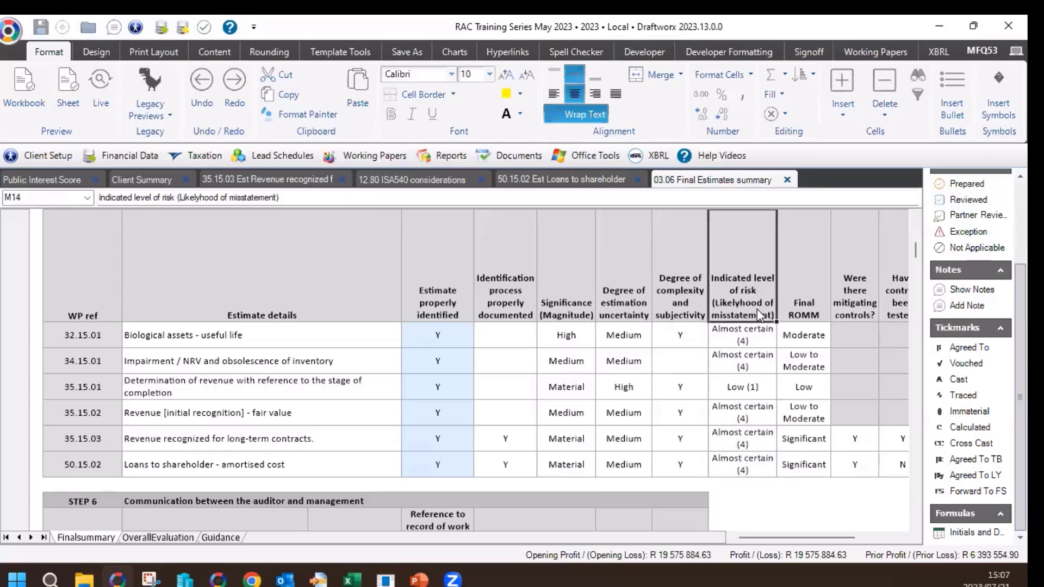
left_click_drag(759, 309, 759, 456)
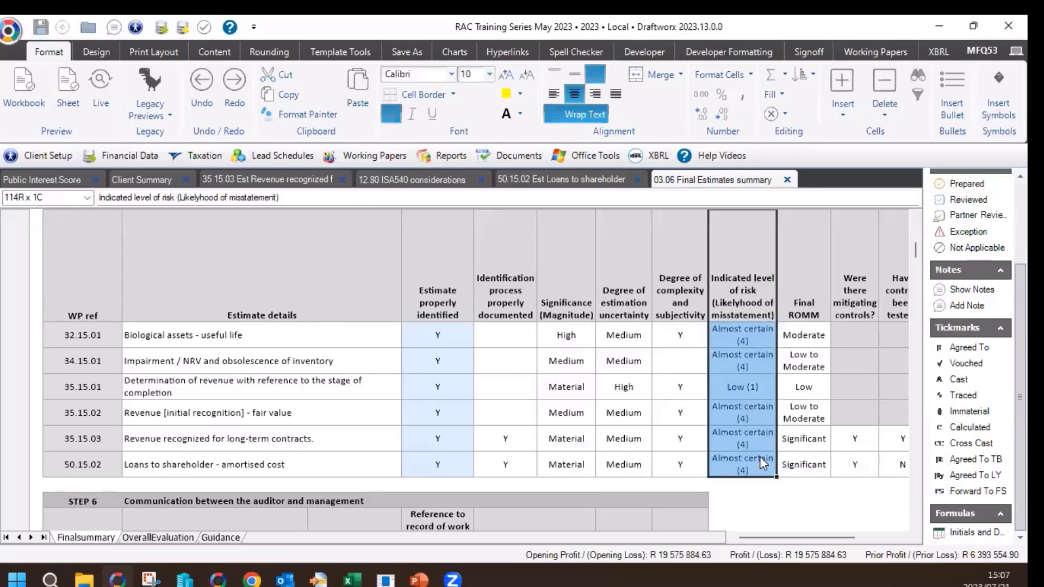
left_click(566, 299)
left_click_drag(574, 352, 564, 458)
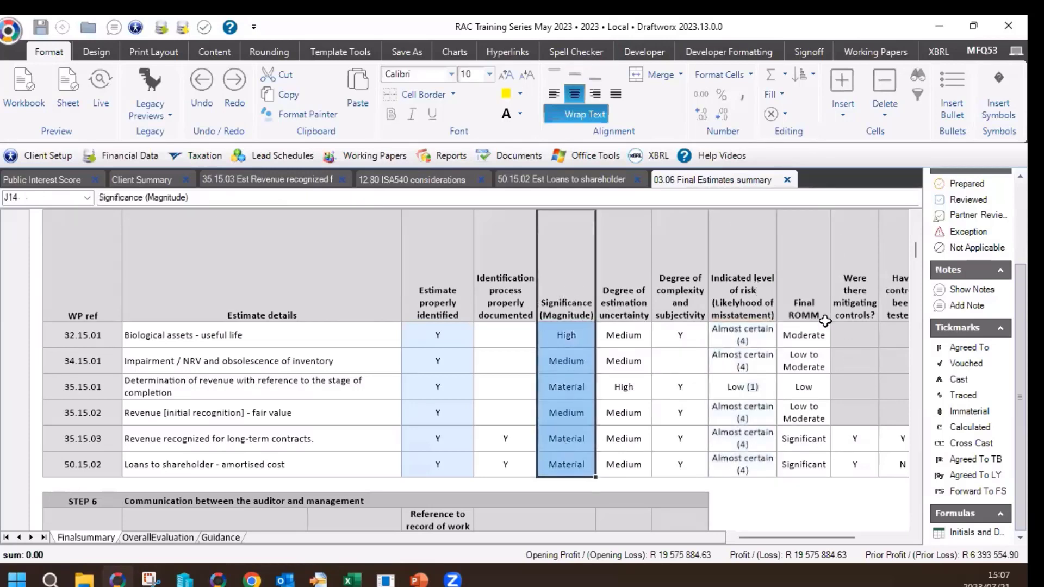
left_click_drag(822, 318, 806, 469)
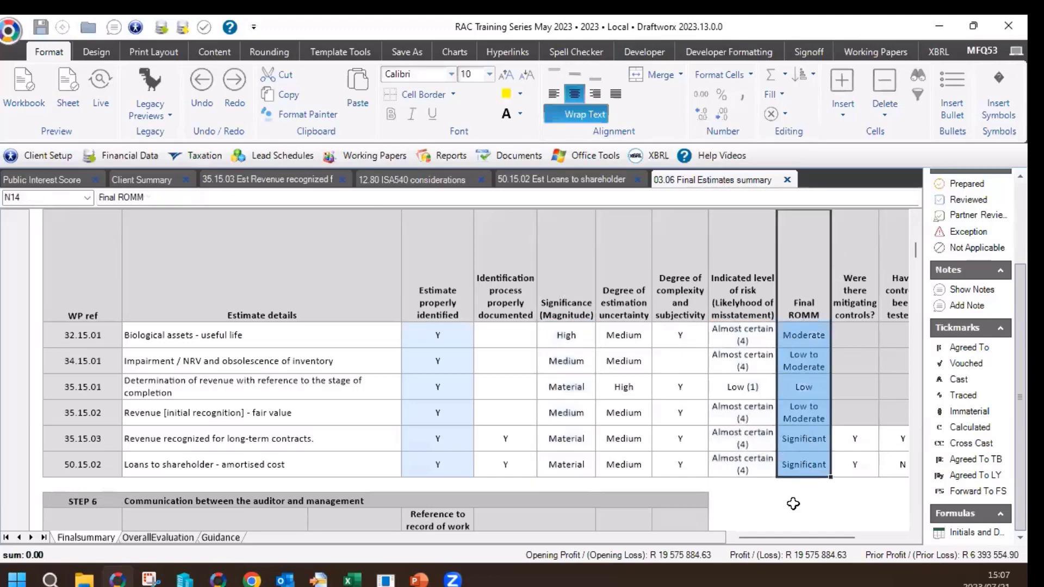
Compare the significant-risk estimates with the results for mitigating controls, controls testing, walkthrough effectiveness and procedures carried out.
left_click_drag(808, 538, 850, 542)
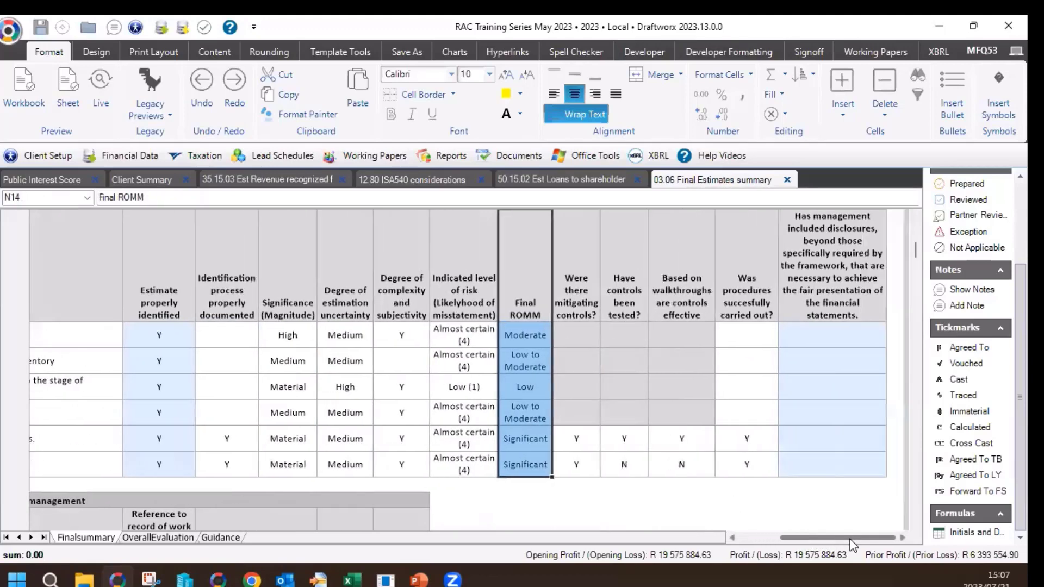
left_click_drag(537, 433, 527, 468)
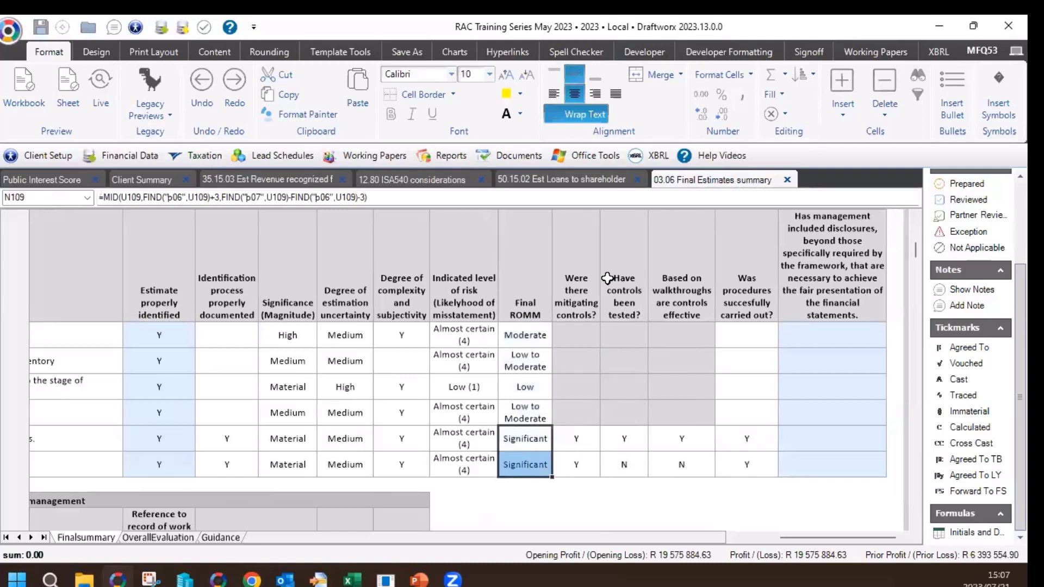
left_click_drag(579, 288, 671, 285)
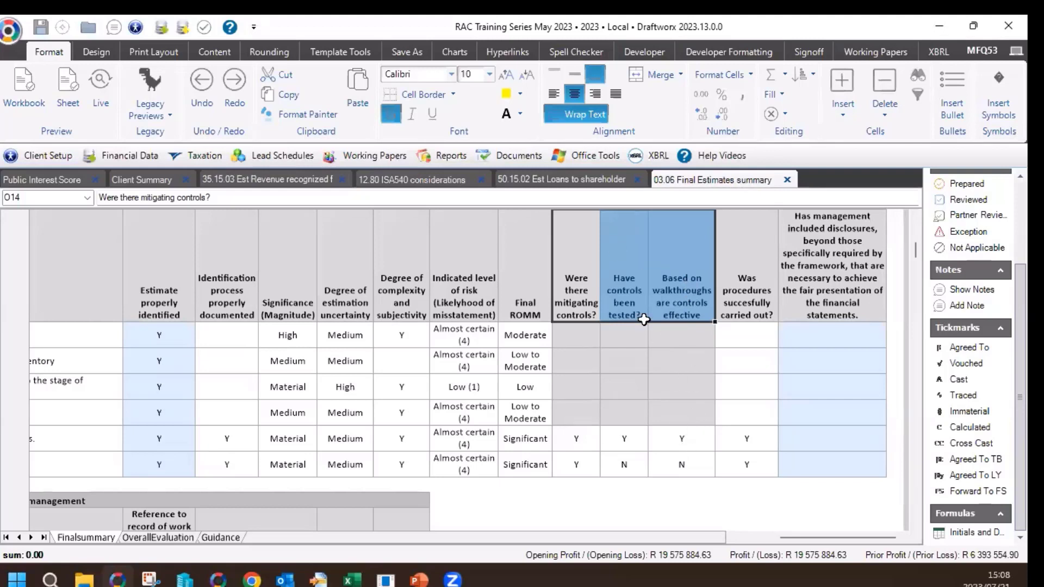
left_click(744, 271)
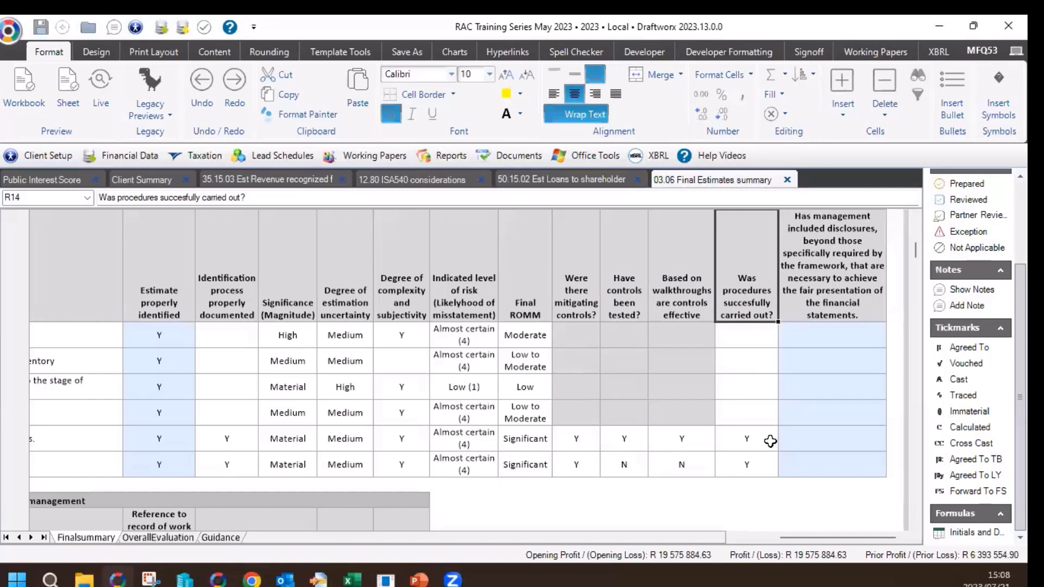
left_click_drag(764, 412, 763, 328)
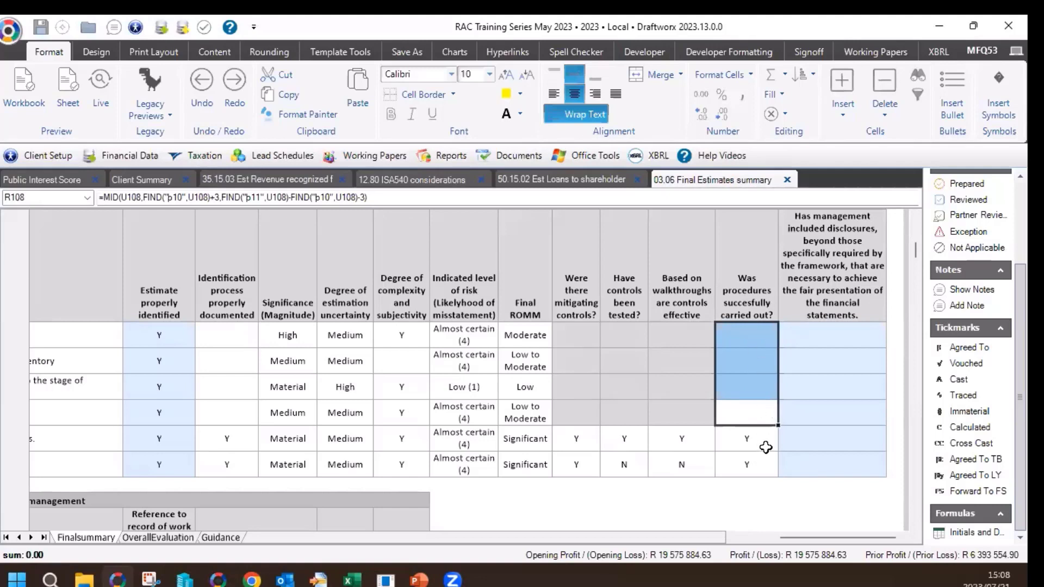
left_click_drag(764, 444, 746, 464)
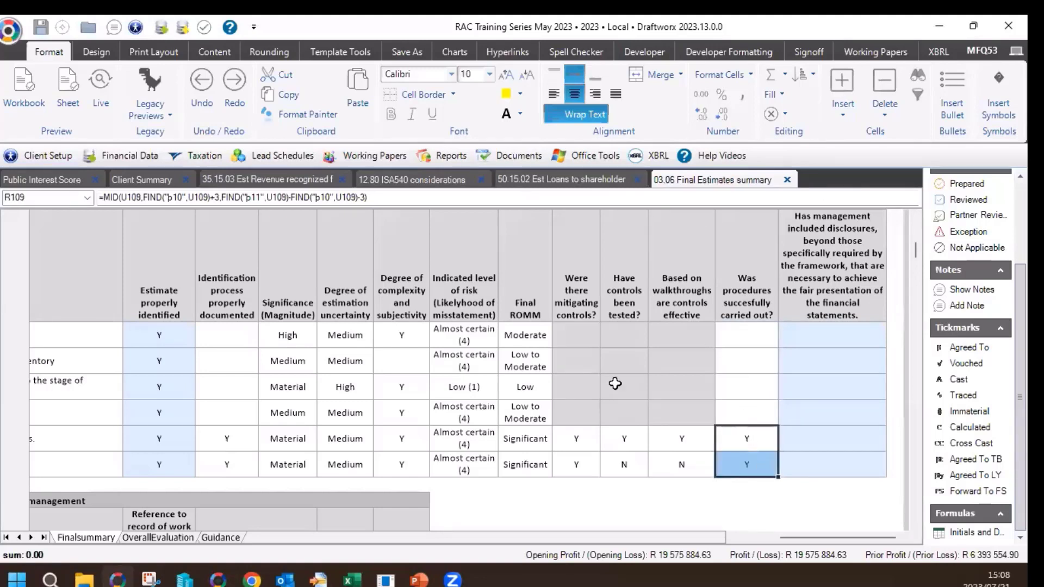
Answer N for estimate 35.15.03 to whether management included disclosures beyond those specifically required by the framework.
left_click(840, 340)
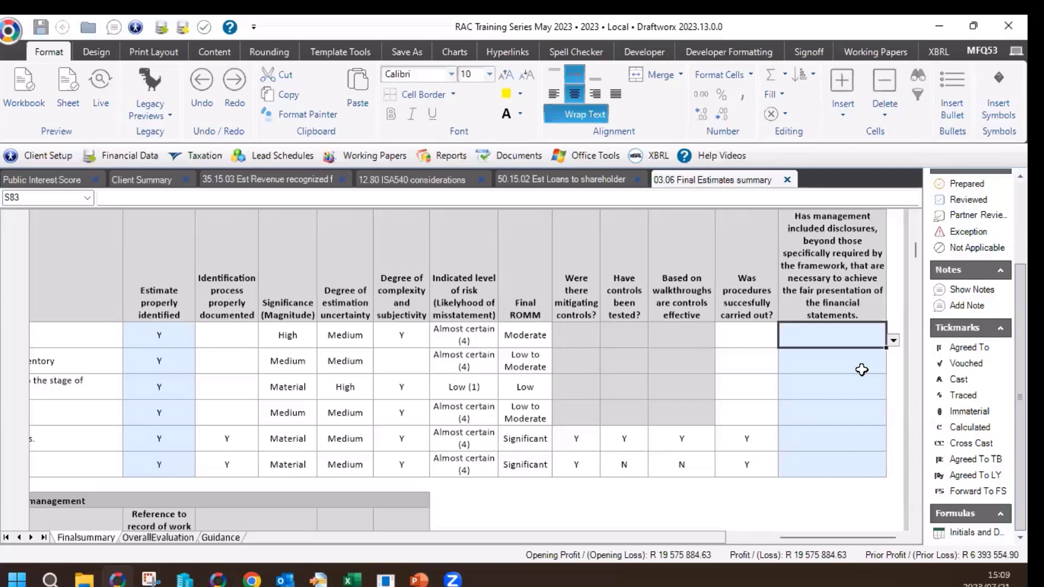
left_click(832, 449)
left_click(824, 462)
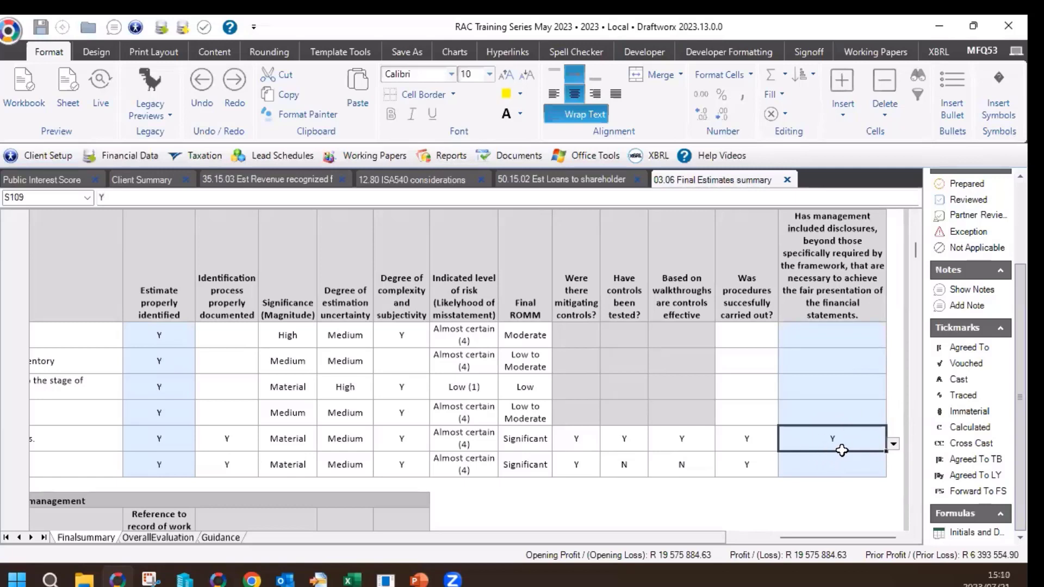
left_click(893, 445)
left_click(836, 477)
Answer N to the additional management disclosures question for estimates 50.15.02, 32.15.01, 34.15.01, 35.15.01 and 35.15.02.
left_click(832, 464)
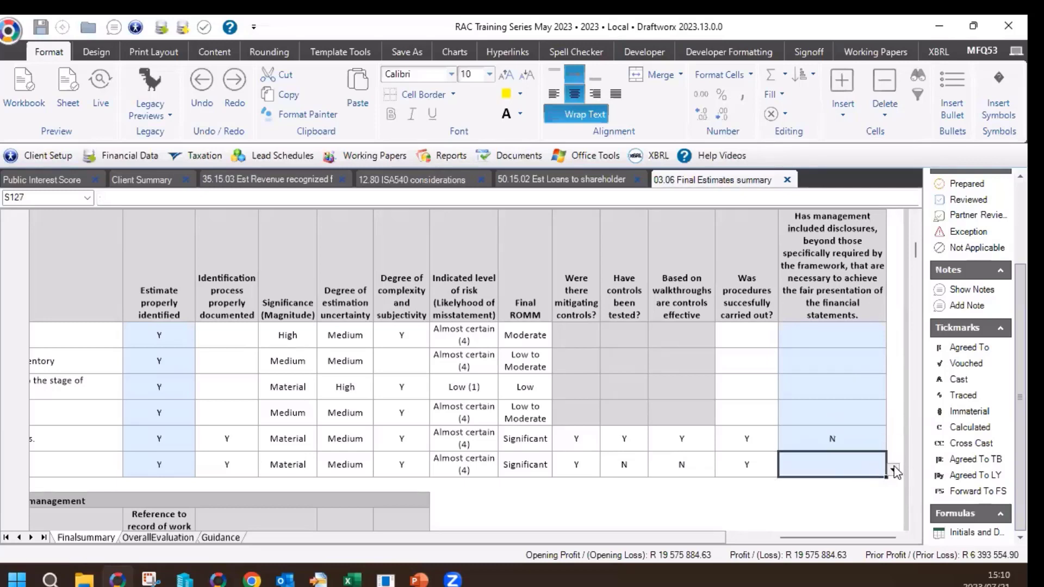
left_click(893, 470)
left_click(826, 495)
left_click(838, 436)
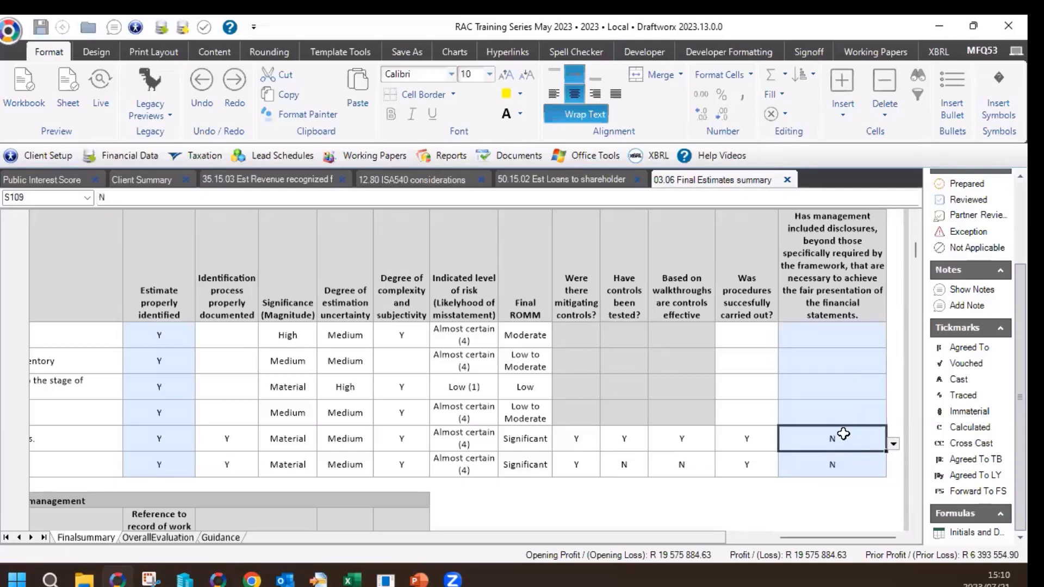
left_click_drag(837, 414, 836, 342)
type("N N N N")
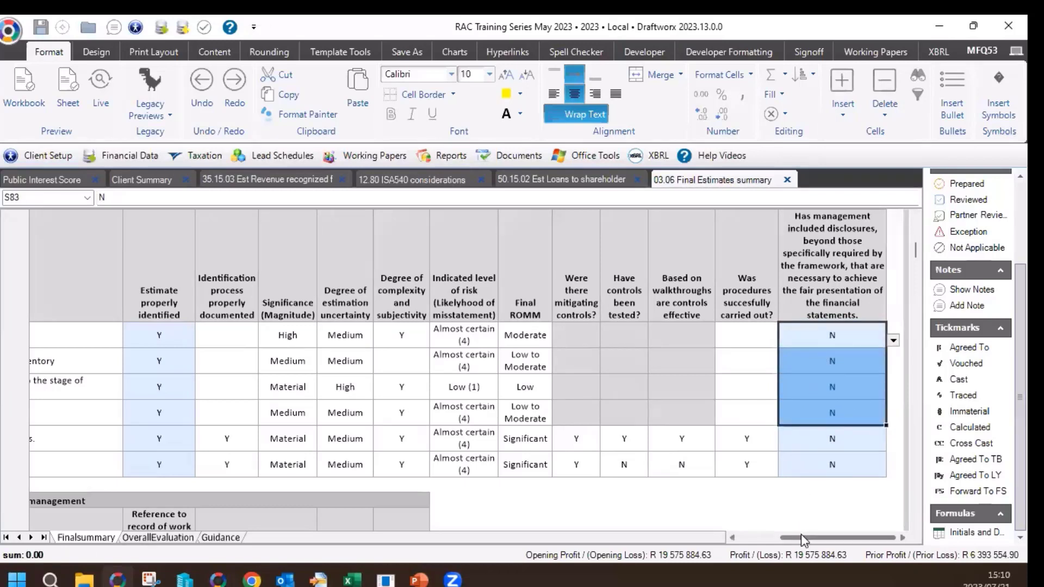
In Step 6, mark the detailed written representations request and the significant issues communication procedure with Y as to be performed.
left_click_drag(801, 537, 733, 540)
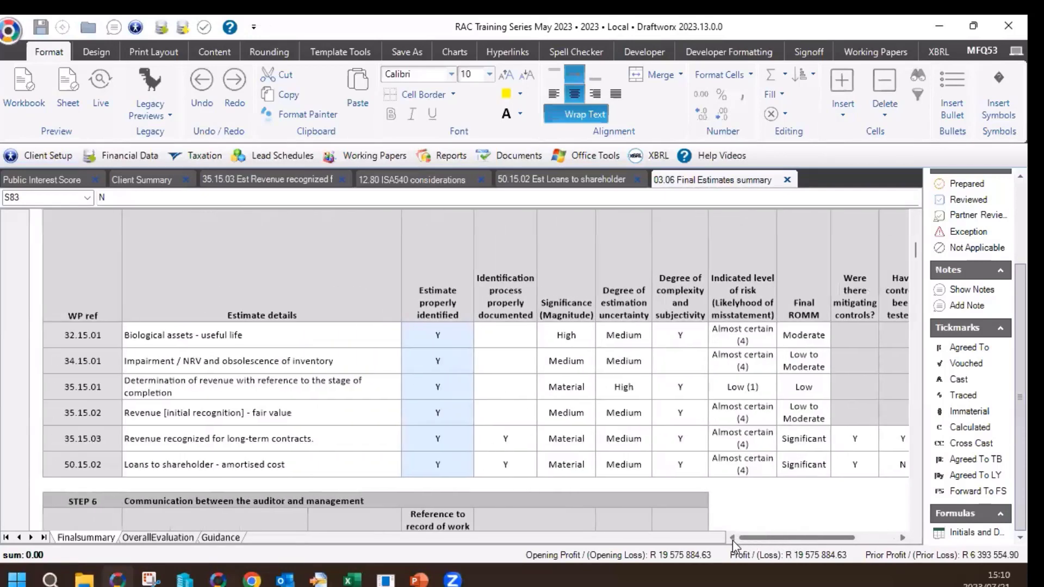
scroll(449, 338, "down", 1)
scroll(449, 337, "down", 1)
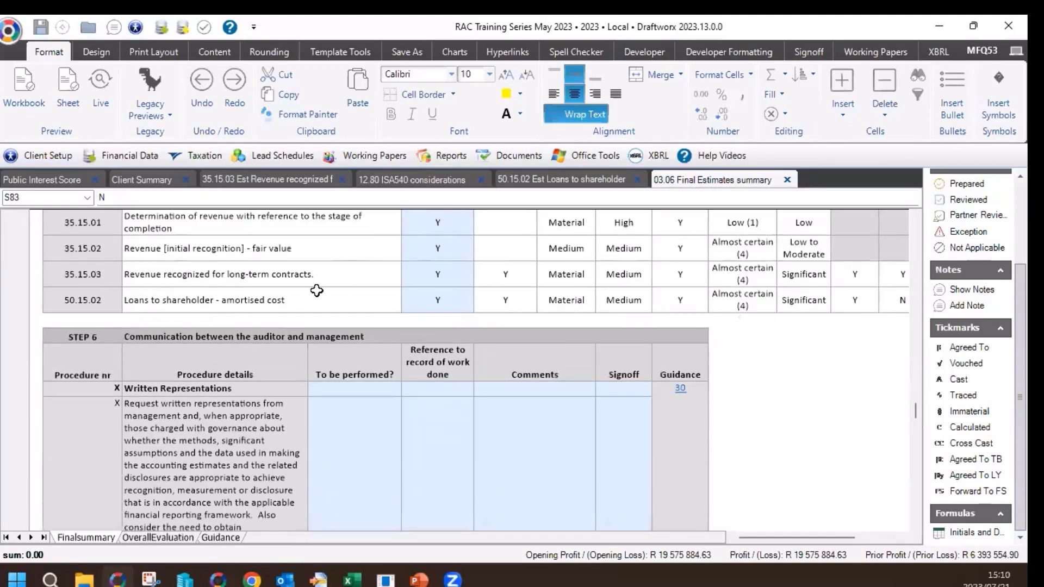
left_click(287, 337)
scroll(329, 482, "down", 3)
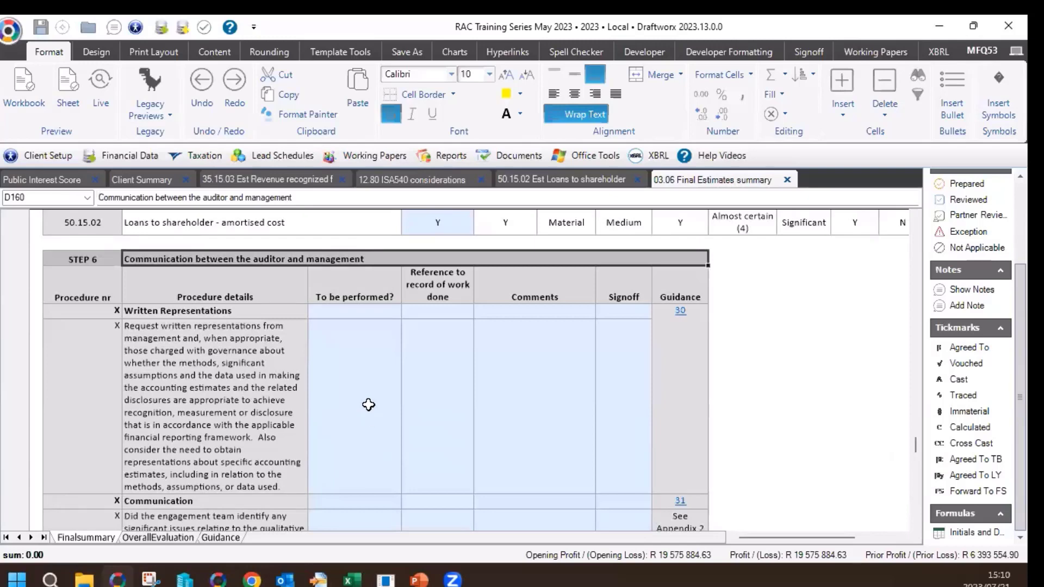
scroll(331, 364, "down", 1)
scroll(326, 366, "down", 10)
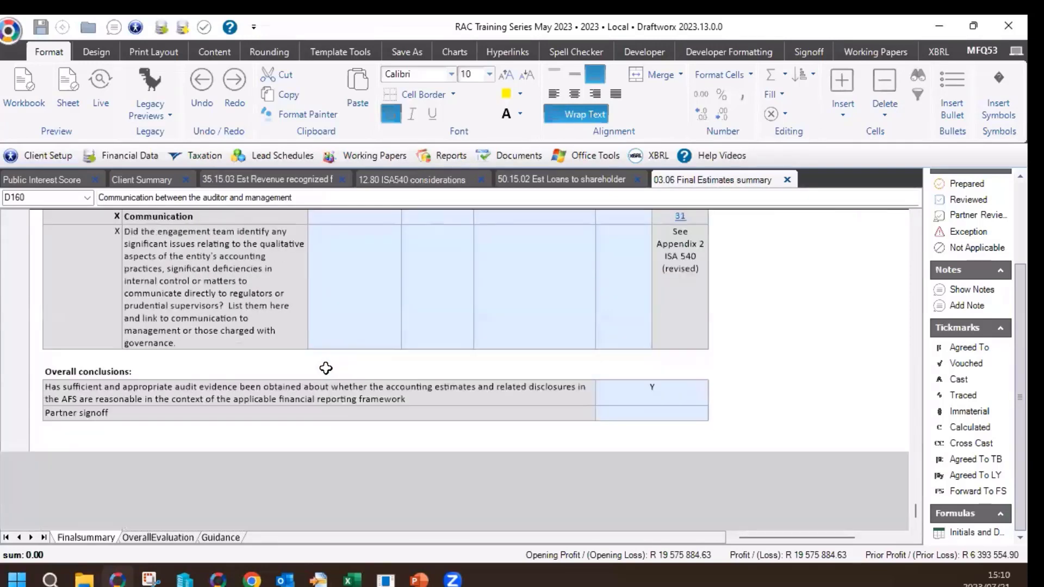
scroll(373, 308, "up", 9)
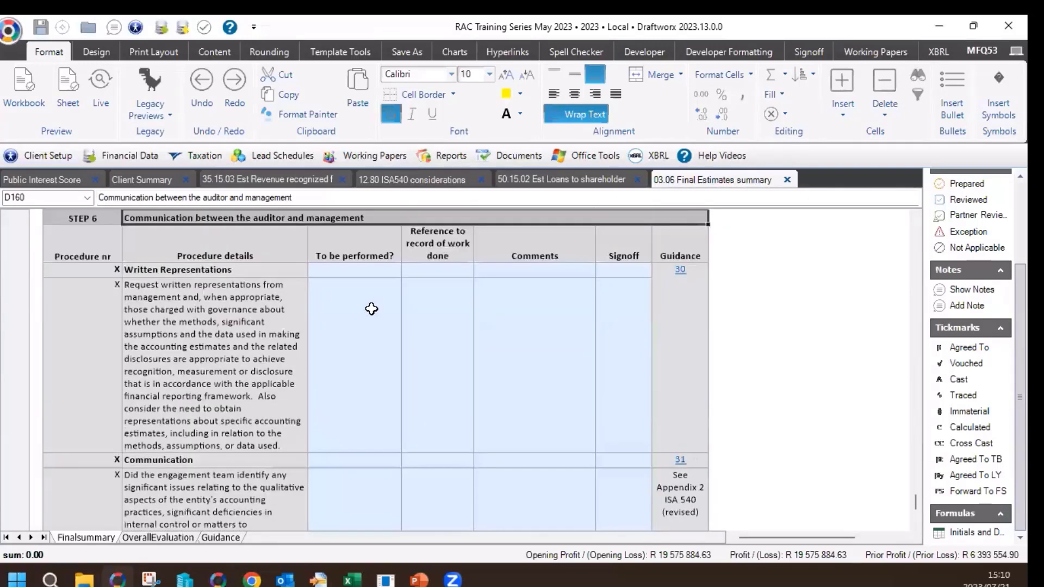
left_click(344, 351)
type("Y")
left_click(360, 496)
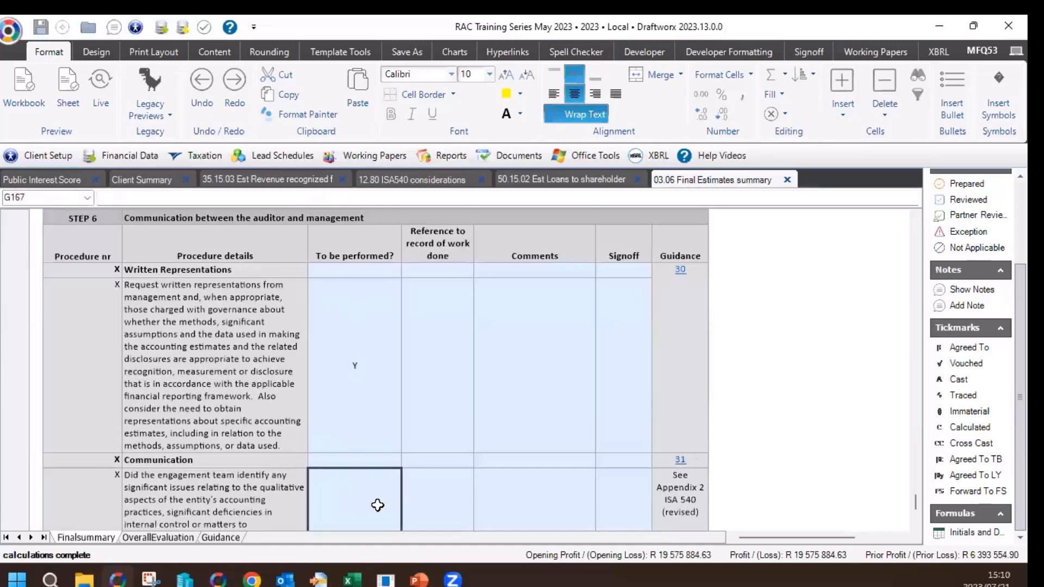
type("Y")
scroll(357, 343, "down", 3)
left_click(377, 352)
Mark the Written Representations and Communication heading rows of Step 6 with Y as to be performed.
scroll(377, 352, "up", 2)
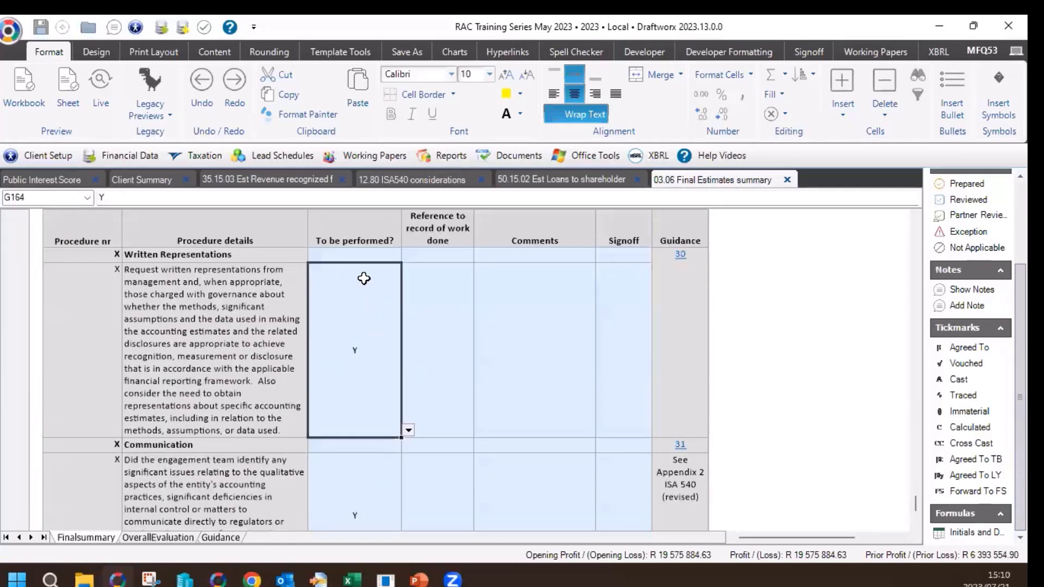
left_click(361, 254)
type("Y")
left_click(382, 442)
type("Y")
left_click(396, 335)
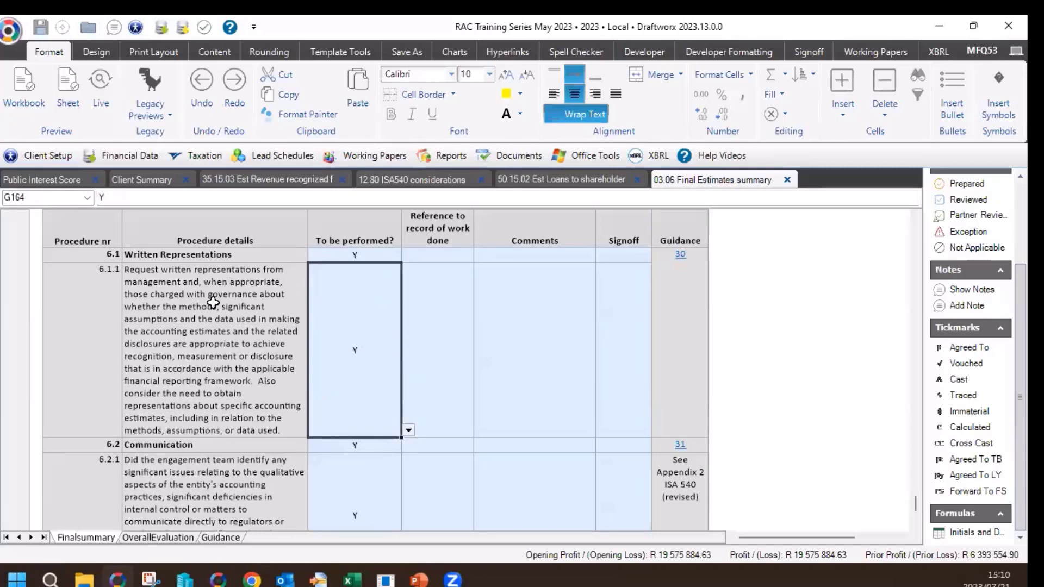
Read procedure 6.1.1 on written representations and procedure 6.2.1 on significant issues, including its ISA 540 appendix reference.
left_click_drag(307, 349, 495, 344)
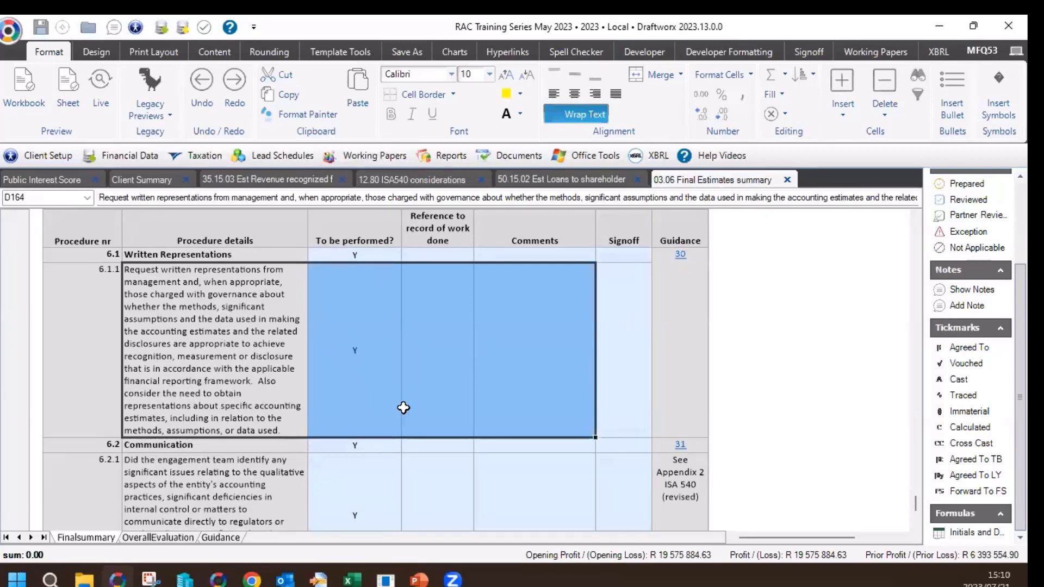
left_click(303, 373)
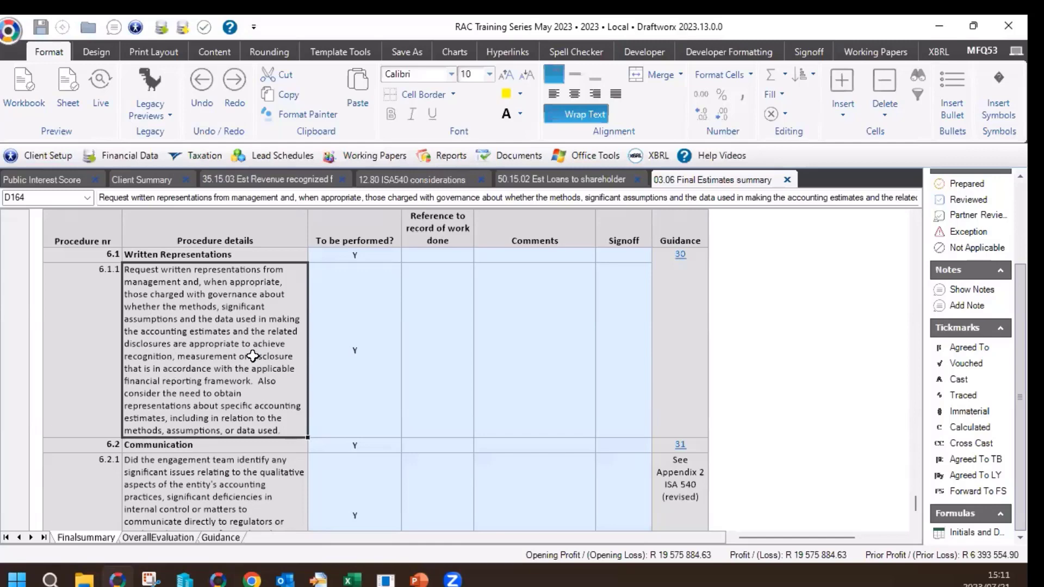
scroll(283, 348, "down", 1)
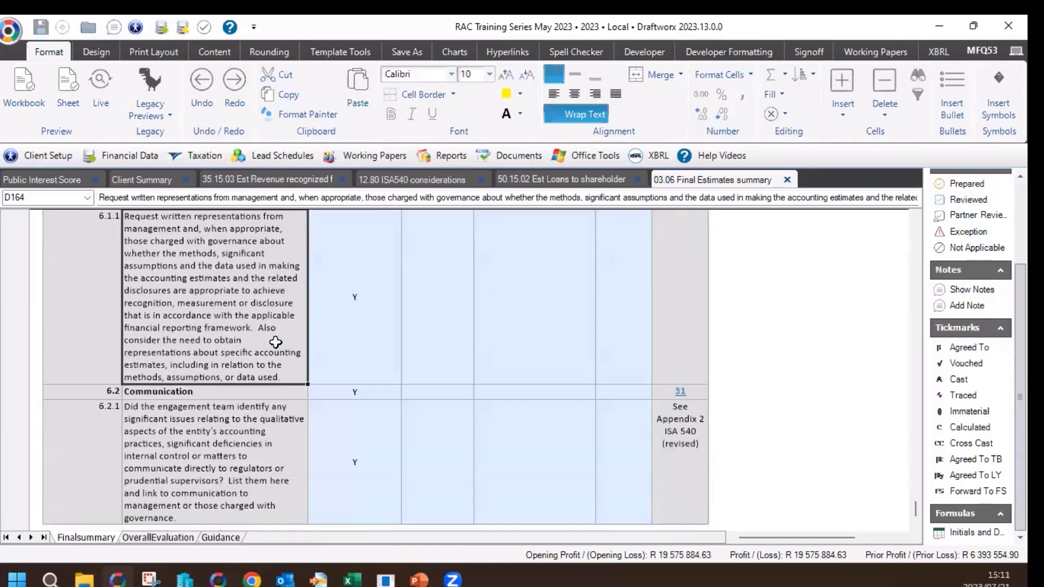
scroll(255, 431, "down", 1)
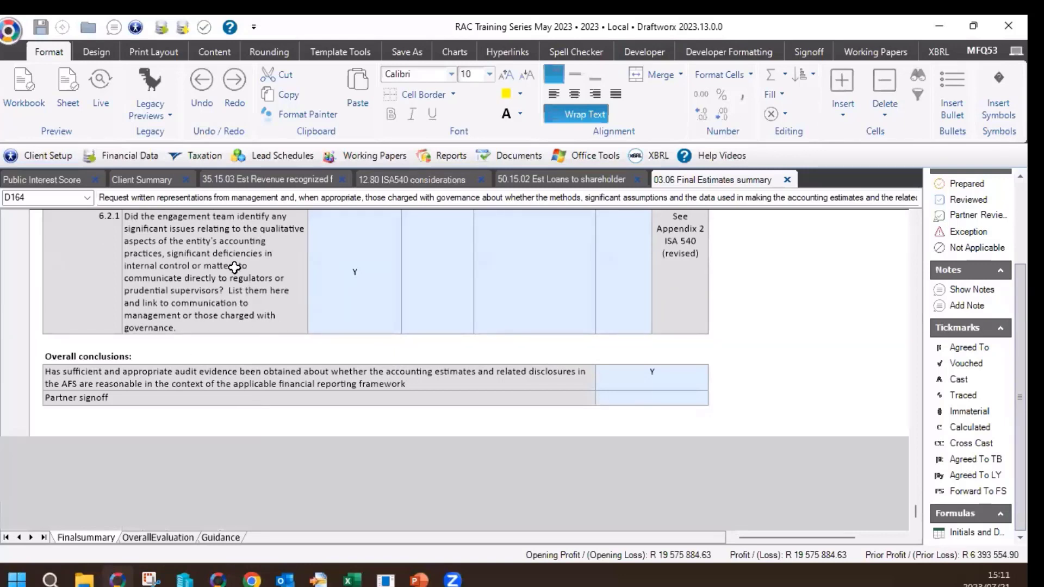
left_click(694, 242)
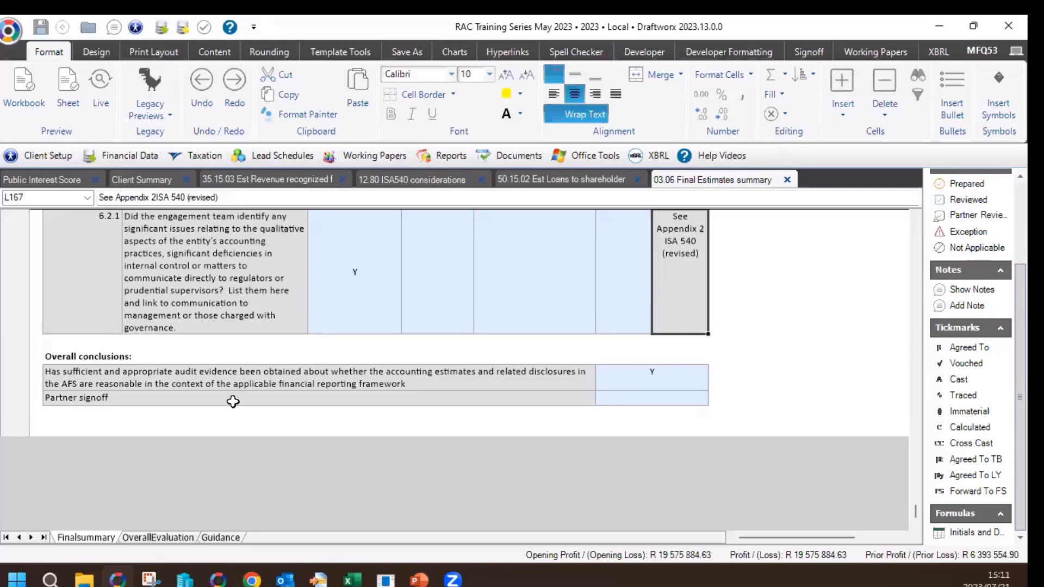
Check the overall conclusion on sufficient audit evidence and sign off the Final Estimates summary as partner reviewed.
left_click(245, 375)
left_click(700, 379)
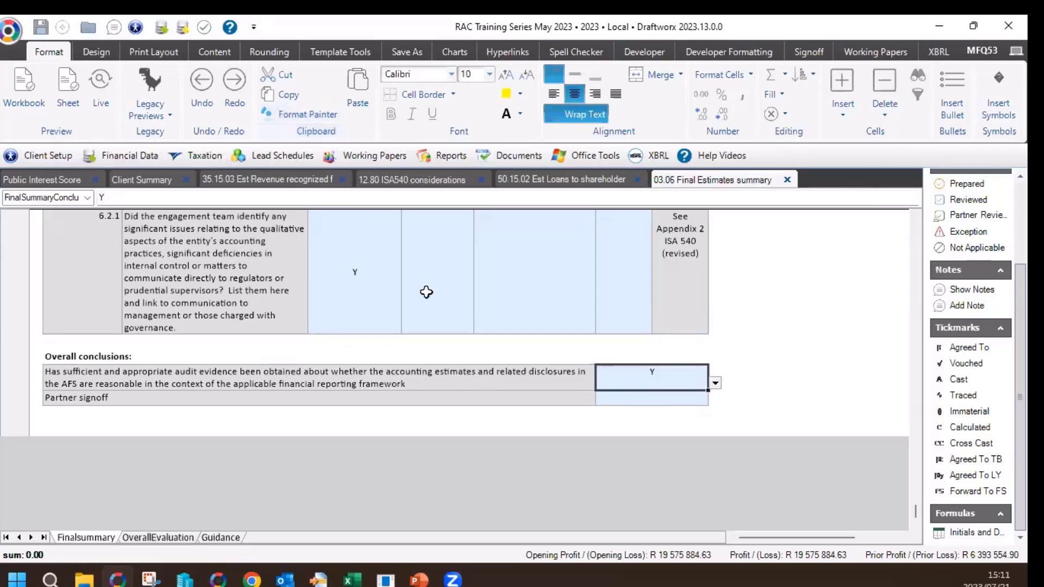
left_click(659, 407)
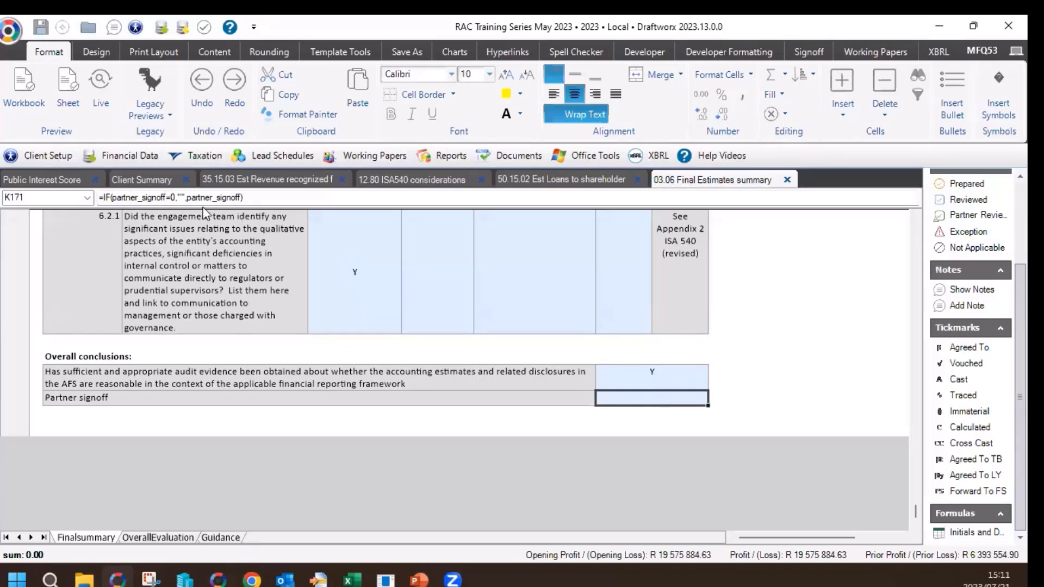
left_click(976, 217)
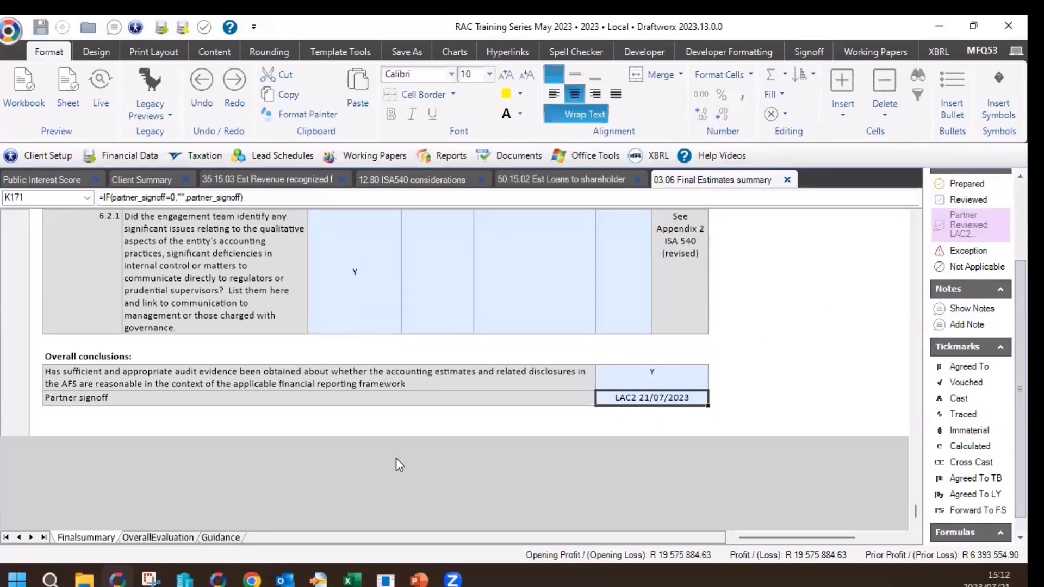
Open the OverallEvaluation sheet and examine how each estimate affects Assets, Liabilities and Equity.
scroll(396, 465, "up", 15)
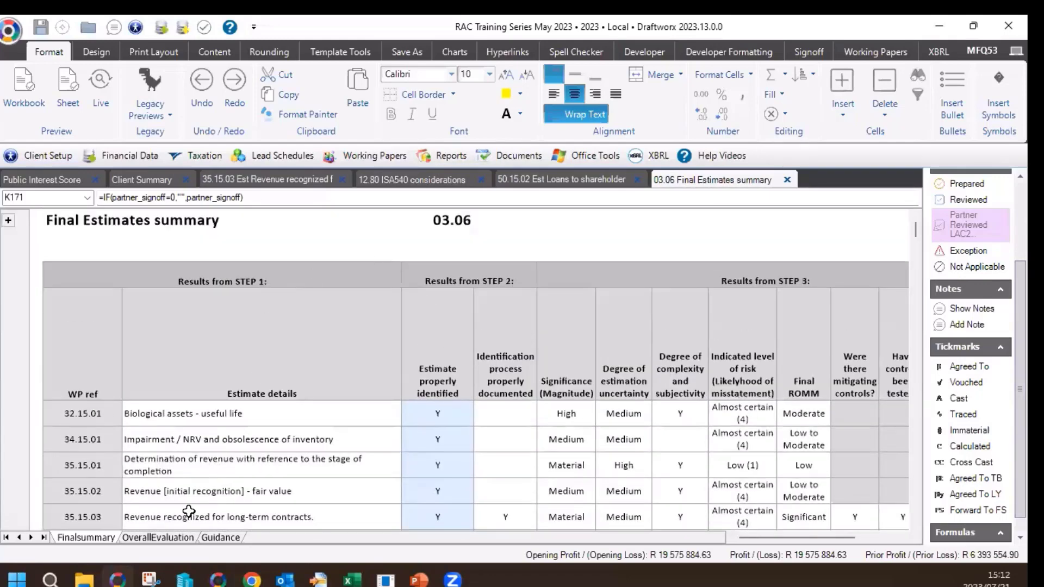
left_click(158, 538)
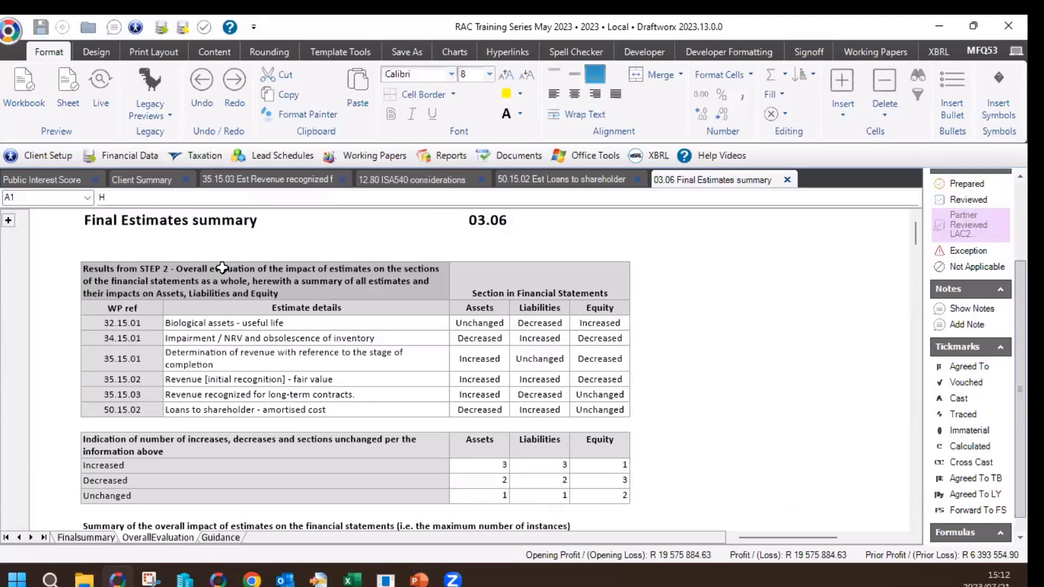
left_click_drag(220, 269, 352, 380)
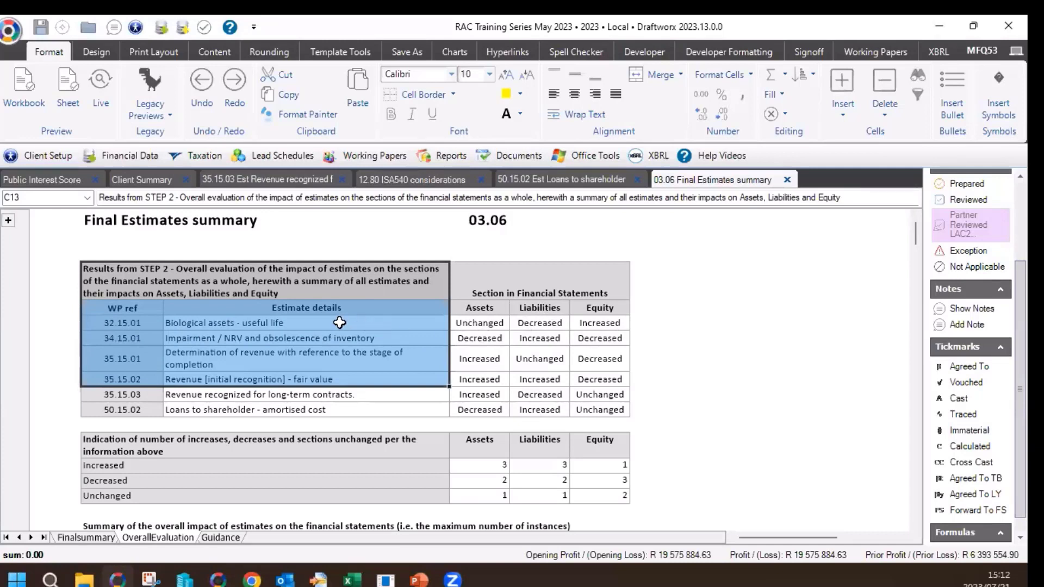
left_click_drag(346, 322, 351, 412)
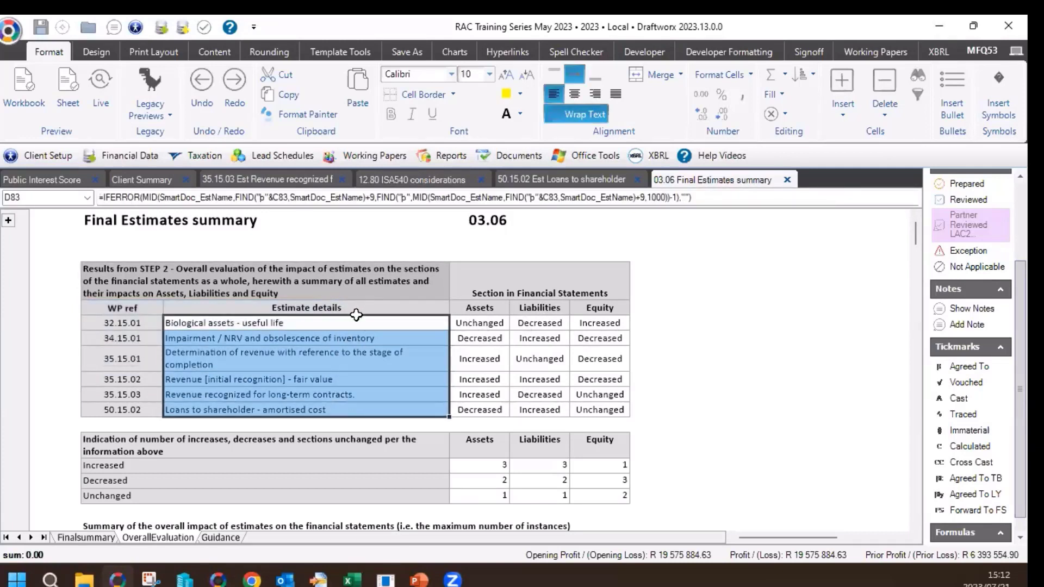
left_click(481, 325)
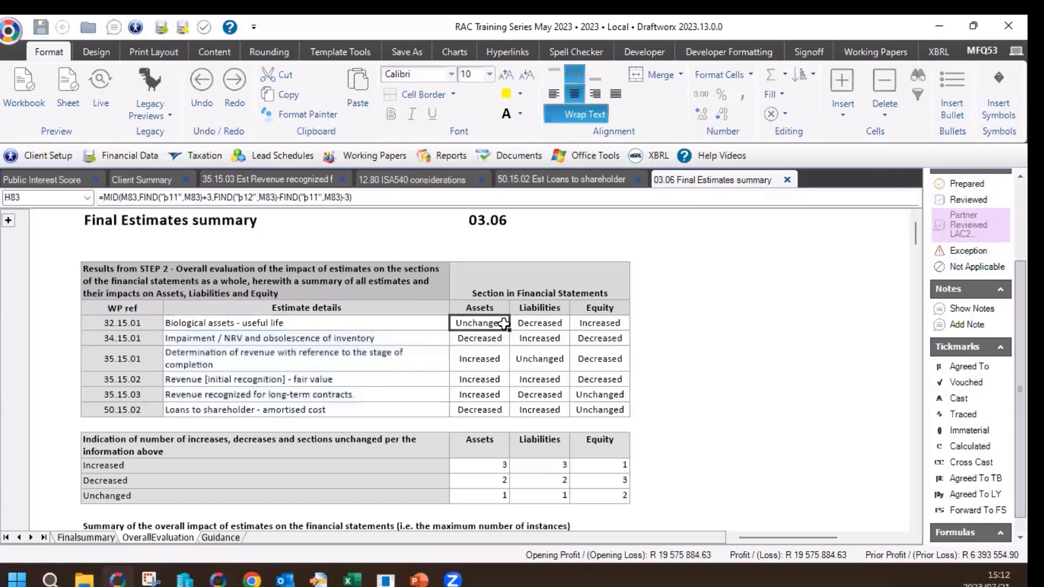
left_click(496, 339)
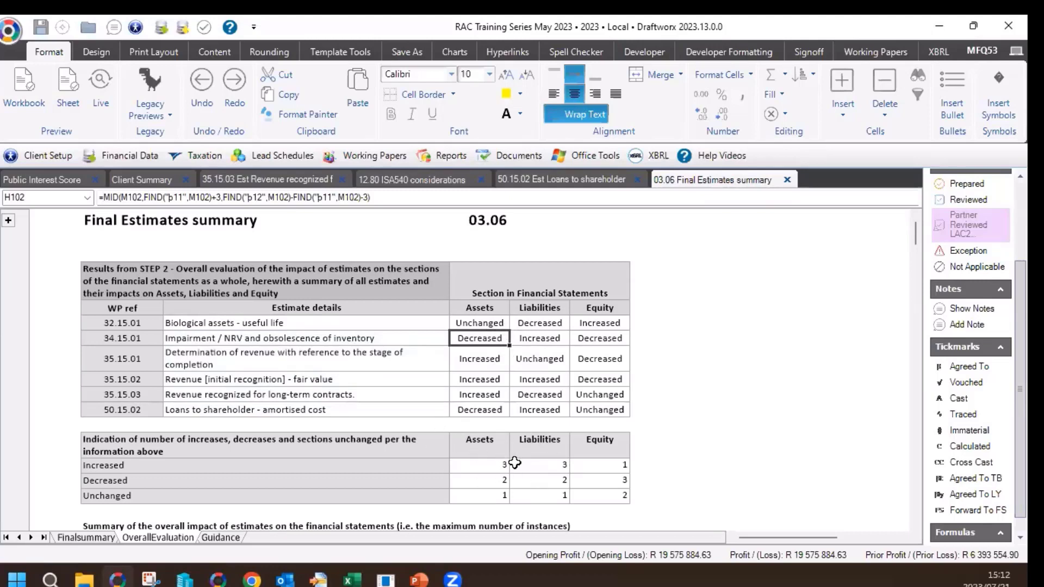
Review the counts of increases, decreases and unchanged sections alongside the inventory impairment estimate.
scroll(632, 435, "down", 1)
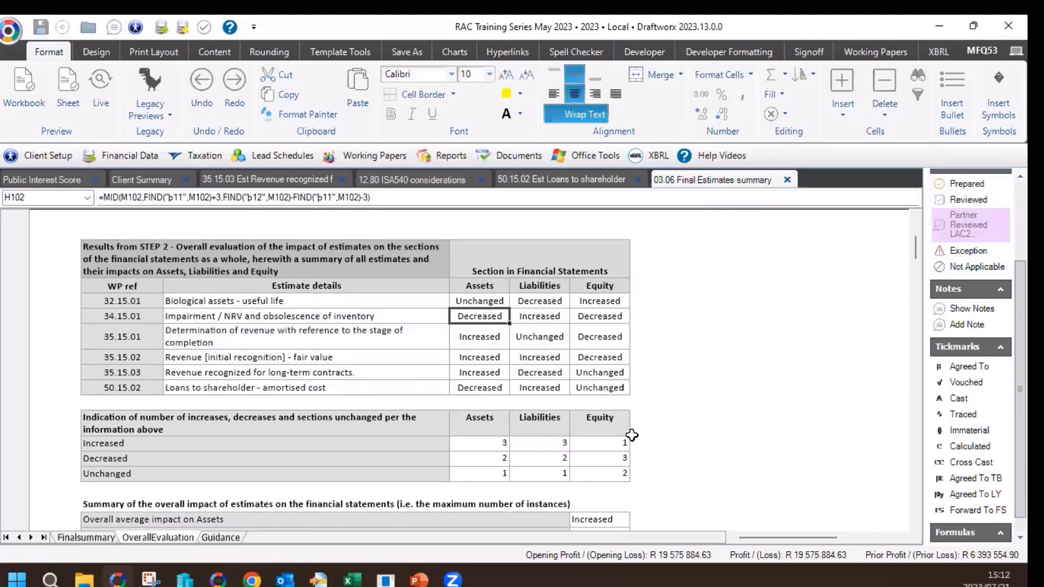
left_click_drag(479, 421, 598, 474)
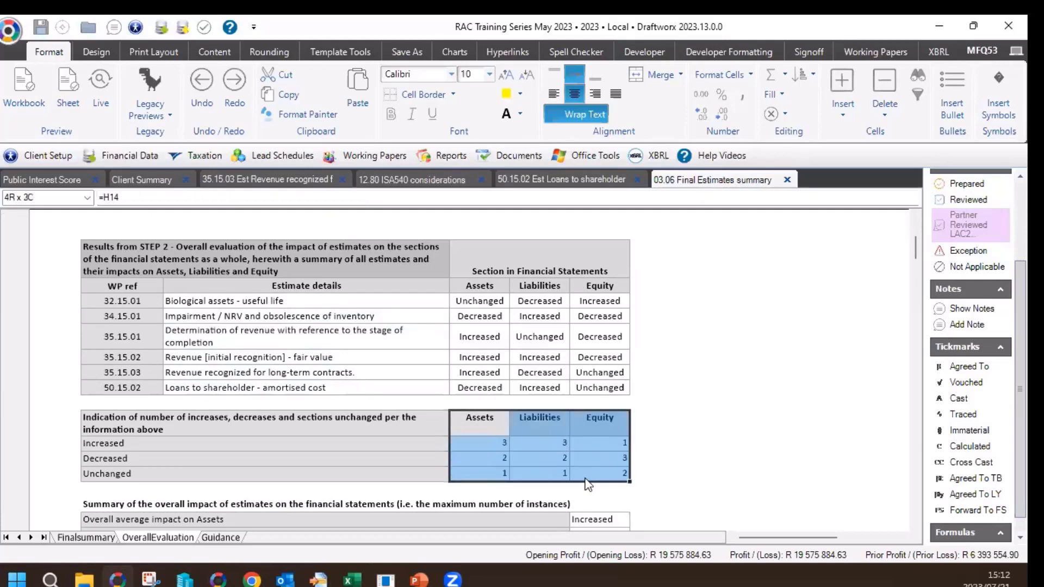
left_click(664, 469)
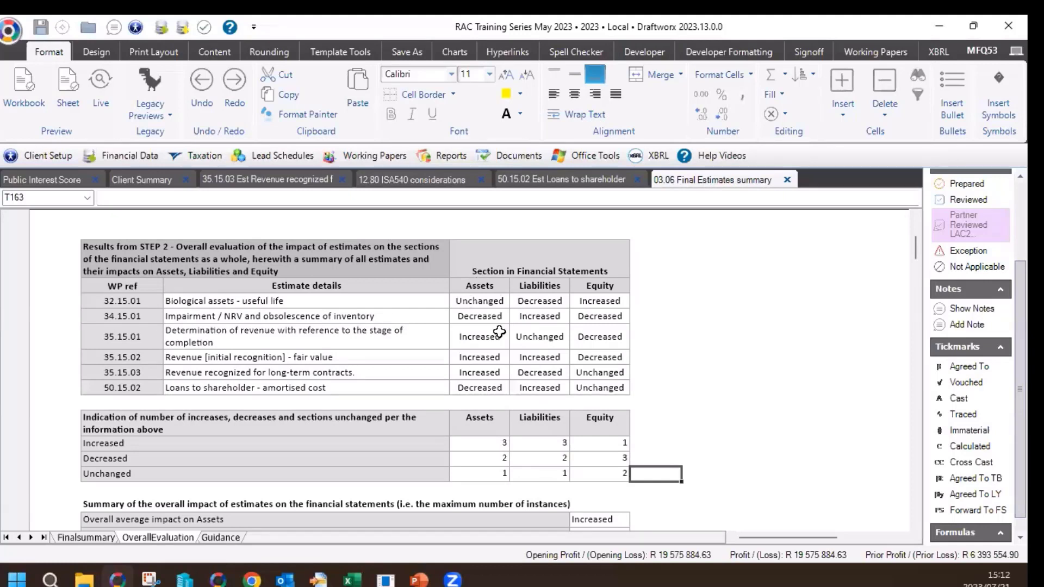
left_click(266, 316)
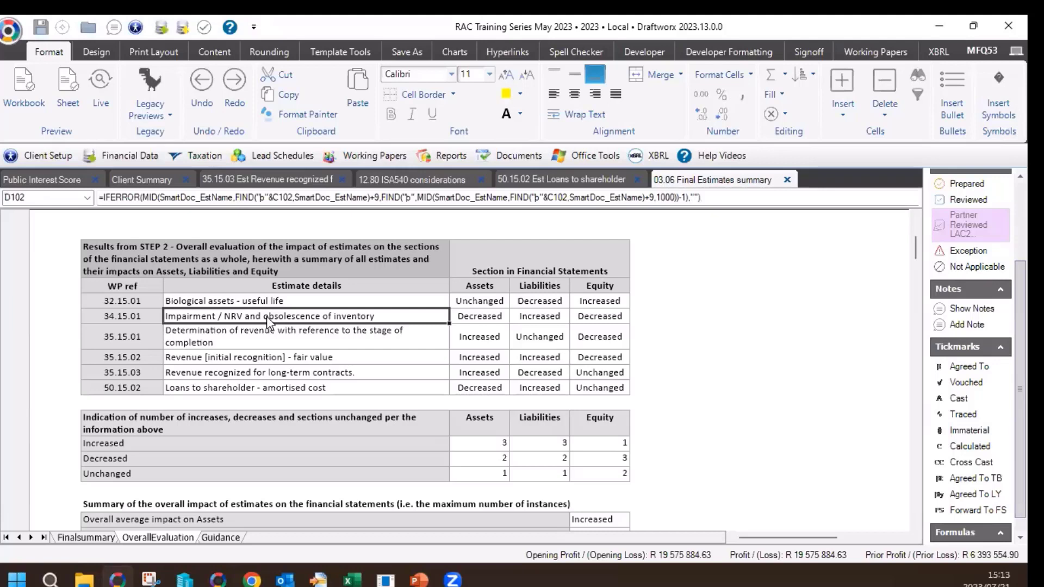
left_click_drag(271, 318, 337, 321)
left_click_drag(419, 328, 419, 326)
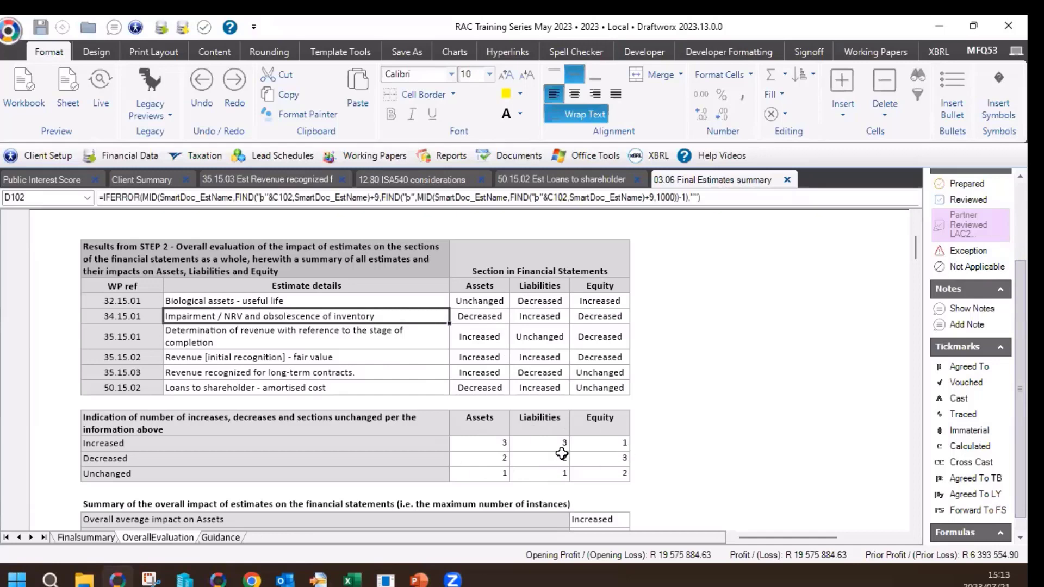
Compare the increase and decrease counts with the overall average impacts and view the conclusions on possible management bias.
scroll(591, 472, "down", 2)
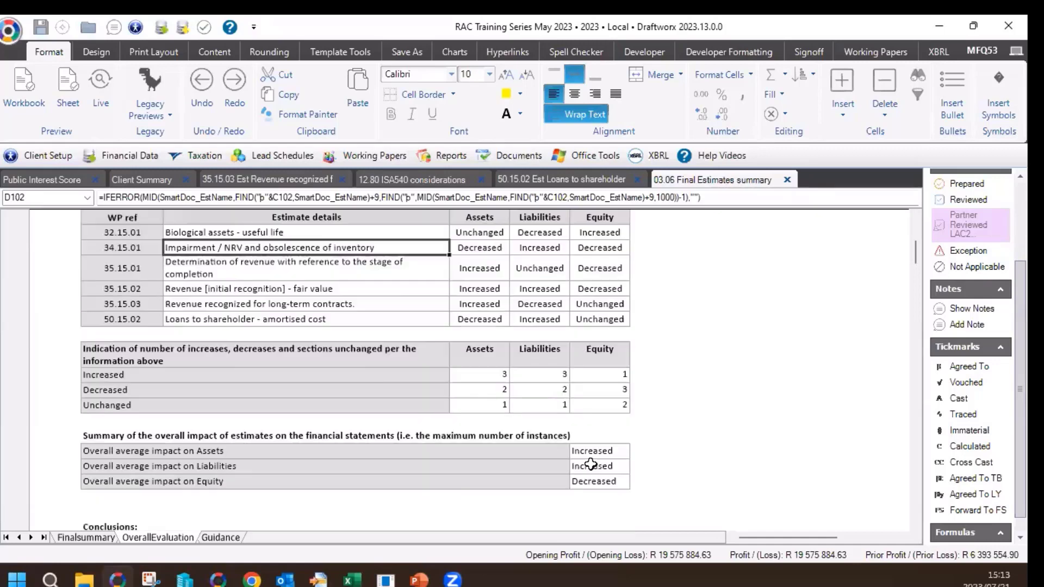
left_click(492, 375)
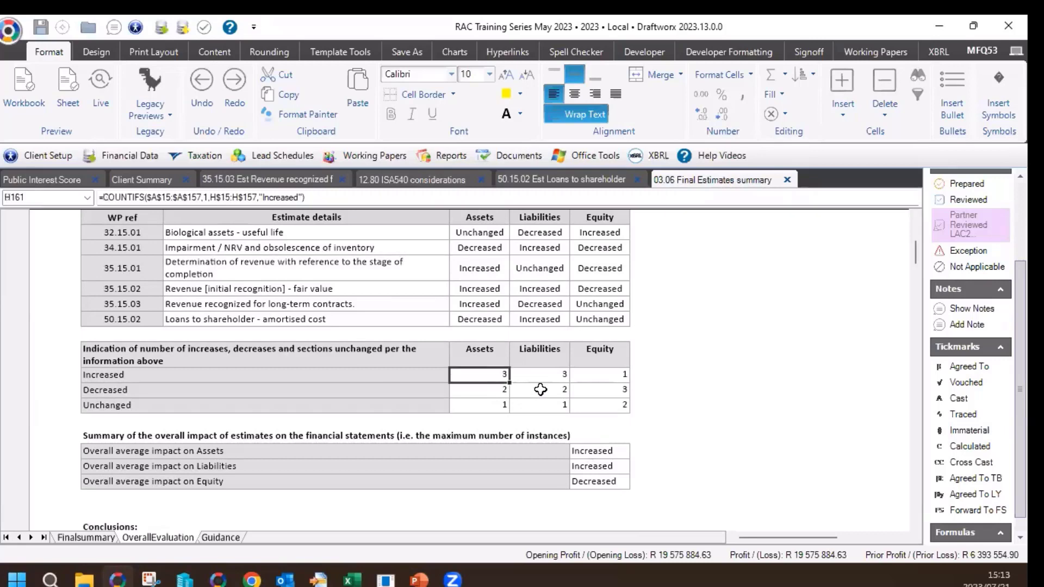
left_click(603, 452)
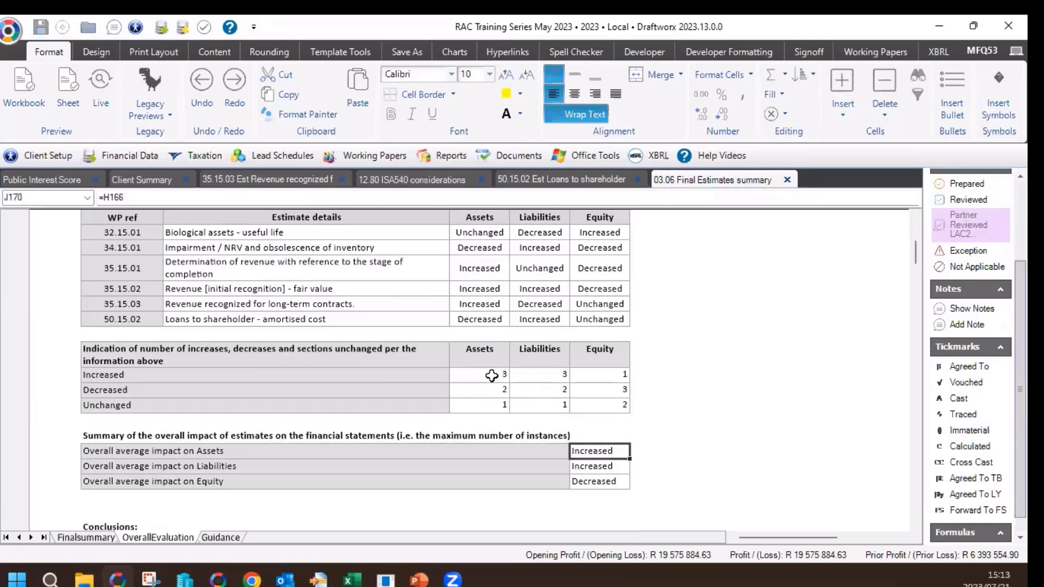
scroll(525, 441, "down", 1)
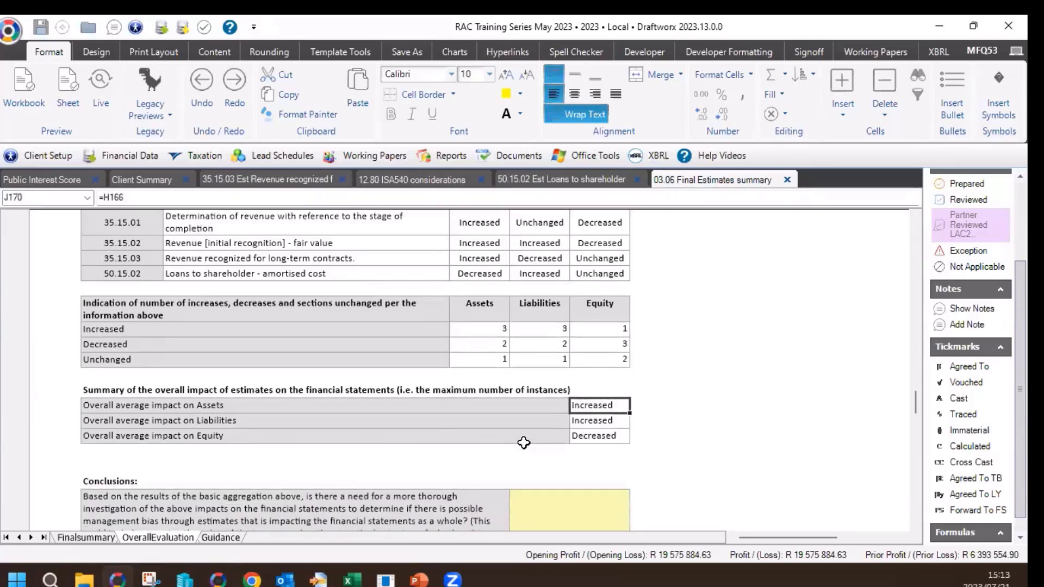
scroll(523, 443, "down", 1)
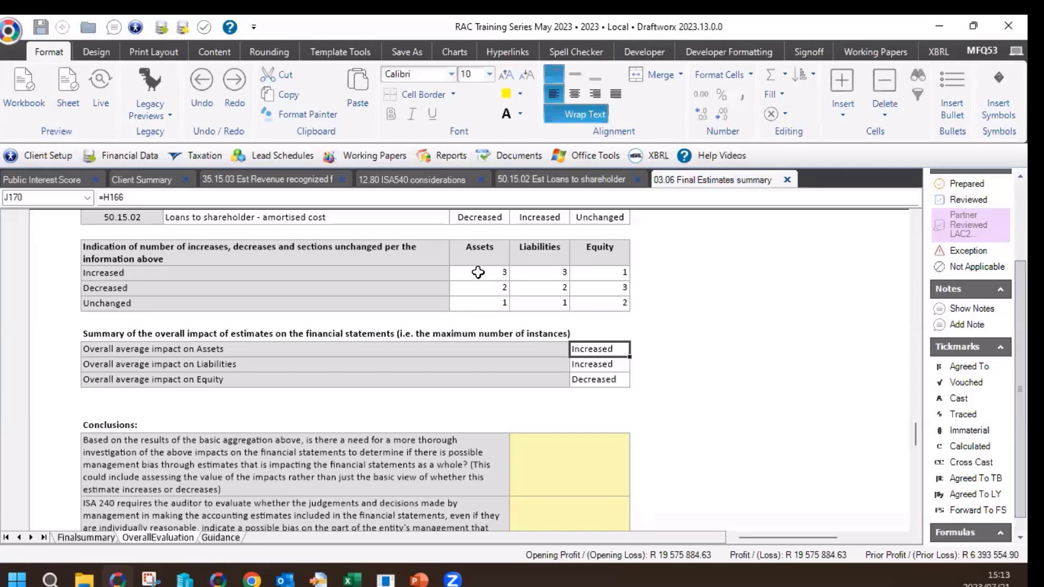
Answer Y to whether a more thorough investigation of the estimates' impacts for possible management bias is needed.
left_click(478, 273)
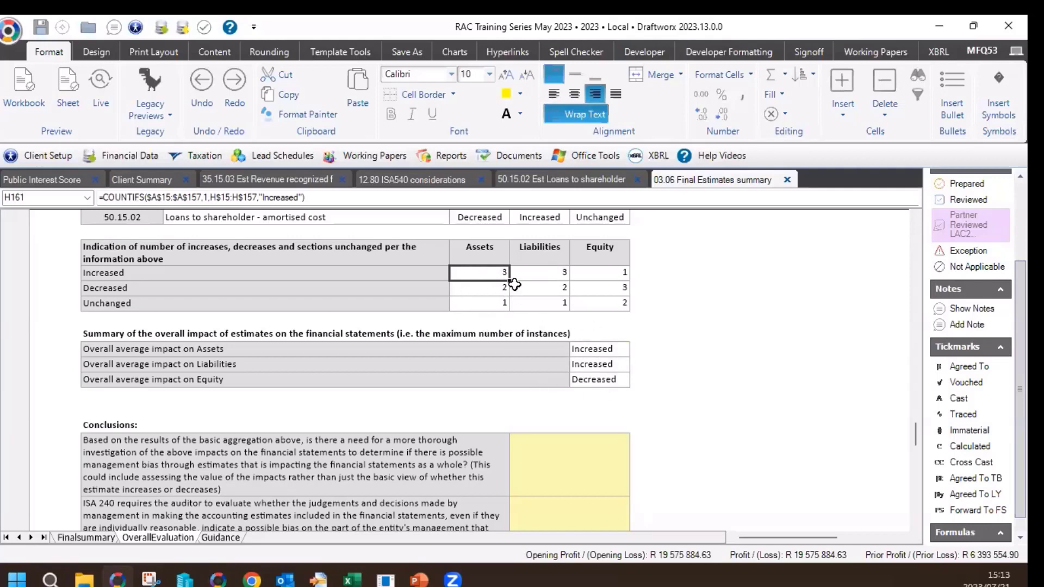
scroll(551, 271, "down", 2)
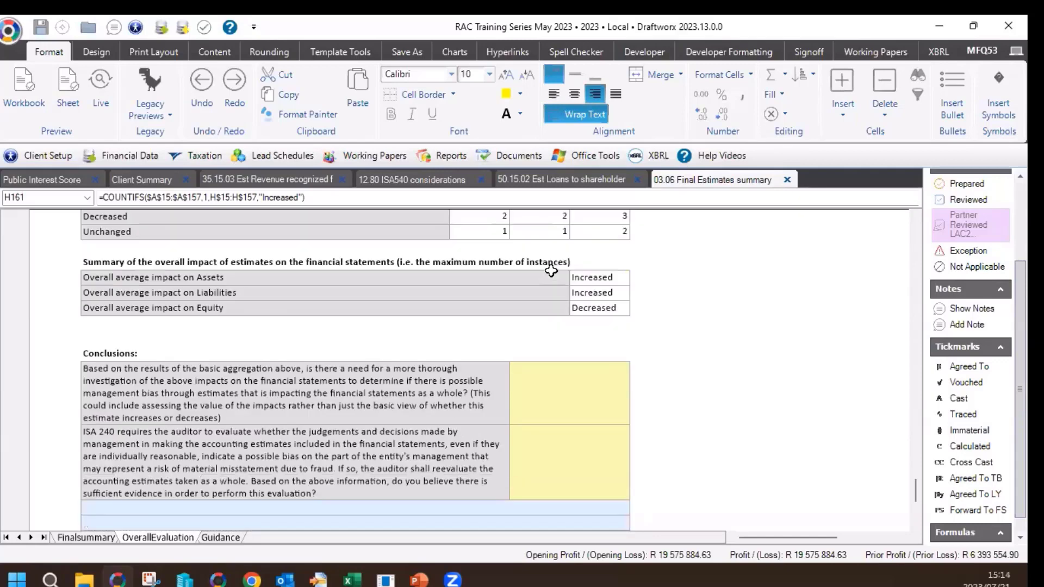
left_click(392, 376)
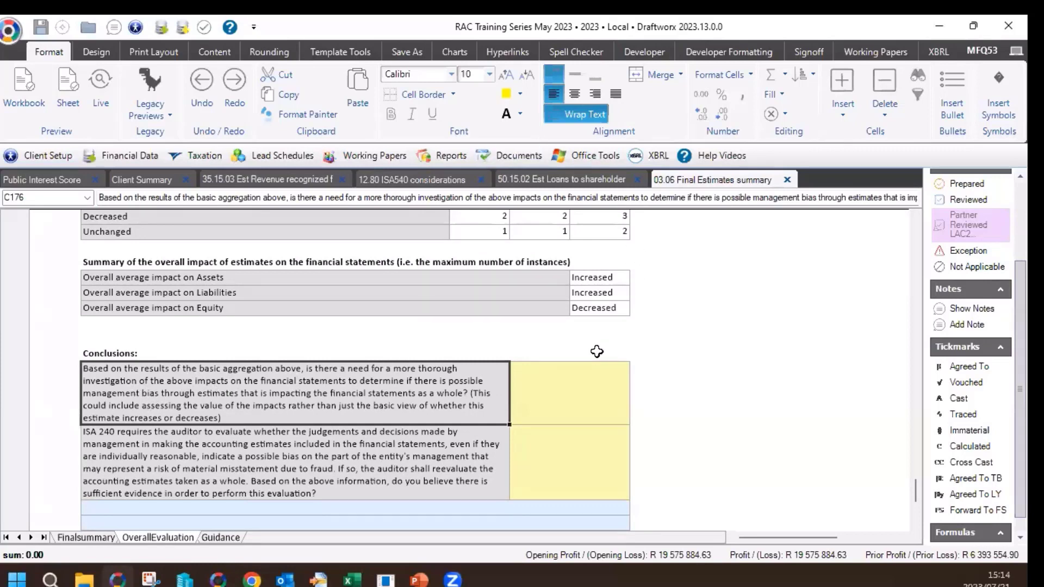
left_click(567, 406)
left_click(636, 417)
left_click(542, 438)
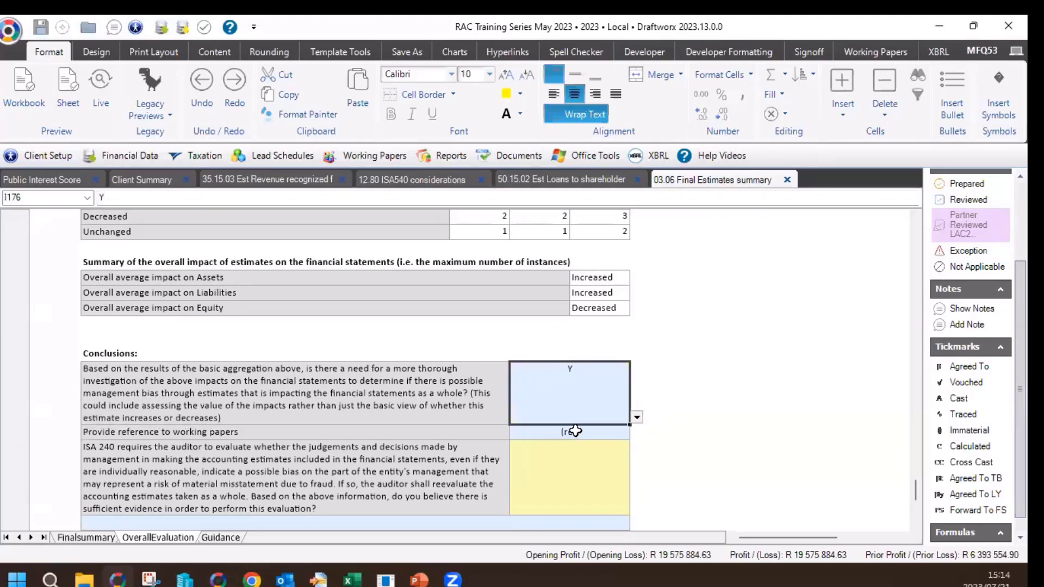
Compare the increase and decrease counts with the individual estimates and change the answer on needing a more thorough bias investigation to N.
scroll(568, 423, "up", 1)
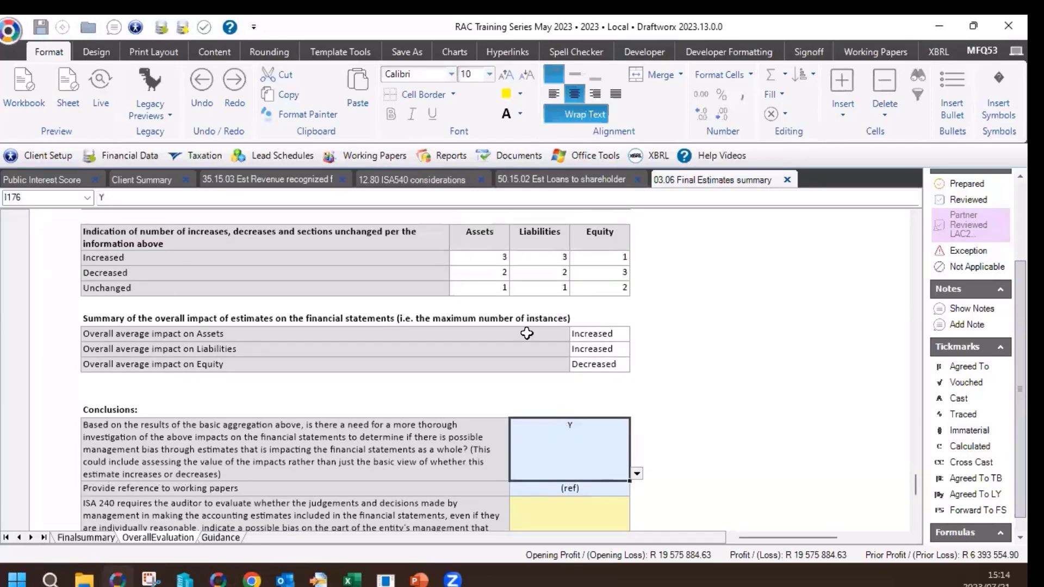
left_click(492, 257)
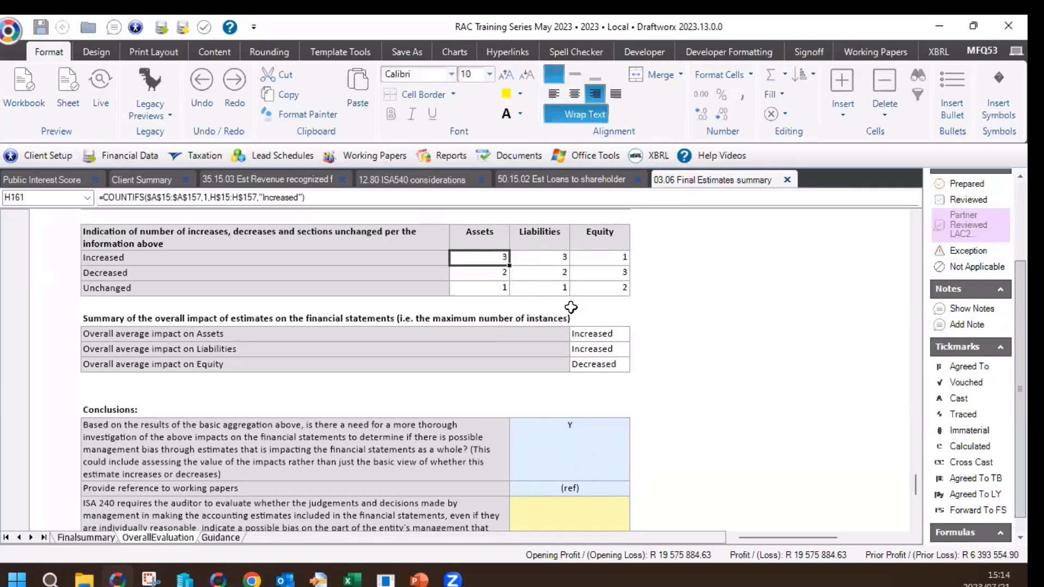
scroll(571, 304, "up", 2)
scroll(565, 228, "up", 3)
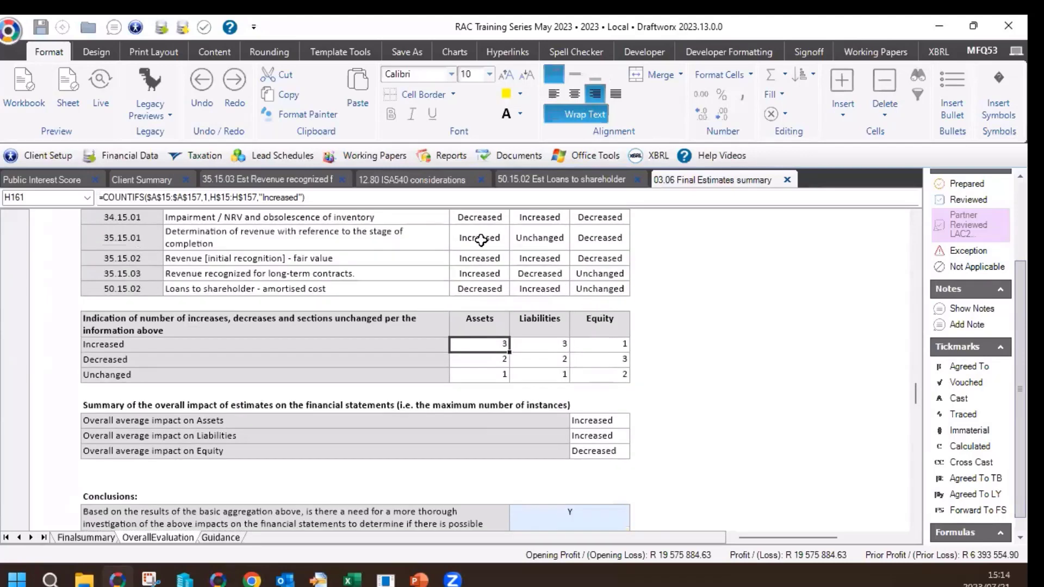
scroll(520, 261, "down", 3)
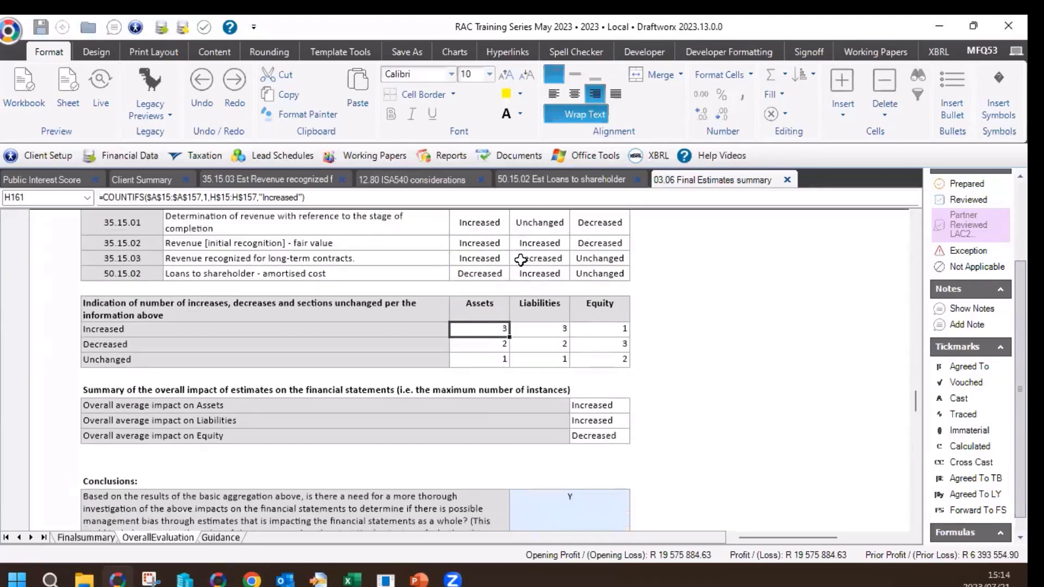
left_click(620, 473)
left_click(637, 474)
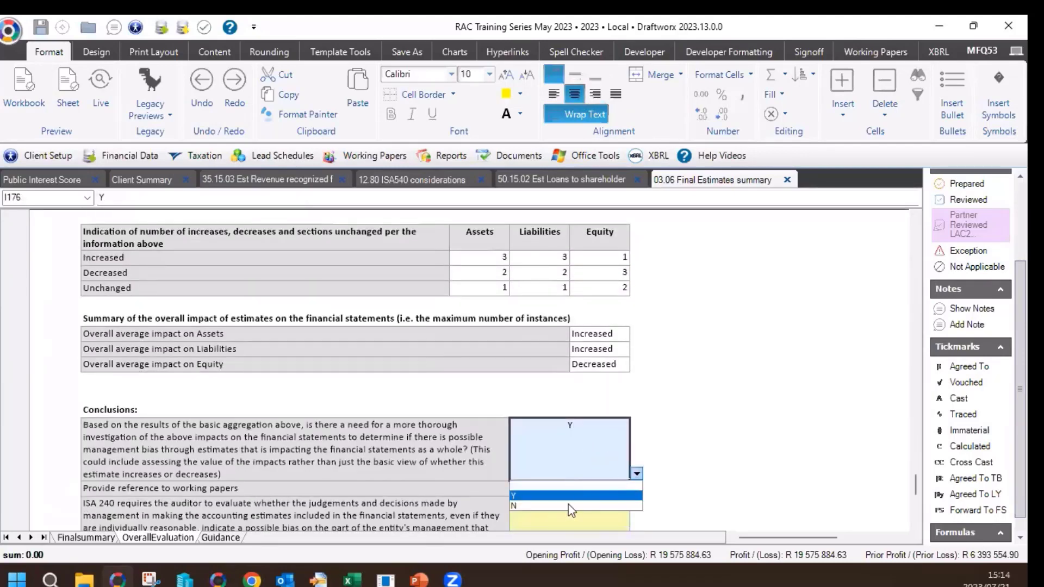
left_click(571, 508)
Review the ISA 240 conclusion and answer Y to having sufficient evidence to evaluate the judgements and decisions behind management's estimates.
scroll(806, 469, "down", 3)
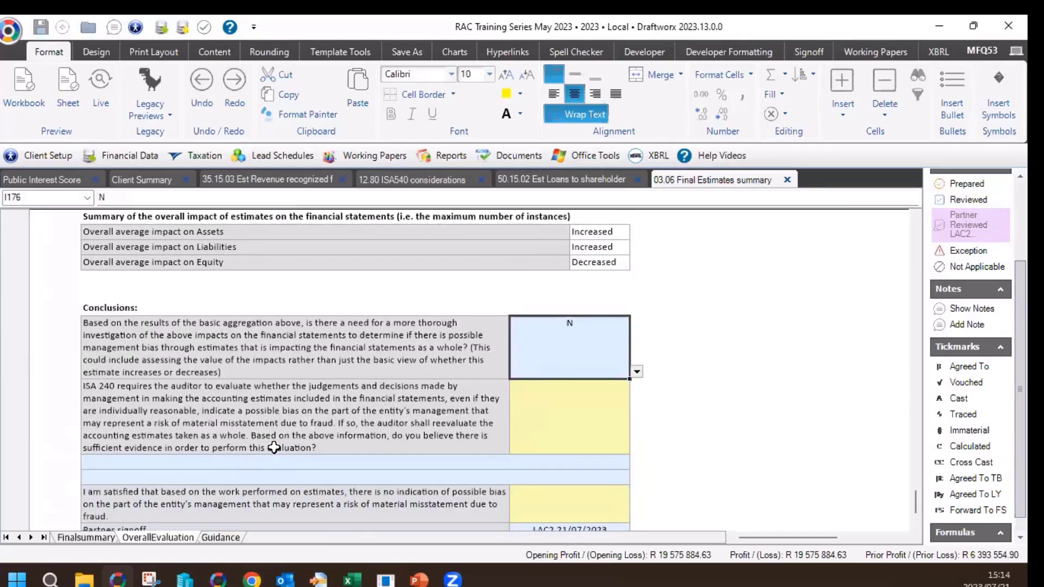
scroll(270, 446, "down", 1)
left_click(397, 377)
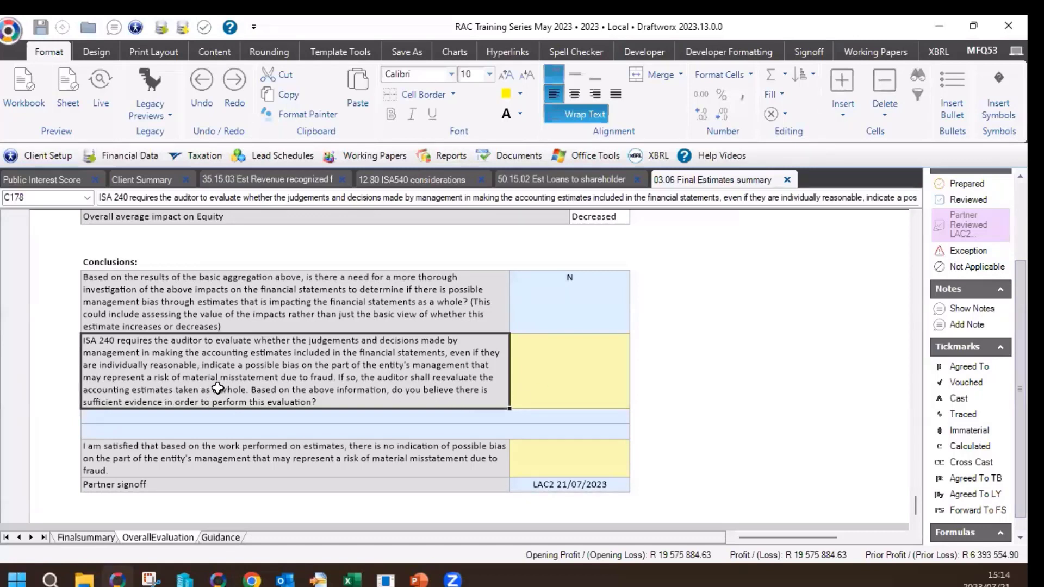
left_click(596, 379)
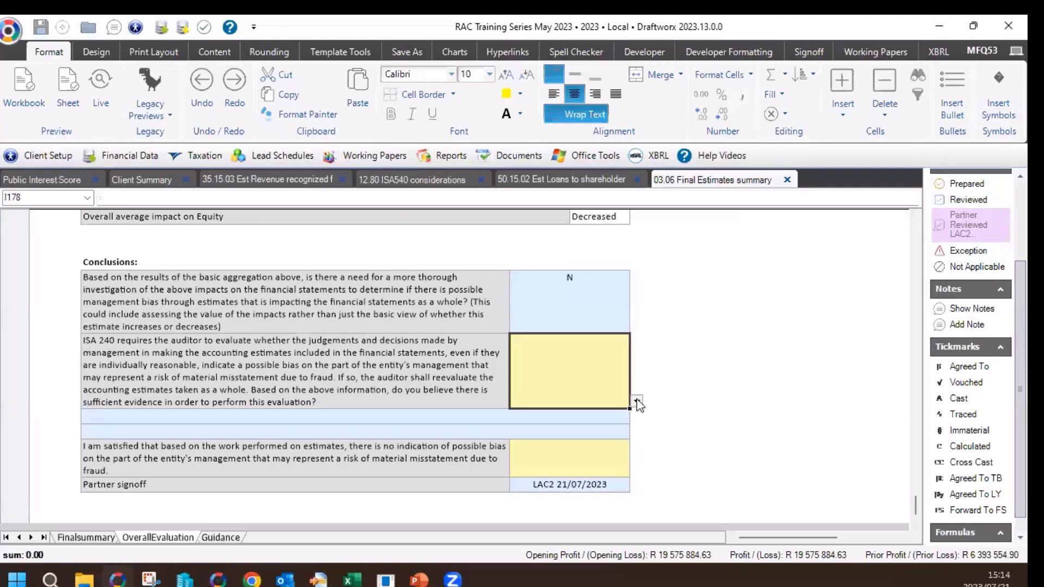
left_click(637, 401)
left_click(559, 423)
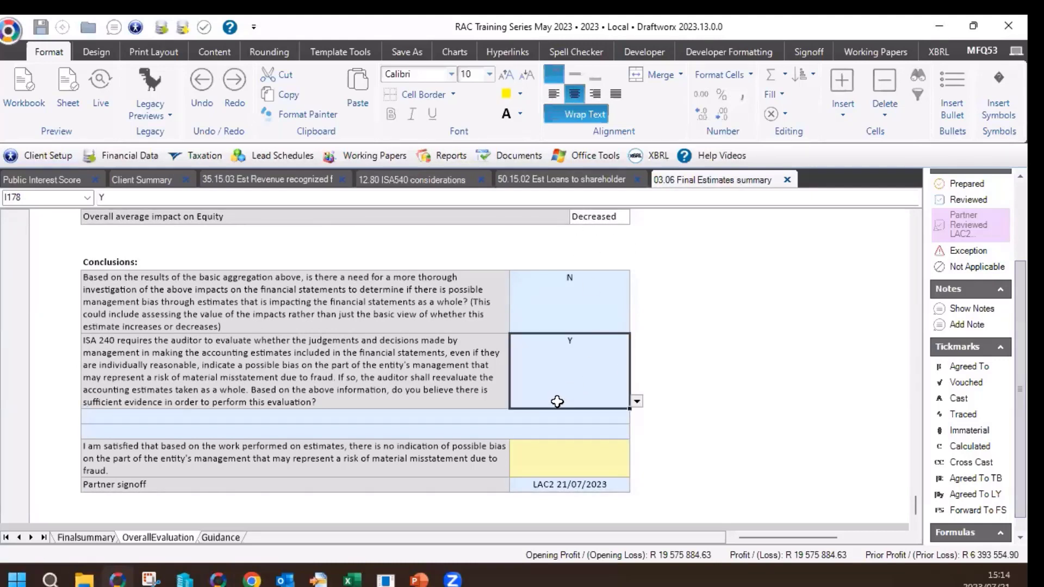
left_click(548, 427)
Answer Y to being satisfied that there is no indication of possible management bias representing a fraud risk.
left_click(551, 458)
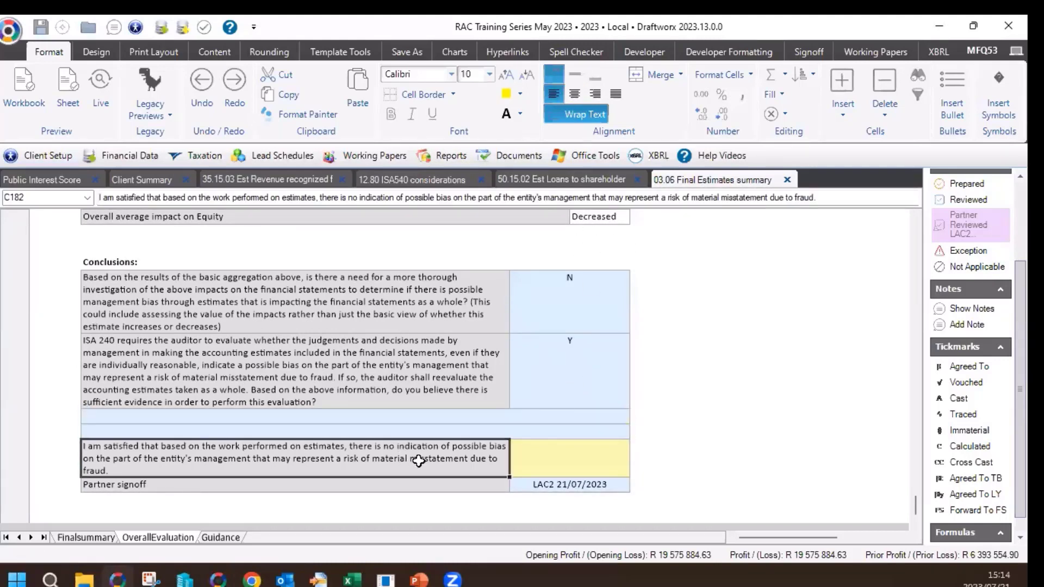
left_click(637, 468)
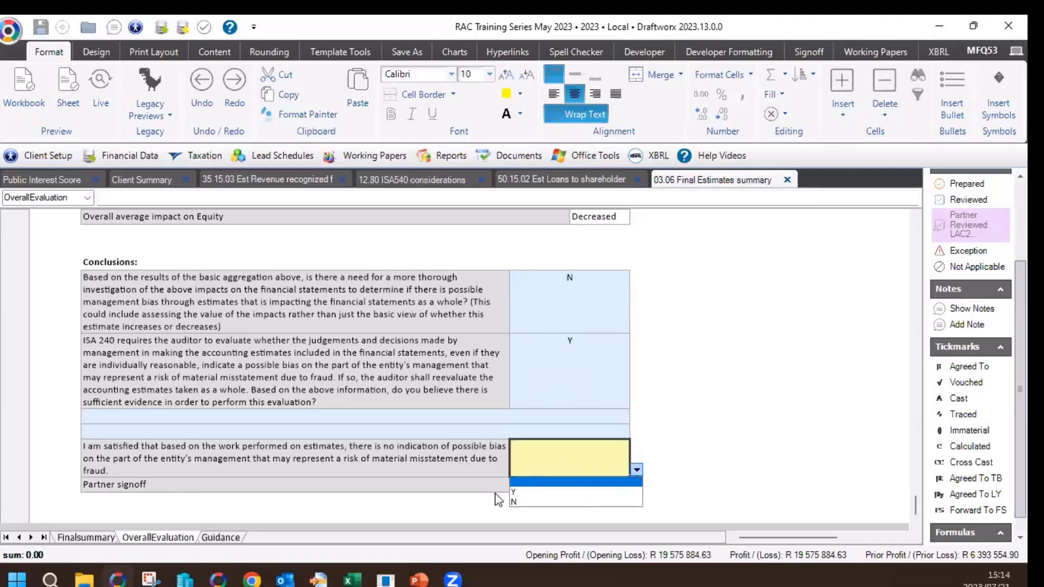
left_click(525, 492)
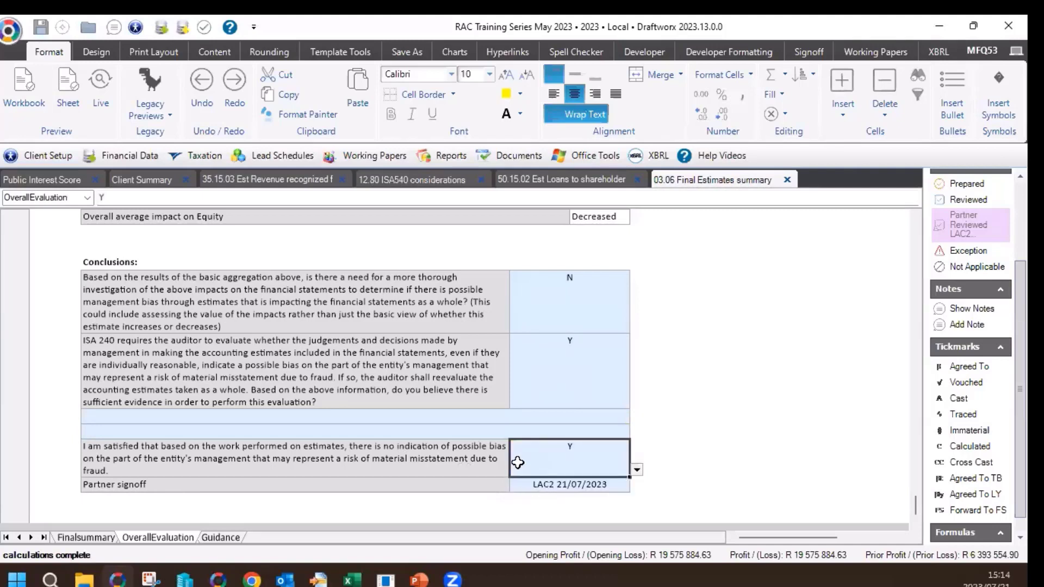
Try N as the answer to the final no-management-bias satisfaction statement, and set it back to Y.
left_click(645, 474)
left_click(585, 469)
left_click(637, 470)
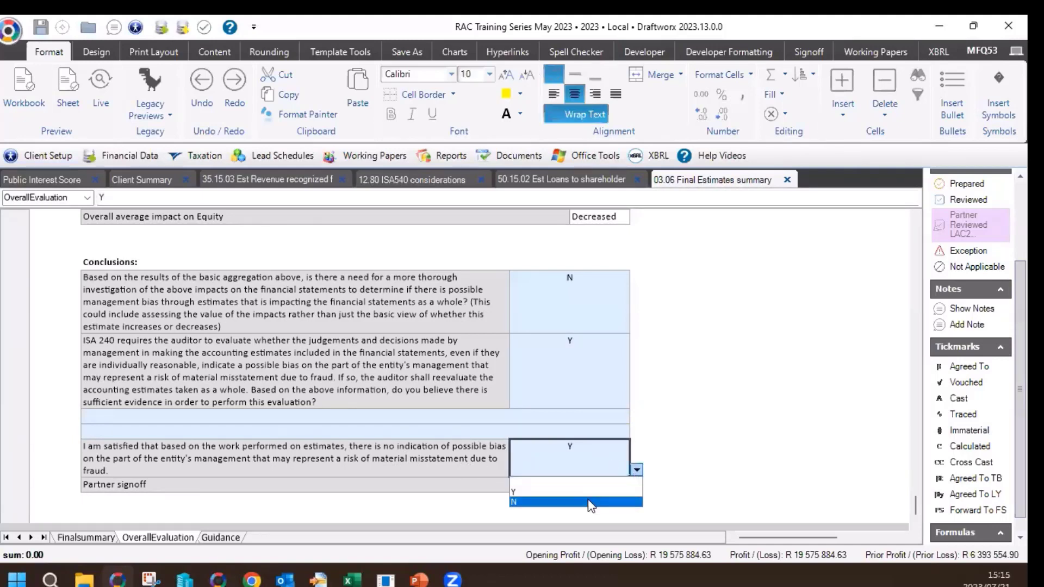
left_click(604, 501)
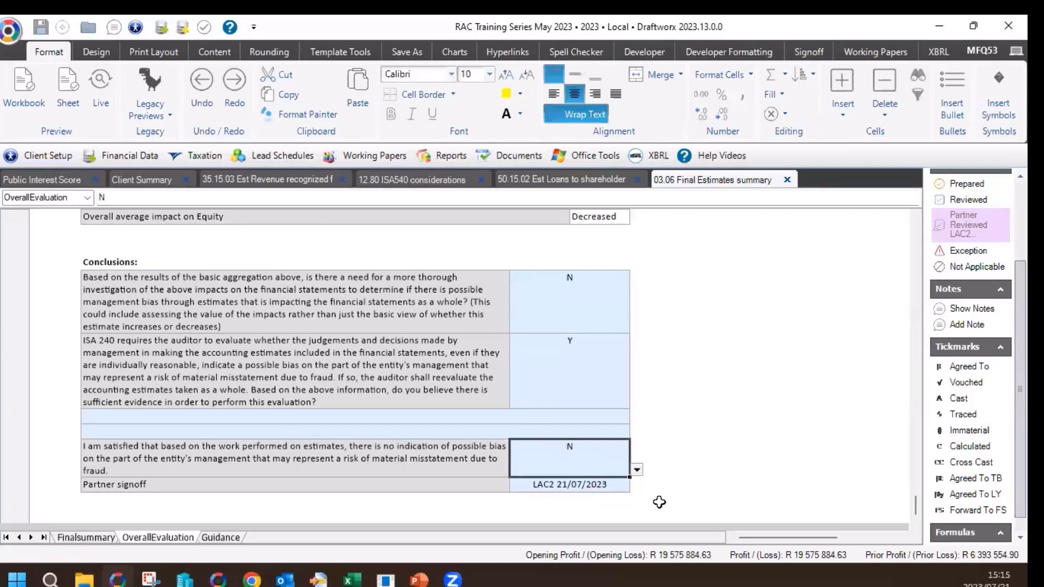
left_click(636, 470)
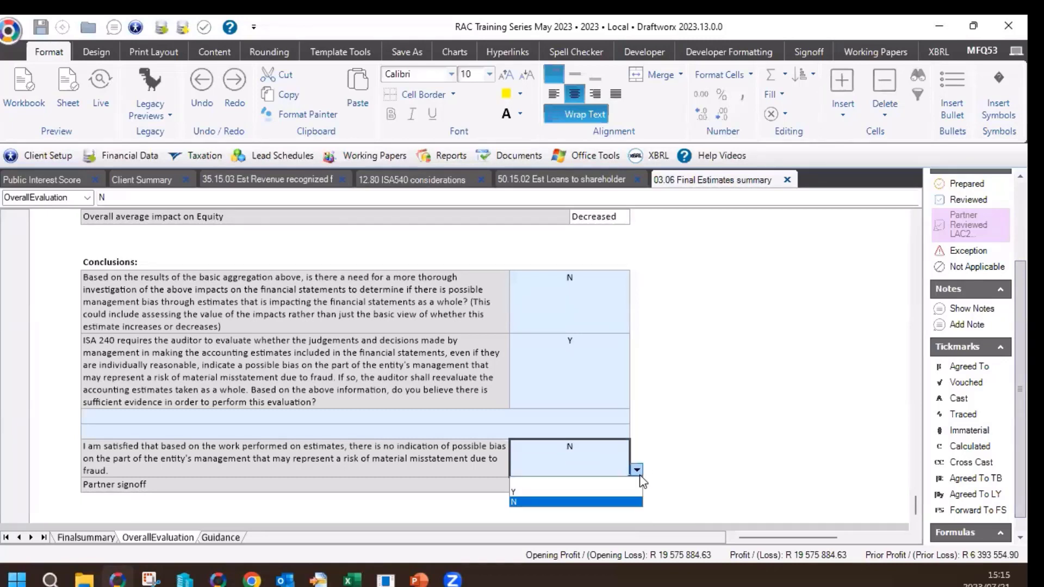
left_click(563, 498)
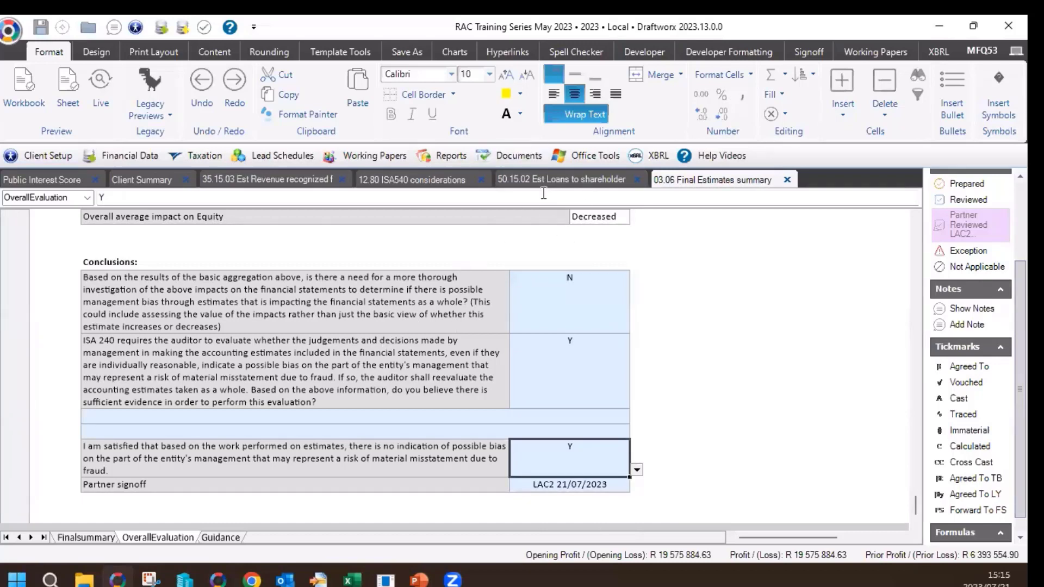
mouse_move(958, 24)
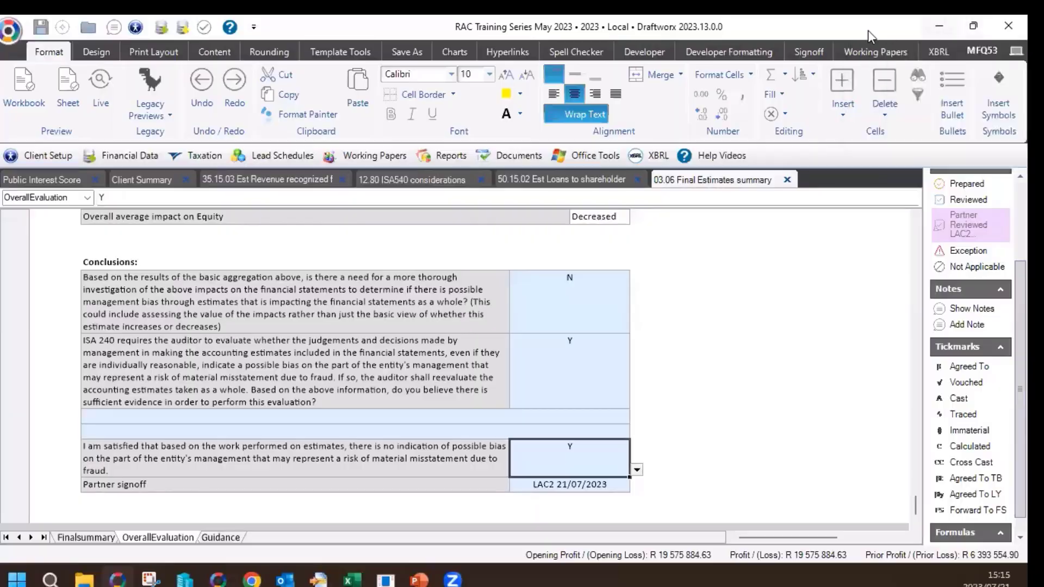